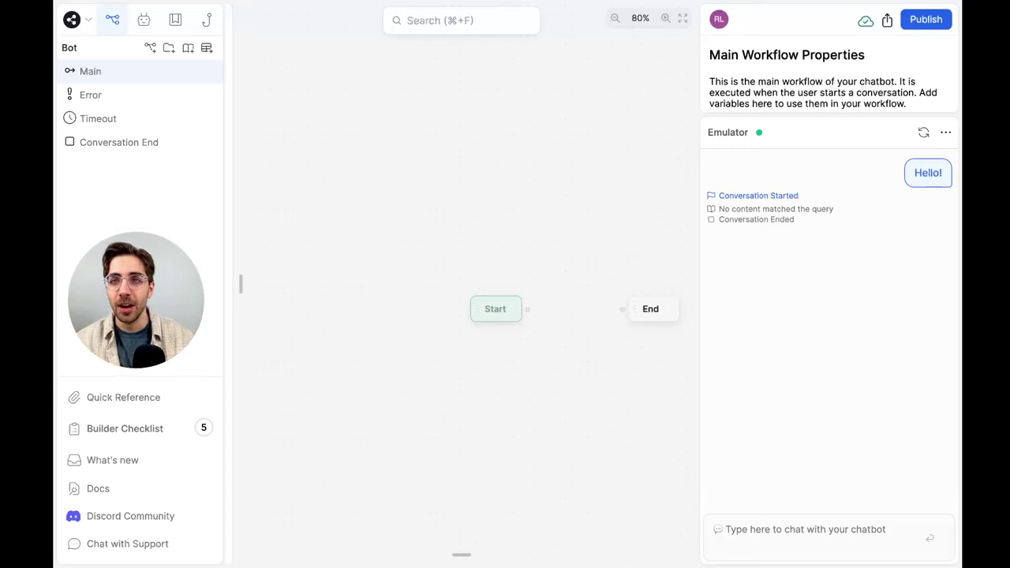
# Fit the view and drop a Comment card from the Utilities cards onto the canvas
pyautogui.click(680, 18)
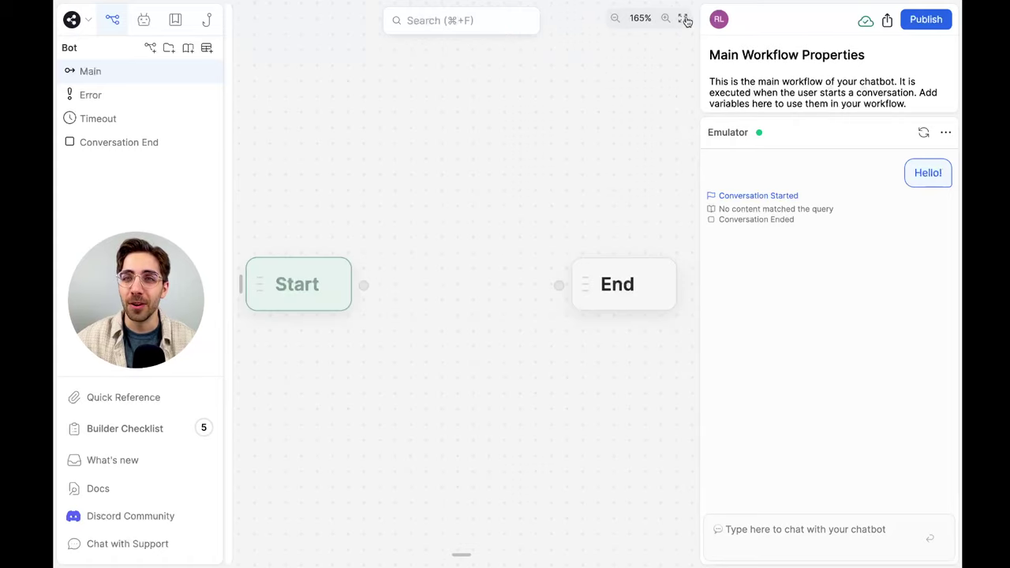
pyautogui.scroll(-3, 668, 68)
pyautogui.scroll(2, 669, 68)
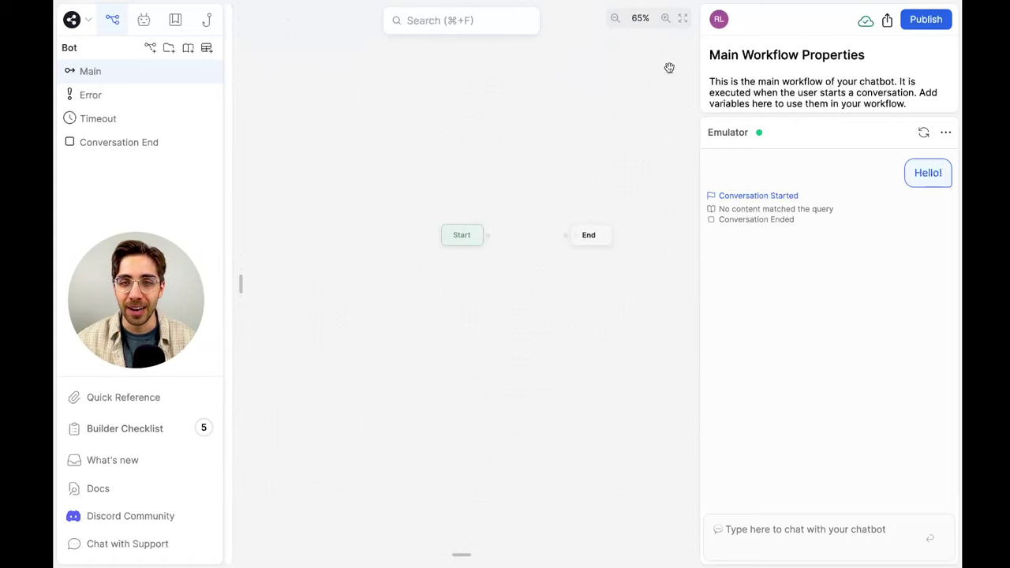
pyautogui.click(273, 344)
pyautogui.scroll(-2, 286, 366)
pyautogui.scroll(-10, 285, 367)
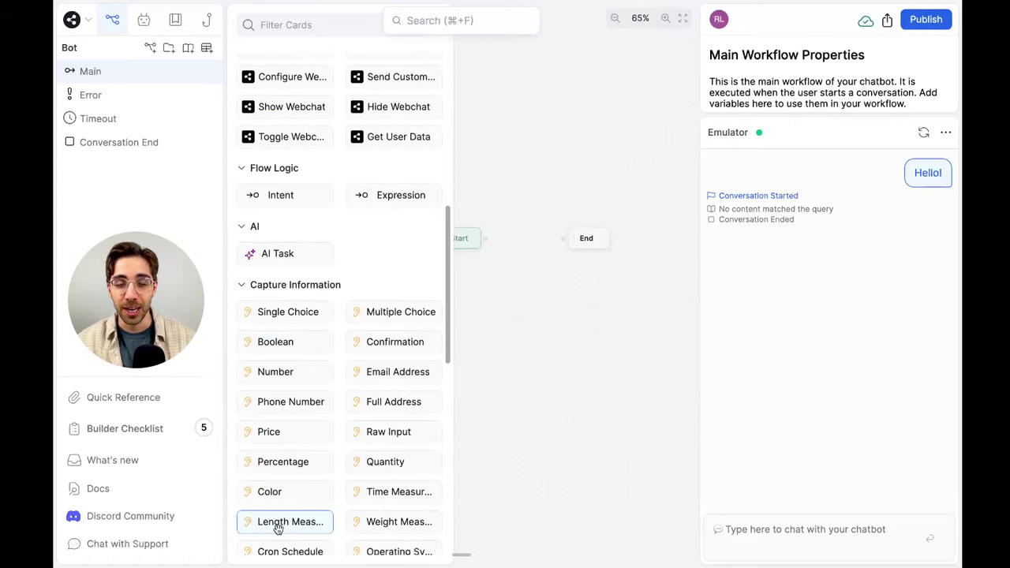
pyautogui.moveTo(273, 534); pyautogui.dragTo(472, 126)
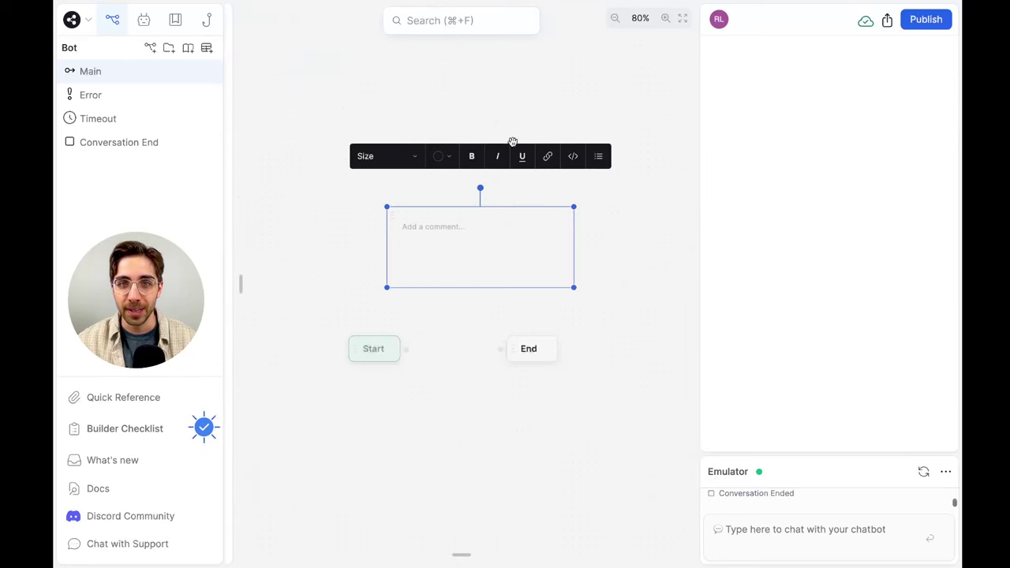
# Make the comment Emerald with Large text reading 'Welcome Botbassadors!'
pyautogui.click(430, 162)
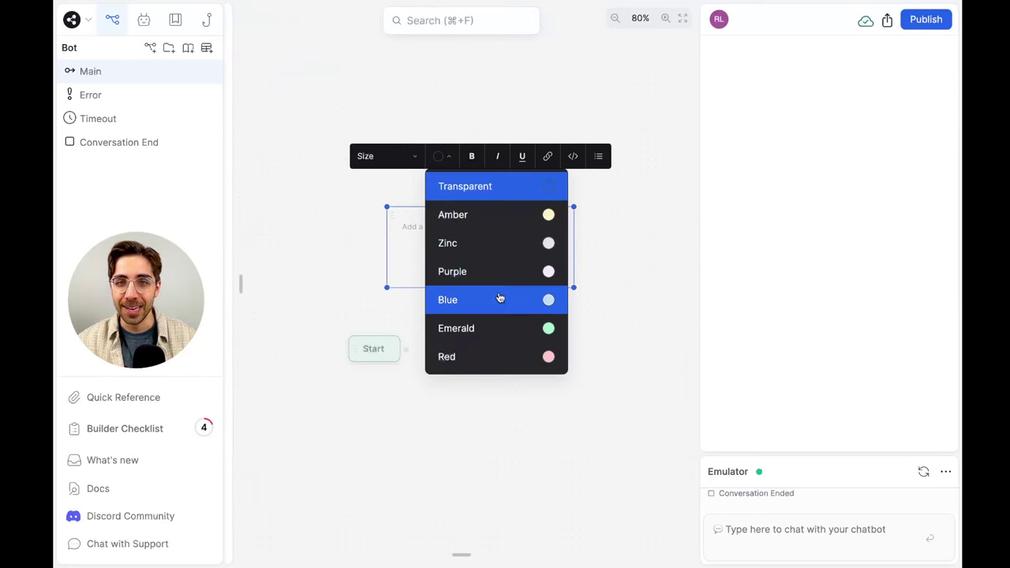
pyautogui.click(496, 328)
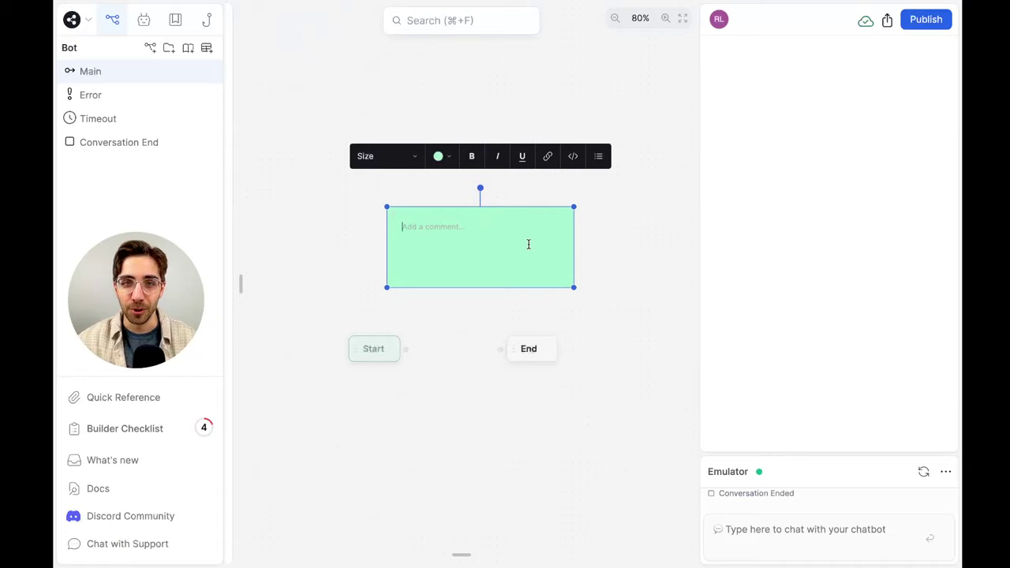
pyautogui.click(398, 162)
pyautogui.click(392, 243)
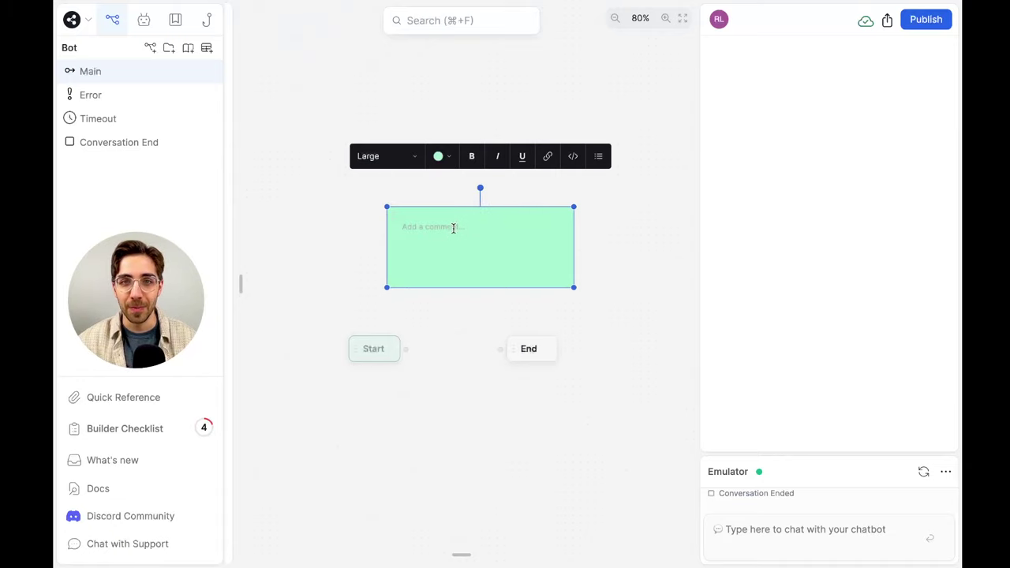
pyautogui.write('Welcome Botbassadors!')
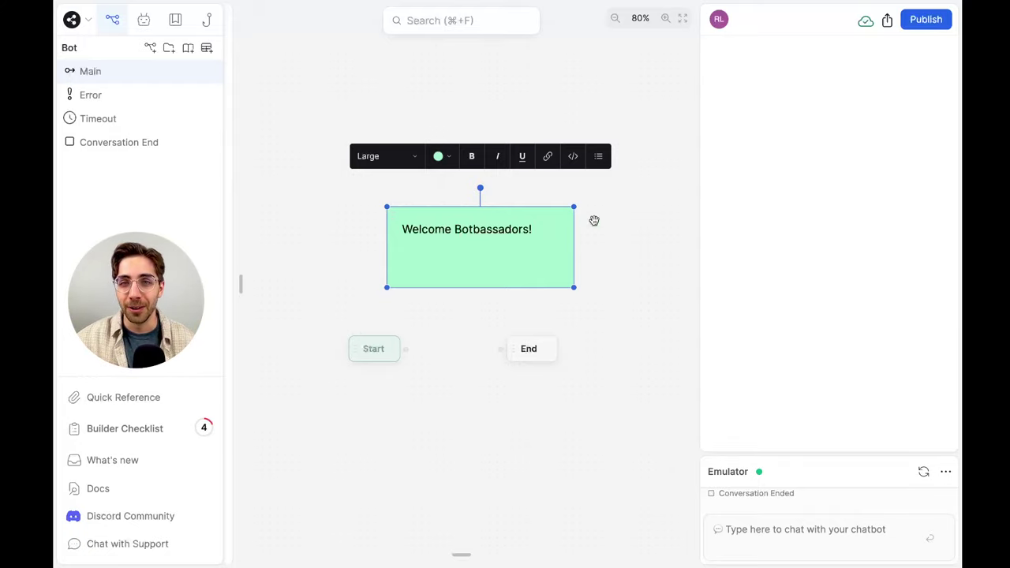
# Delete the green 'Welcome Botbassadors!' comment card through its context menu
pyautogui.hscroll(-1, 576, 217)
pyautogui.rightClick(563, 215)
pyautogui.click(582, 287)
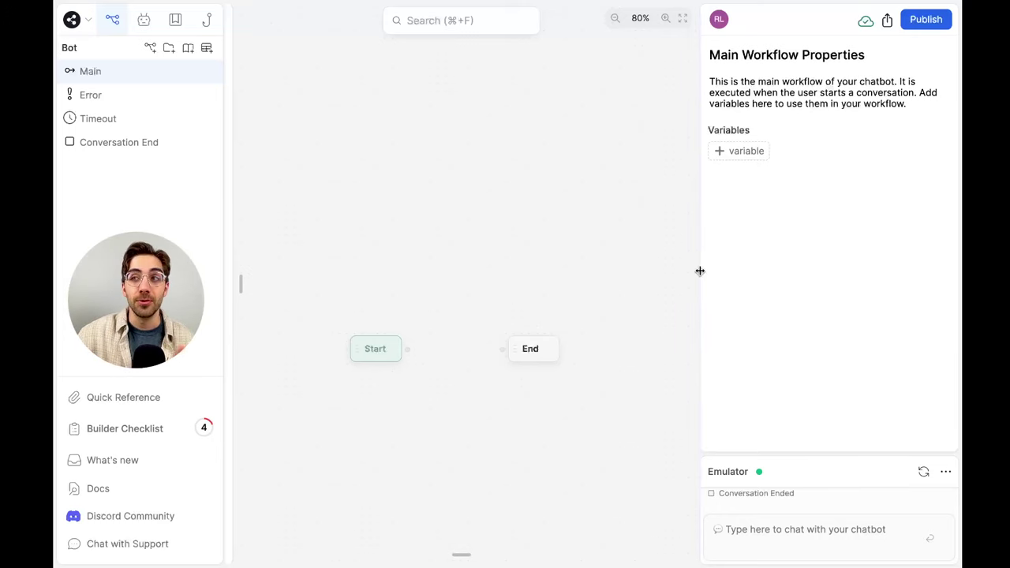
# Narrow the properties panel, move Start to the upper left and End directly below it
pyautogui.moveTo(699, 270); pyautogui.dragTo(742, 265)
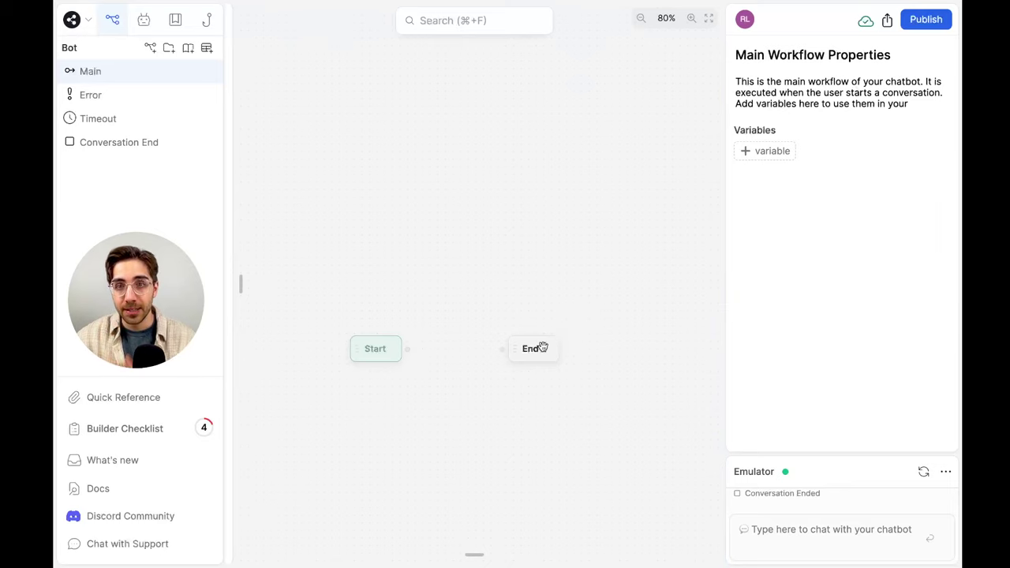
pyautogui.moveTo(542, 347); pyautogui.dragTo(367, 483)
pyautogui.click(381, 350)
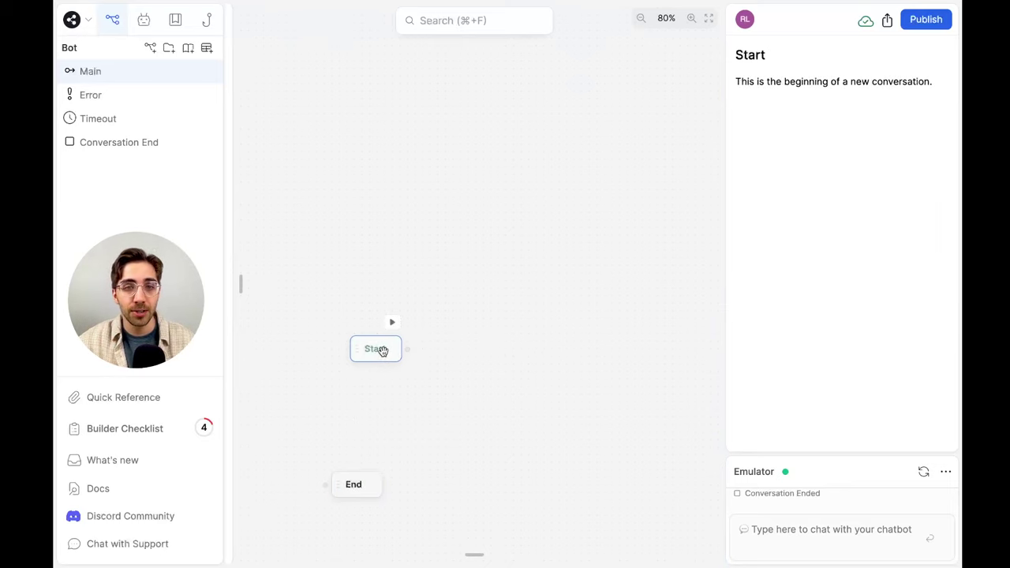
pyautogui.moveTo(382, 350); pyautogui.dragTo(297, 248)
pyautogui.scroll(5, 300, 248)
pyautogui.scroll(-5, 299, 248)
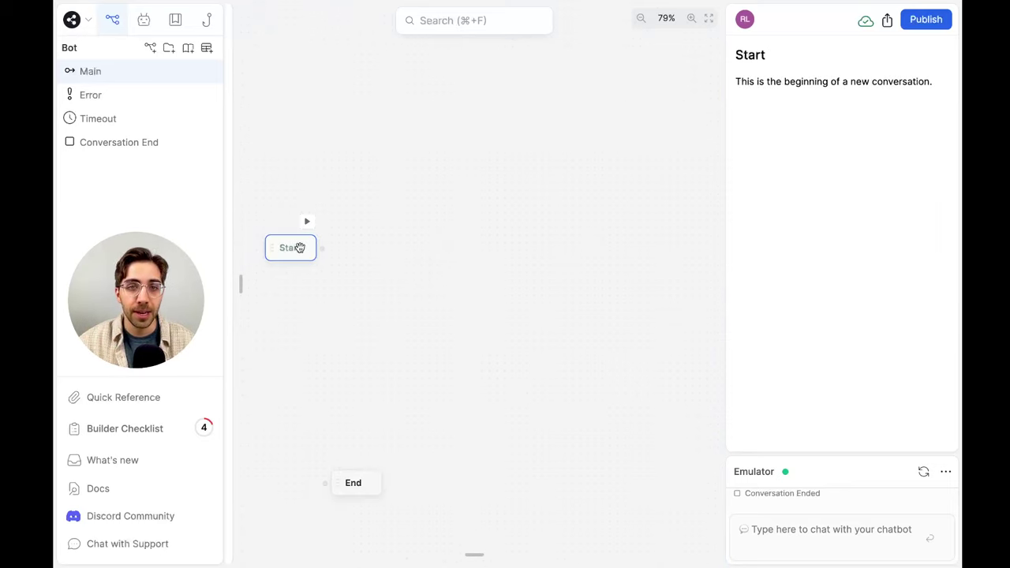
pyautogui.moveTo(353, 482); pyautogui.dragTo(300, 482)
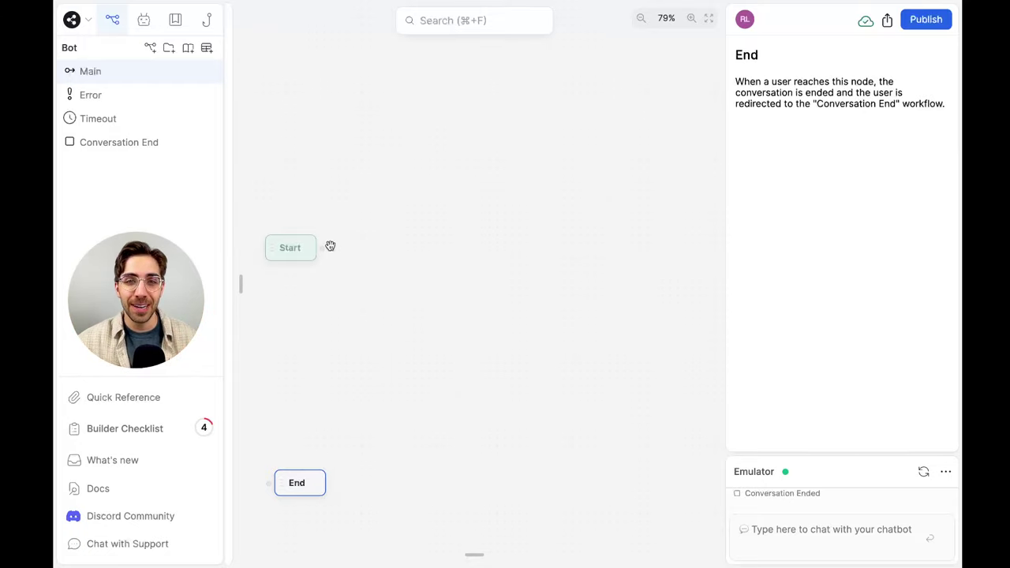
# Drag the Conversation Start card from the Events group onto the canvas between Start and End
pyautogui.click(237, 272)
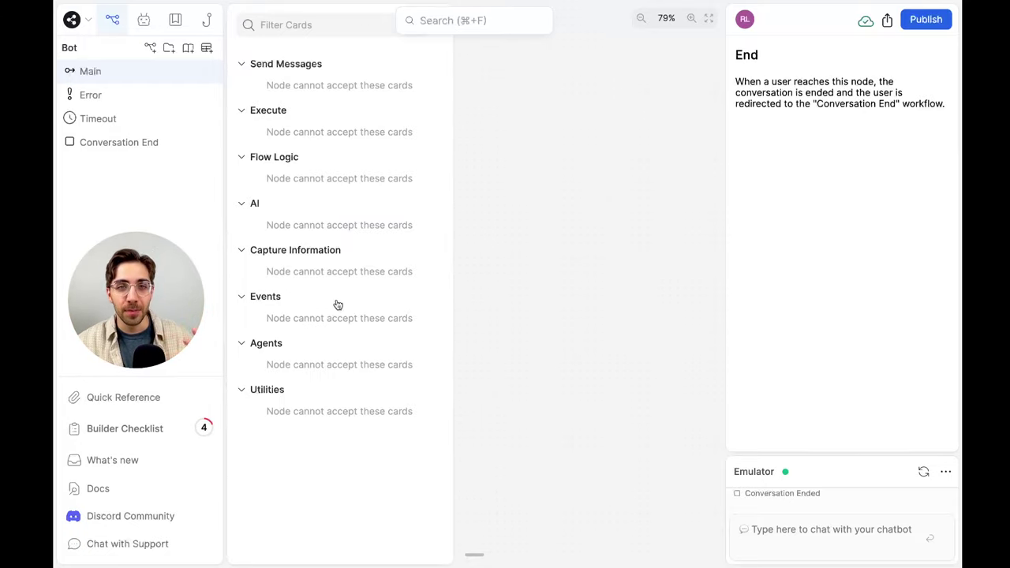
pyautogui.click(492, 279)
pyautogui.click(230, 302)
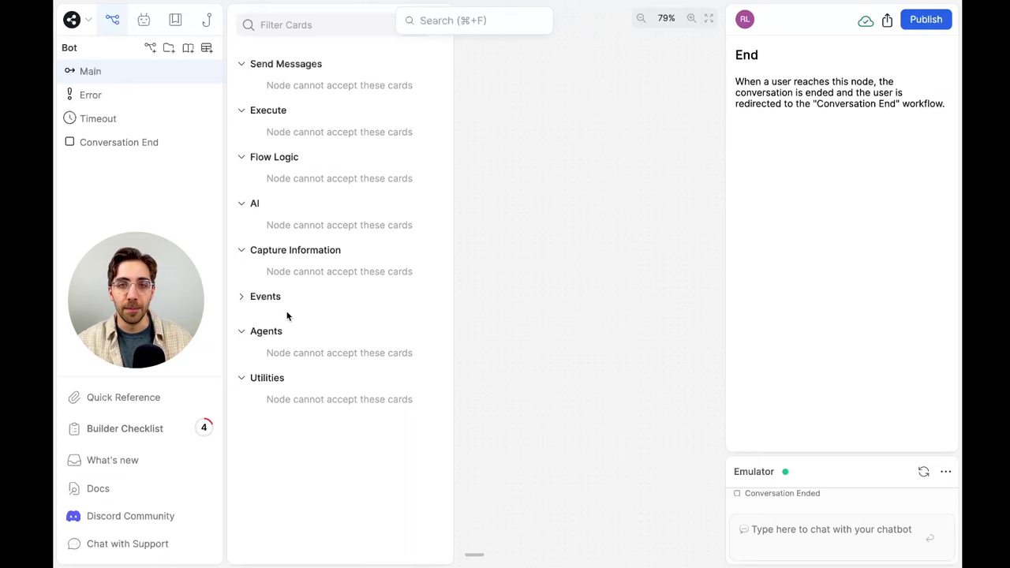
pyautogui.click(478, 277)
pyautogui.click(238, 295)
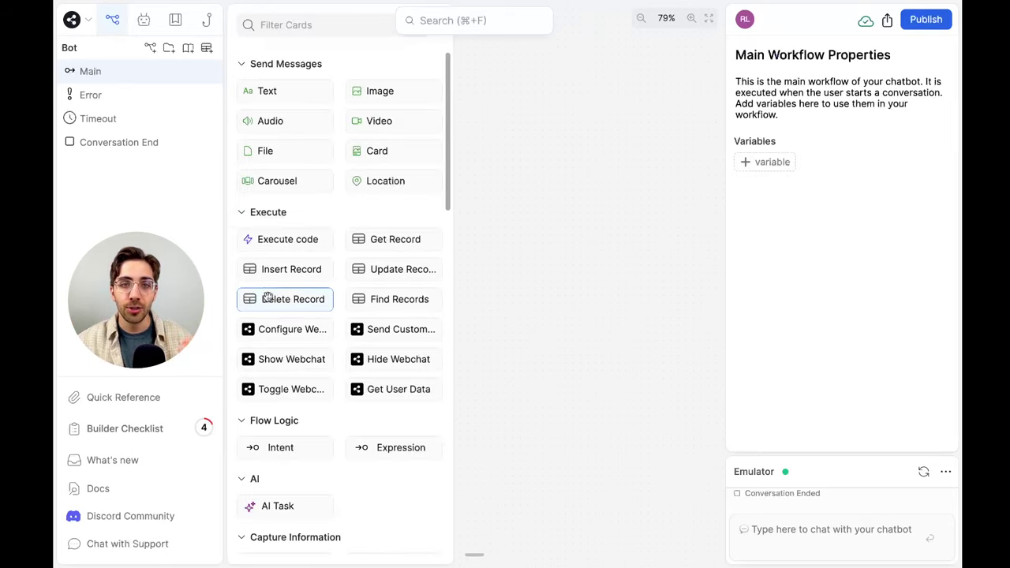
pyautogui.scroll(-10, 278, 294)
pyautogui.scroll(7, 389, 426)
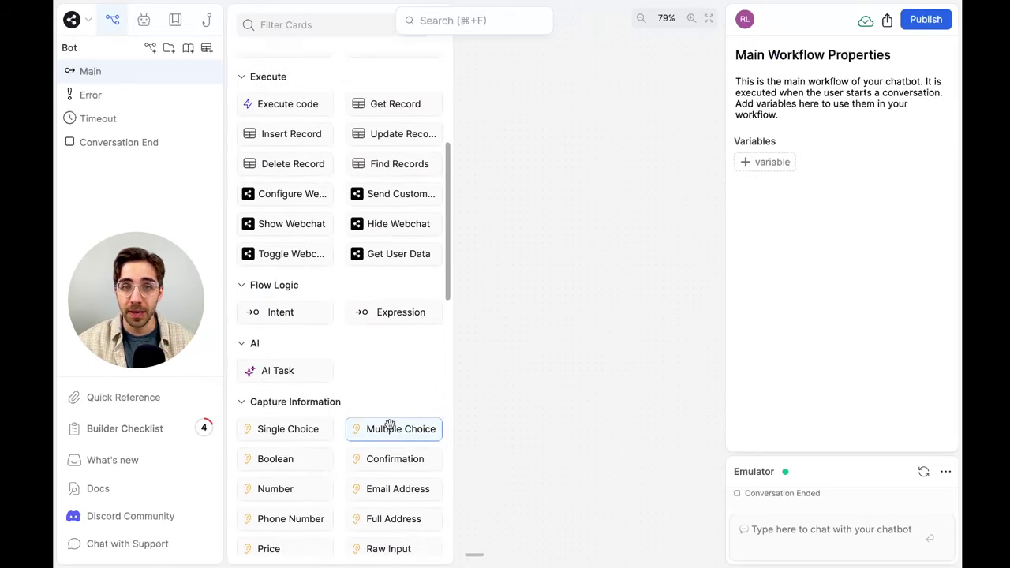
pyautogui.scroll(1, 389, 426)
pyautogui.scroll(-6, 388, 426)
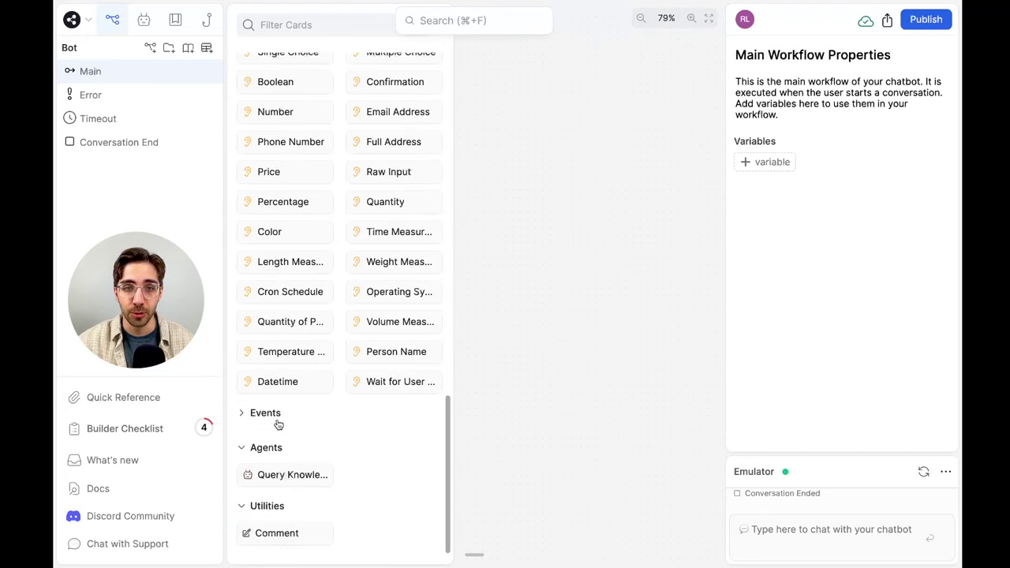
pyautogui.click(265, 413)
pyautogui.moveTo(395, 387); pyautogui.dragTo(280, 298)
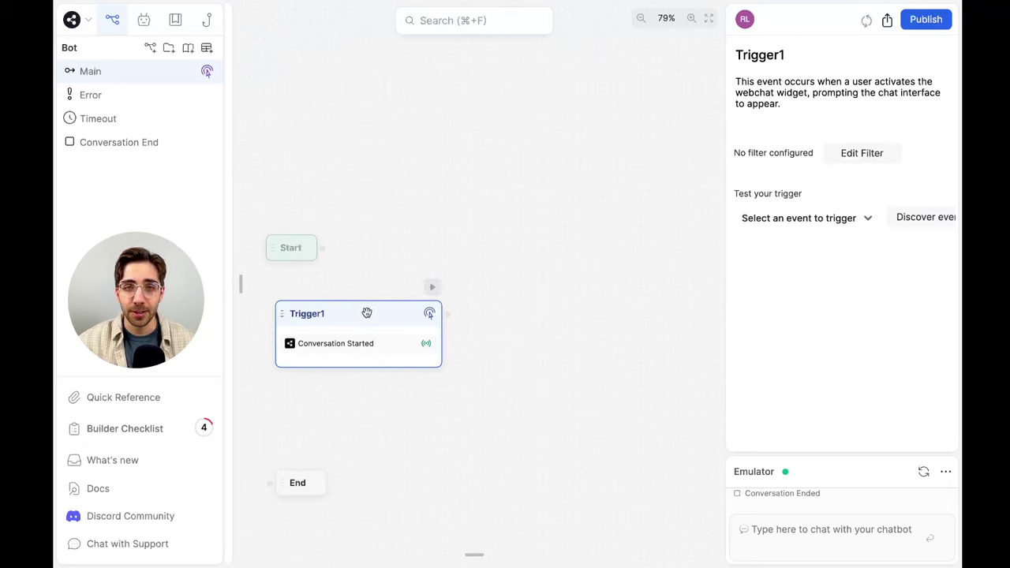
# Connect Trigger1's output to a new Standard Node, Standard1, and list its available cards
pyautogui.moveTo(366, 313); pyautogui.dragTo(357, 312)
pyautogui.scroll(-2, 358, 310)
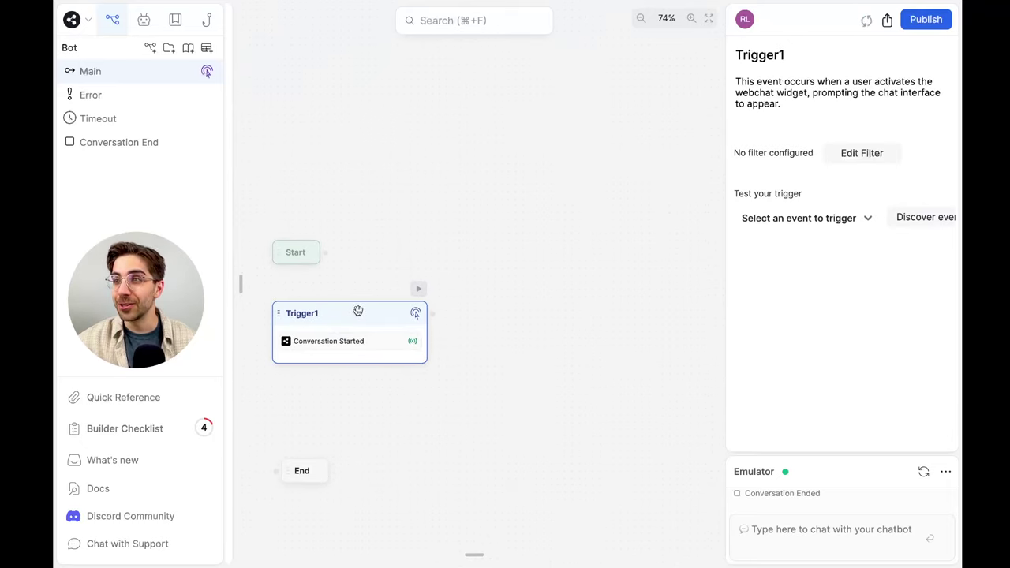
pyautogui.click(445, 312)
pyautogui.moveTo(436, 313); pyautogui.dragTo(471, 239)
pyautogui.click(491, 259)
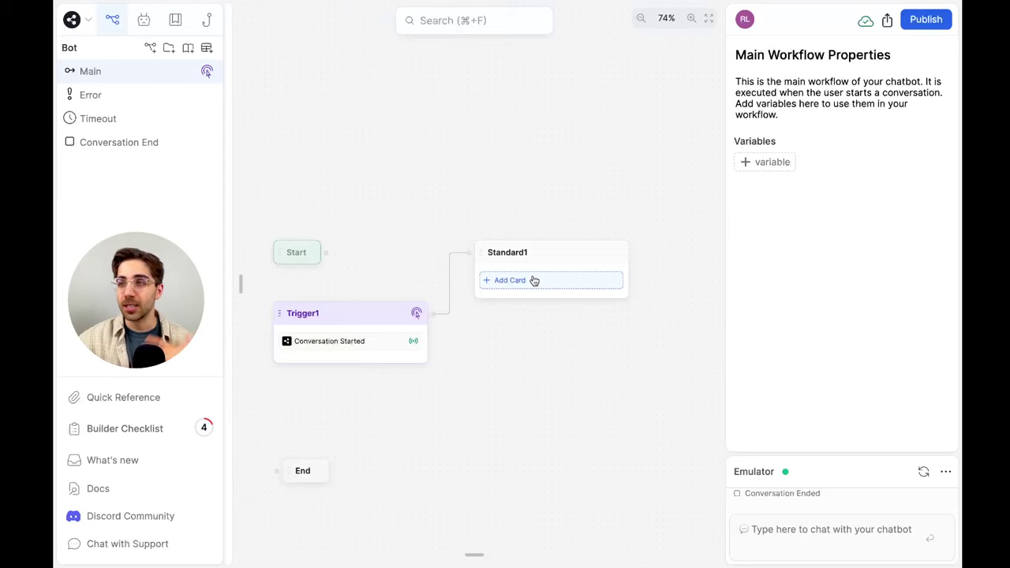
pyautogui.click(588, 287)
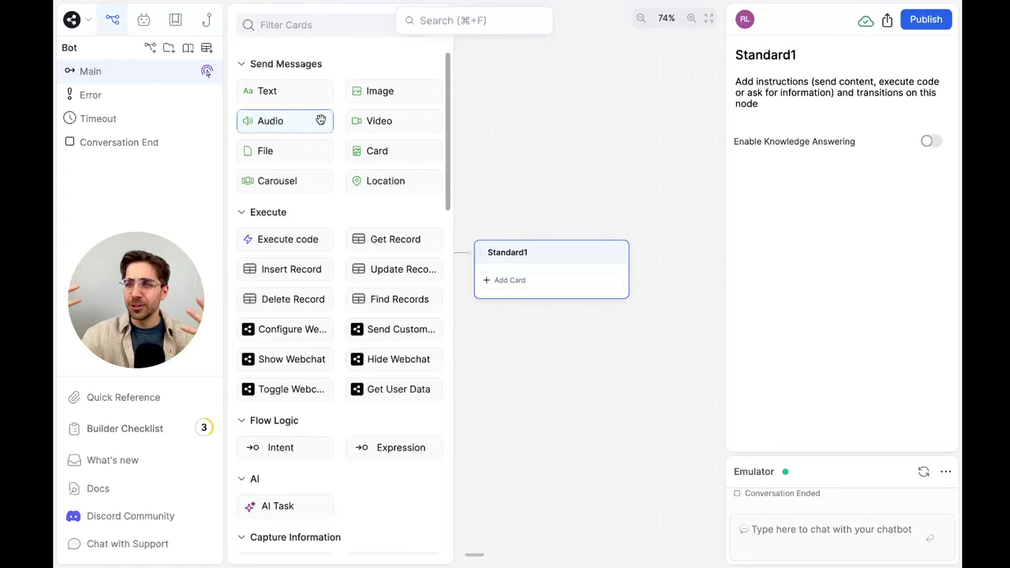
# Add an Audio card to Standard1 and open its settings
pyautogui.moveTo(321, 120); pyautogui.dragTo(583, 277)
pyautogui.click(528, 105)
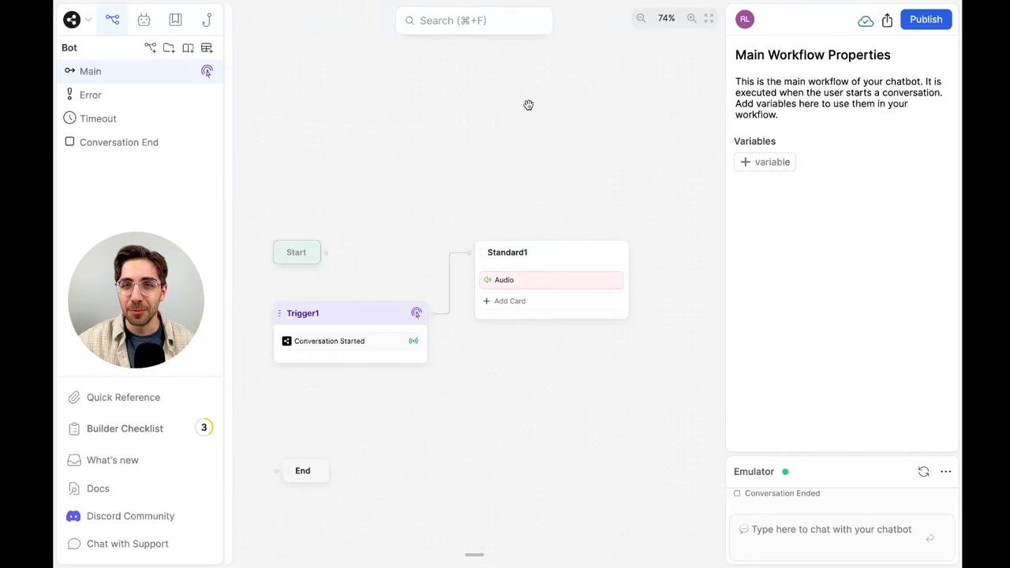
pyautogui.click(554, 280)
# Upload WTBP.mp3 as the audio file, found by searching 'WTBP'
pyautogui.click(793, 142)
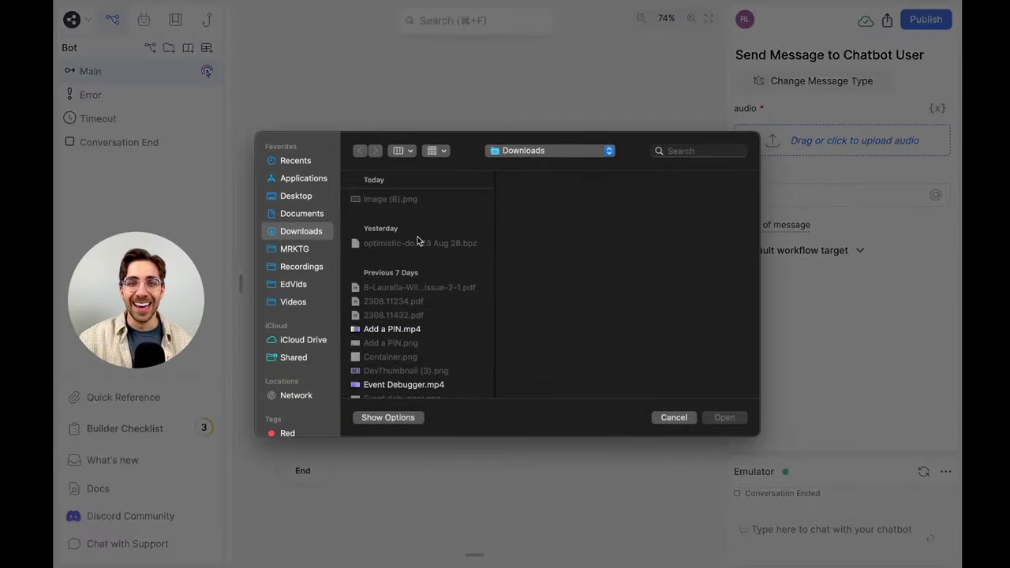
pyautogui.click(302, 251)
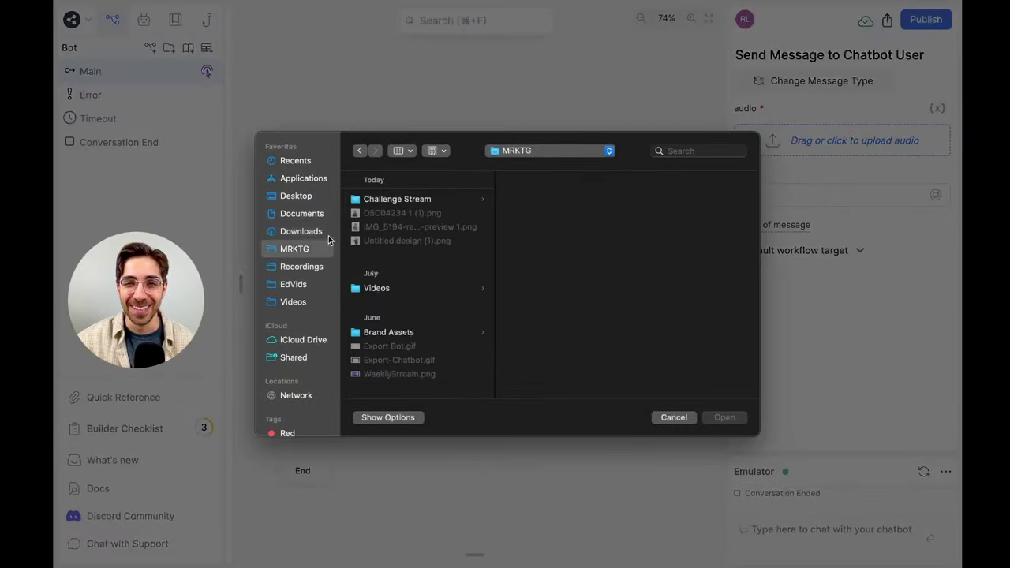
pyautogui.click(407, 199)
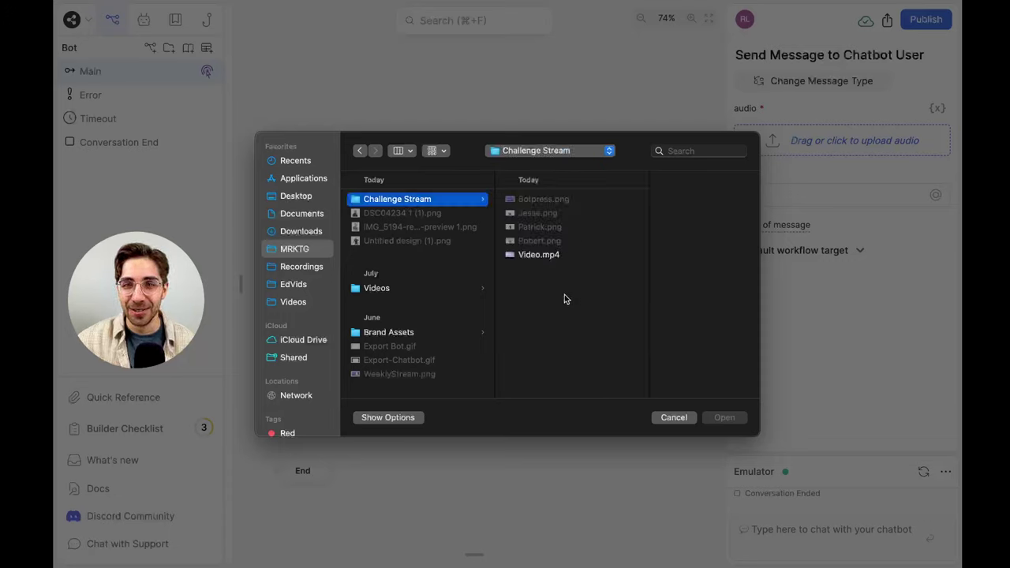
pyautogui.click(301, 213)
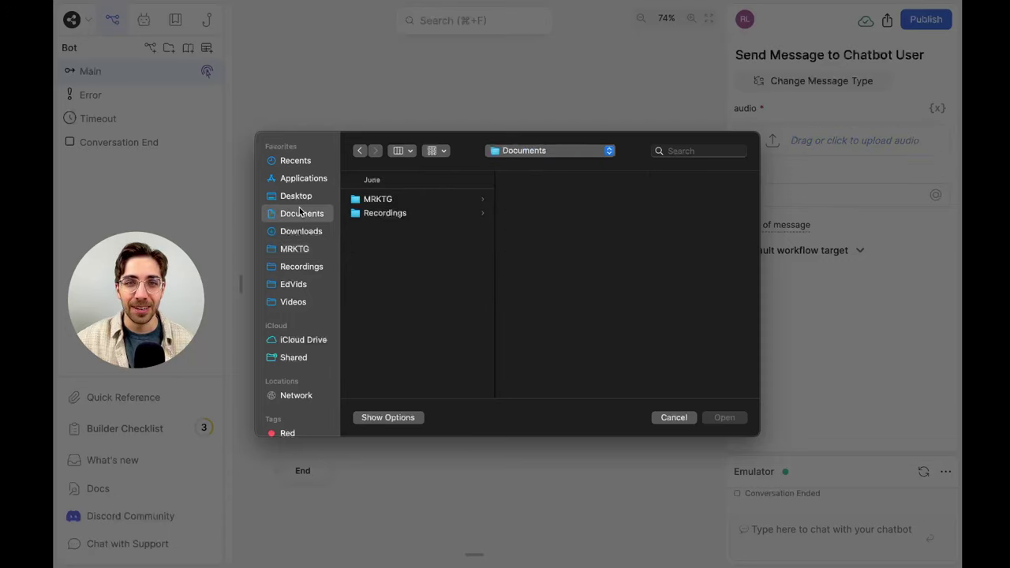
pyautogui.click(301, 230)
pyautogui.click(677, 151)
pyautogui.write('W')
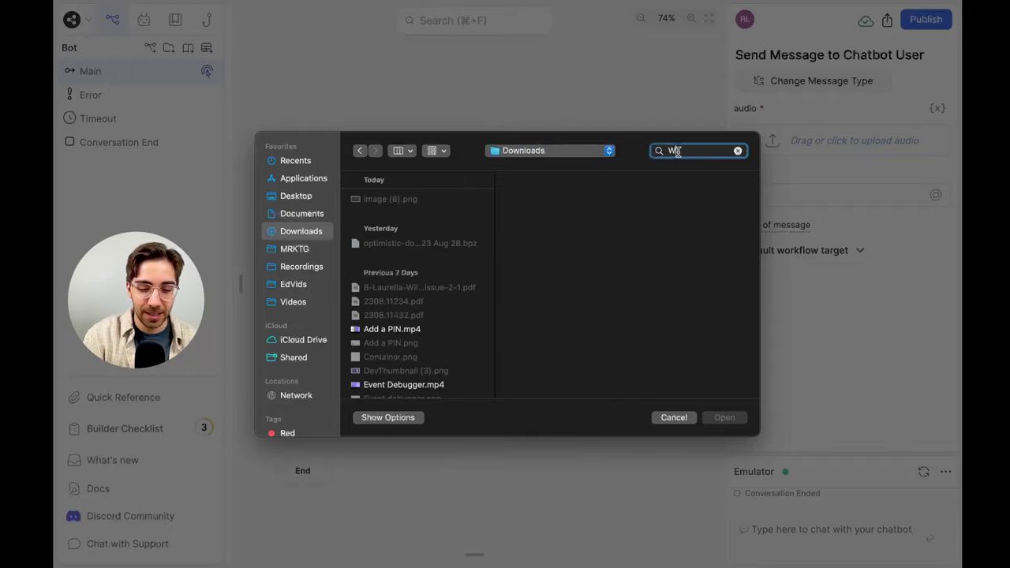
pyautogui.write('TBP')
pyautogui.press('Return')
pyautogui.click(410, 218)
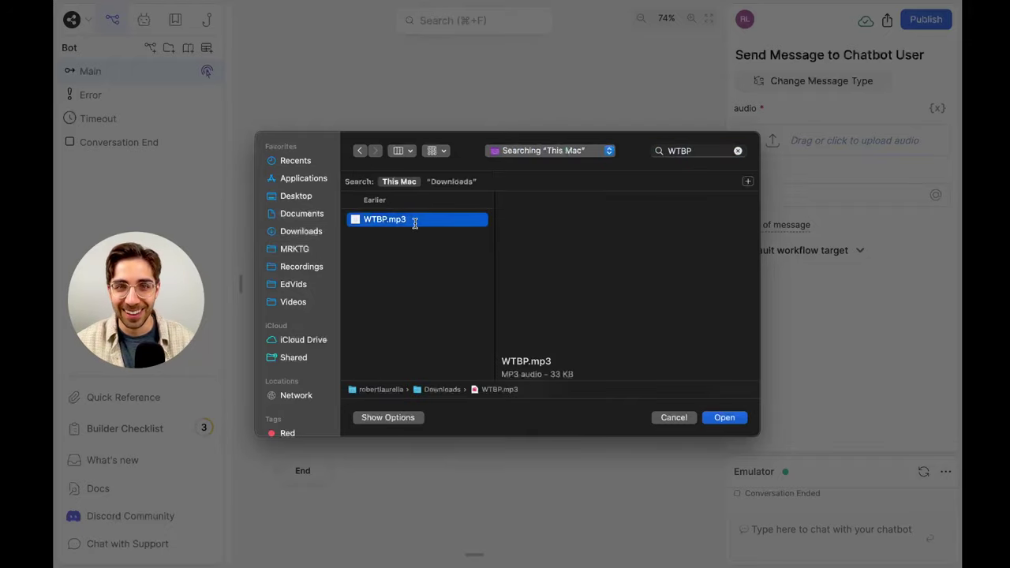
pyautogui.click(723, 415)
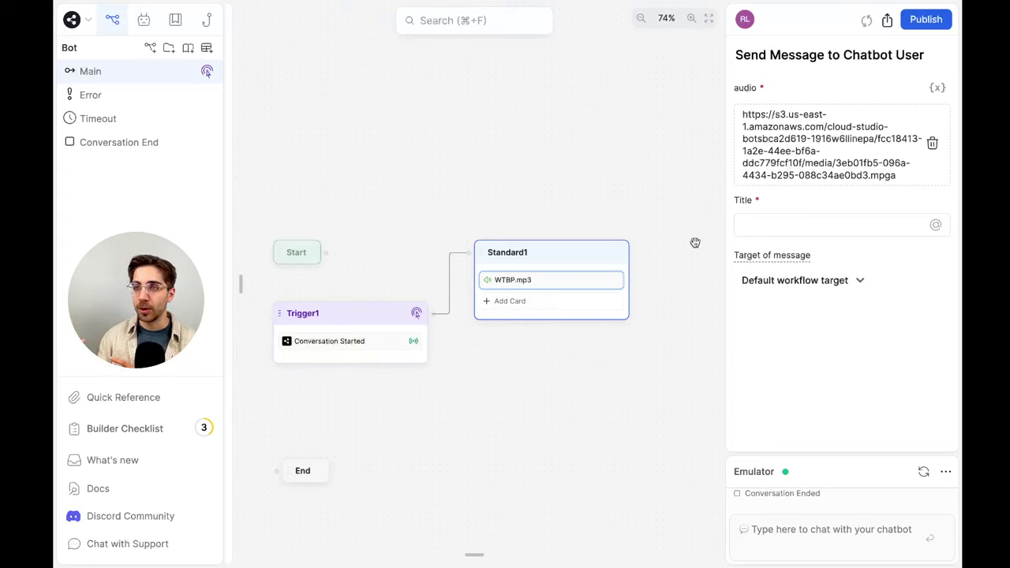
# Title the audio card 'Welcome to Botpress!' and send 'Hi' to the bot in the Emulator
pyautogui.click(789, 227)
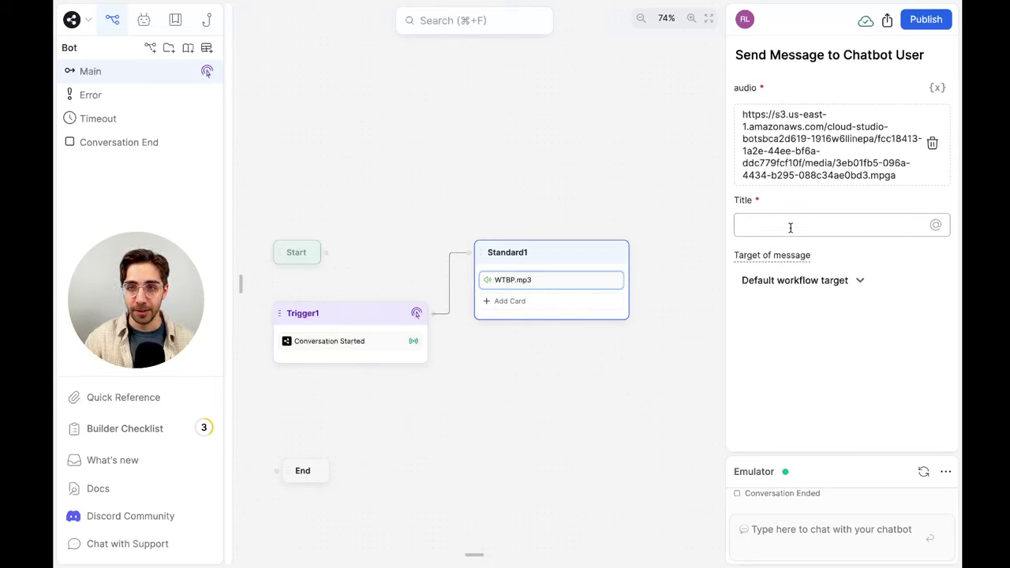
pyautogui.write('Welcome to Bo')
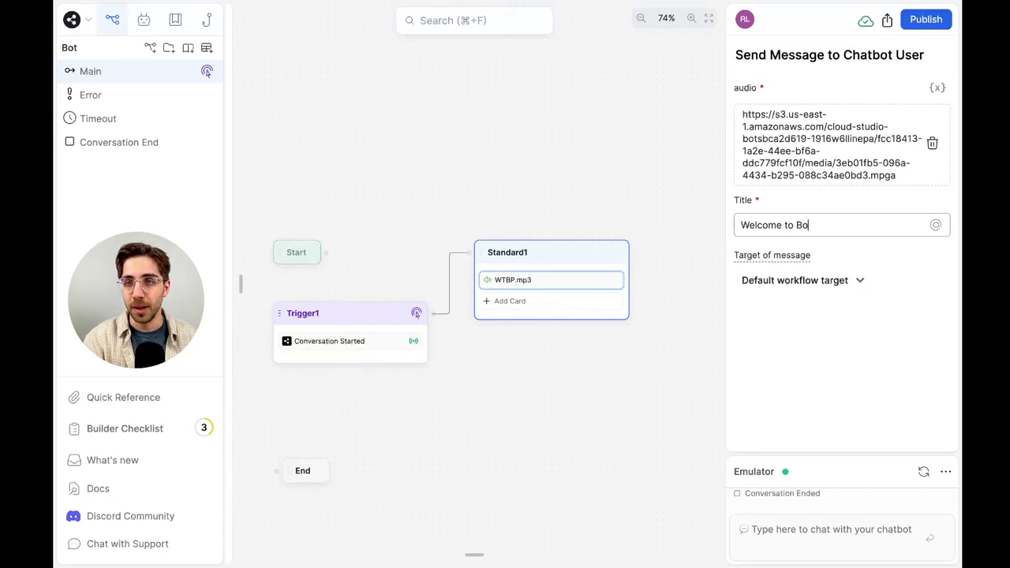
pyautogui.write('tpress!')
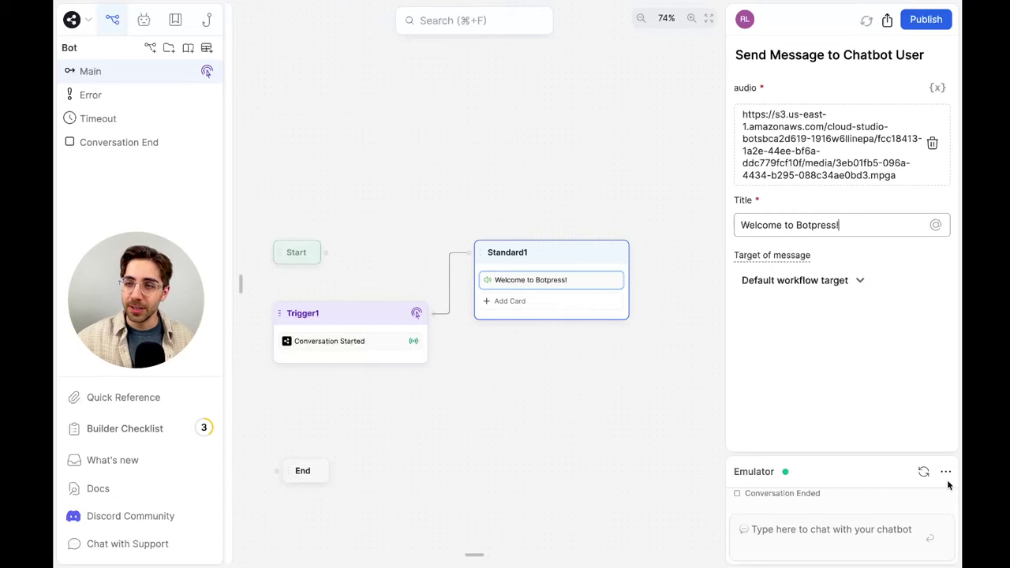
pyautogui.click(921, 473)
pyautogui.click(859, 530)
pyautogui.write('Hi')
pyautogui.press('Return')
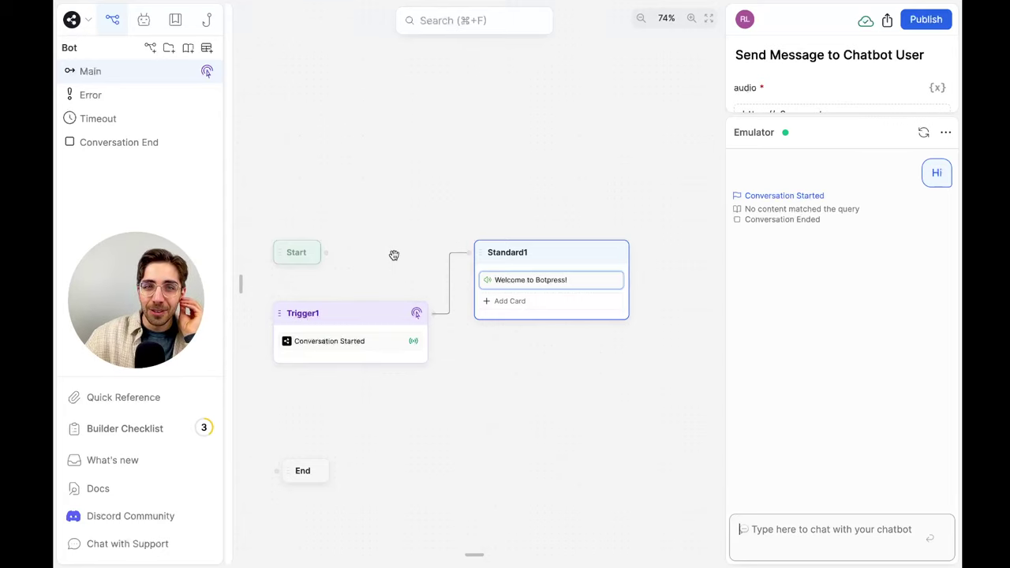
# Connect Start to Standard1, resend 'Hi' in a fresh Emulator session and play the audio reply
pyautogui.click(356, 238)
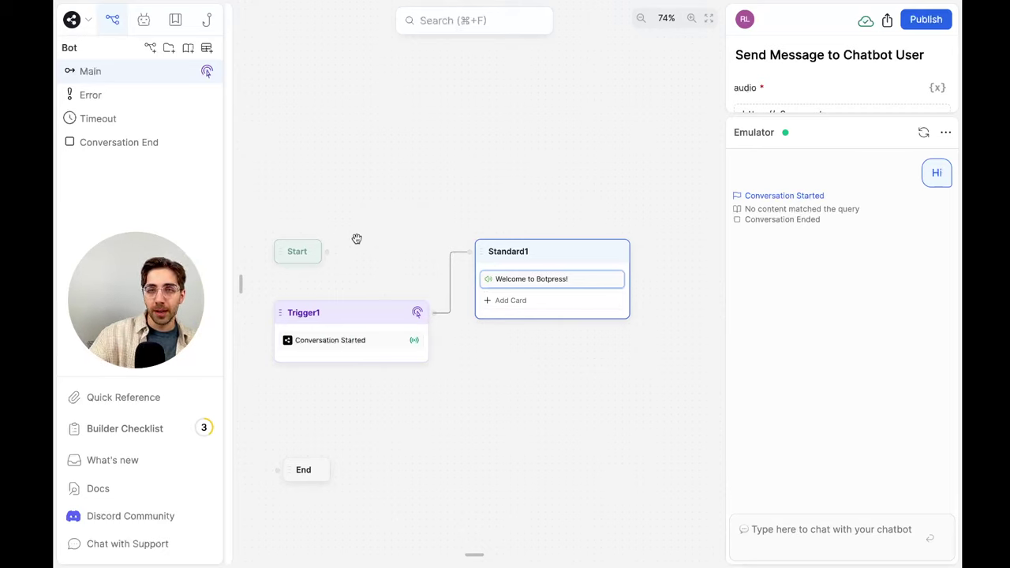
pyautogui.moveTo(329, 250); pyautogui.dragTo(471, 254)
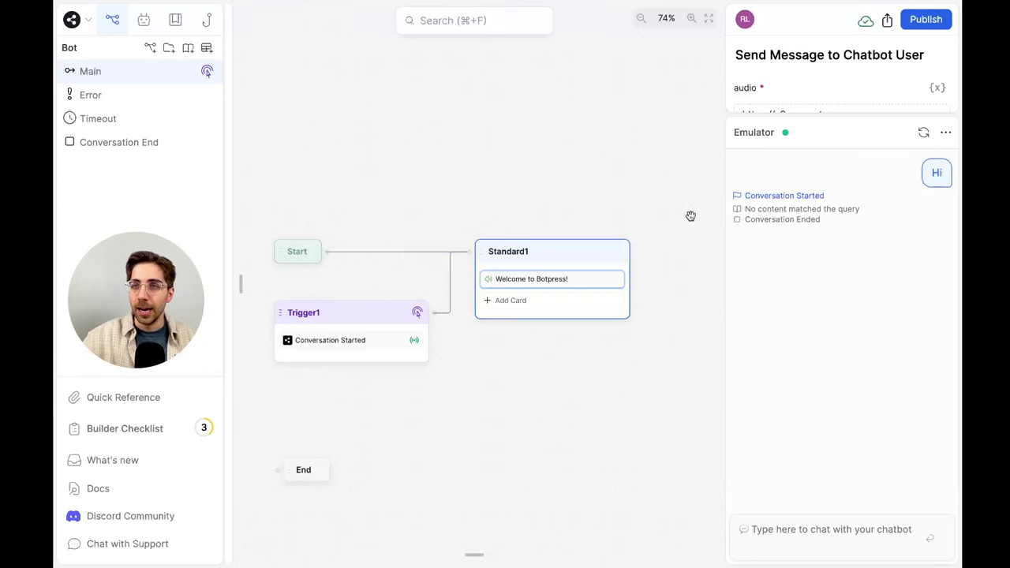
pyautogui.click(924, 133)
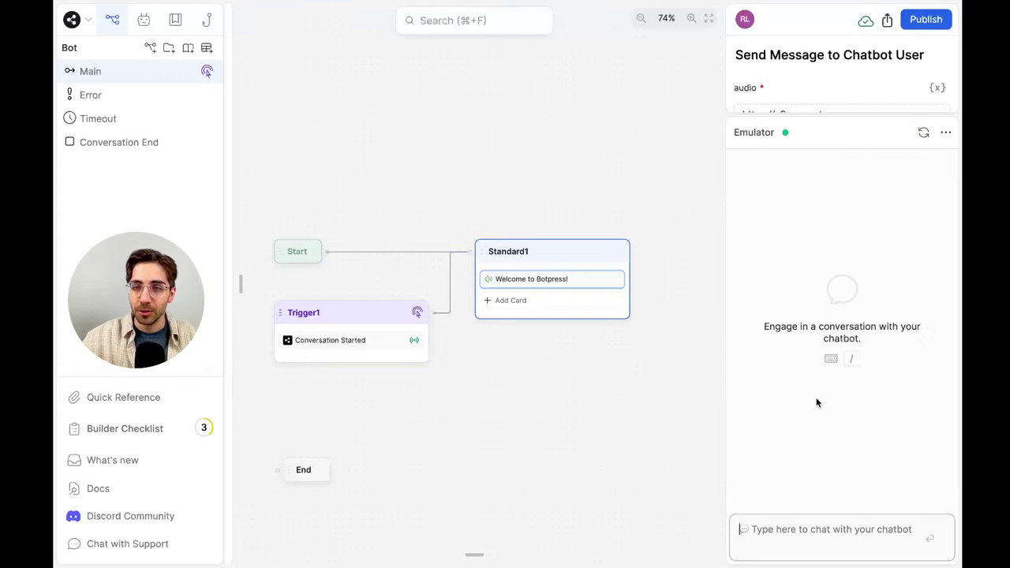
pyautogui.click(834, 529)
pyautogui.write('Hi')
pyautogui.press('Return')
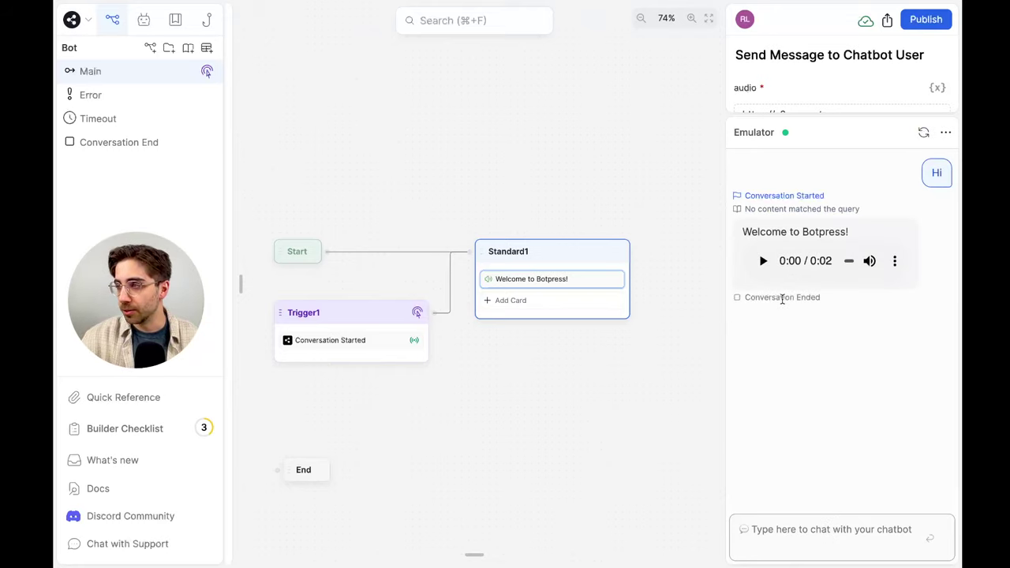
pyautogui.click(763, 260)
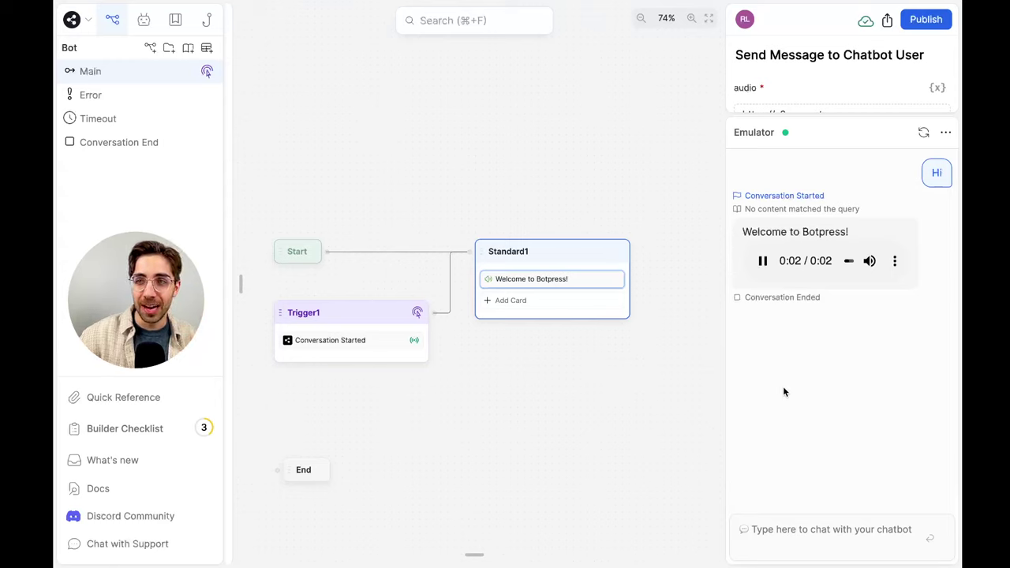
pyautogui.click(761, 261)
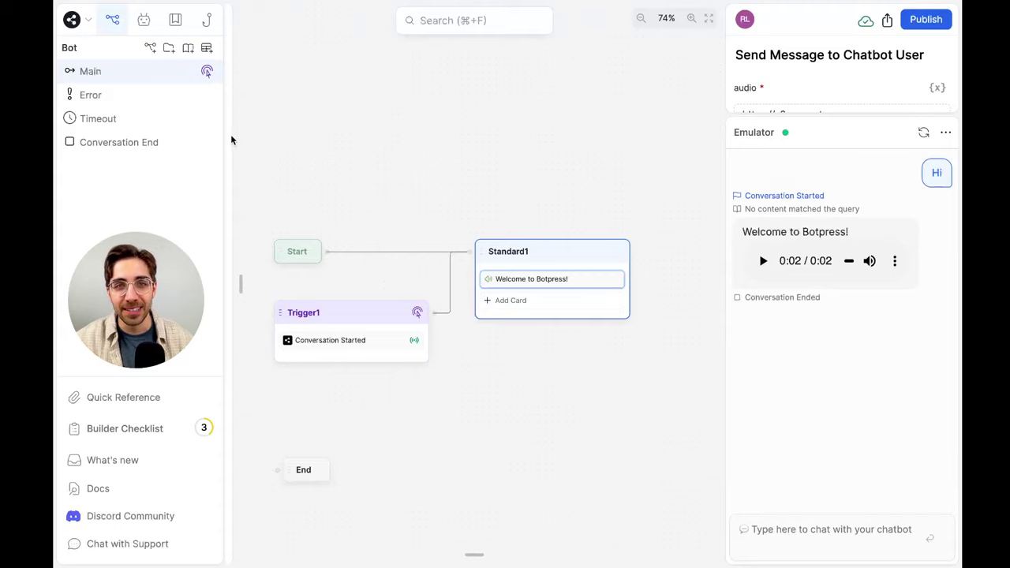
# Add a Video card to Standard1 with Video.mp4 from MRKTG > Challenge Stream, titled 'Welcome!'
pyautogui.moveTo(244, 131)
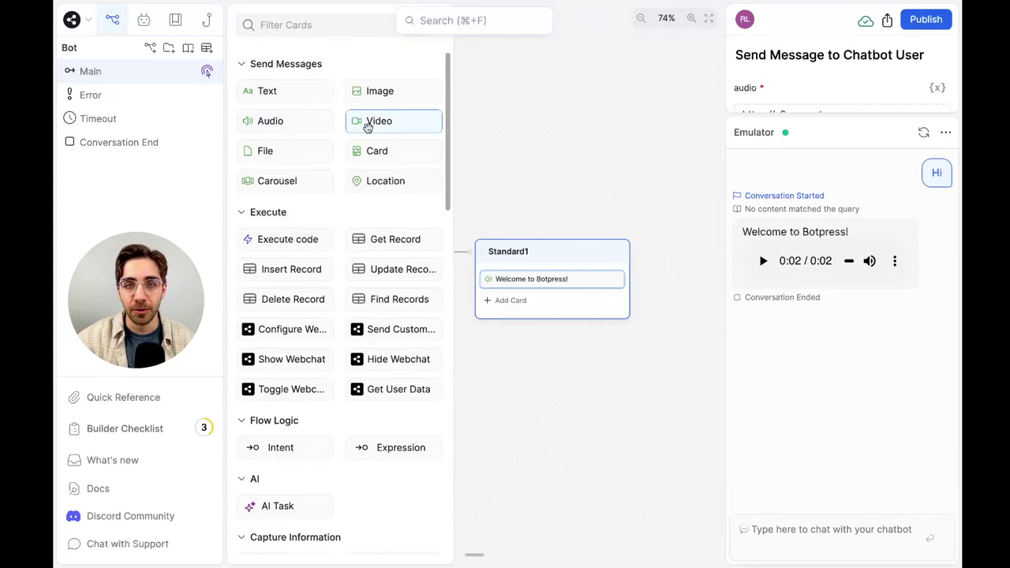
pyautogui.moveTo(368, 126); pyautogui.dragTo(544, 304)
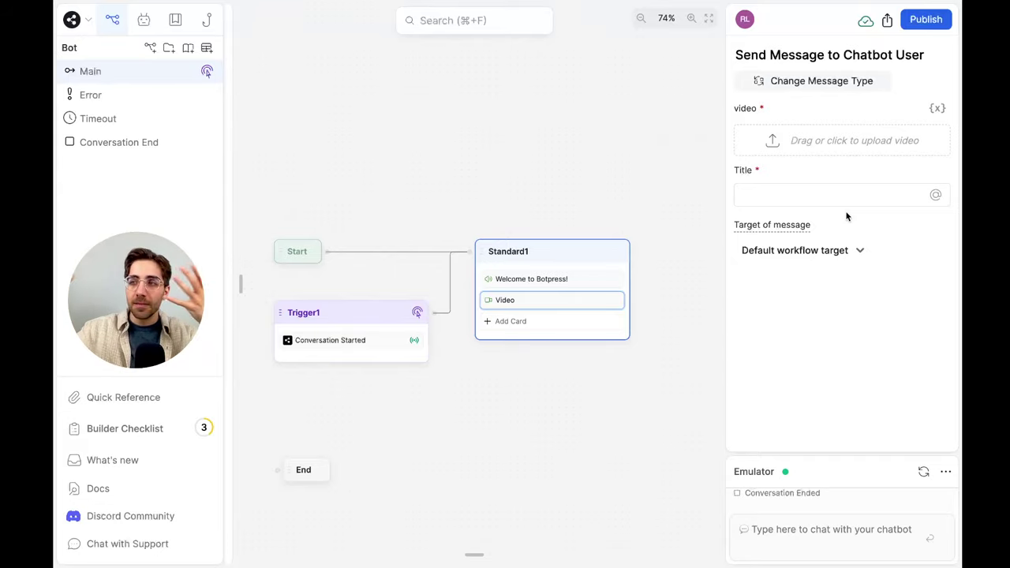
pyautogui.click(821, 147)
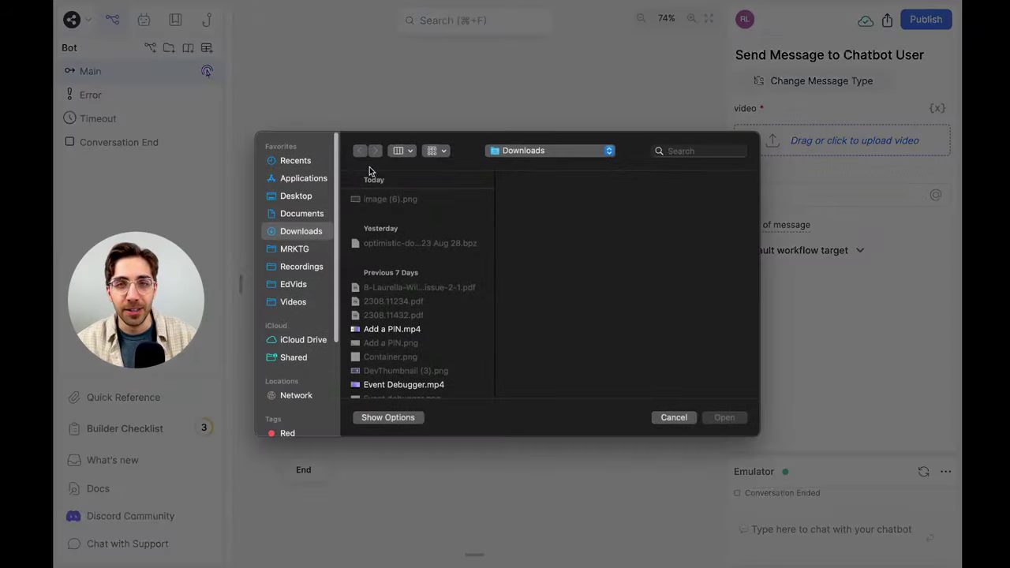
pyautogui.click(296, 249)
pyautogui.click(401, 200)
pyautogui.click(546, 256)
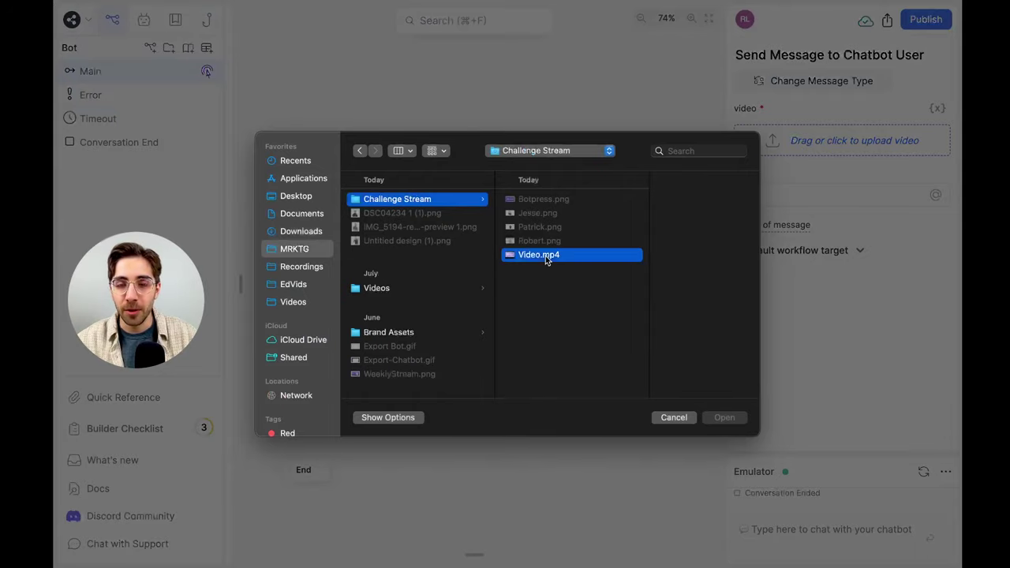
pyautogui.click(723, 418)
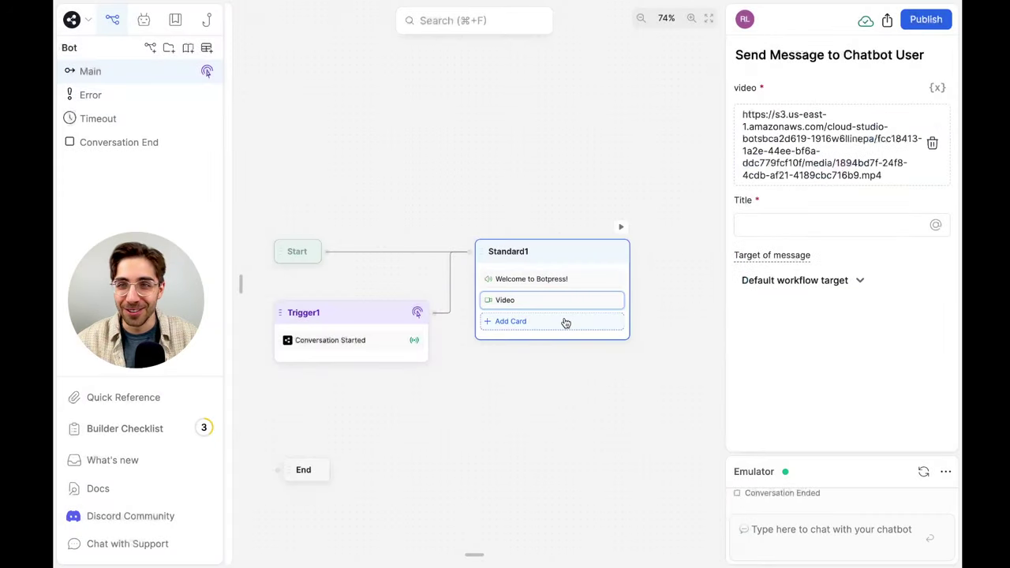
pyautogui.click(788, 224)
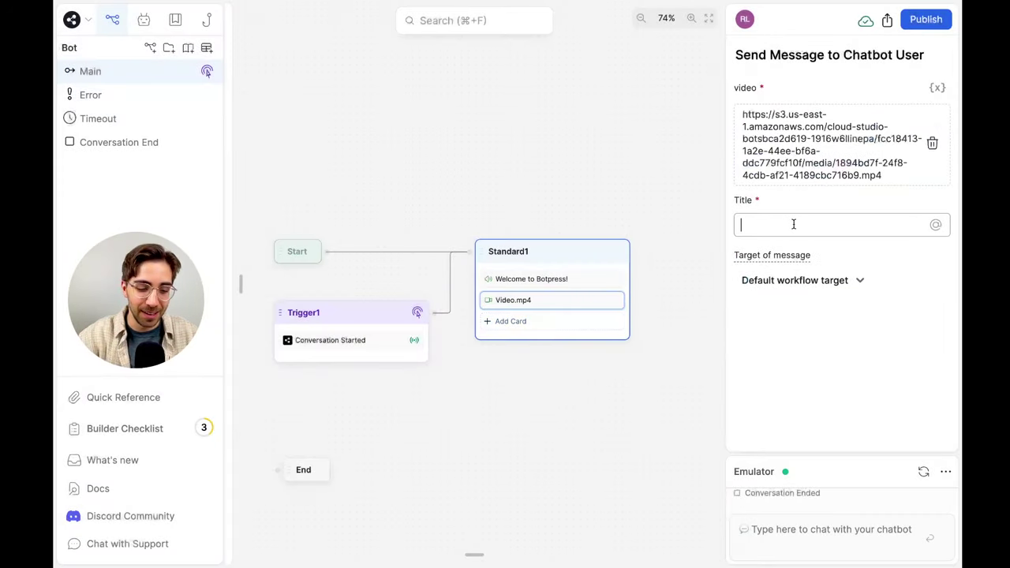
pyautogui.write('Welcome!')
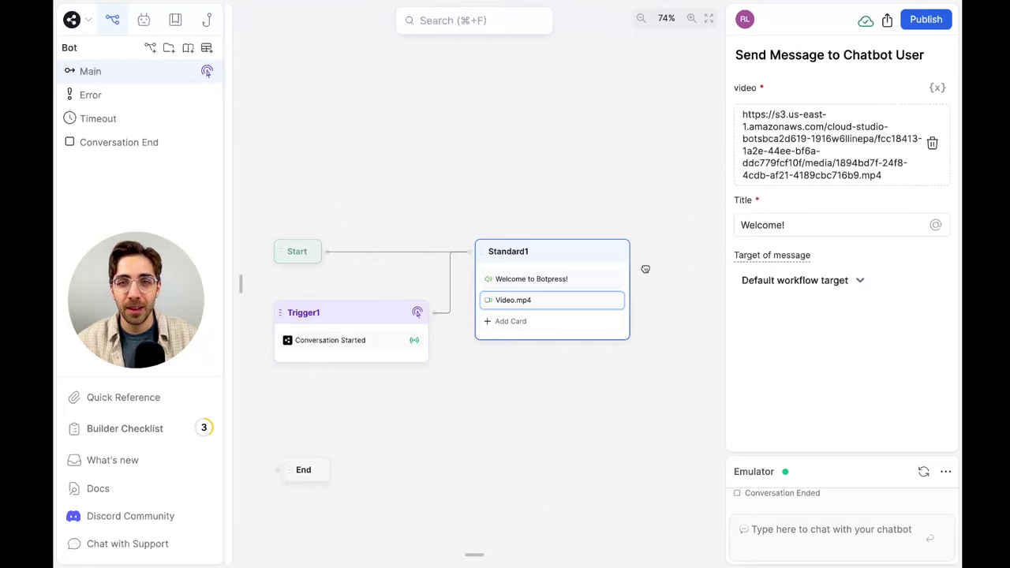
pyautogui.click(646, 268)
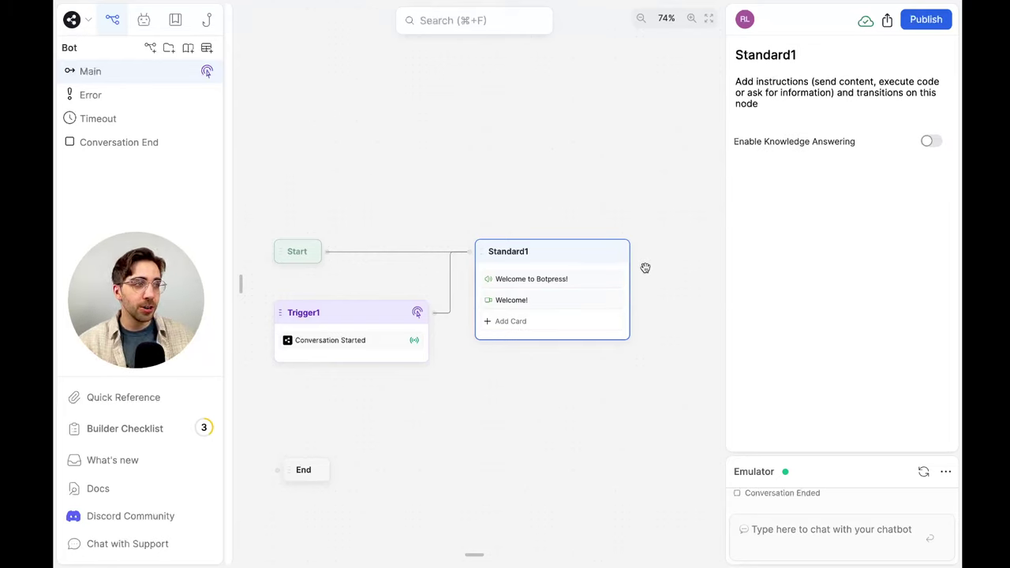
# Add an Image card to Standard1 with Botpress.png uploaded and the title 'Botpress'
pyautogui.click(534, 322)
pyautogui.moveTo(392, 88); pyautogui.dragTo(542, 322)
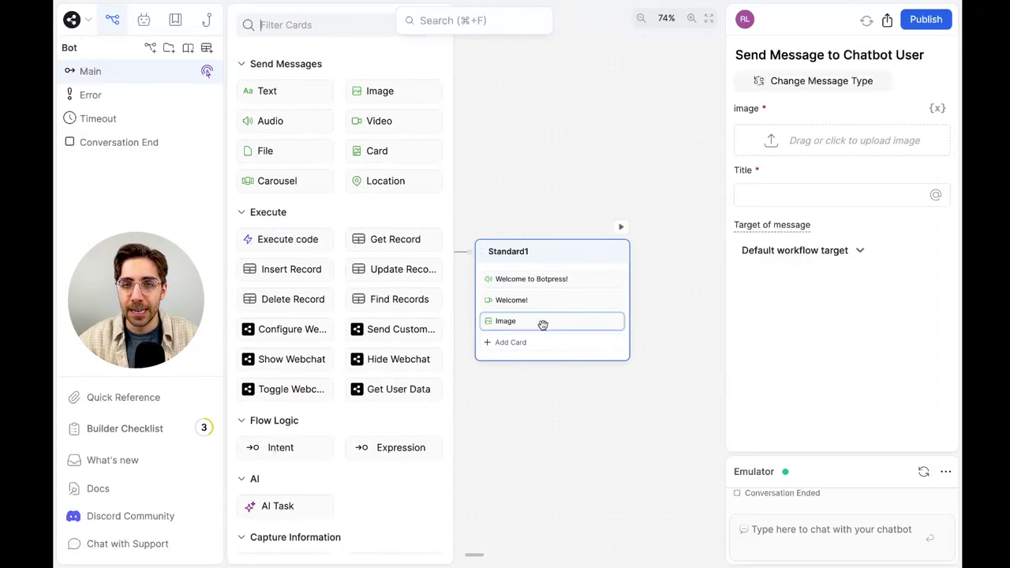
pyautogui.click(865, 154)
pyautogui.click(435, 200)
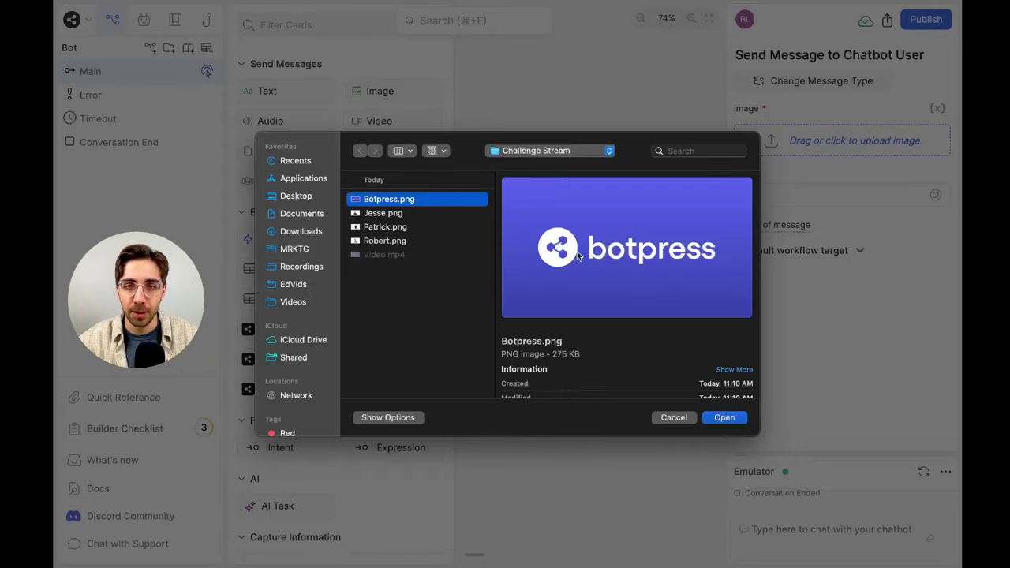
pyautogui.click(739, 419)
pyautogui.click(811, 344)
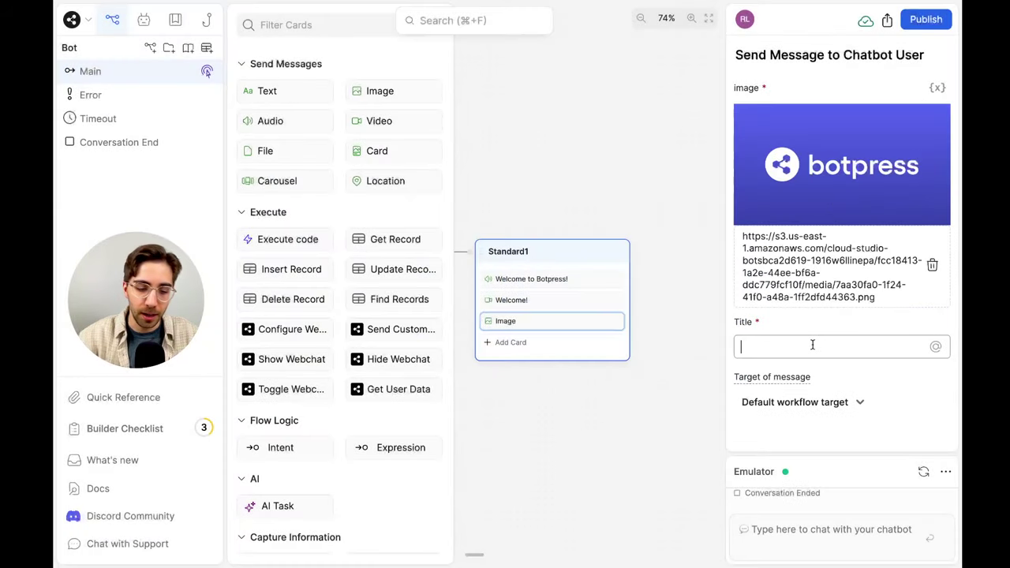
pyautogui.write('Botpress')
pyautogui.click(640, 433)
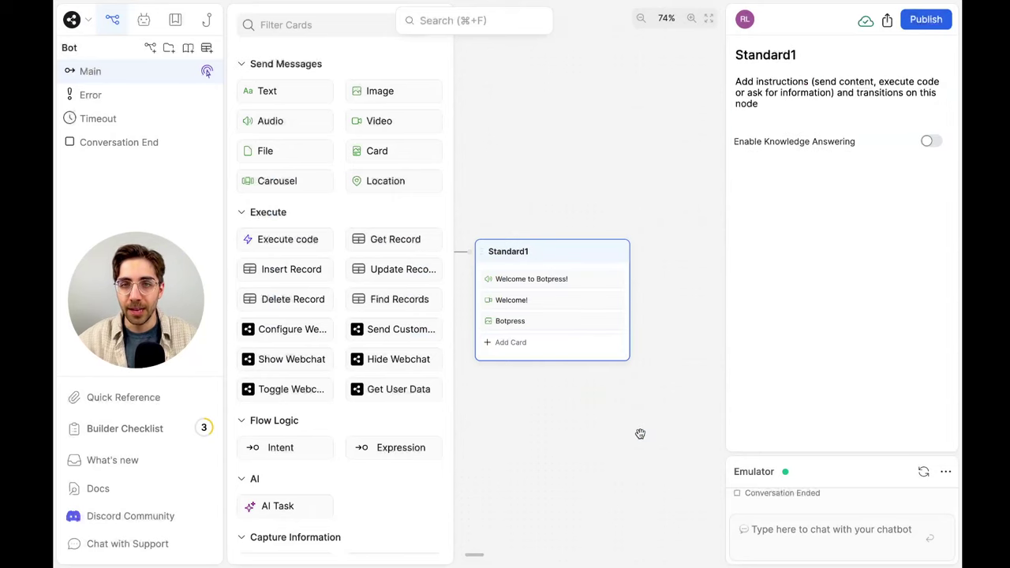
pyautogui.click(640, 433)
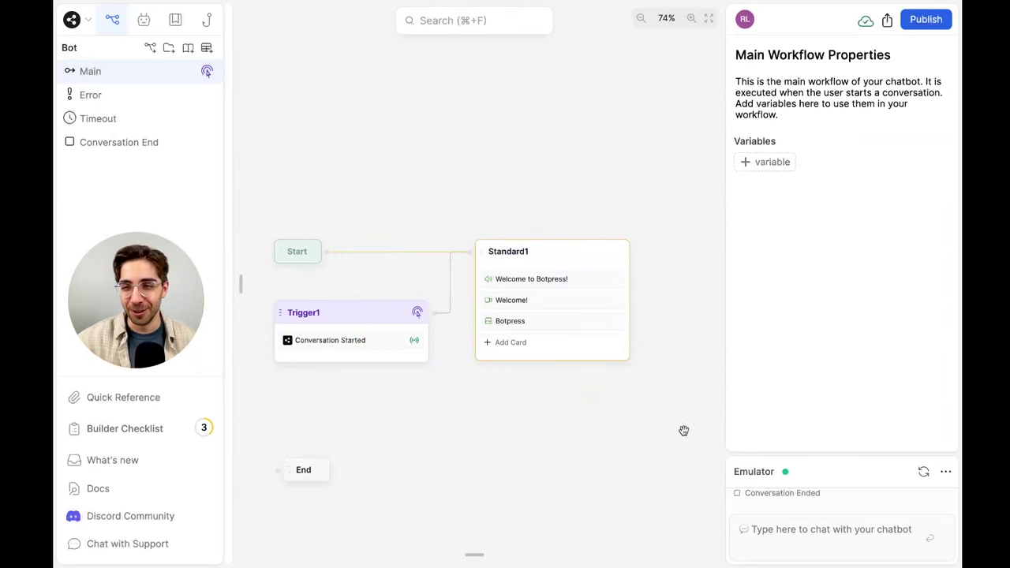
# Expand the emulator and send the bot the message 'Hi'
pyautogui.click(918, 463)
pyautogui.click(894, 541)
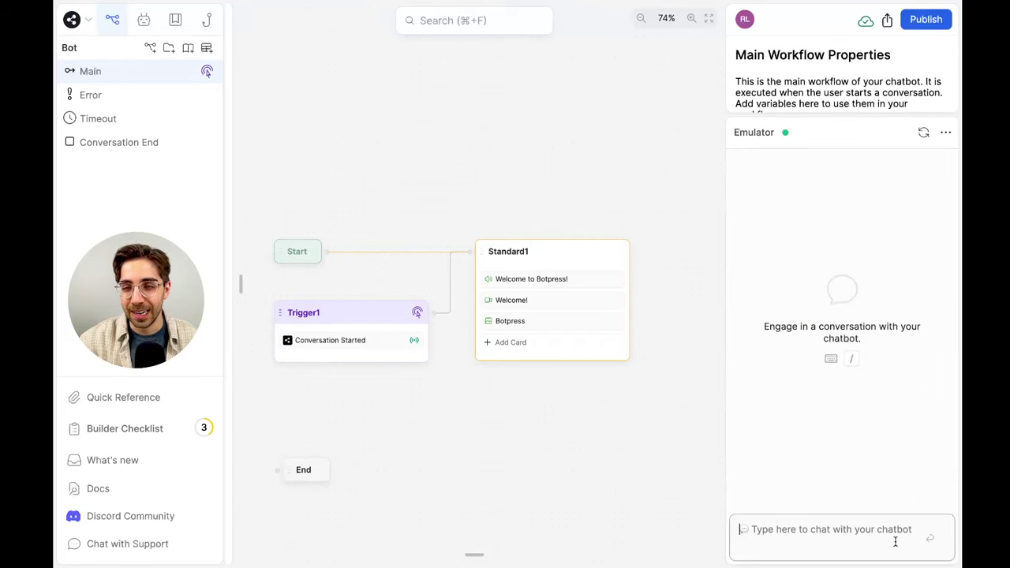
pyautogui.write('Hi')
pyautogui.press('Return')
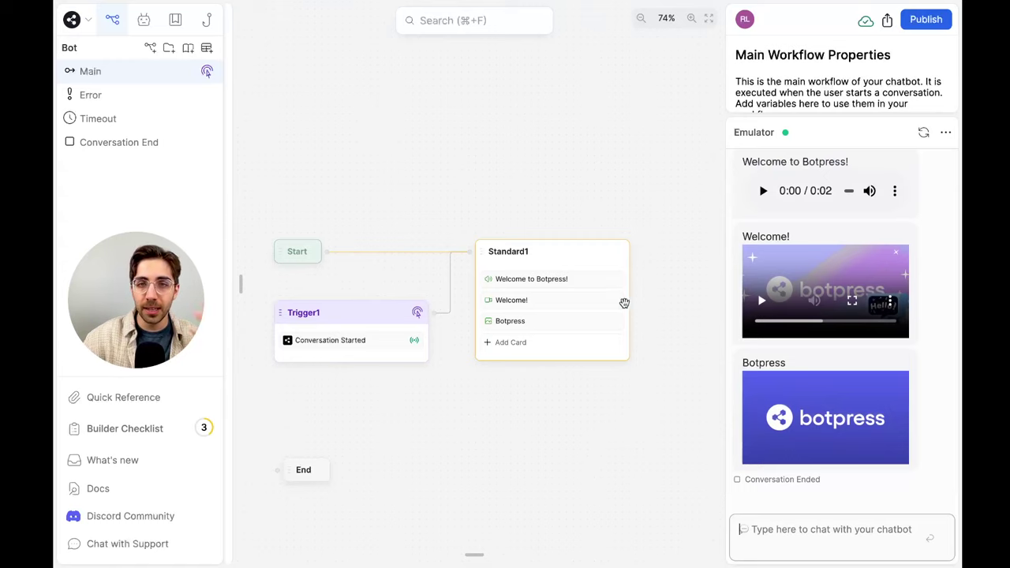
# Review the audio, video and image replies, playing the Welcome! video
pyautogui.scroll(2, 942, 317)
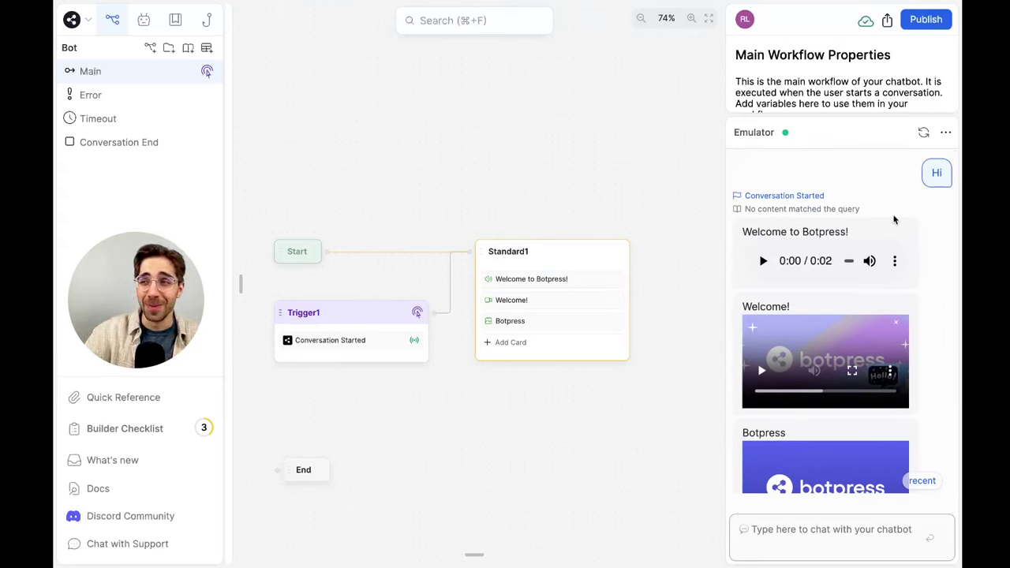
pyautogui.scroll(-2, 907, 223)
pyautogui.click(905, 306)
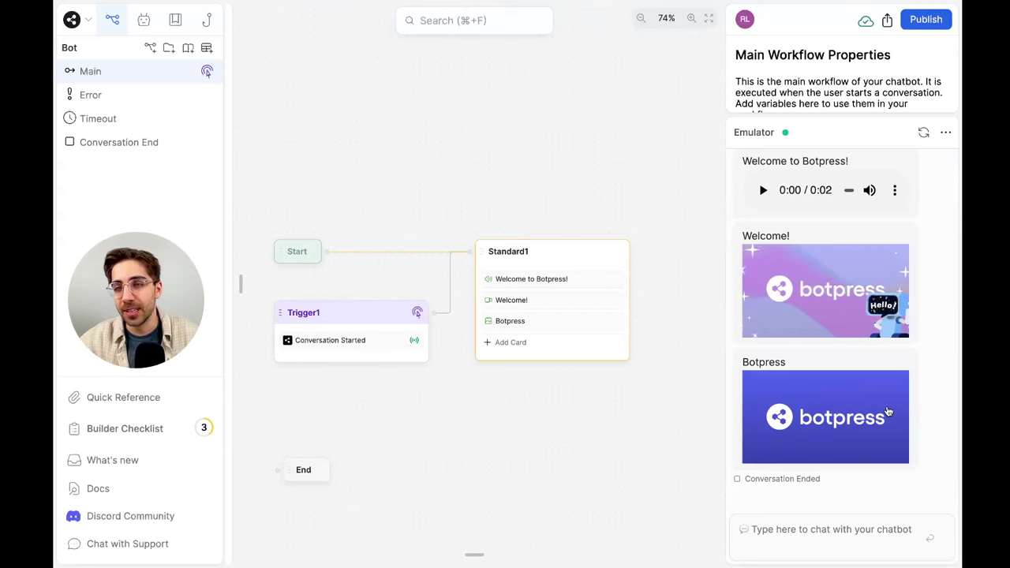
pyautogui.scroll(1, 957, 402)
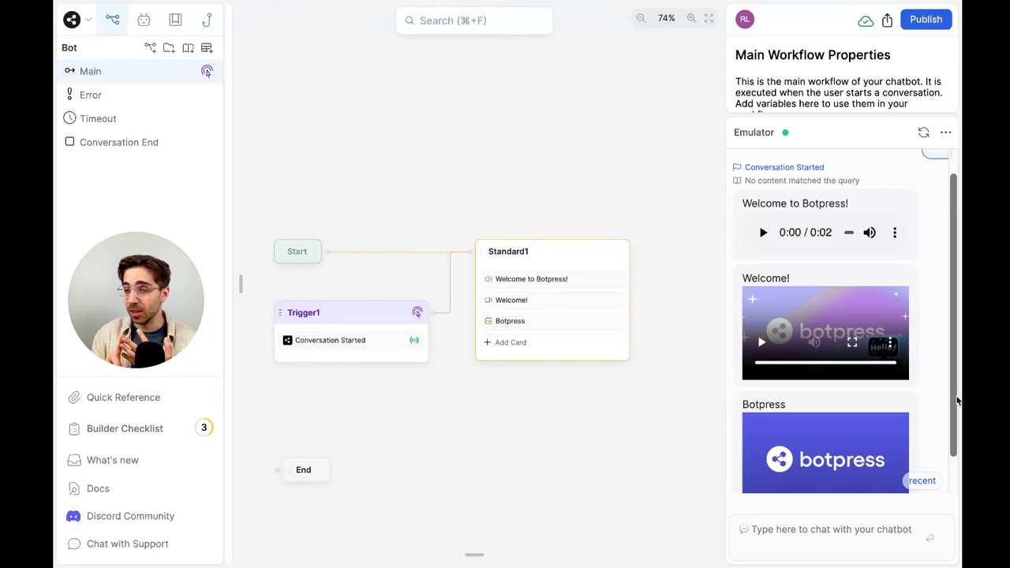
pyautogui.scroll(-1, 938, 398)
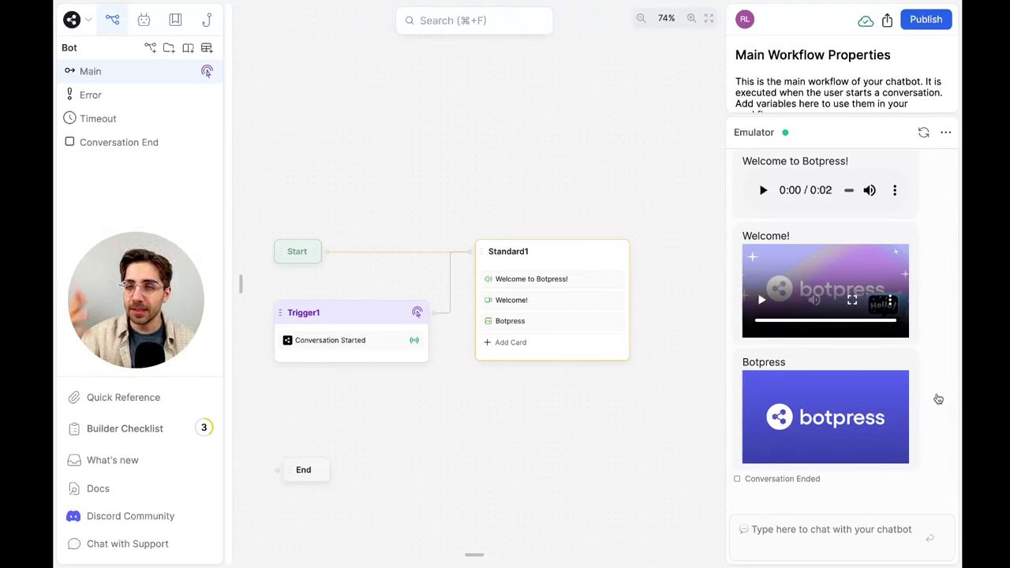
pyautogui.scroll(2, 937, 398)
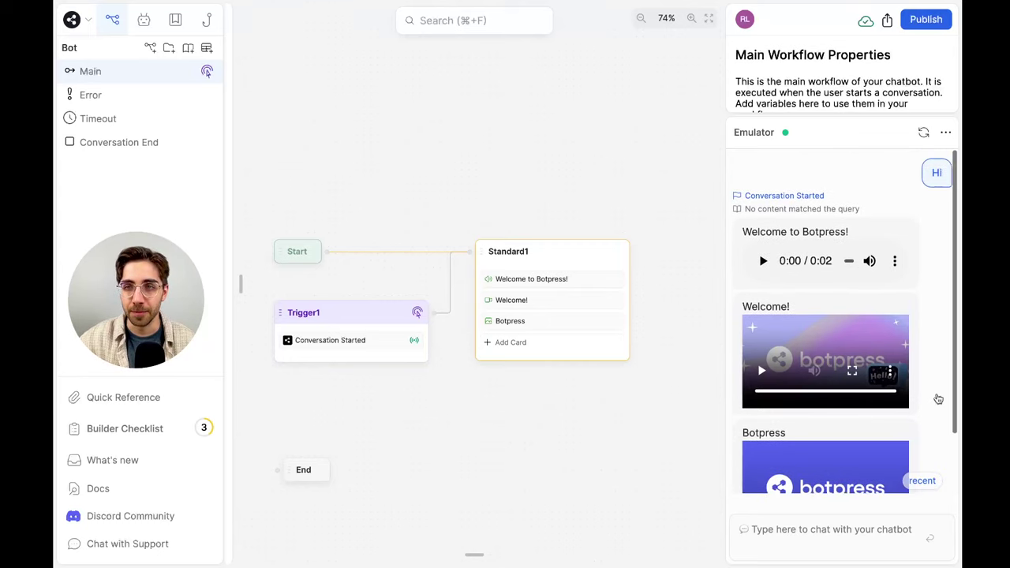
pyautogui.scroll(-2, 938, 399)
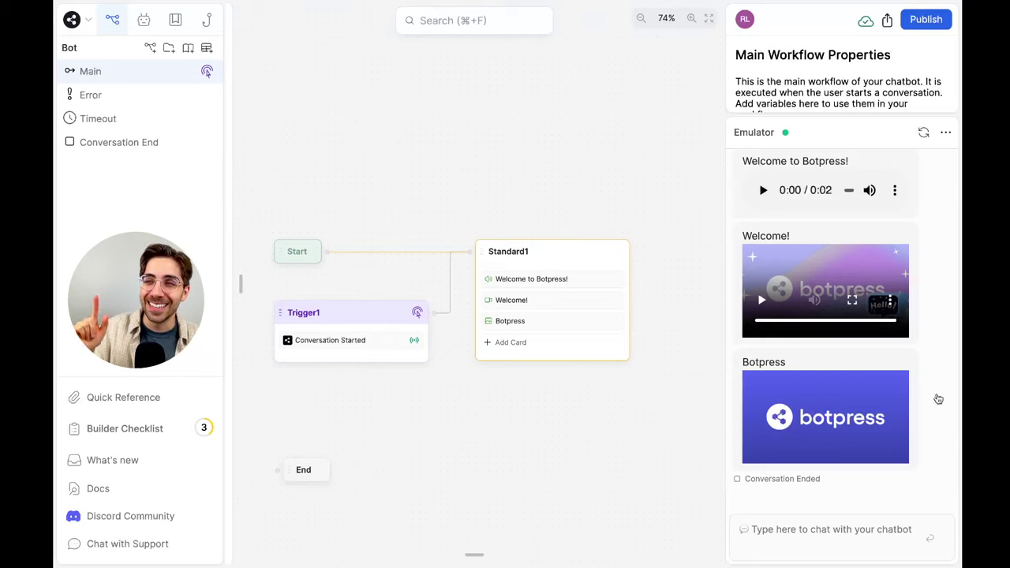
pyautogui.doubleClick(508, 251)
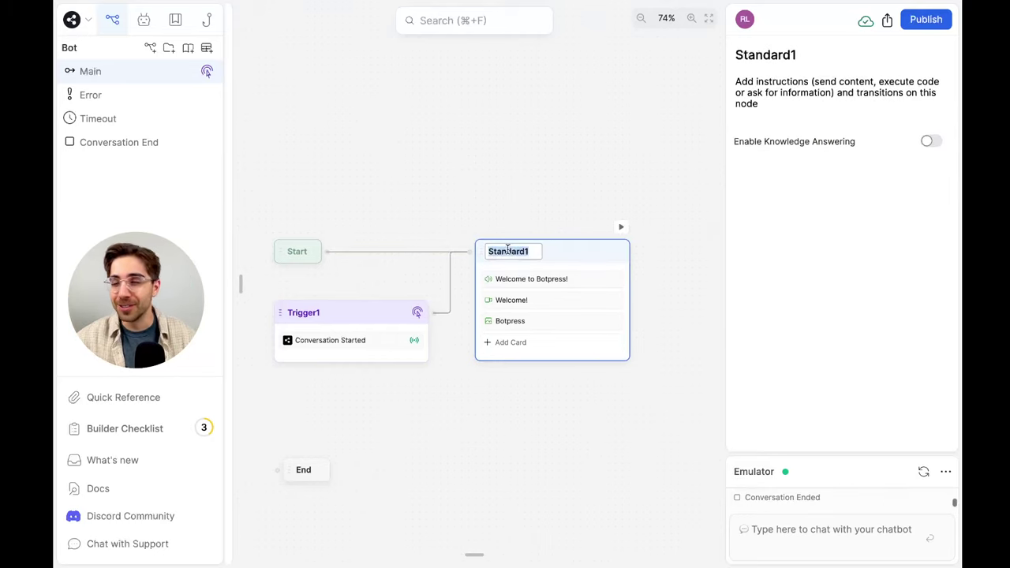
pyautogui.write('Welcome')
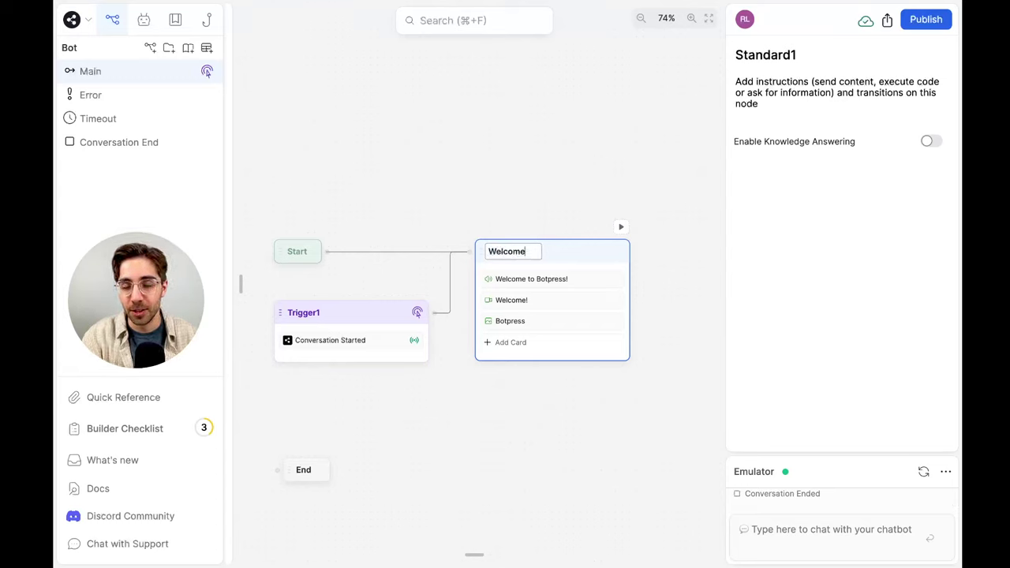
pyautogui.click(498, 216)
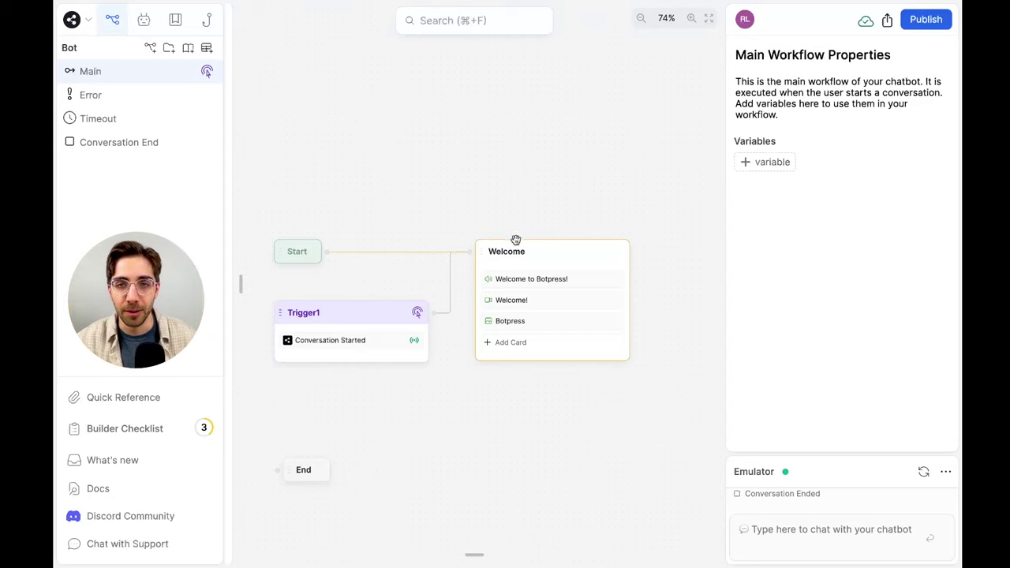
pyautogui.click(573, 349)
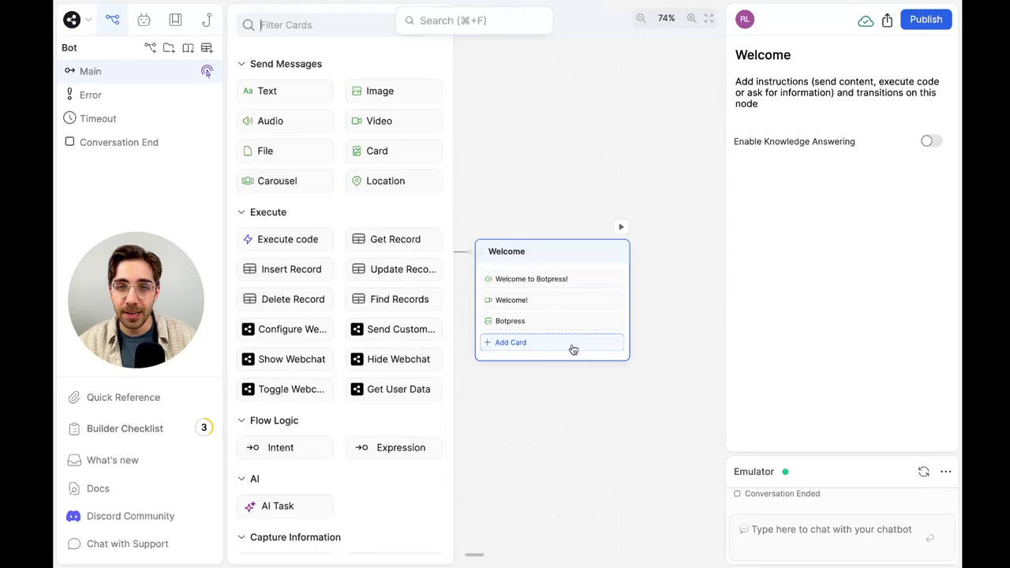
pyautogui.click(584, 392)
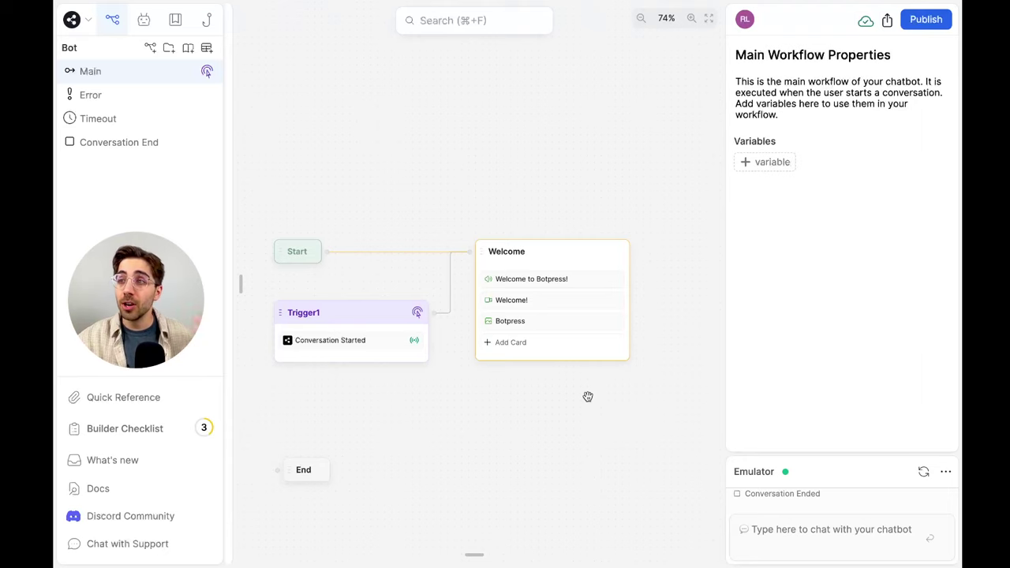
# Add an Expression transition to Welcome labelled 'always' with condition true, and drag its connection onto empty canvas
pyautogui.click(567, 345)
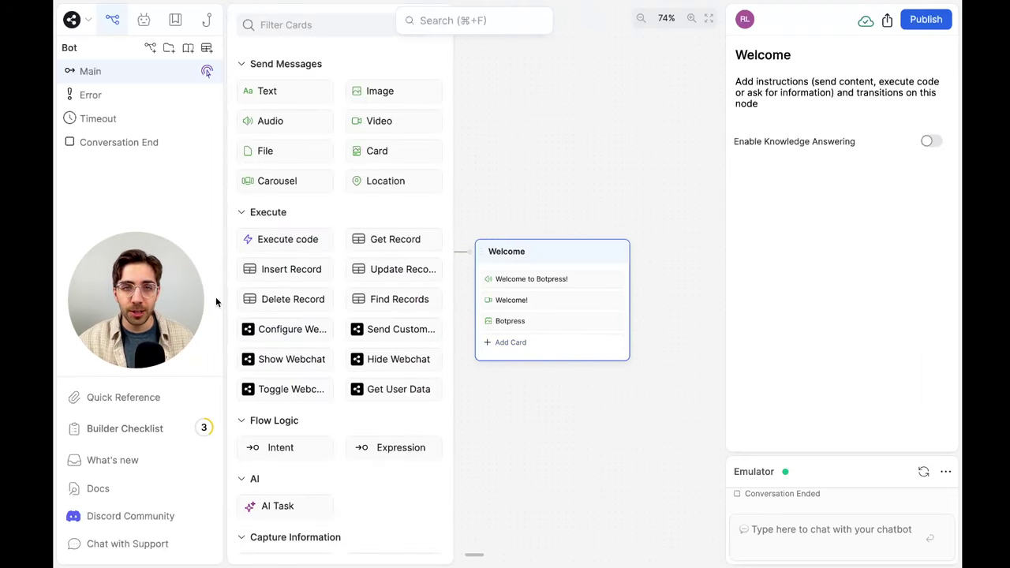
pyautogui.scroll(-4, 323, 354)
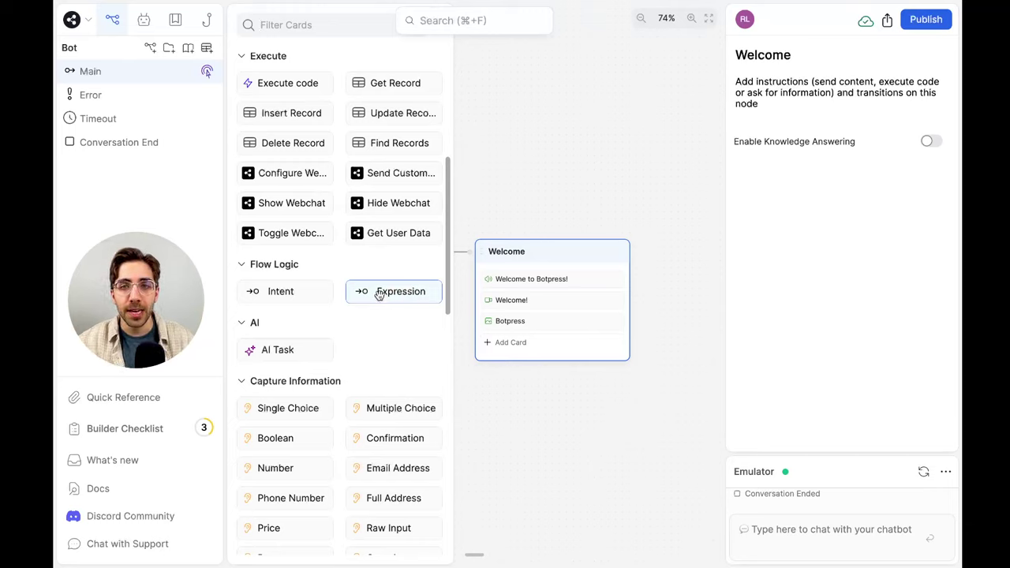
pyautogui.moveTo(379, 294); pyautogui.dragTo(557, 349)
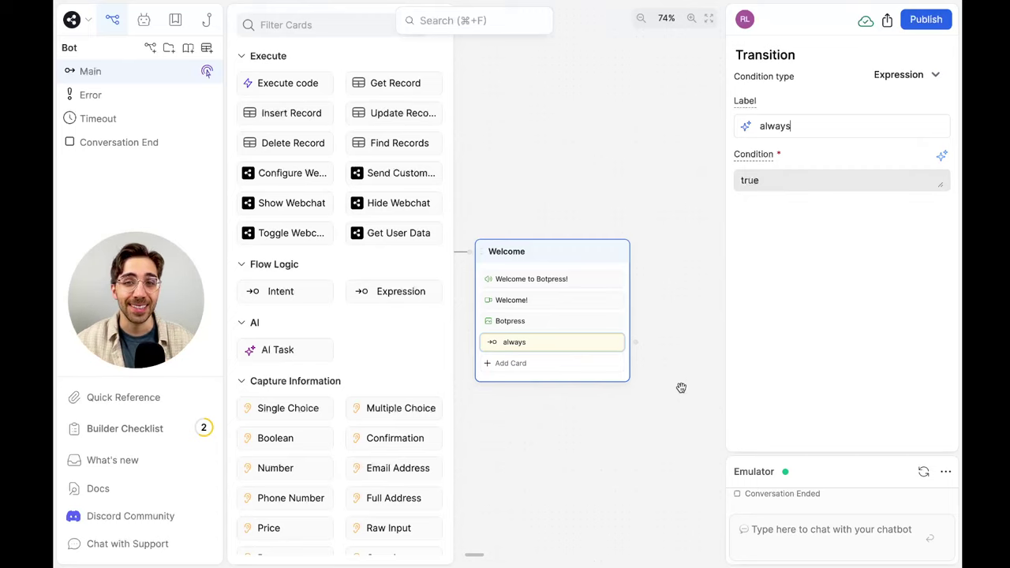
pyautogui.moveTo(680, 387); pyautogui.dragTo(512, 383)
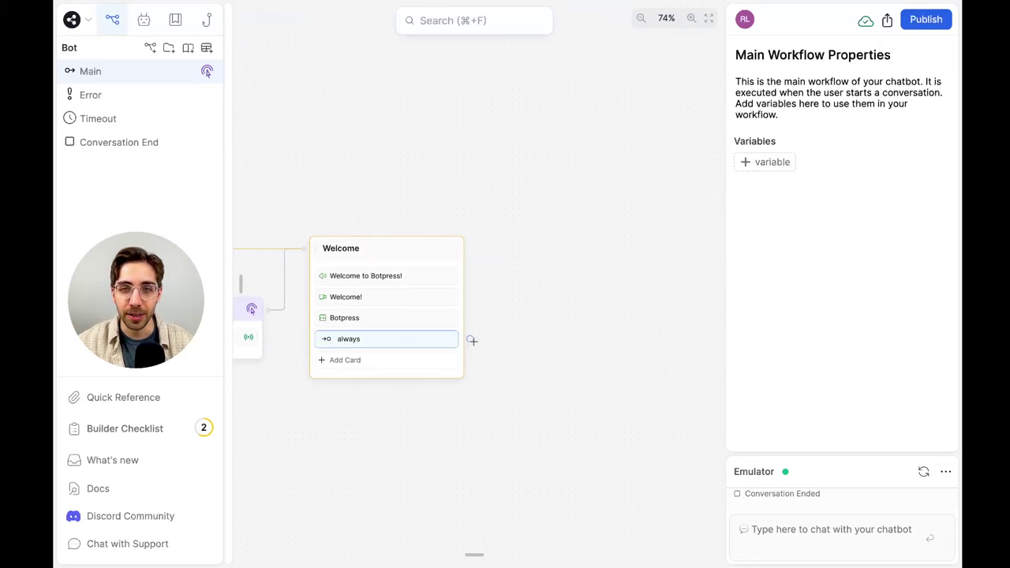
pyautogui.moveTo(471, 340); pyautogui.dragTo(505, 251)
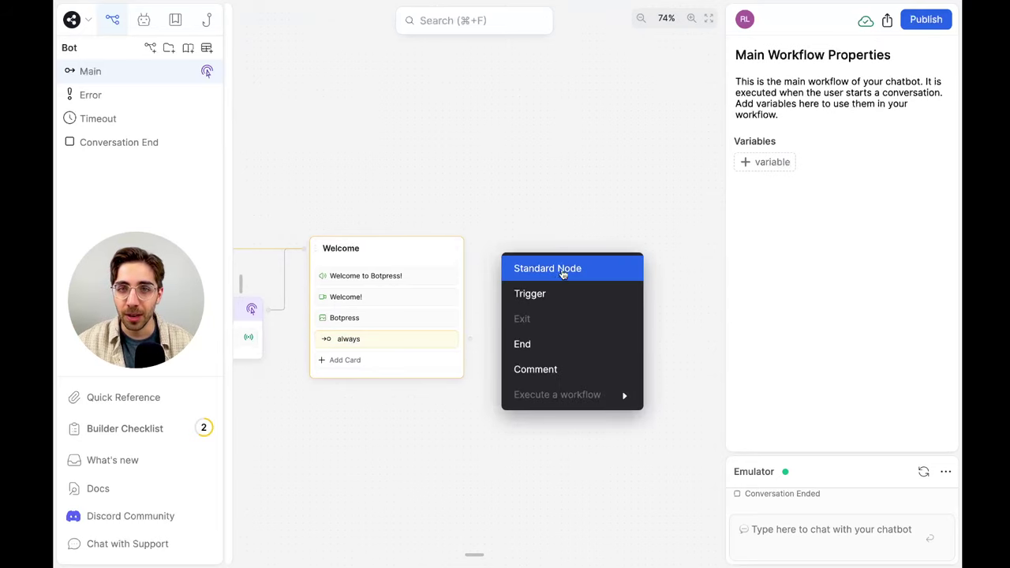
# Pick Standard Node to create Standard1 linked from 'always', then pan across the flow
pyautogui.click(562, 269)
pyautogui.click(626, 264)
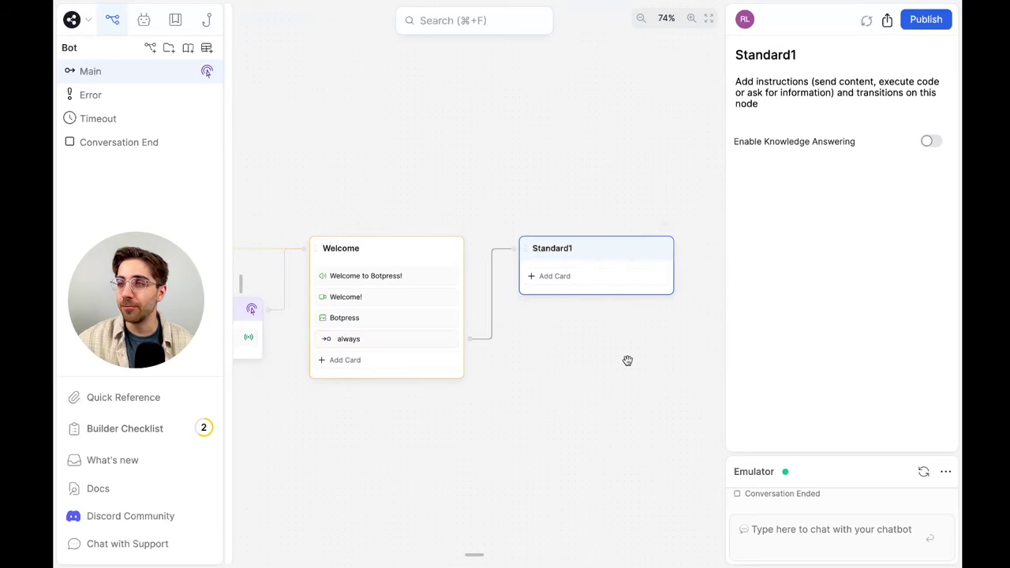
pyautogui.hscroll(-5, 627, 361)
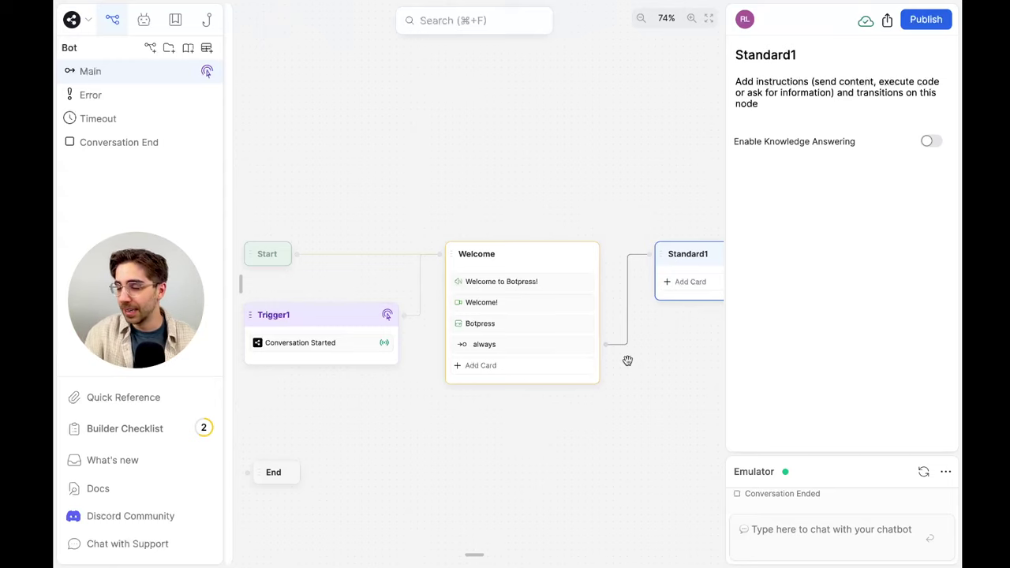
pyautogui.hscroll(2, 627, 361)
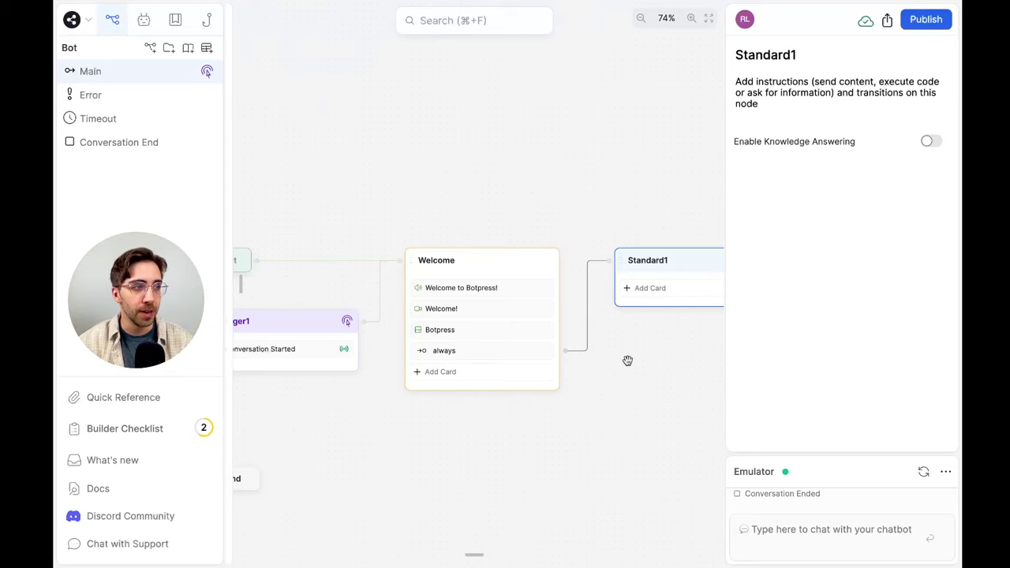
pyautogui.hscroll(5, 627, 360)
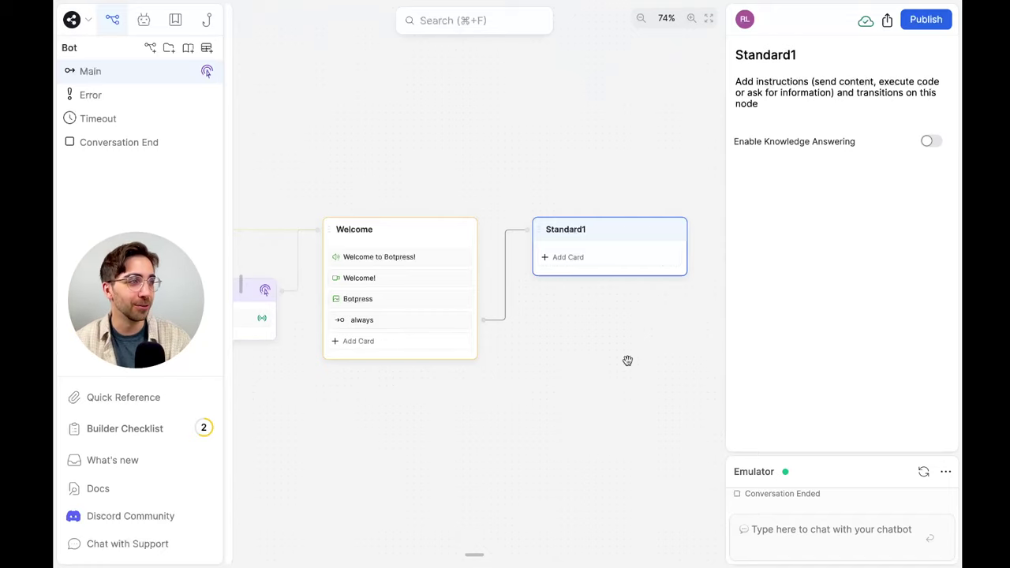
# Collapse Execute, Flow Logic, AI, Capture Information, Events, Agents and Utilities in Standard1's card library
pyautogui.click(609, 258)
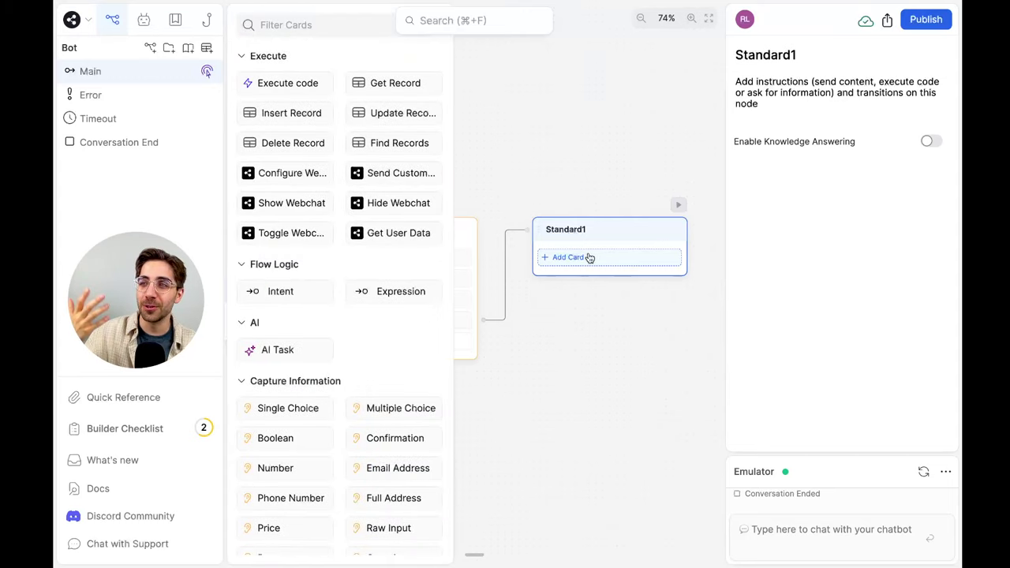
pyautogui.scroll(2, 367, 292)
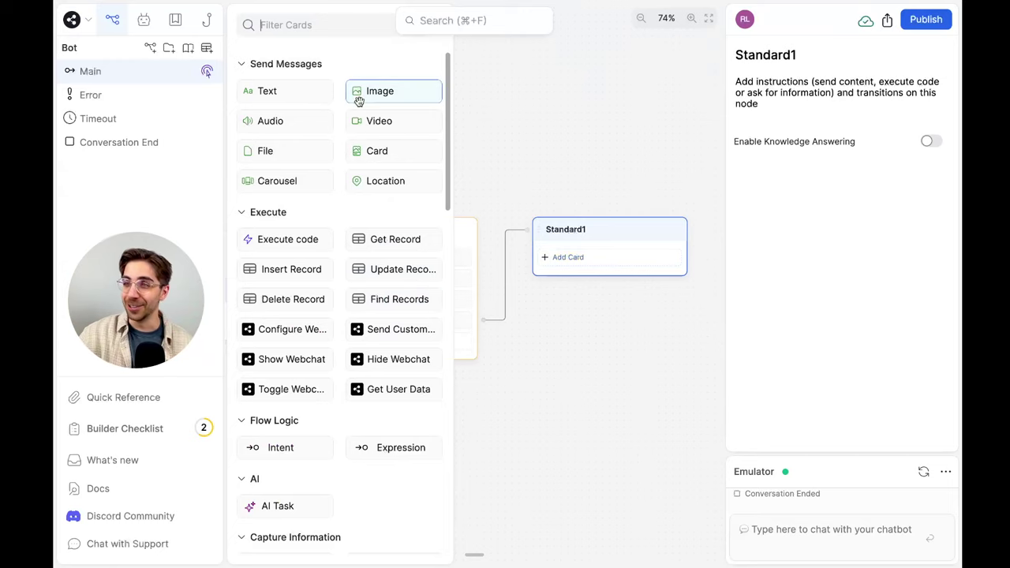
pyautogui.click(269, 213)
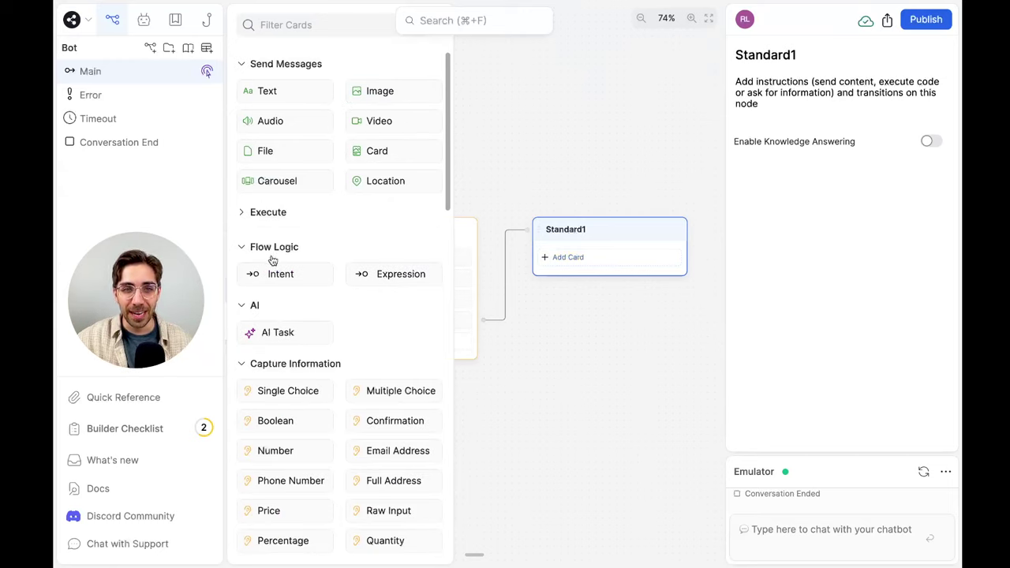
pyautogui.click(270, 252)
pyautogui.click(255, 281)
pyautogui.click(266, 316)
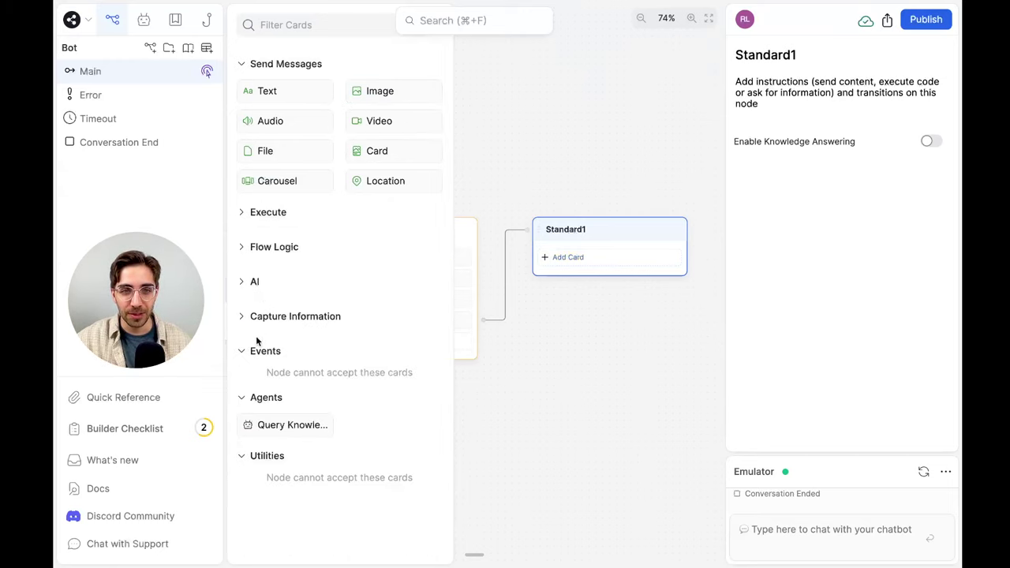
pyautogui.click(256, 355)
pyautogui.click(261, 386)
pyautogui.click(264, 423)
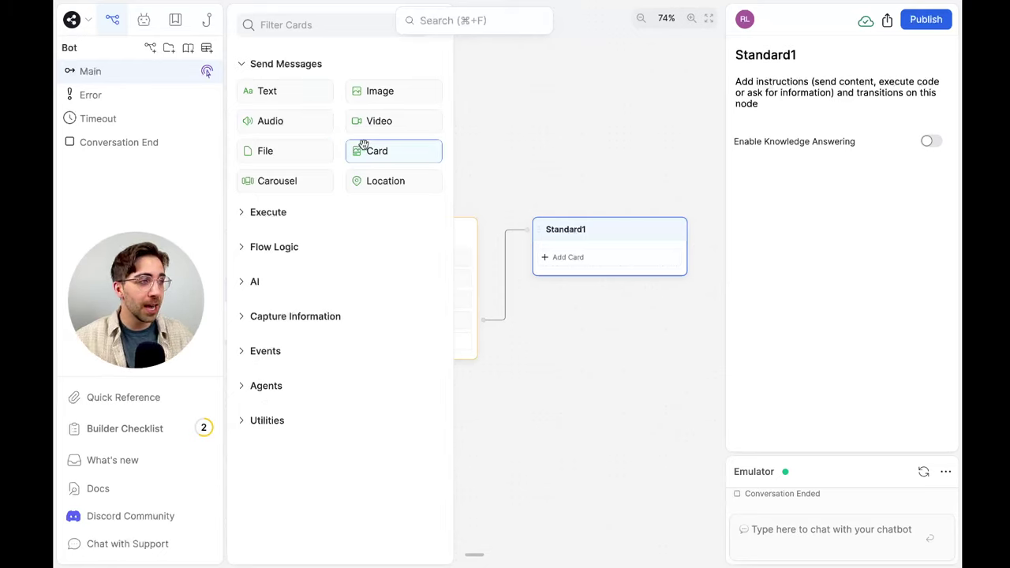
# Add a Card to Standard1 titled 'Welcome to Botpress!' with subtitle 'Botpress is the besst :)'
pyautogui.moveTo(376, 153); pyautogui.dragTo(644, 264)
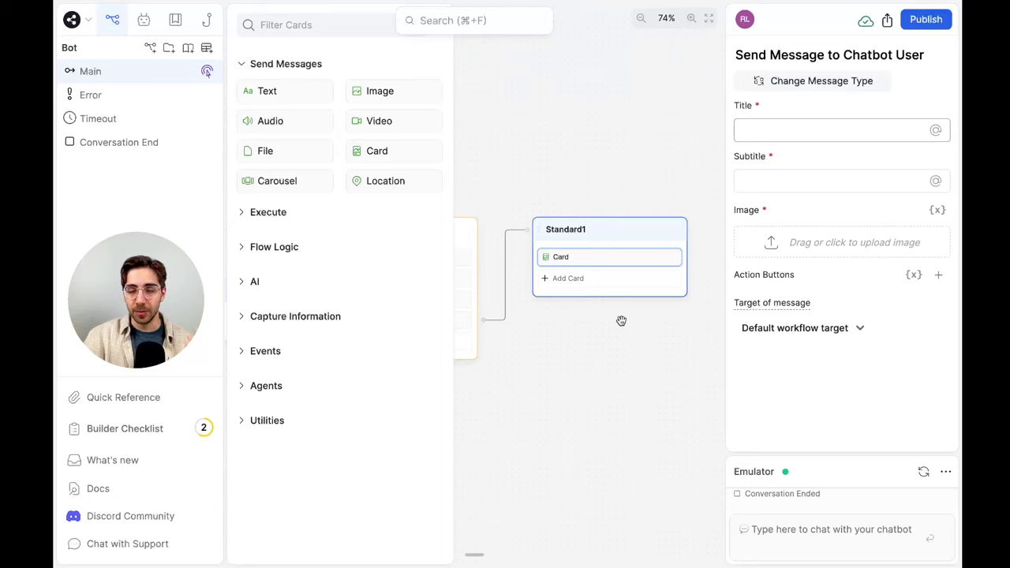
pyautogui.write('W')
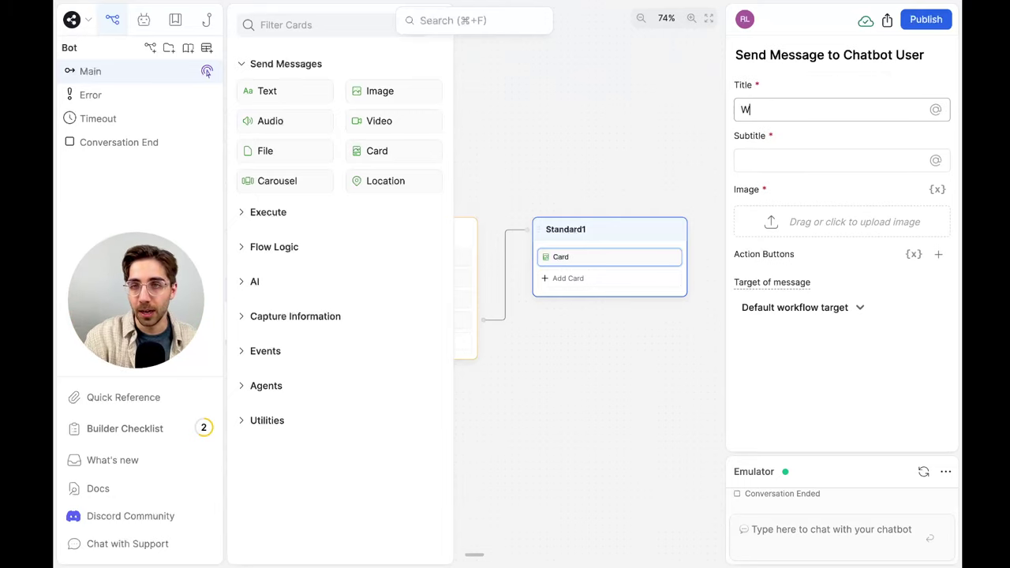
pyautogui.write('elcome to Botpress!')
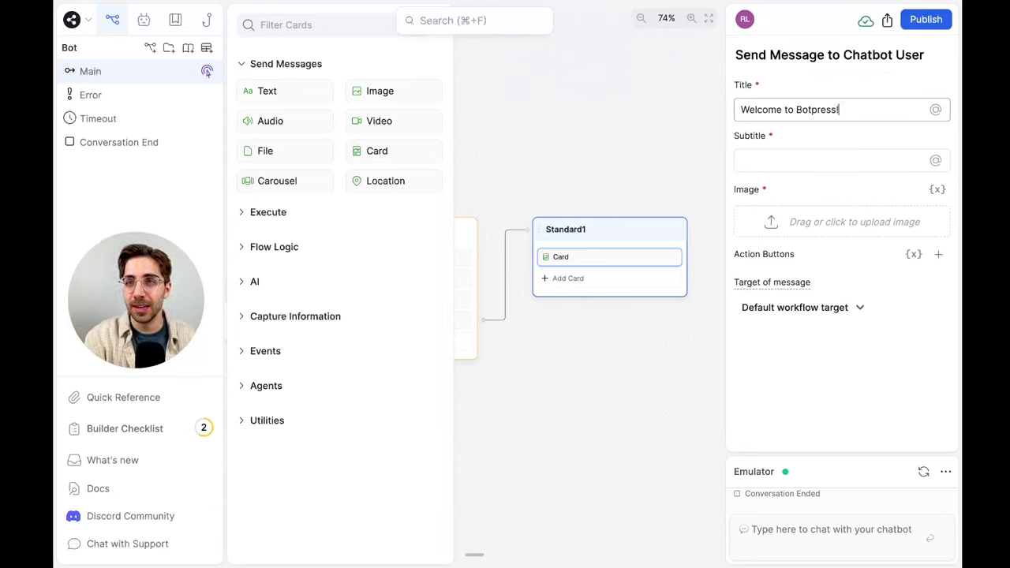
pyautogui.press('Tab')
pyautogui.press('Tab')
pyautogui.write('Botpres')
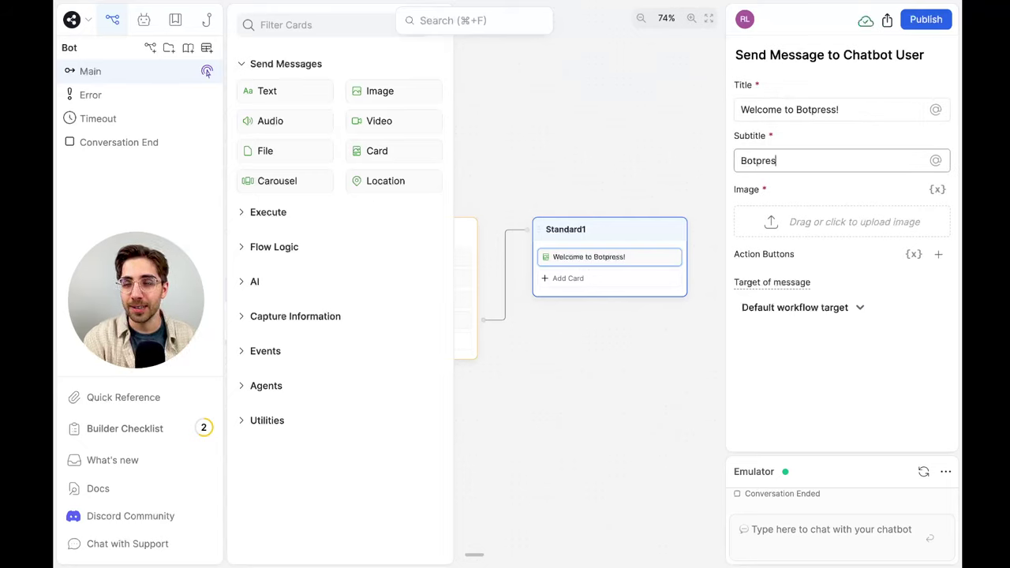
pyautogui.write('s is the besst :)')
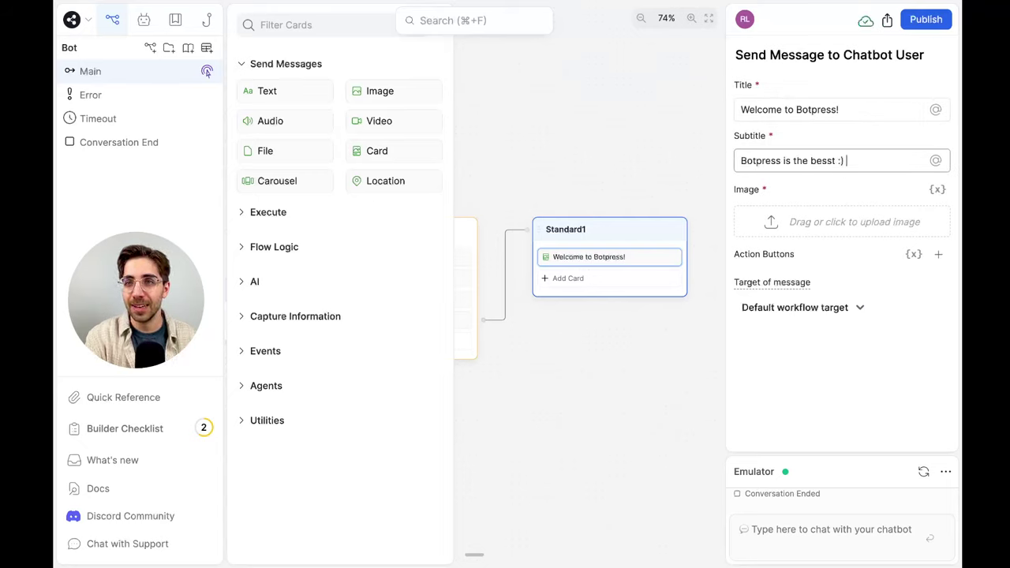
pyautogui.press('BackSpace')
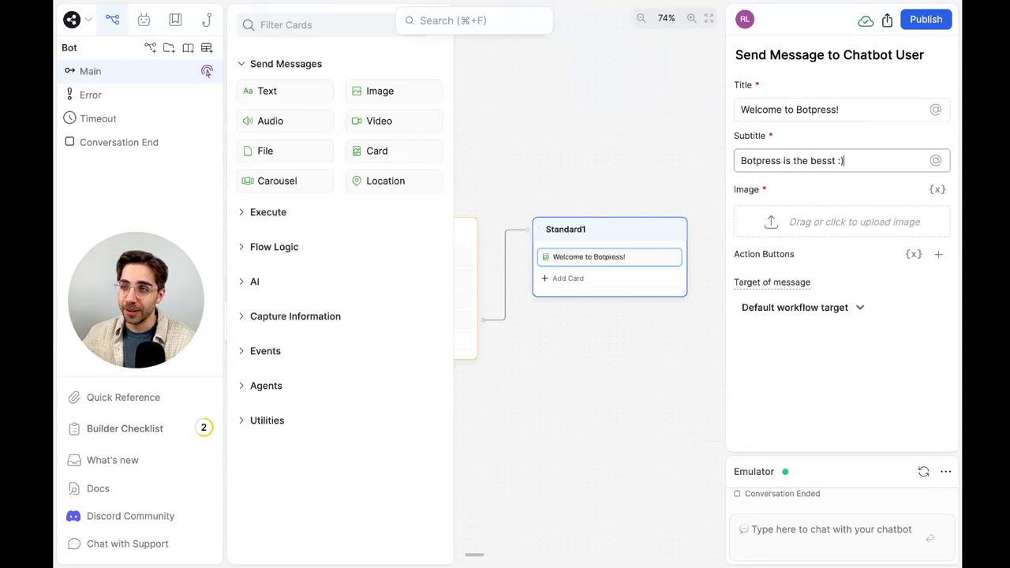
pyautogui.click(655, 177)
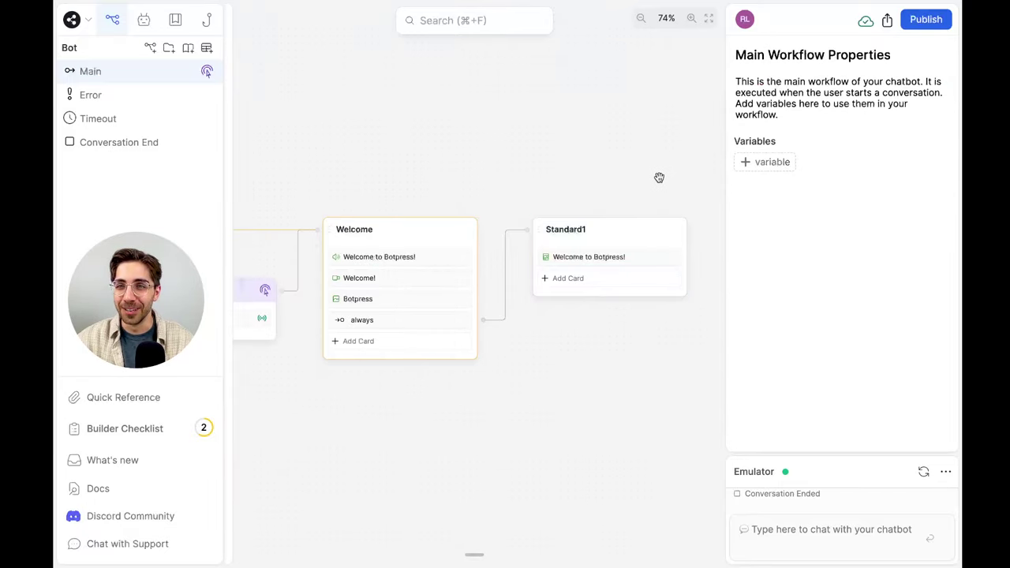
# Upload Botpress.png as the card's image
pyautogui.click(605, 251)
pyautogui.click(835, 229)
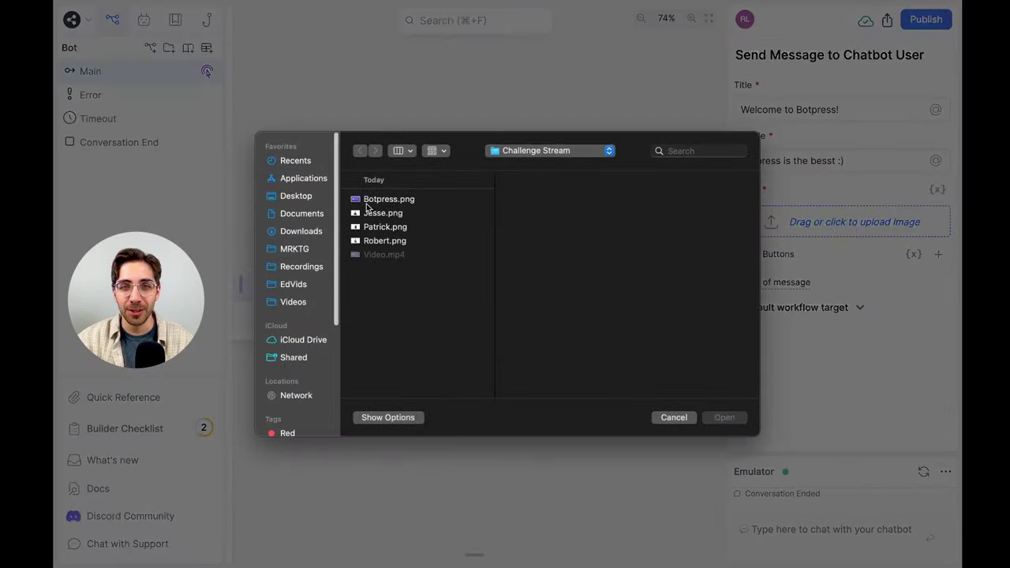
pyautogui.click(366, 202)
pyautogui.click(723, 417)
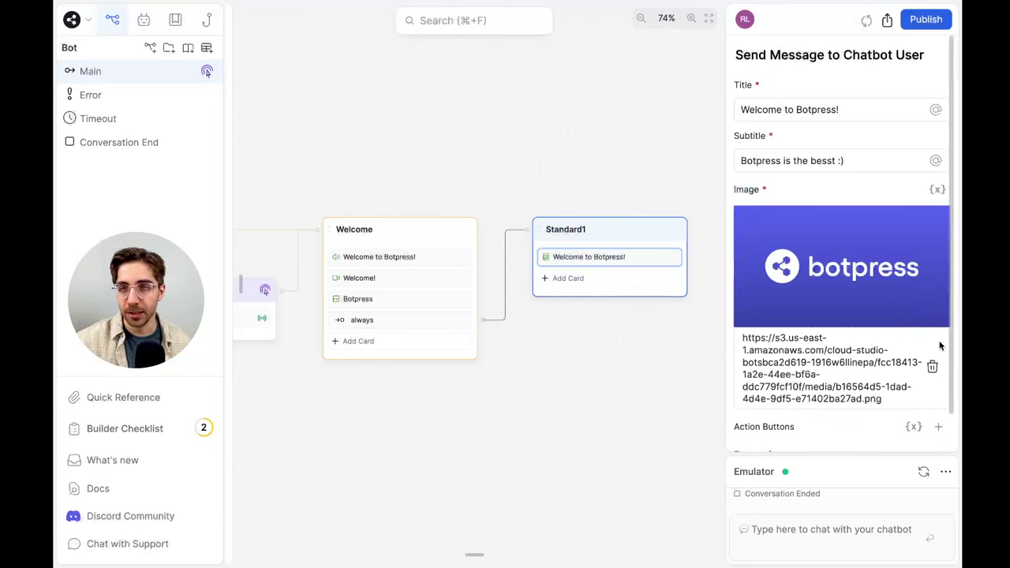
# Toggle the card's action buttons to variable mode and back to manual entry
pyautogui.scroll(-1, 876, 406)
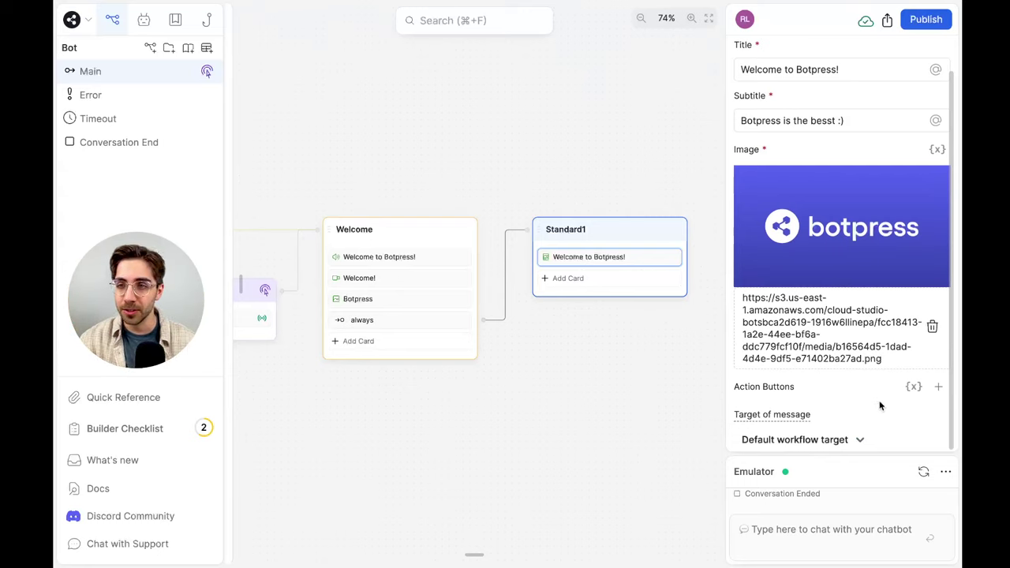
pyautogui.click(918, 384)
pyautogui.click(932, 363)
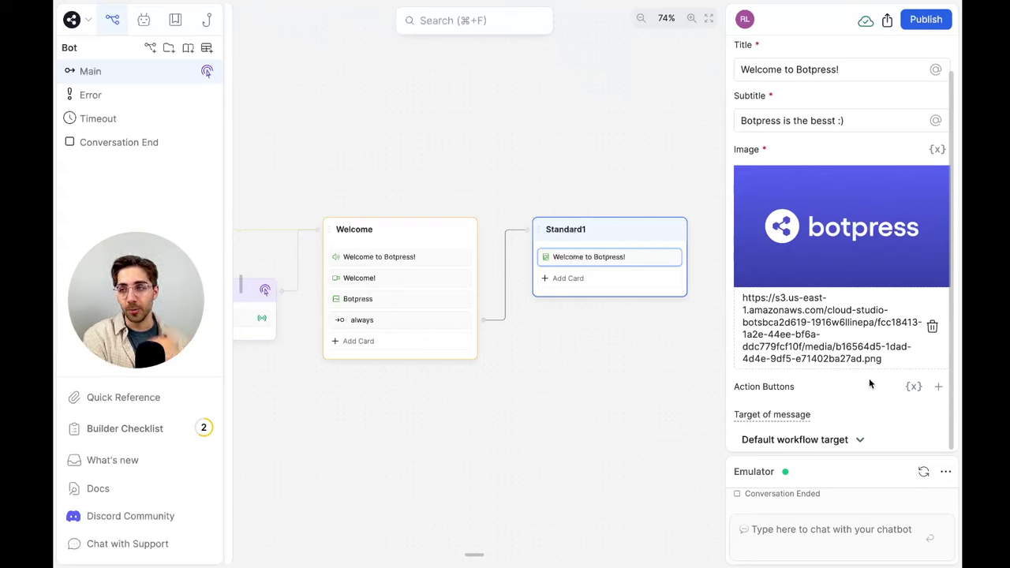
pyautogui.click(910, 386)
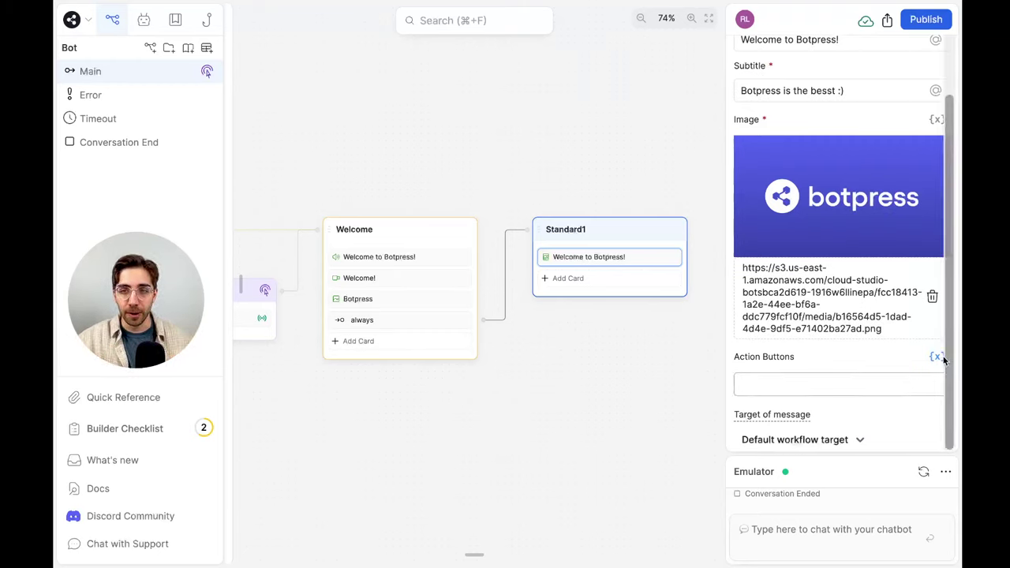
pyautogui.click(936, 356)
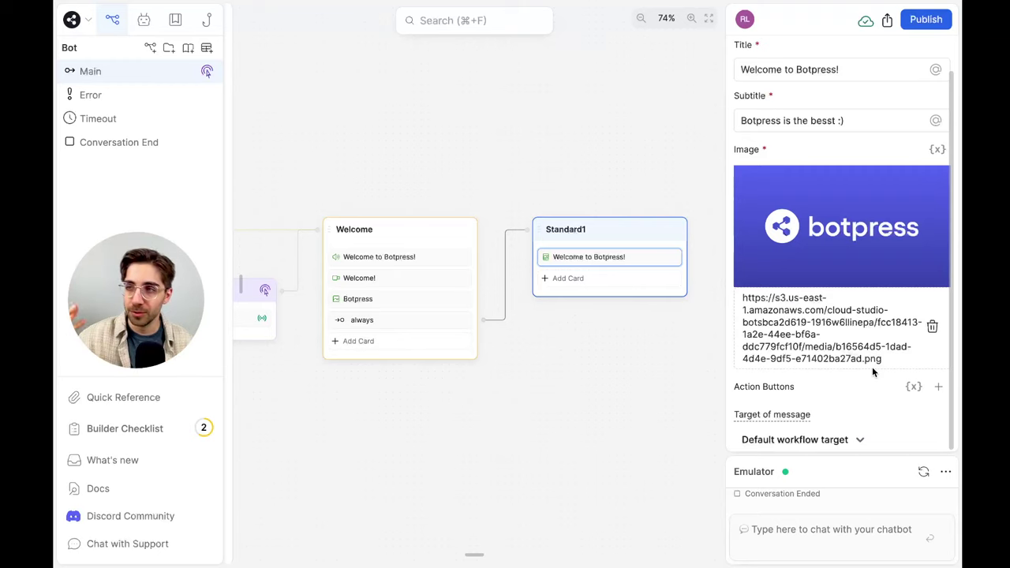
pyautogui.click(942, 391)
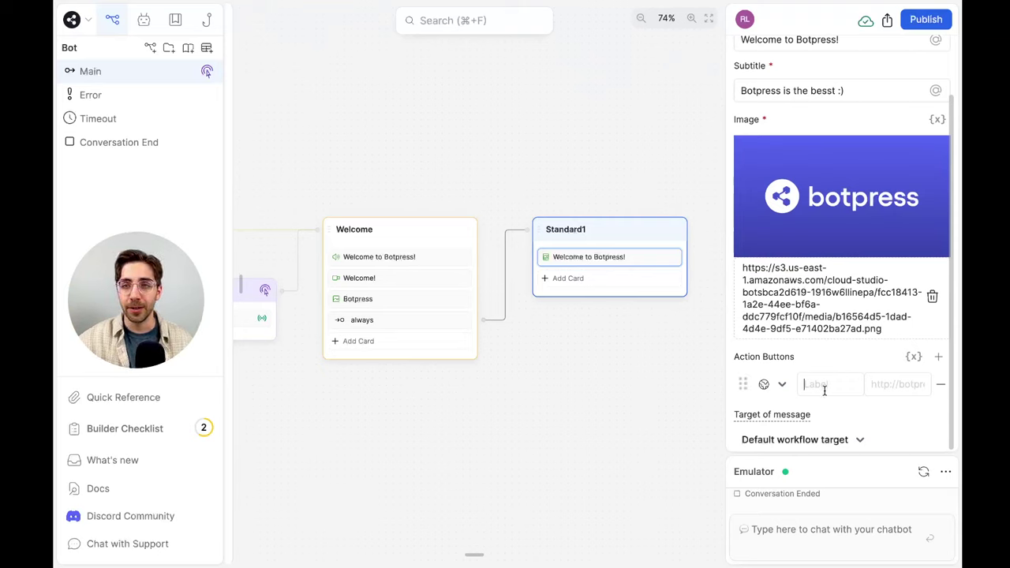
pyautogui.click(824, 384)
pyautogui.write('Visit!')
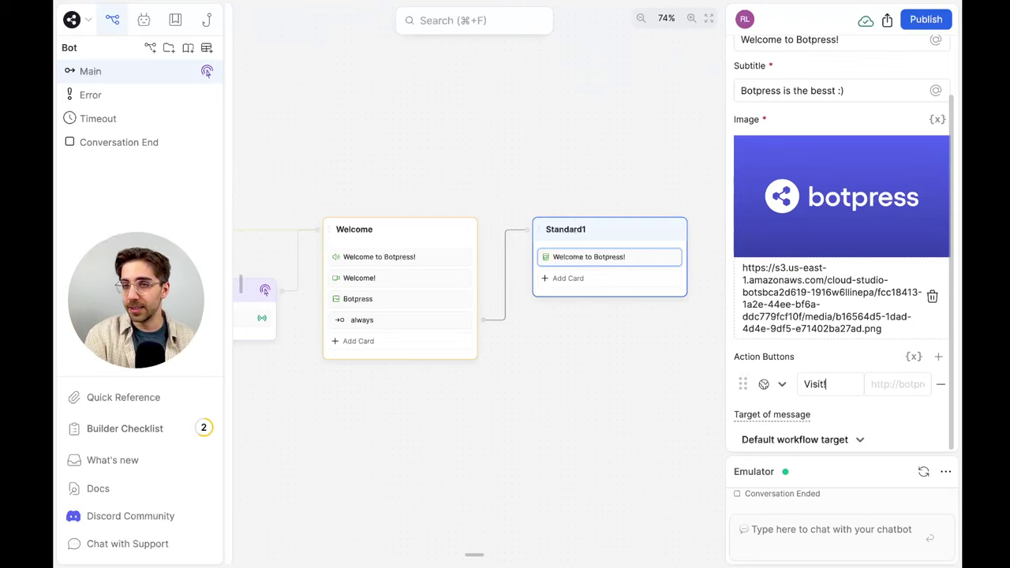
pyautogui.press('Tab')
pyautogui.write('https://botpress.com')
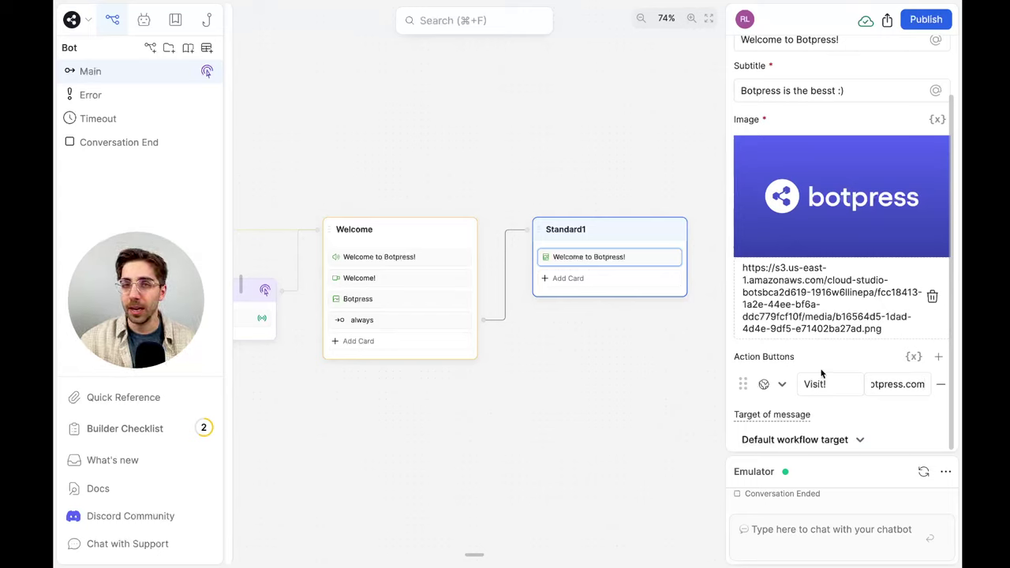
# Rename the Standard1 node to 'Visit'
pyautogui.doubleClick(570, 231)
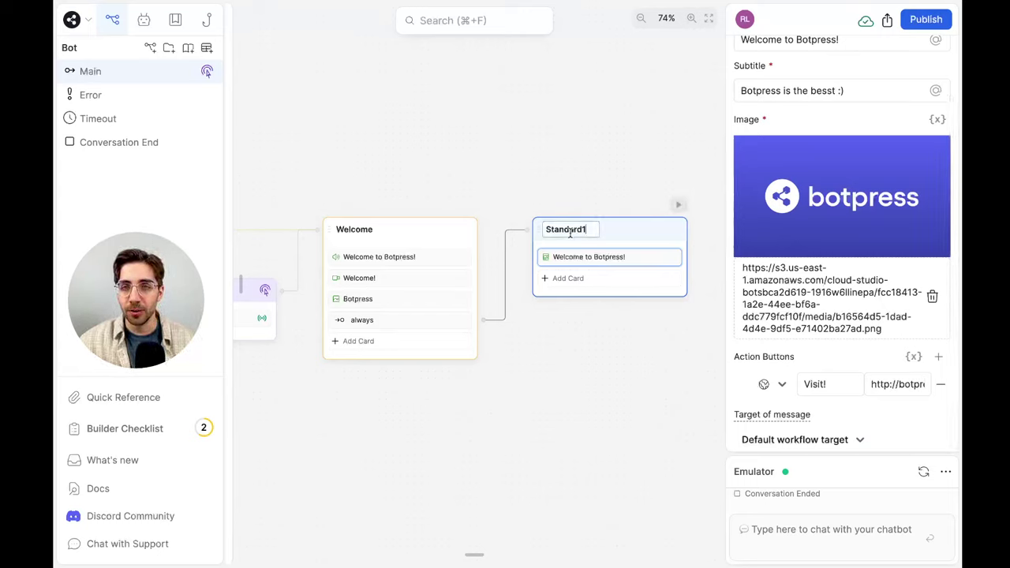
pyautogui.write('Visit')
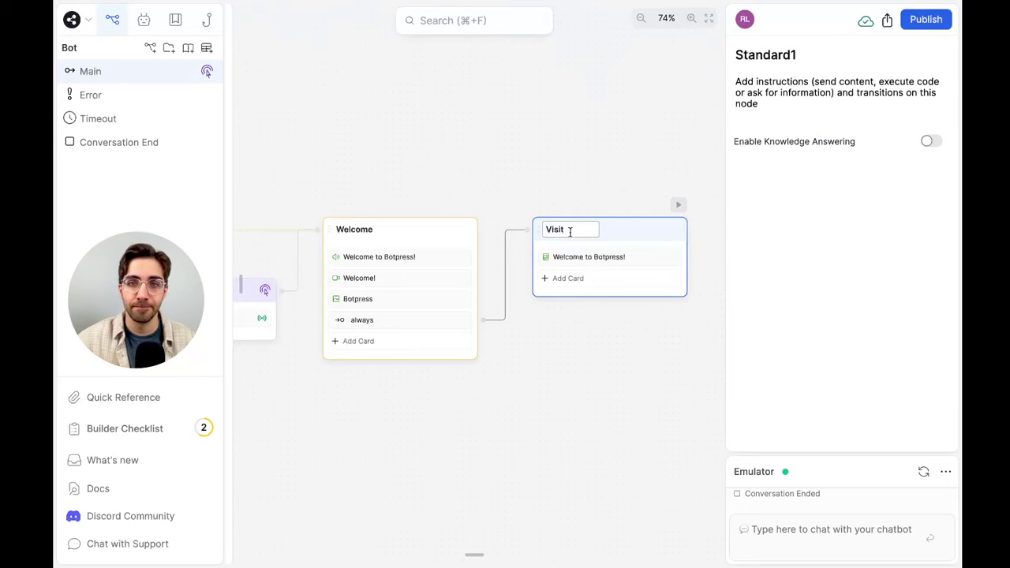
pyautogui.click(565, 149)
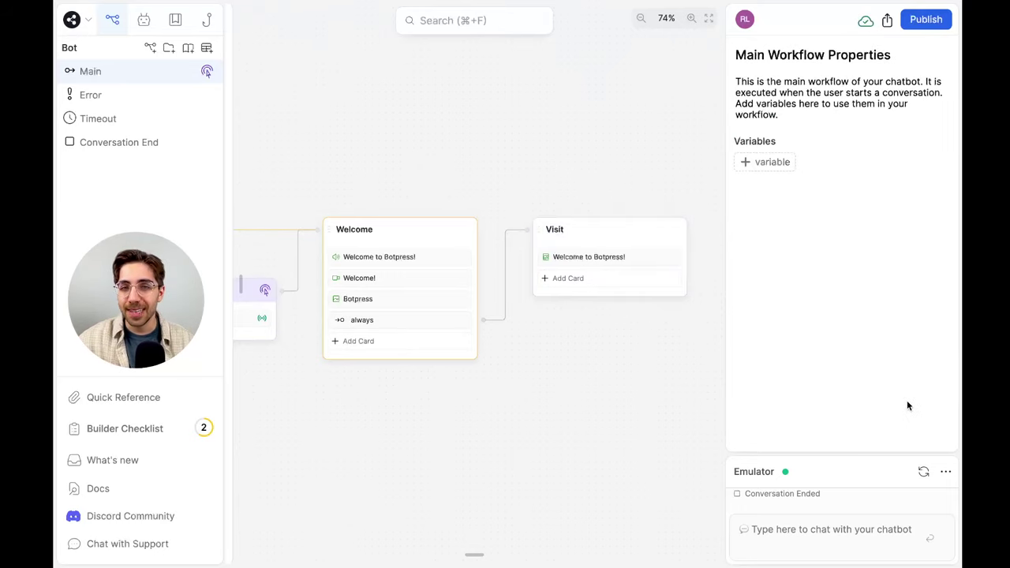
pyautogui.click(923, 470)
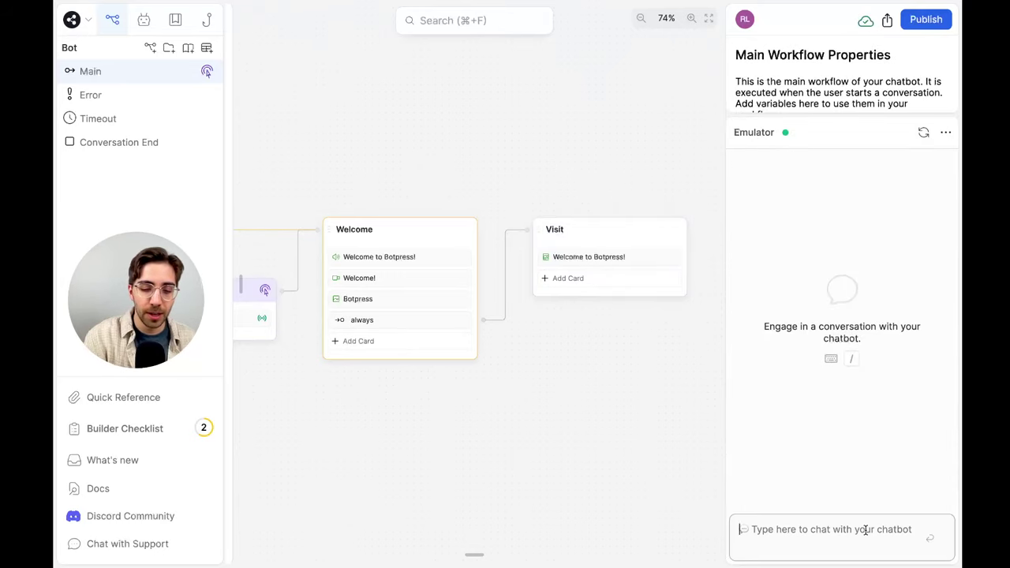
# Scroll through the restarted chat's welcome replies, ending with the Visit! card
pyautogui.scroll(1, 927, 322)
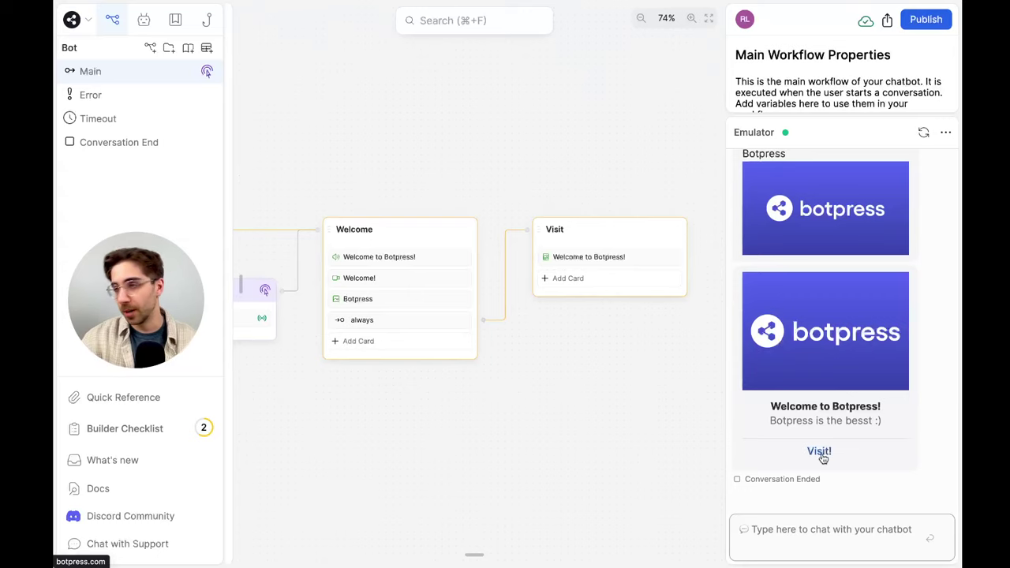
pyautogui.click(854, 530)
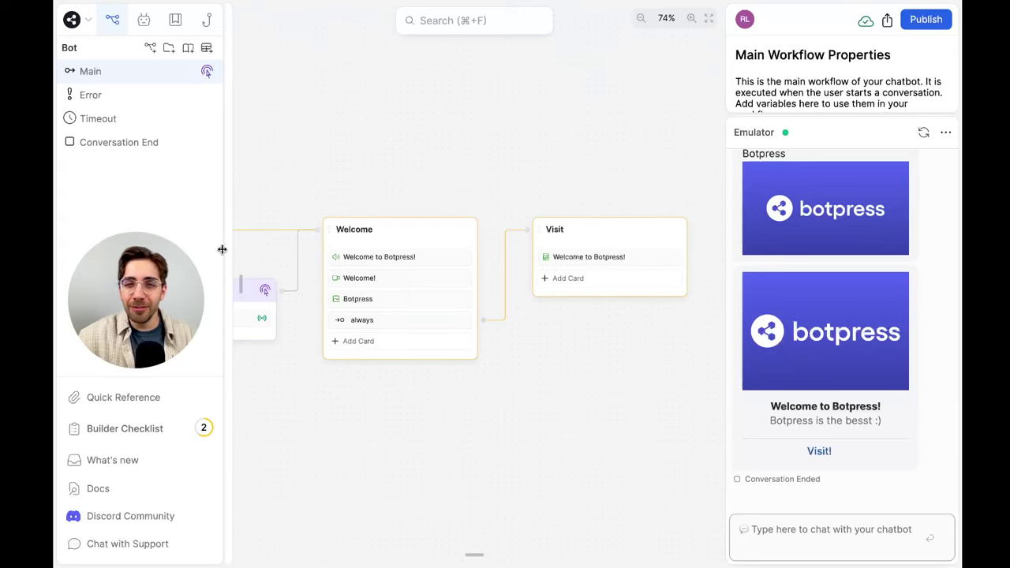
# Drag a Carousel into the Visit node and add its first carousel card
pyautogui.click(567, 281)
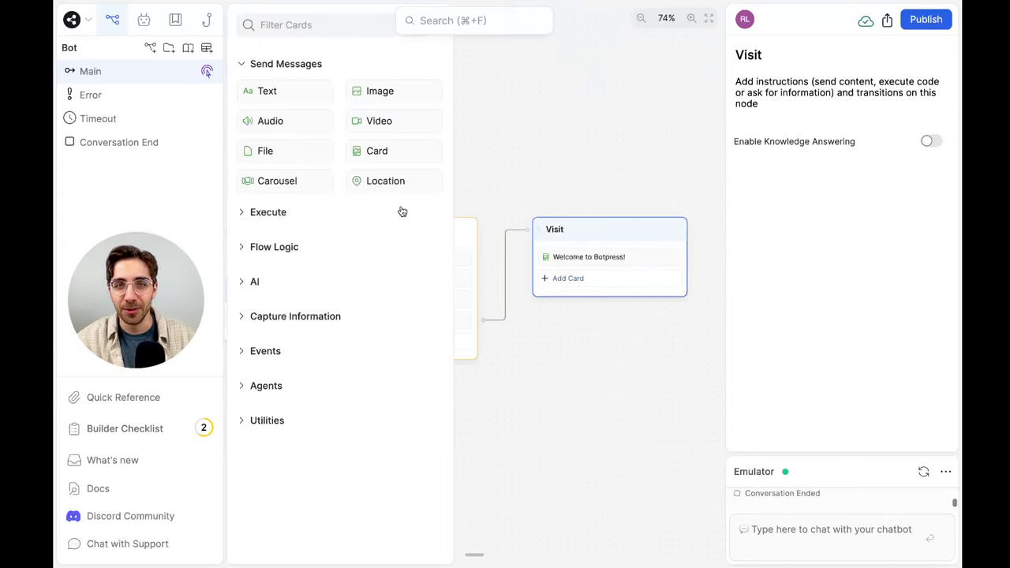
pyautogui.moveTo(330, 181); pyautogui.dragTo(652, 271)
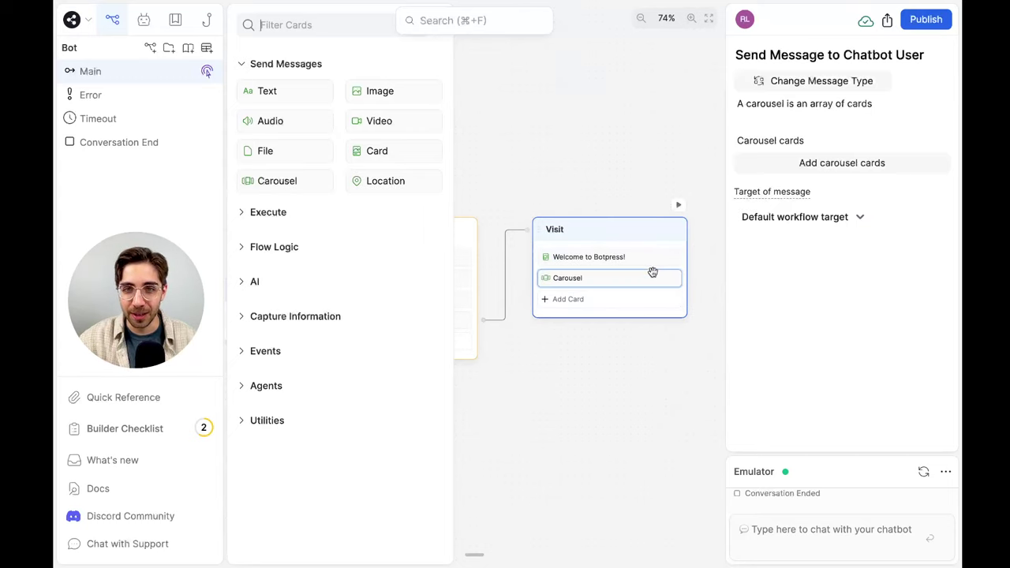
pyautogui.click(645, 345)
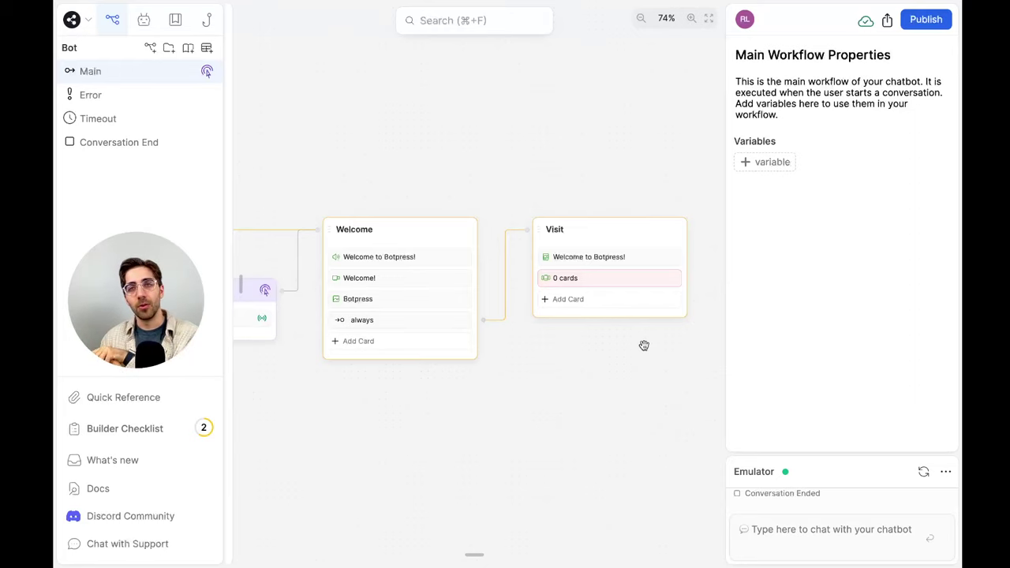
pyautogui.click(605, 278)
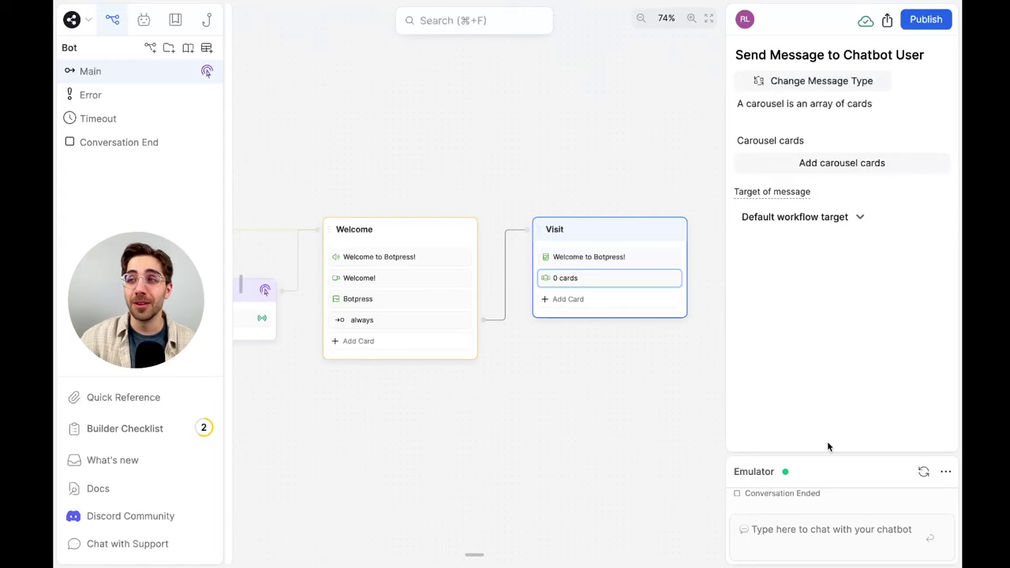
pyautogui.click(853, 170)
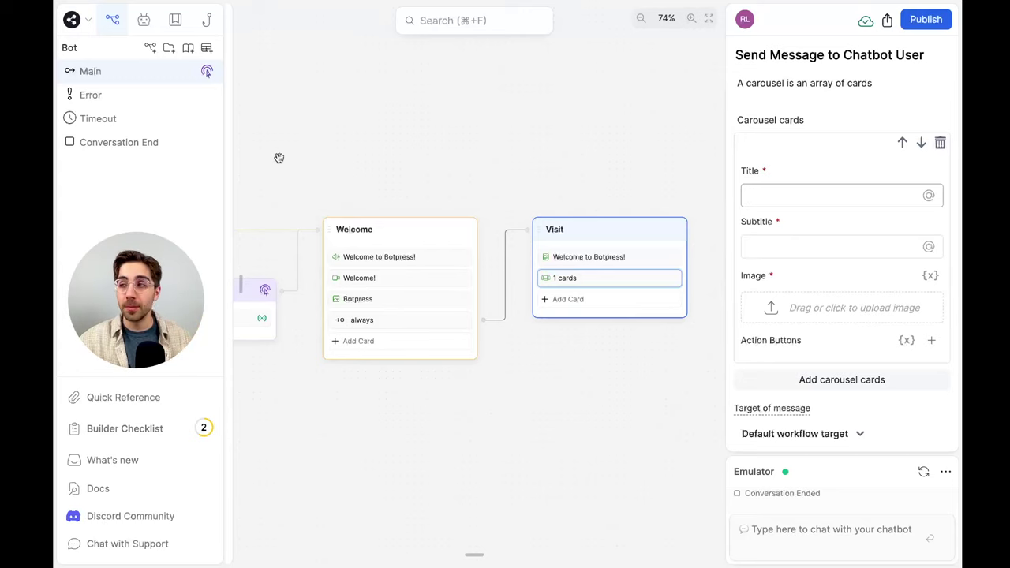
# Insert a Text card above the carousel reading 'Here are some members of the Botpress team!'
pyautogui.moveTo(231, 133)
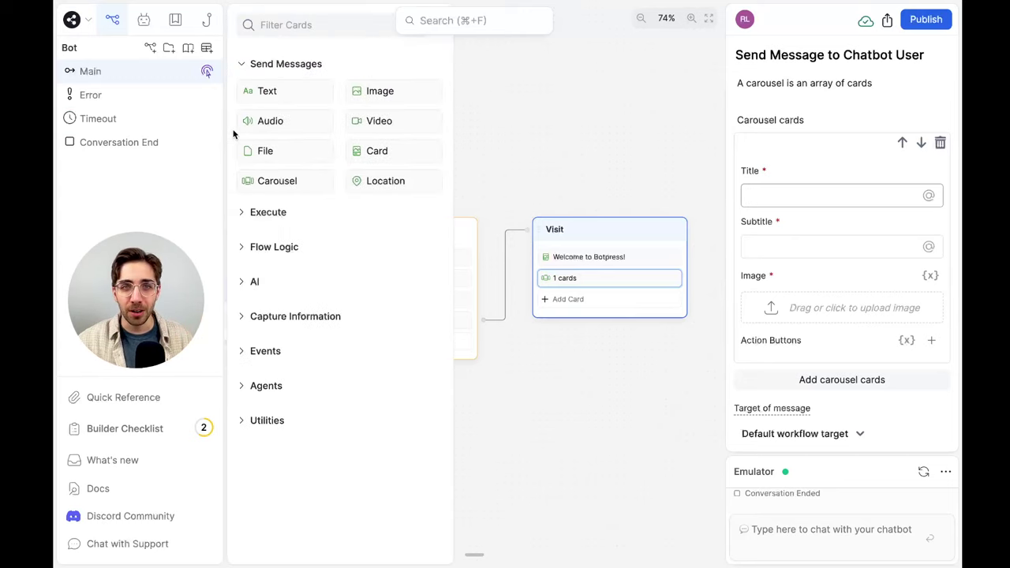
pyautogui.moveTo(268, 94); pyautogui.dragTo(604, 281)
pyautogui.write('Here are some m')
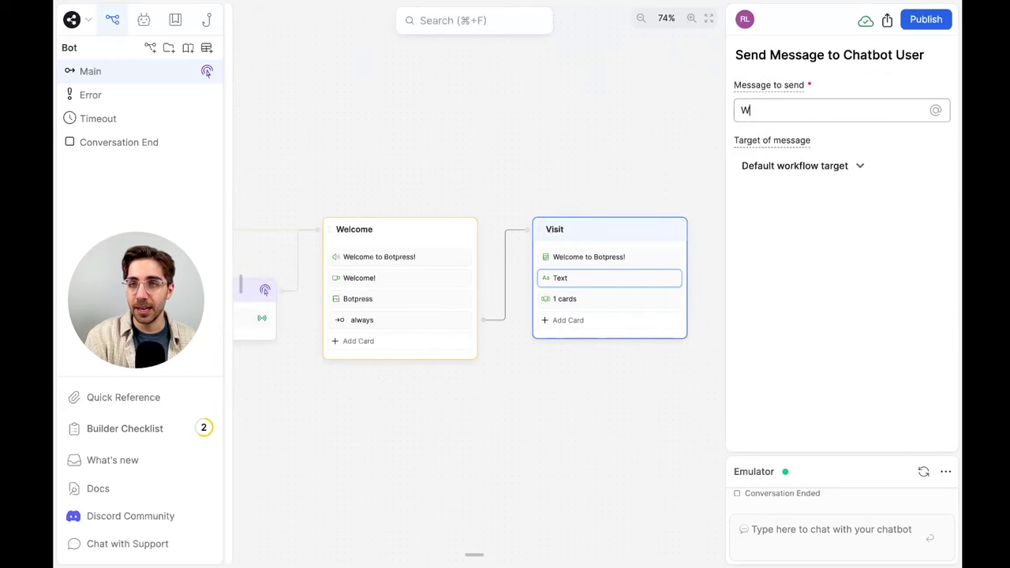
pyautogui.write('embers of the Botpress team!')
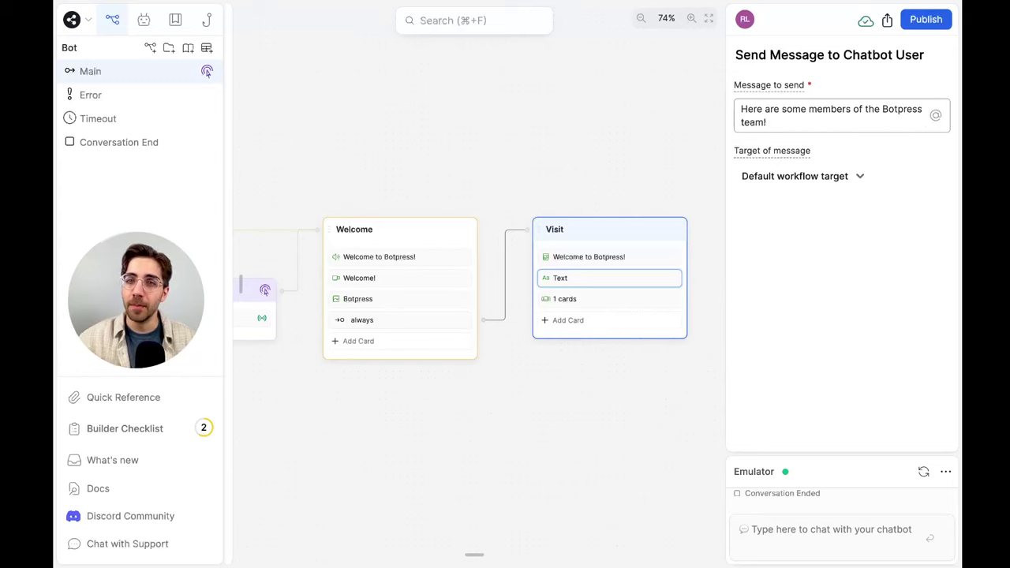
# Give the first carousel card a team member's name as title, a short description as subtitle, and their photo
pyautogui.click(652, 298)
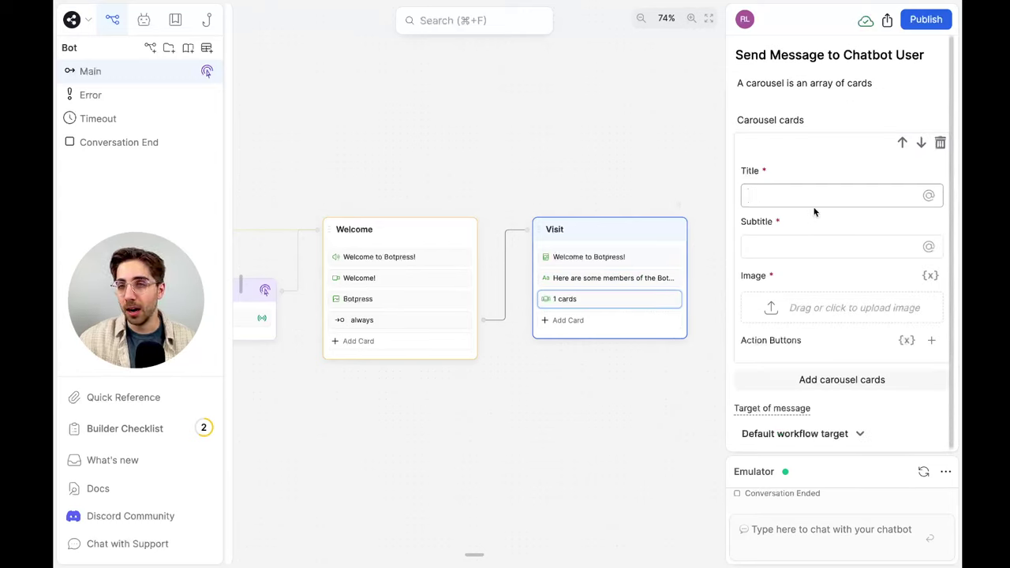
pyautogui.click(834, 196)
pyautogui.write('Jesse')
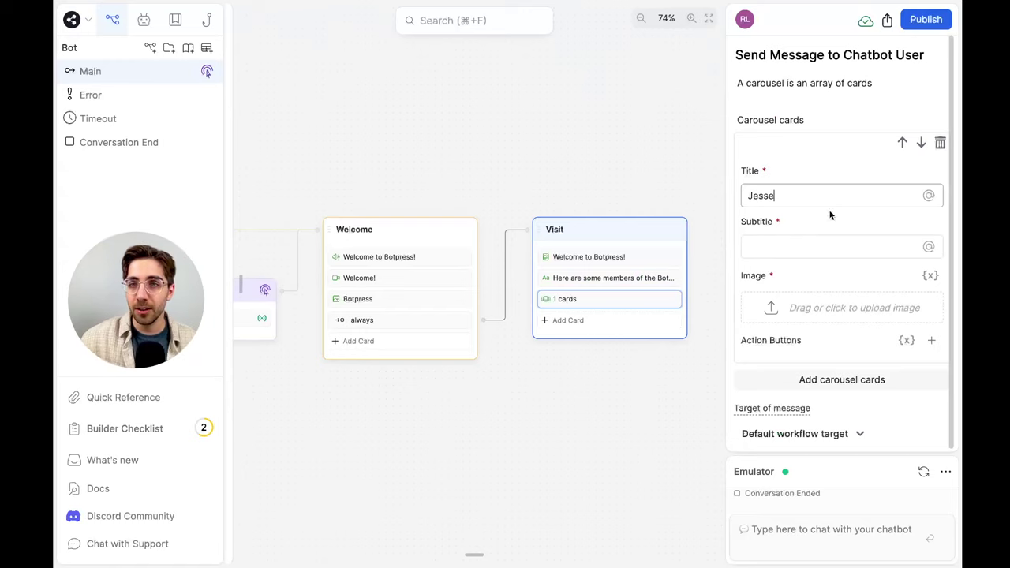
pyautogui.click(816, 250)
pyautogui.write('Je')
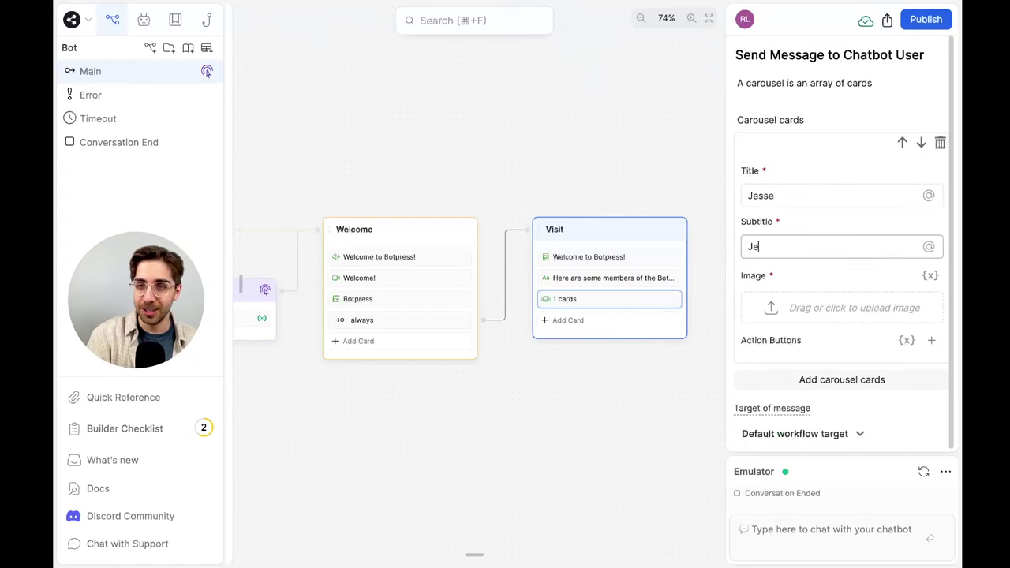
pyautogui.write("sse's a cool guy!")
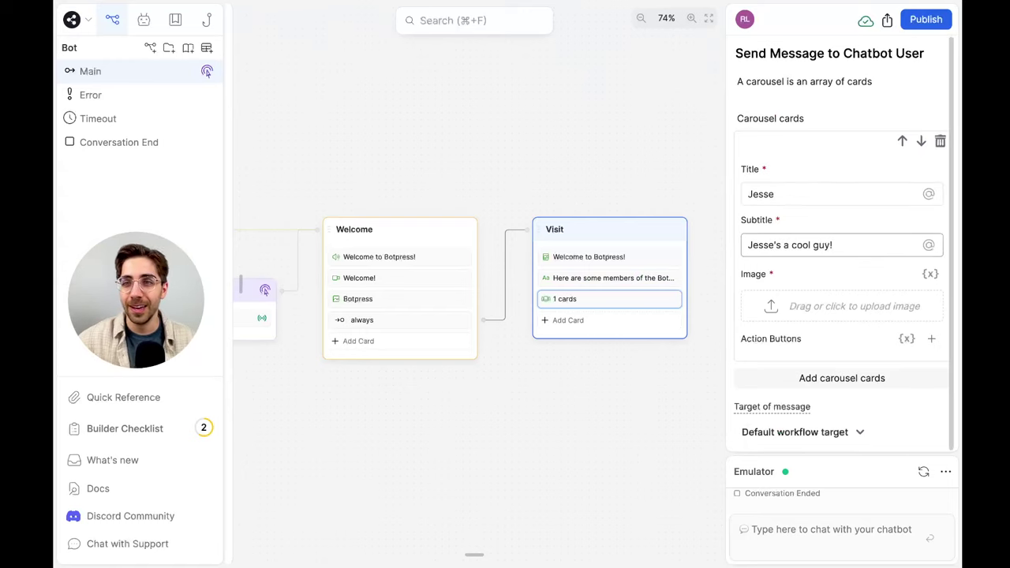
pyautogui.click(785, 316)
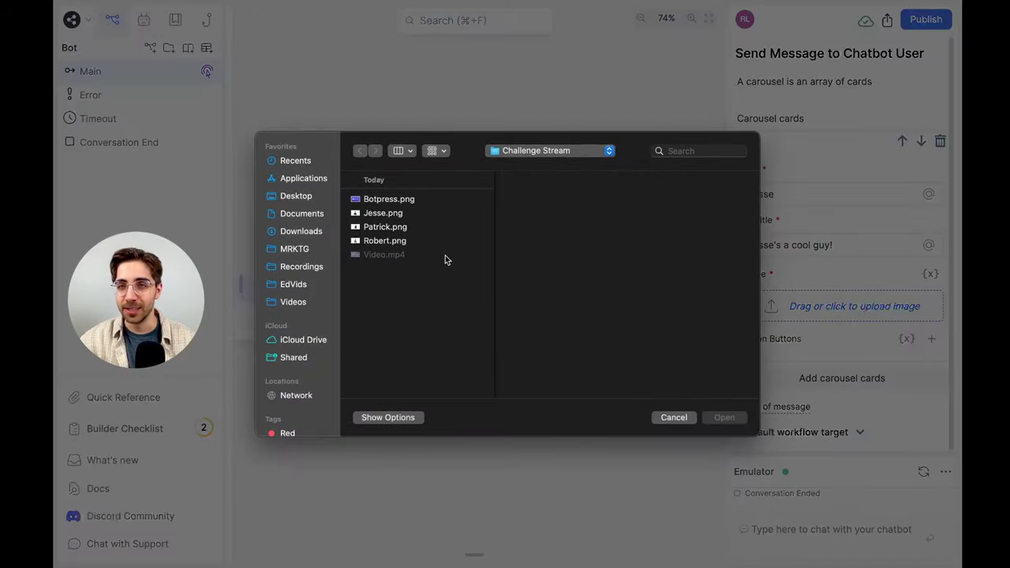
pyautogui.click(383, 213)
pyautogui.click(724, 417)
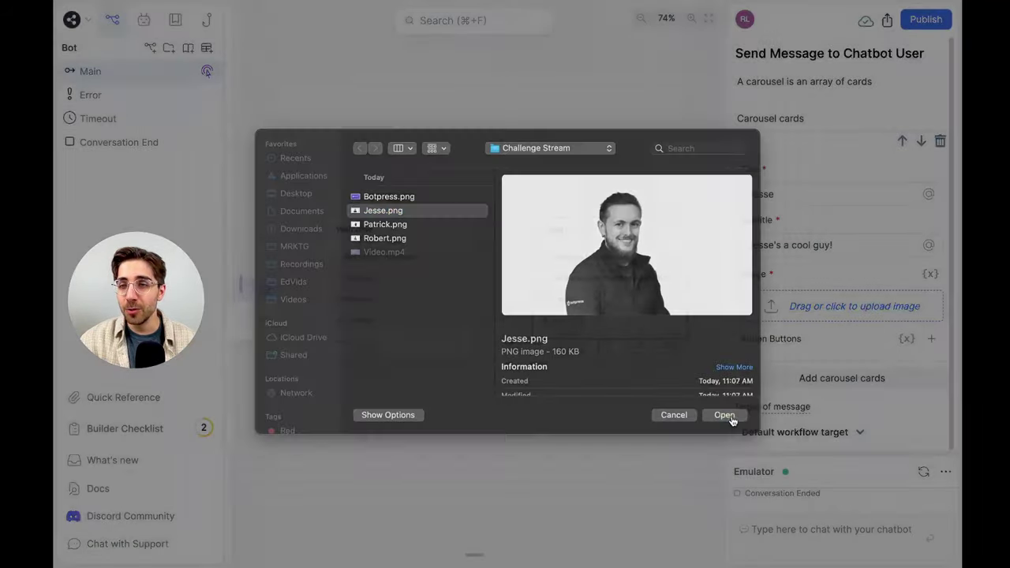
pyautogui.scroll(-3, 784, 398)
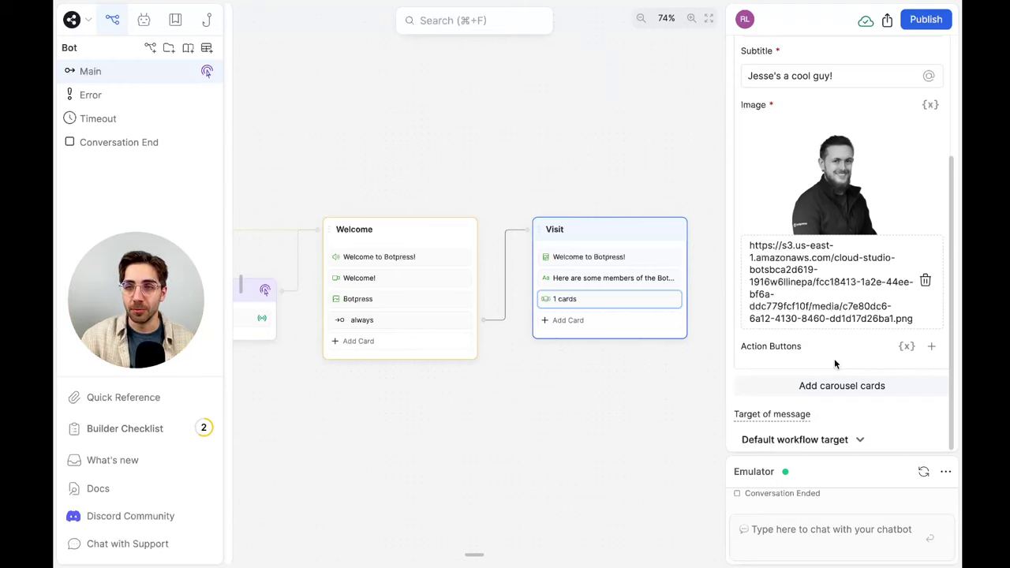
# Add a second carousel card with the next team member's name, a short description and photo
pyautogui.click(830, 385)
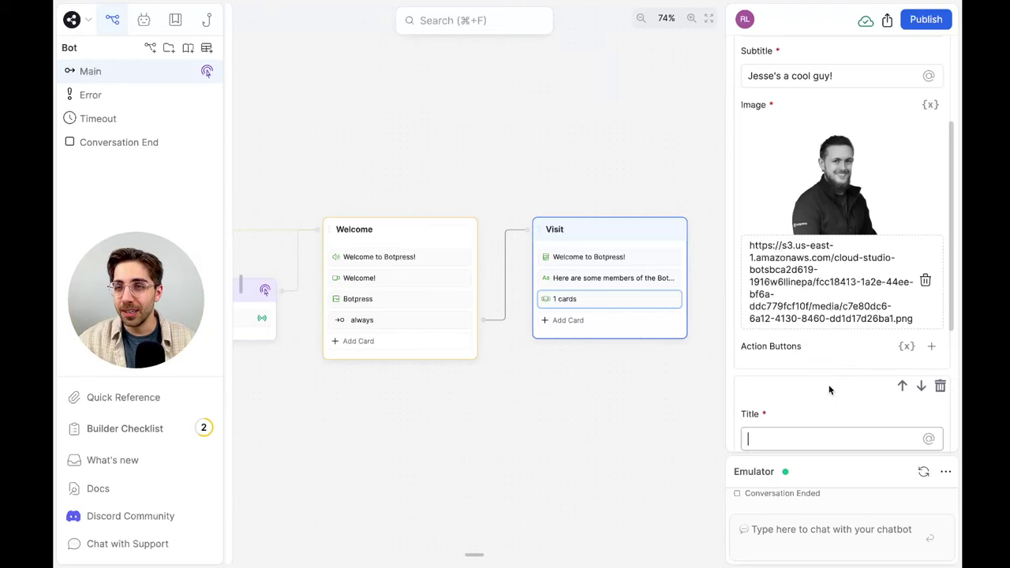
pyautogui.click(823, 199)
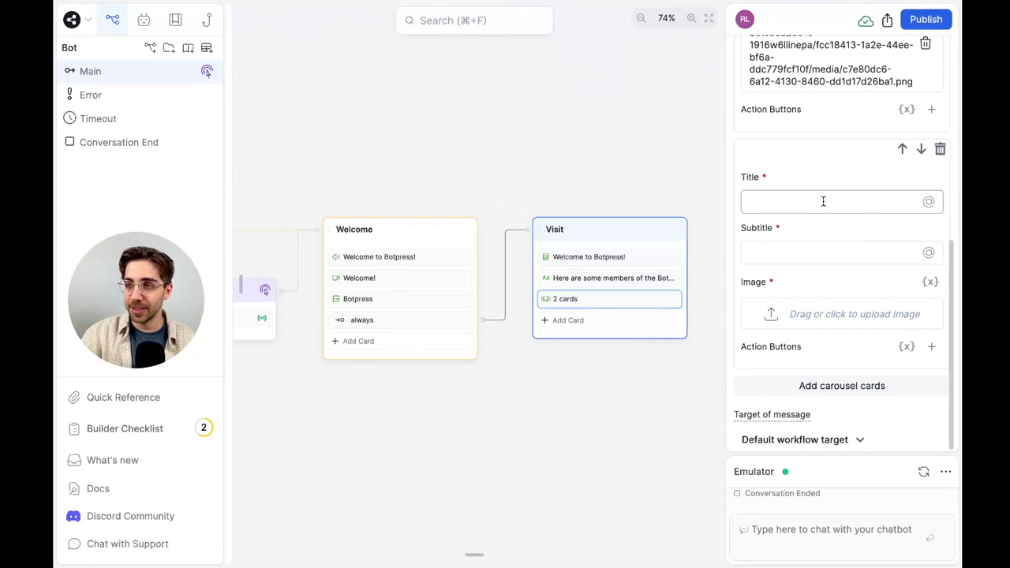
pyautogui.write('Patrick')
pyautogui.press('Tab')
pyautogui.press('Tab')
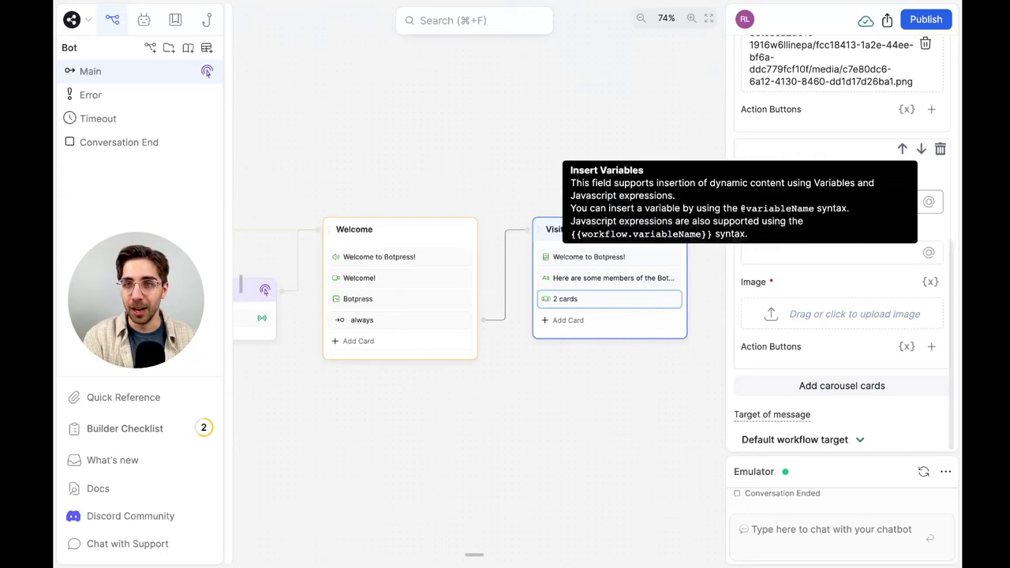
pyautogui.write("Patrick's also a cool guy!")
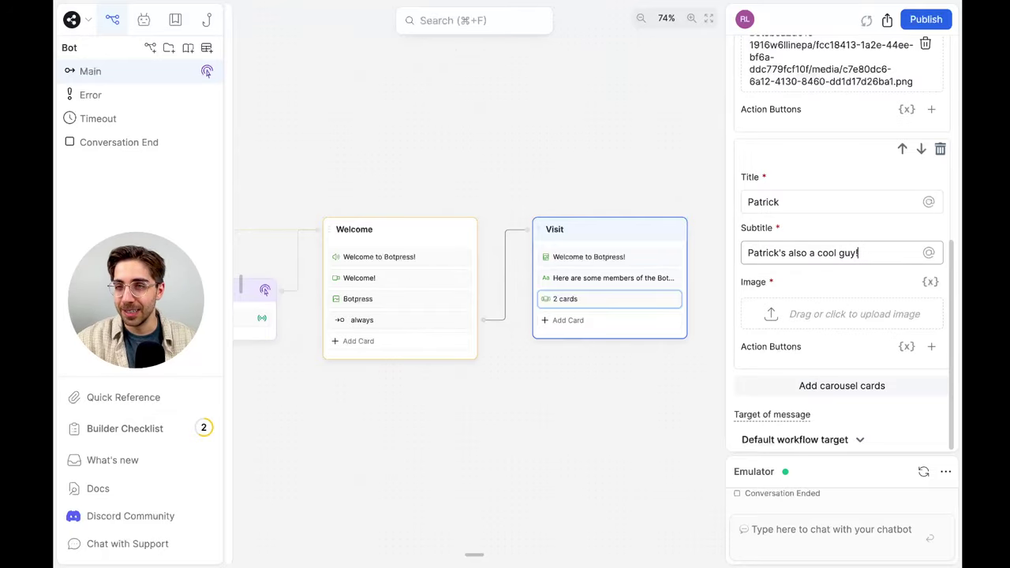
pyautogui.click(799, 308)
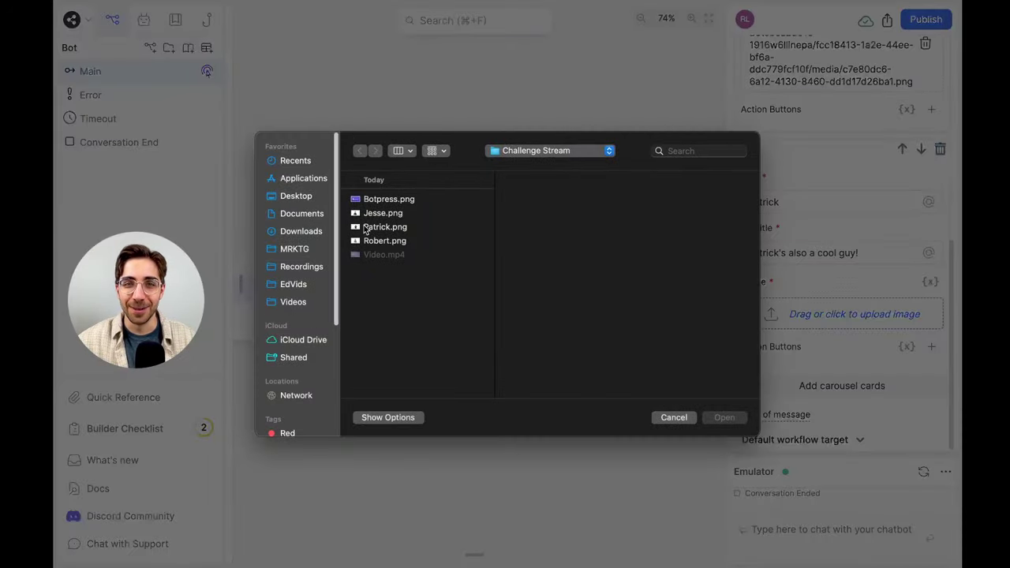
pyautogui.click(385, 216)
pyautogui.click(724, 407)
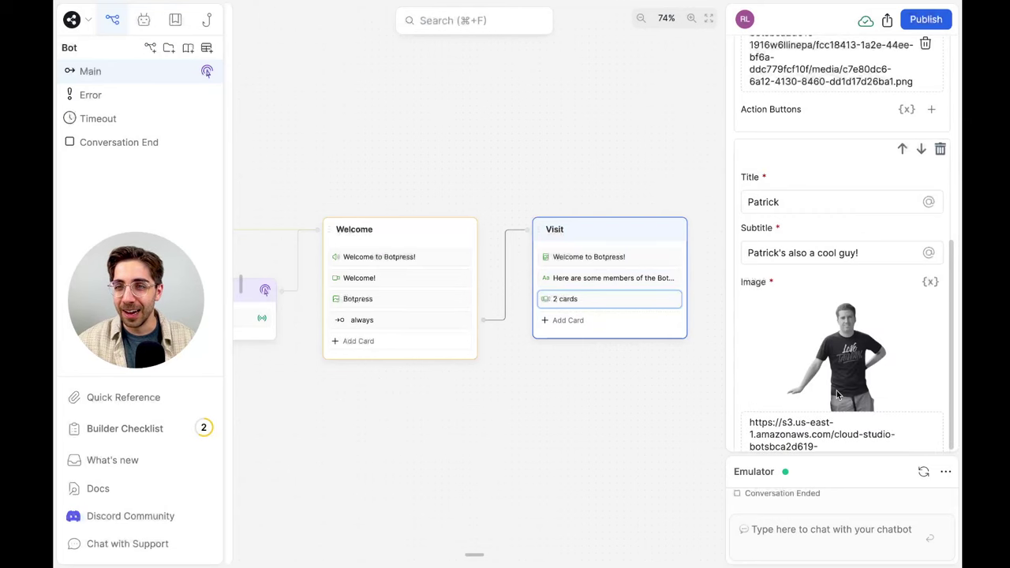
pyautogui.scroll(-3, 820, 391)
# Add a third card with a team member's name and description, uploading Robert.png as its photo
pyautogui.click(841, 384)
pyautogui.scroll(-3, 846, 383)
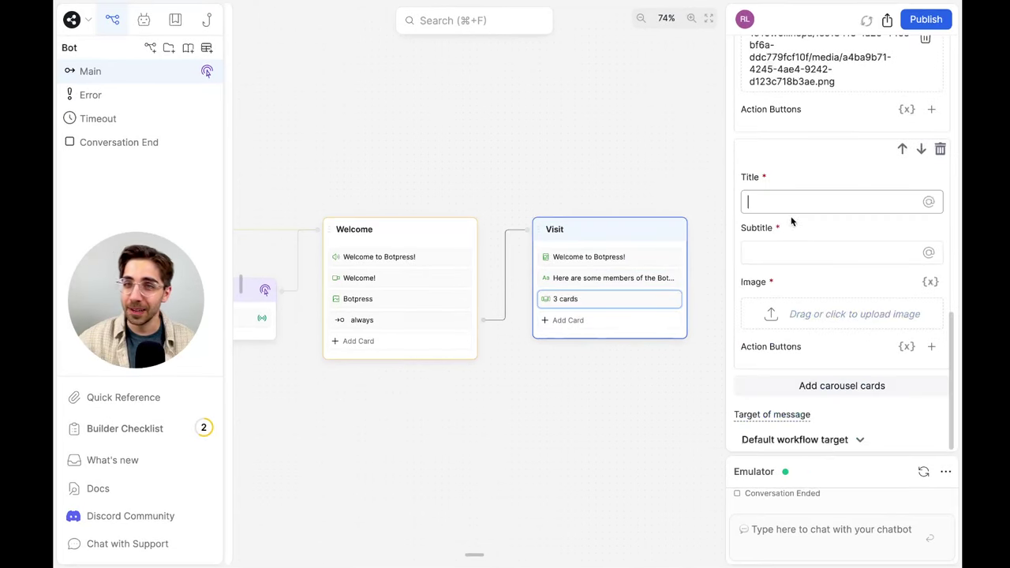
pyautogui.write('Robert')
pyautogui.press('Tab')
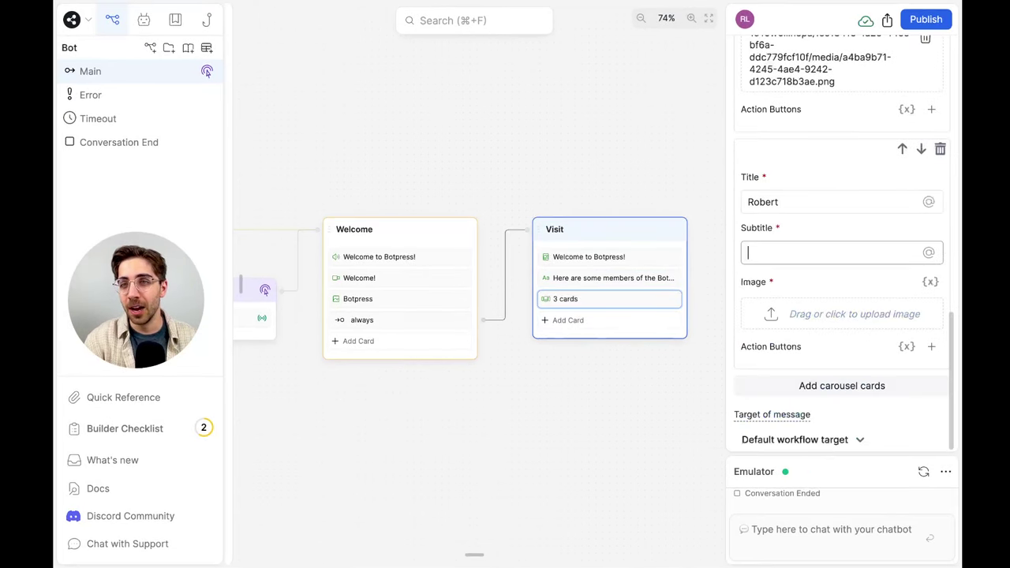
pyautogui.write("Robert's just alright")
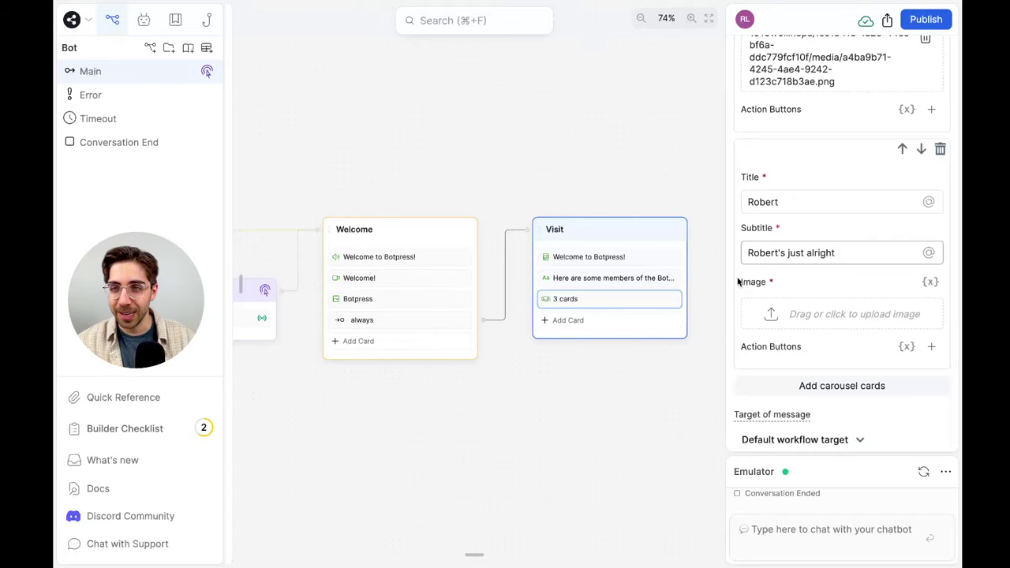
pyautogui.click(784, 309)
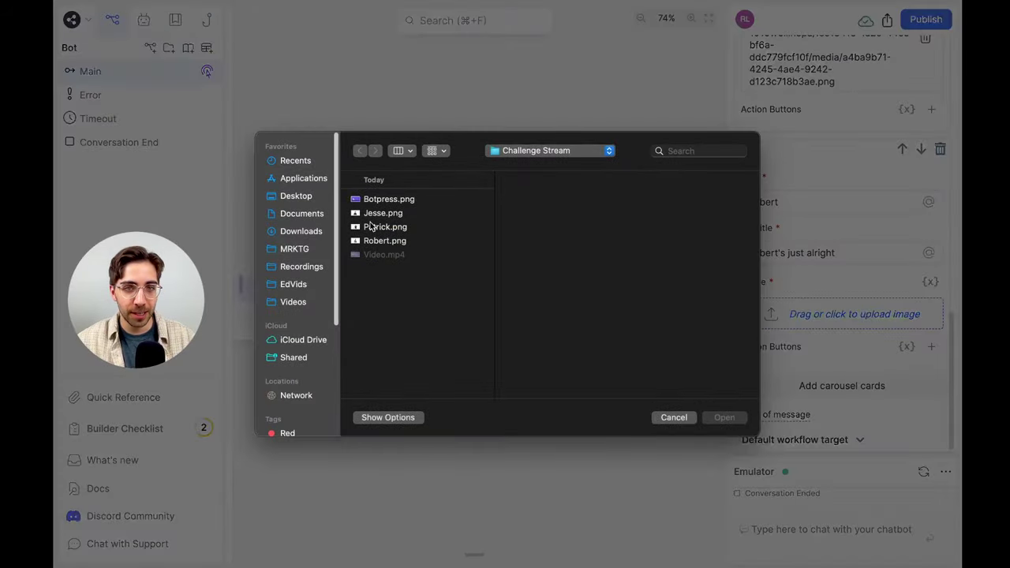
pyautogui.click(384, 239)
pyautogui.click(730, 422)
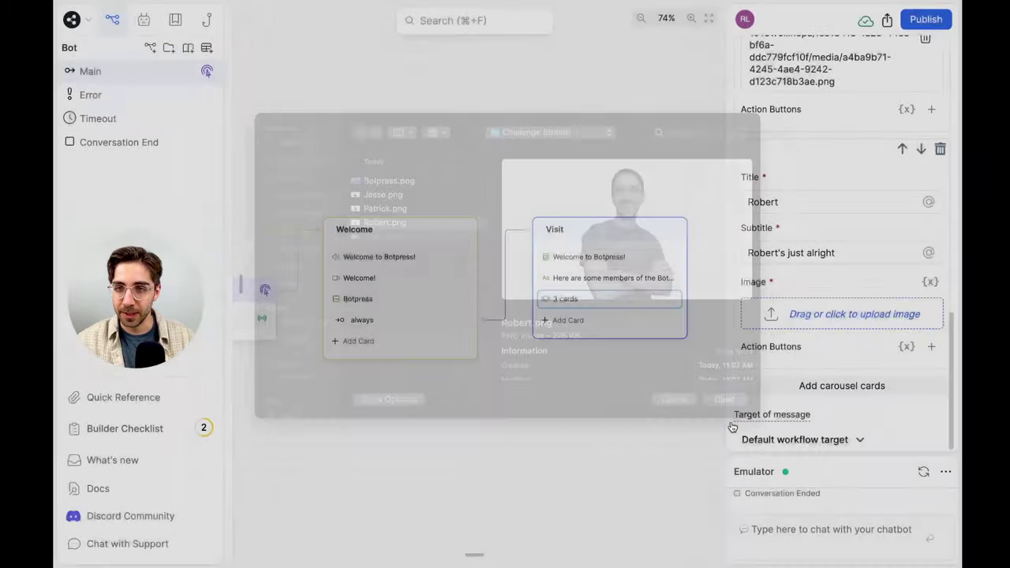
pyautogui.scroll(-2, 879, 374)
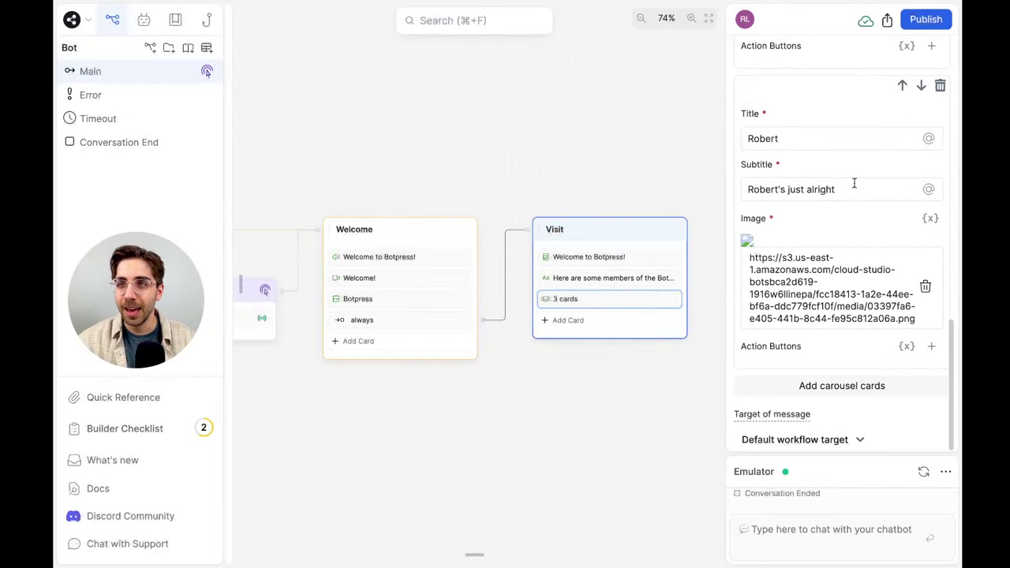
# Test the carousel in the emulator, stepping through to the second and third cards
pyautogui.scroll(10, 854, 185)
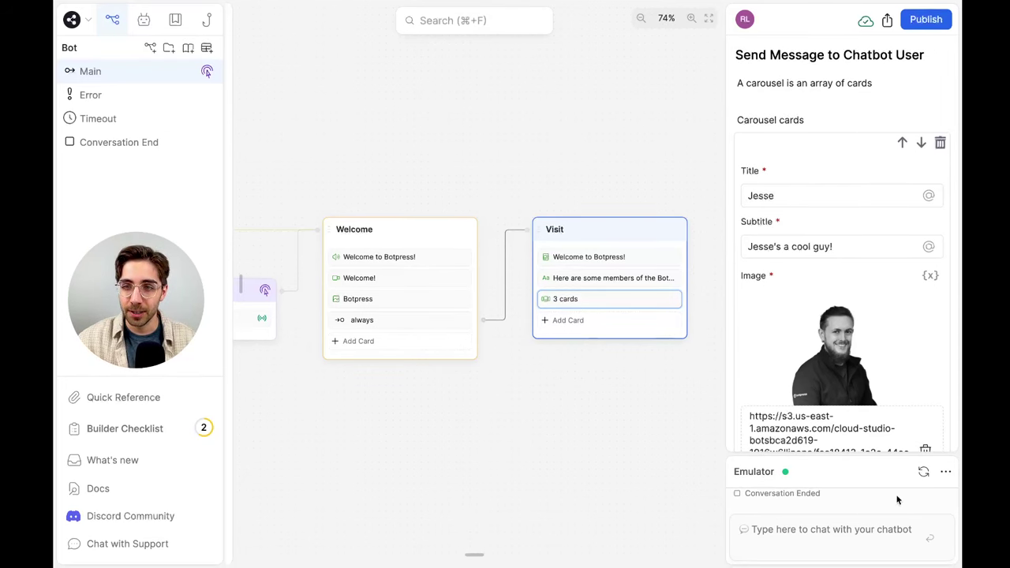
pyautogui.click(869, 550)
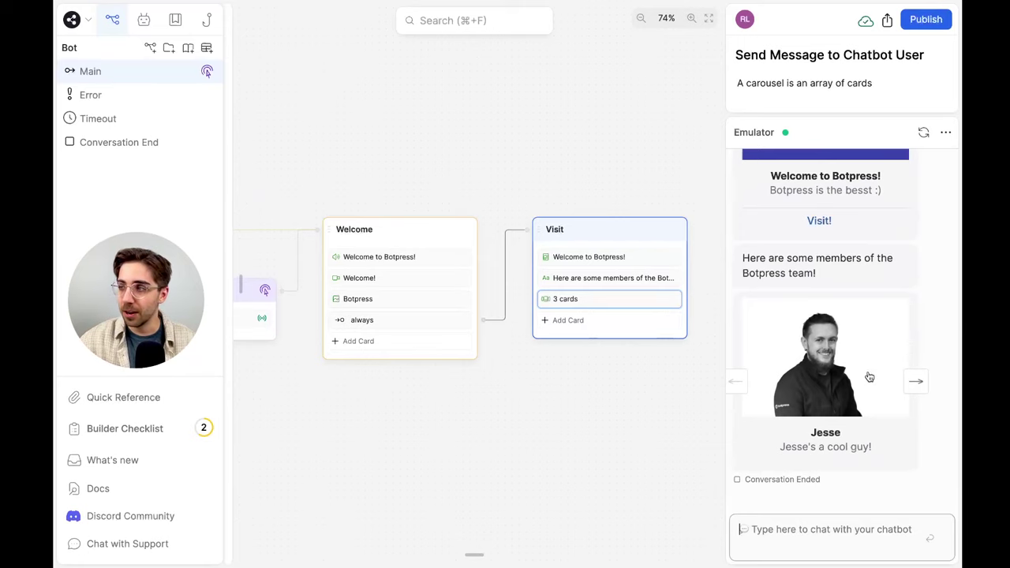
pyautogui.click(915, 381)
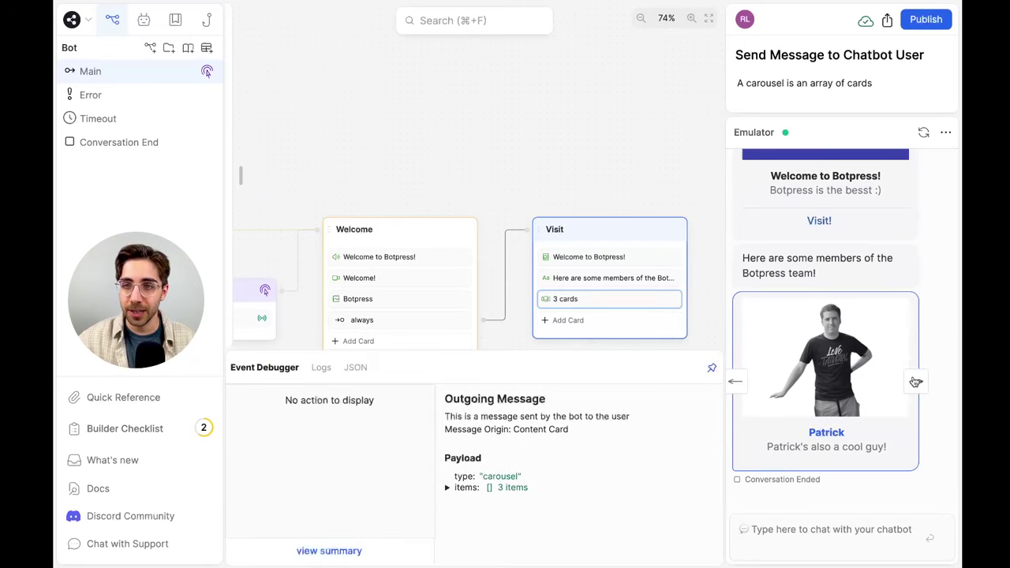
pyautogui.click(914, 381)
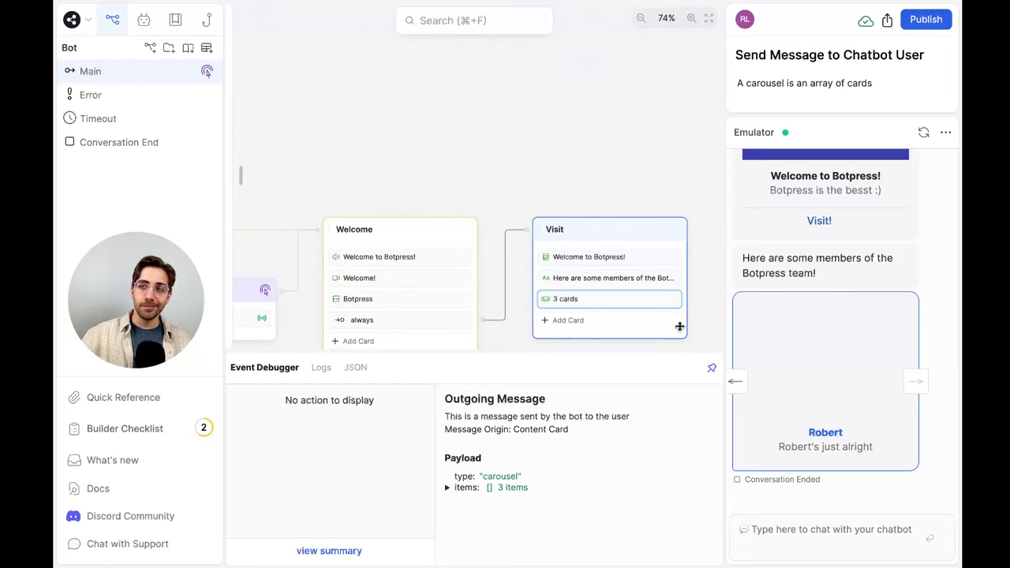
# Close the Event Debugger and reopen the 3 cards carousel at the third card
pyautogui.click(711, 367)
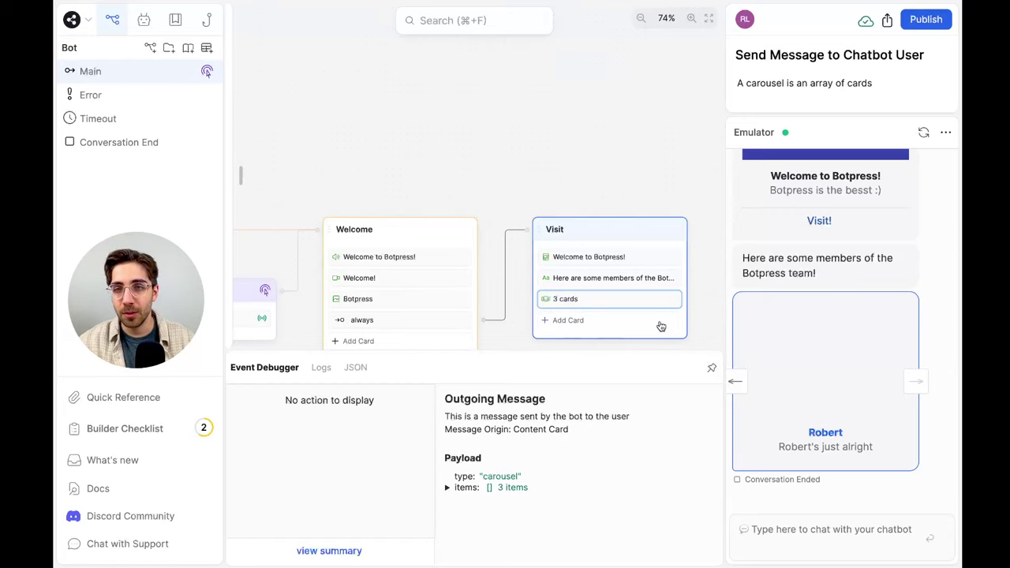
pyautogui.click(645, 303)
pyautogui.scroll(-10, 928, 309)
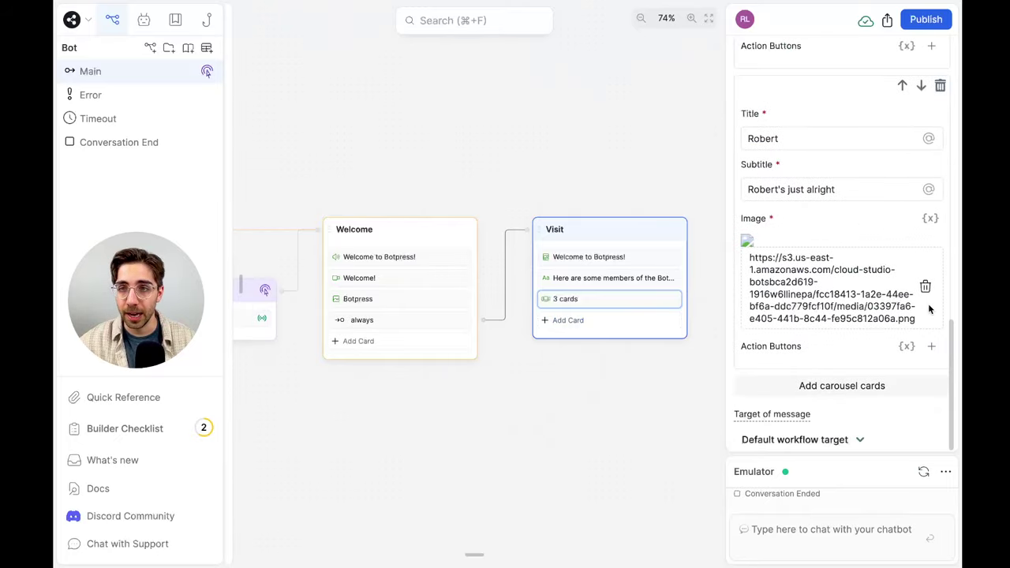
# Delete the third card's broken image and upload Robert.png again
pyautogui.click(925, 288)
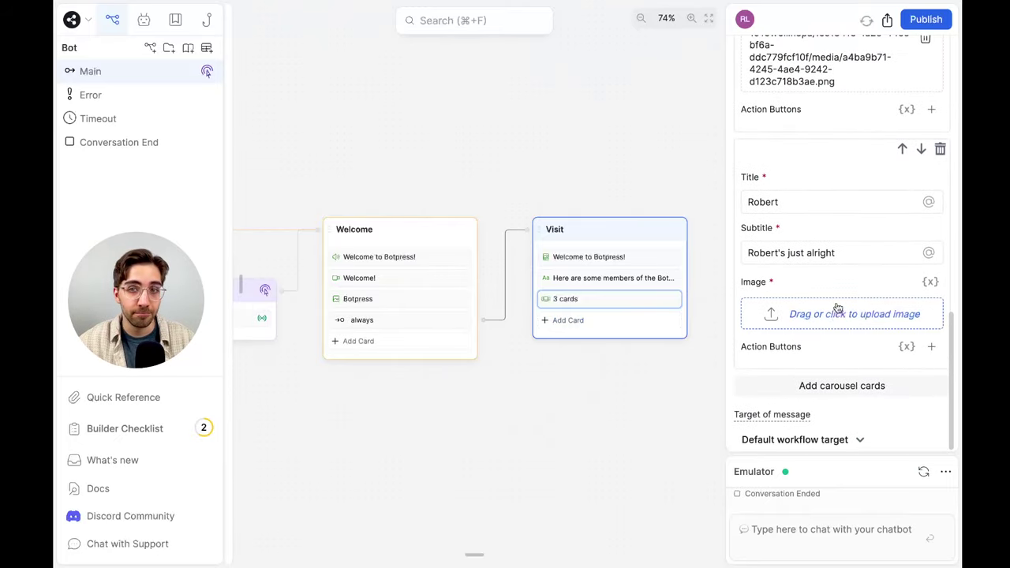
pyautogui.click(837, 314)
pyautogui.click(410, 234)
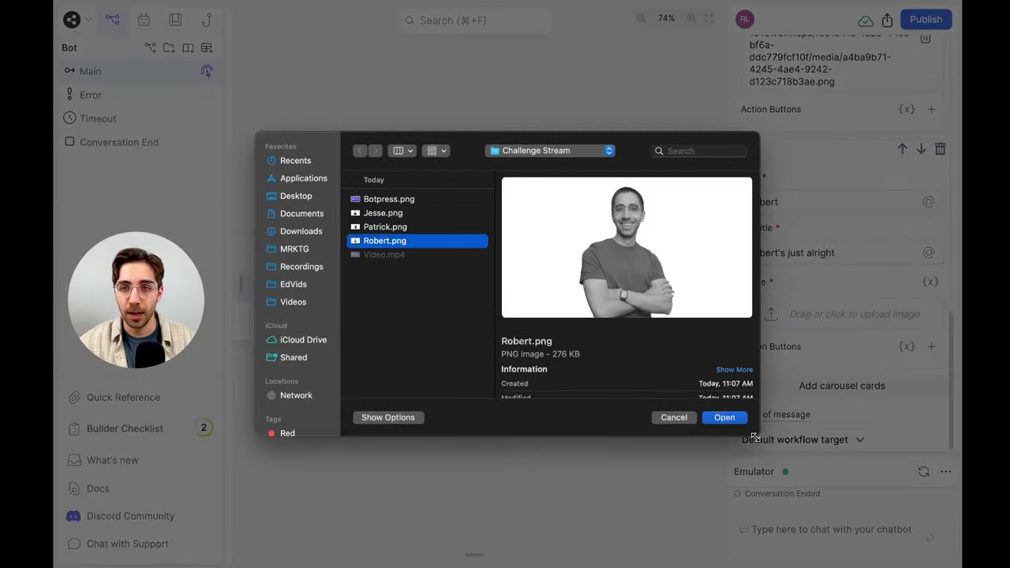
pyautogui.click(734, 415)
pyautogui.scroll(-4, 890, 279)
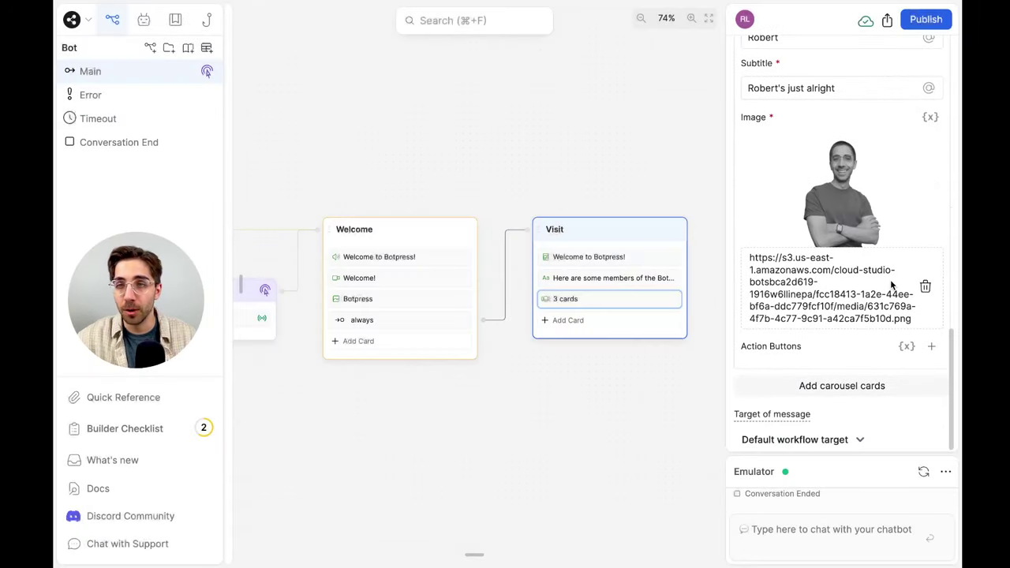
pyautogui.scroll(4, 867, 170)
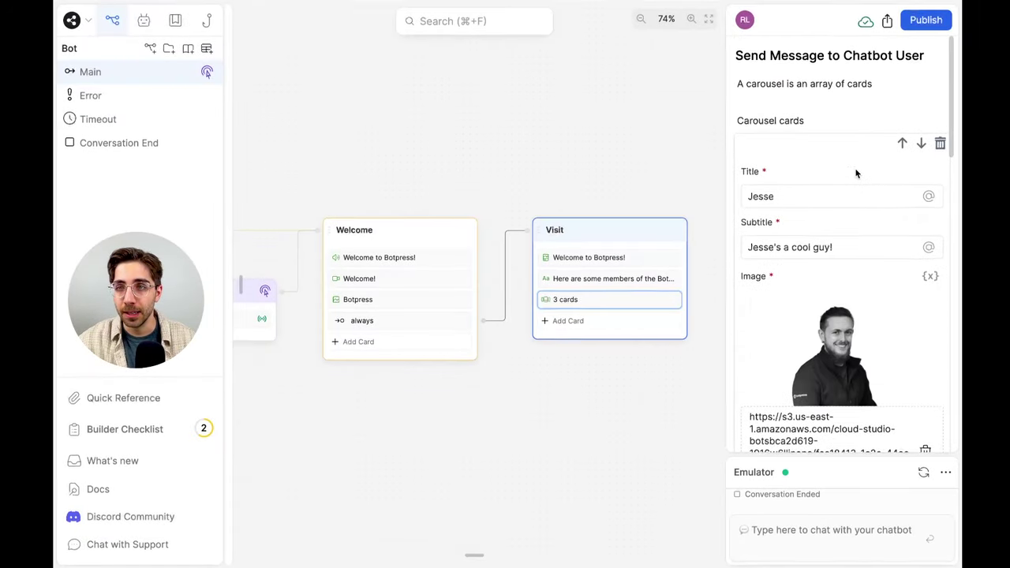
# Restart the emulator chat with 'Hi', check all three carousel cards, then reopen the carousel settings
pyautogui.click(921, 472)
pyautogui.write('Hi')
pyautogui.press('Return')
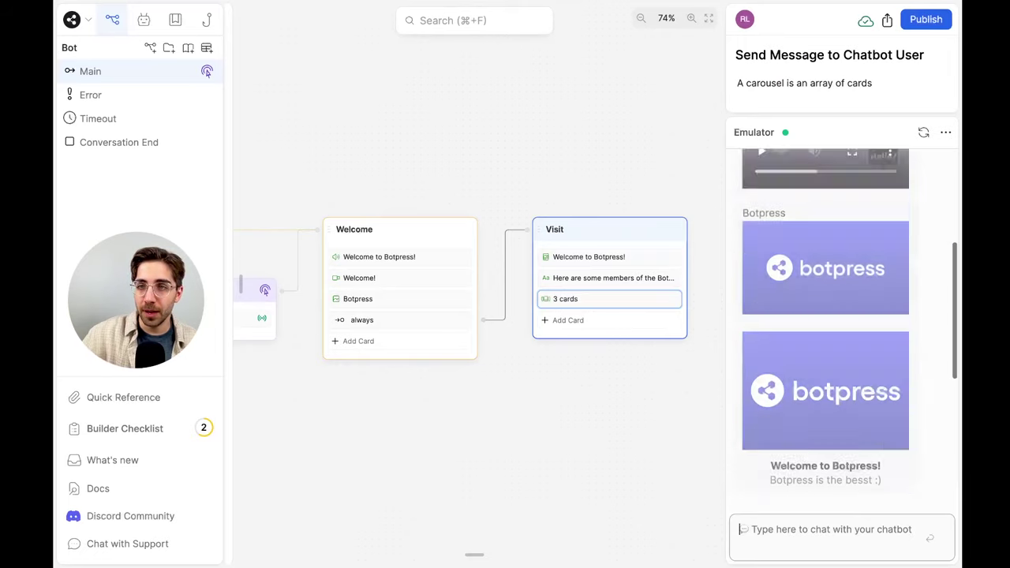
pyautogui.click(916, 383)
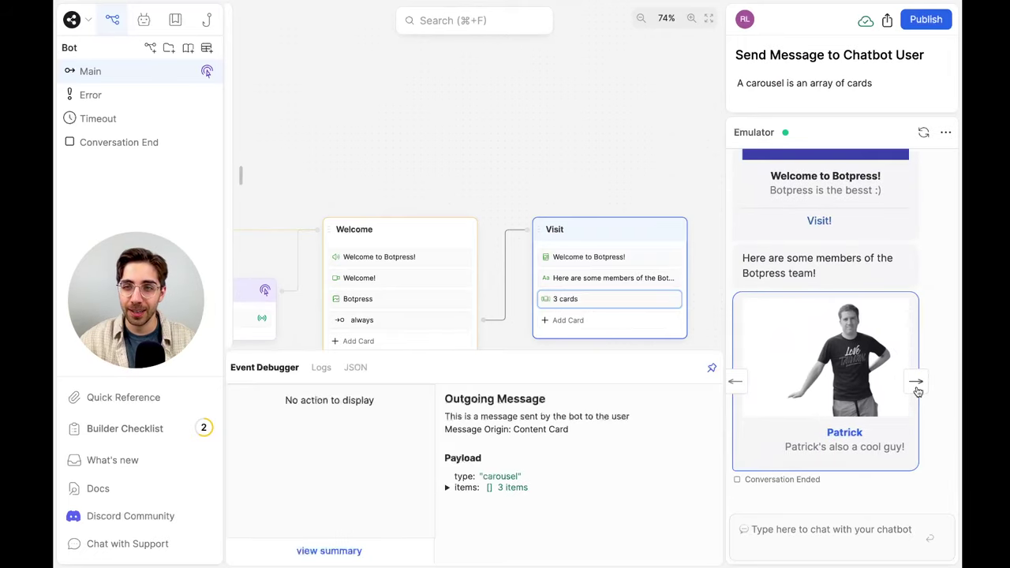
pyautogui.click(916, 383)
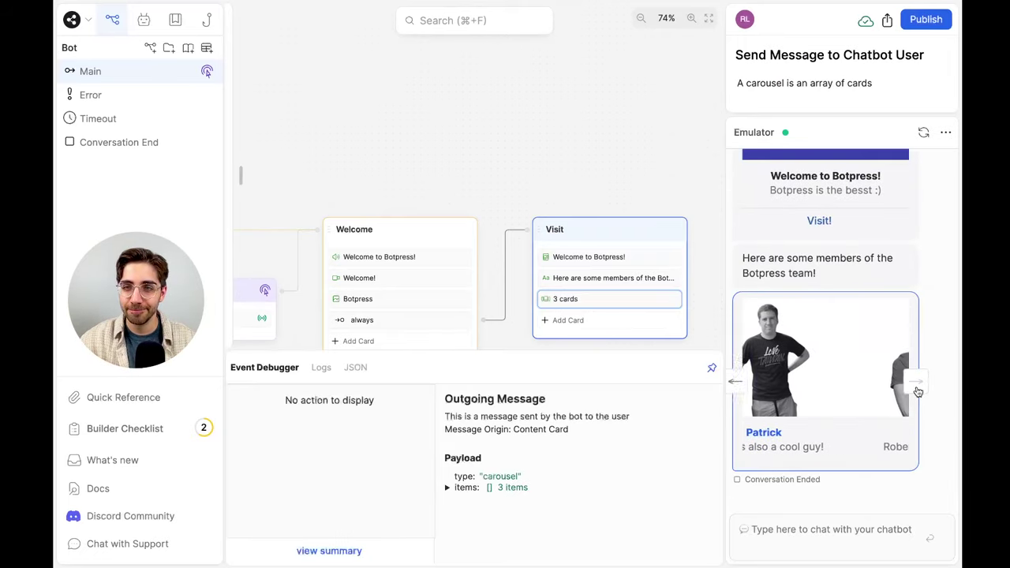
pyautogui.click(663, 140)
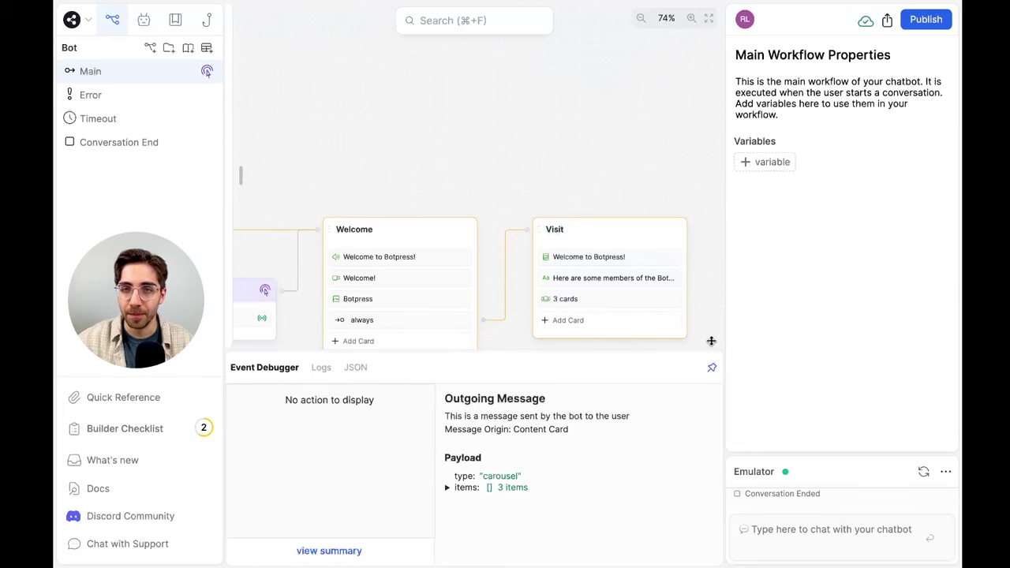
pyautogui.click(624, 303)
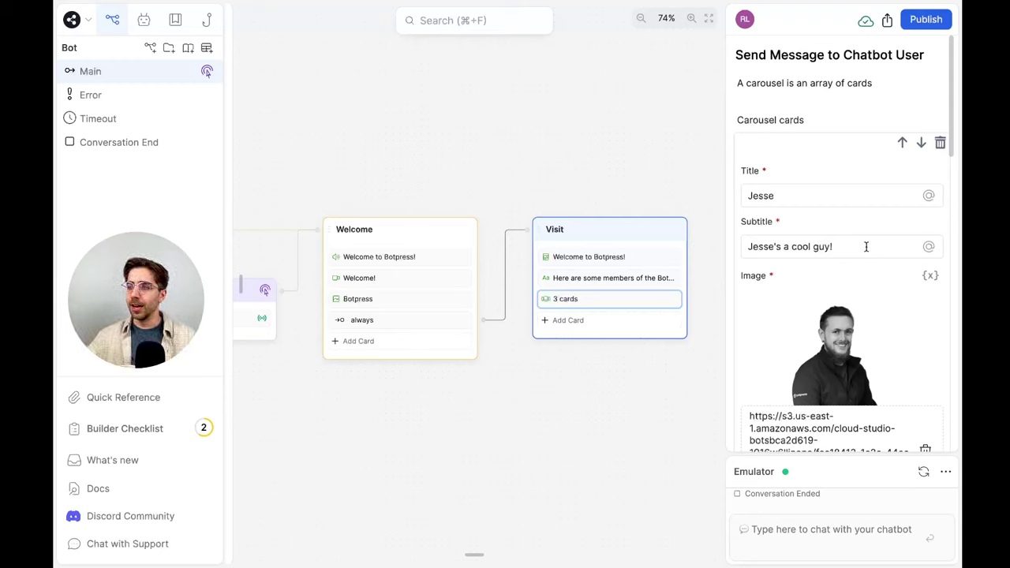
pyautogui.scroll(-10, 866, 246)
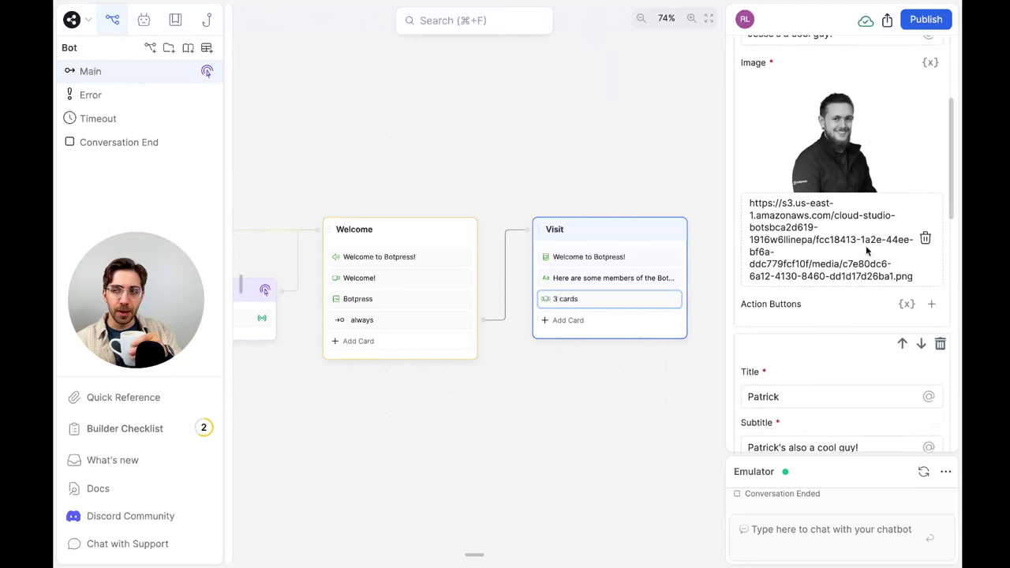
pyautogui.scroll(-2, 865, 251)
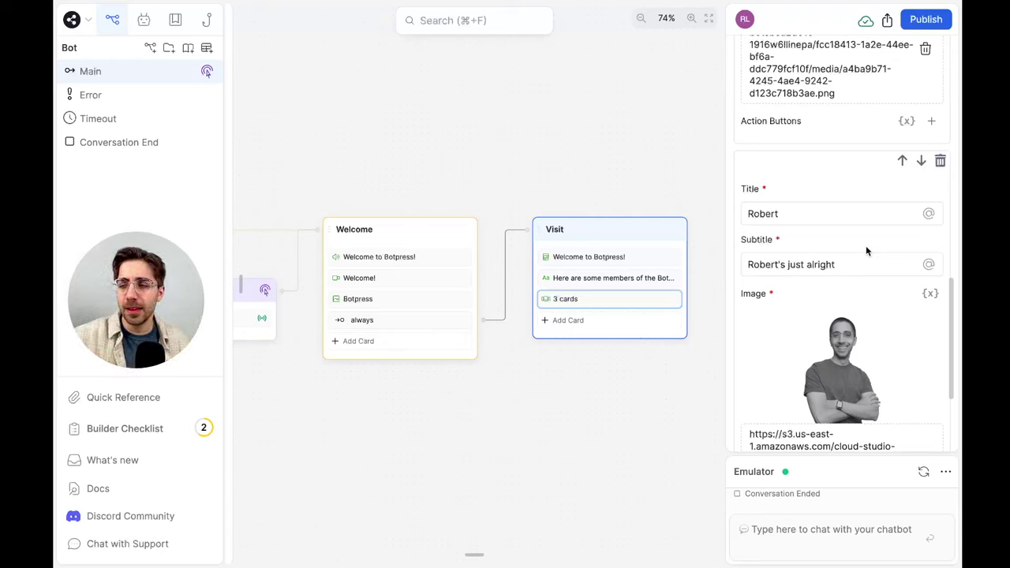
pyautogui.scroll(-4, 866, 251)
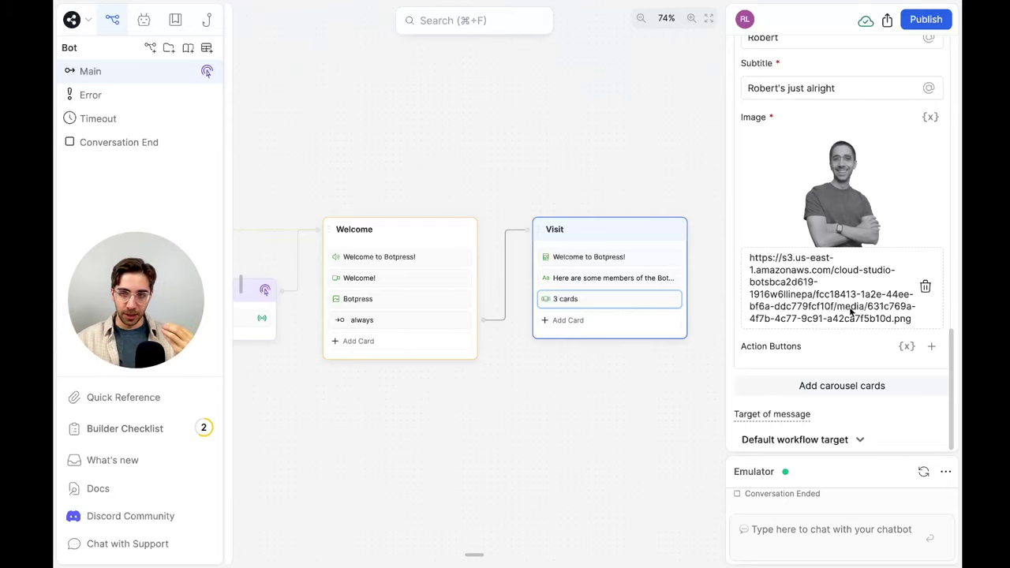
pyautogui.click(919, 473)
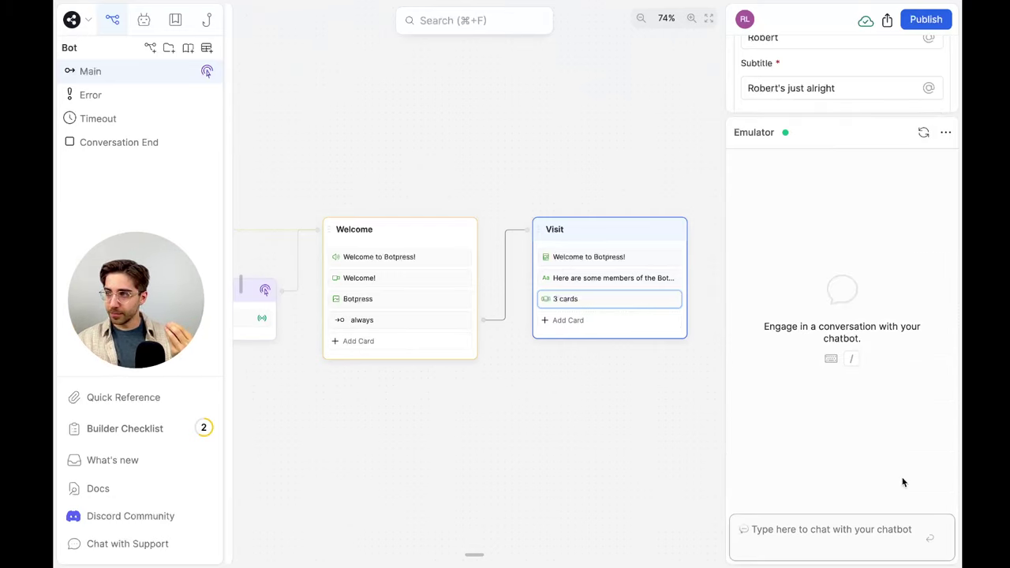
pyautogui.click(414, 196)
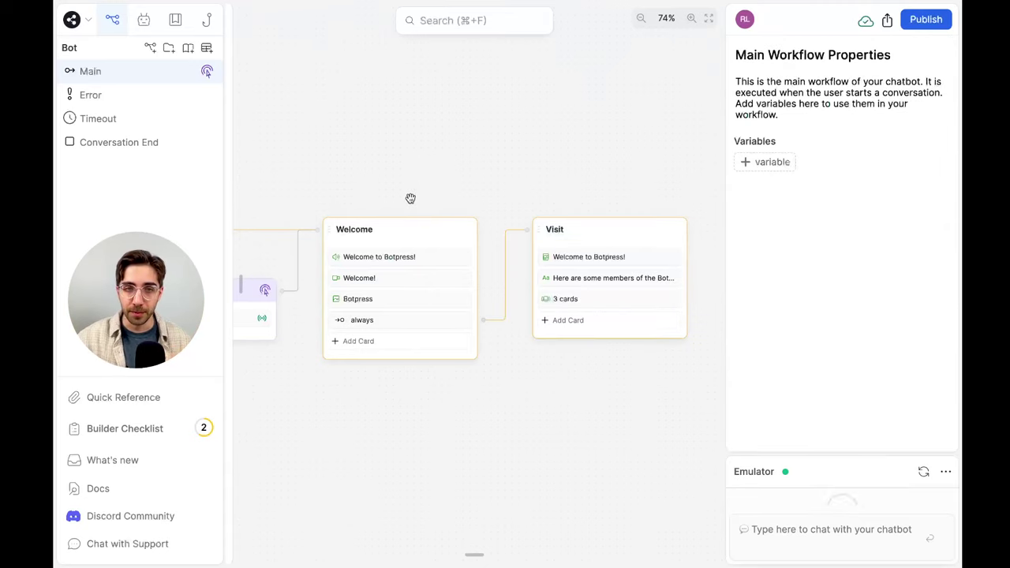
pyautogui.hscroll(-5, 565, 158)
pyautogui.scroll(-1, 264, 236)
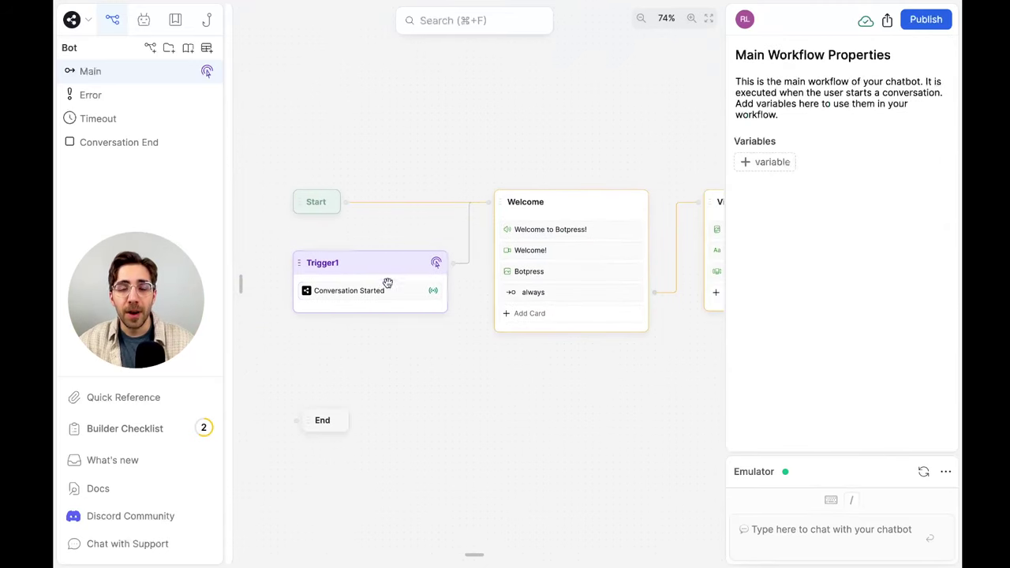
pyautogui.hscroll(2, 454, 172)
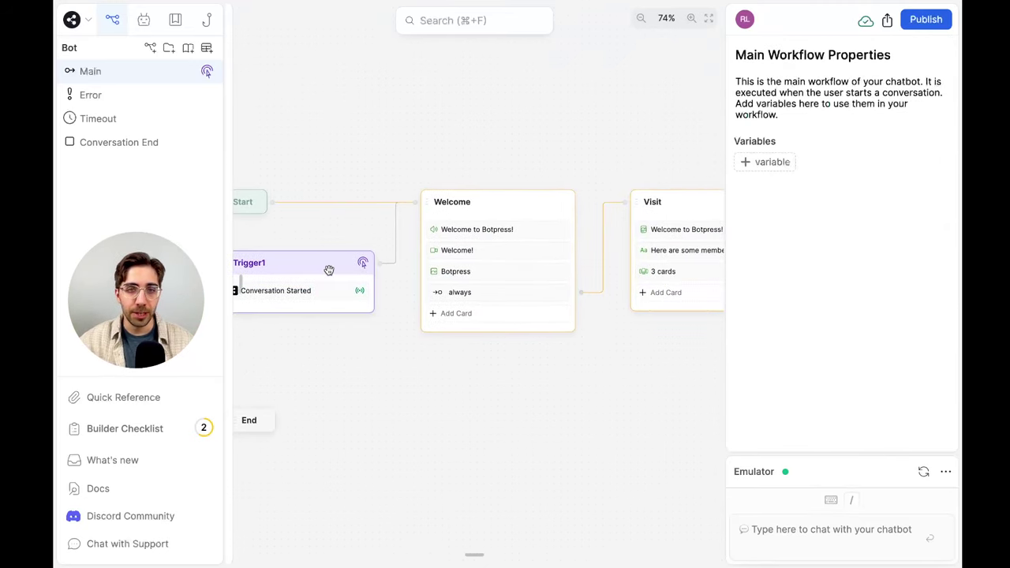
pyautogui.hscroll(2, 542, 110)
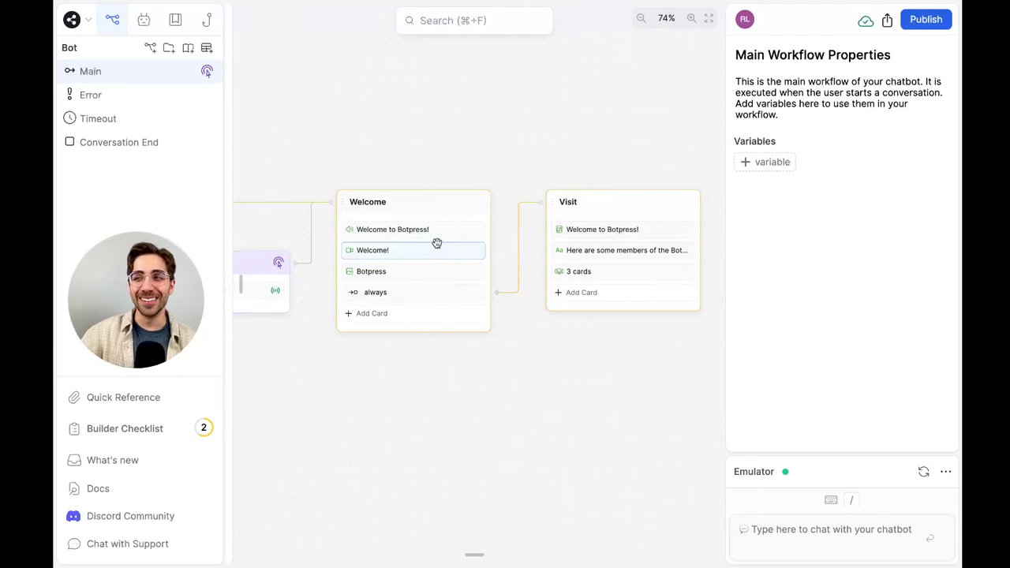
pyautogui.hscroll(2, 596, 162)
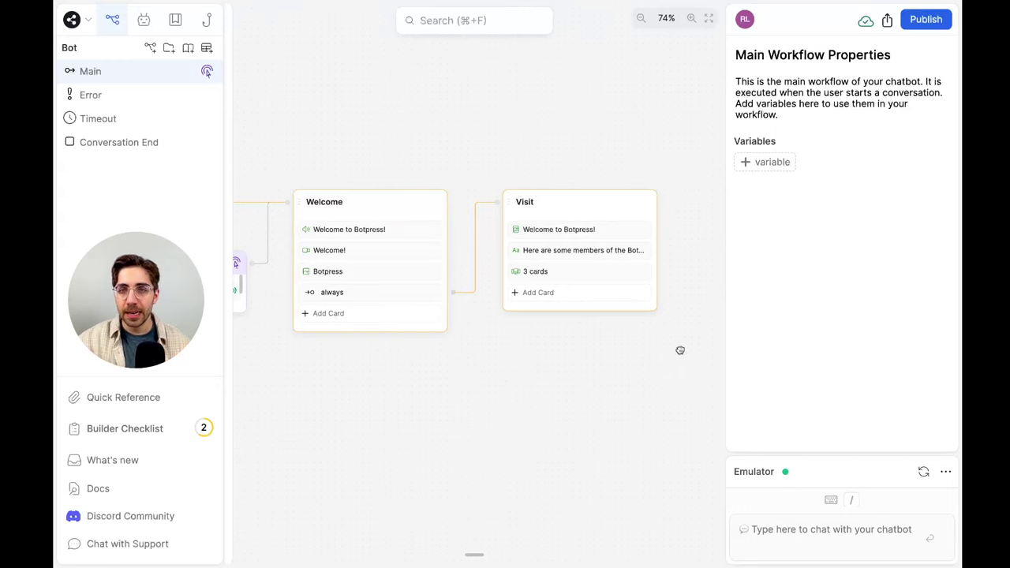
# Drag a Single Choice card from Capture Information into the end of the Visit node
pyautogui.moveTo(681, 350); pyautogui.dragTo(607, 309)
pyautogui.scroll(5, 607, 308)
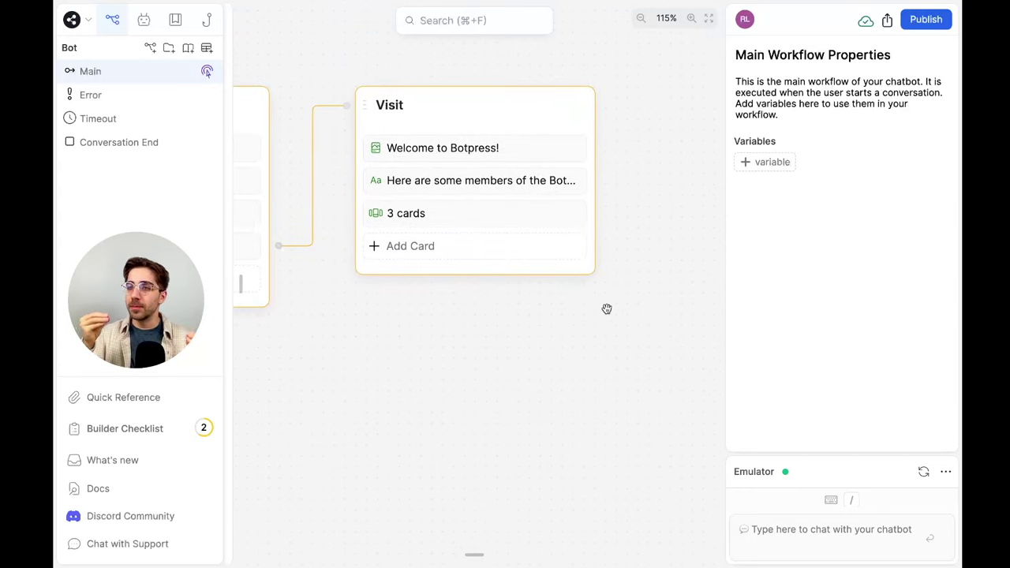
pyautogui.click(570, 258)
pyautogui.click(276, 64)
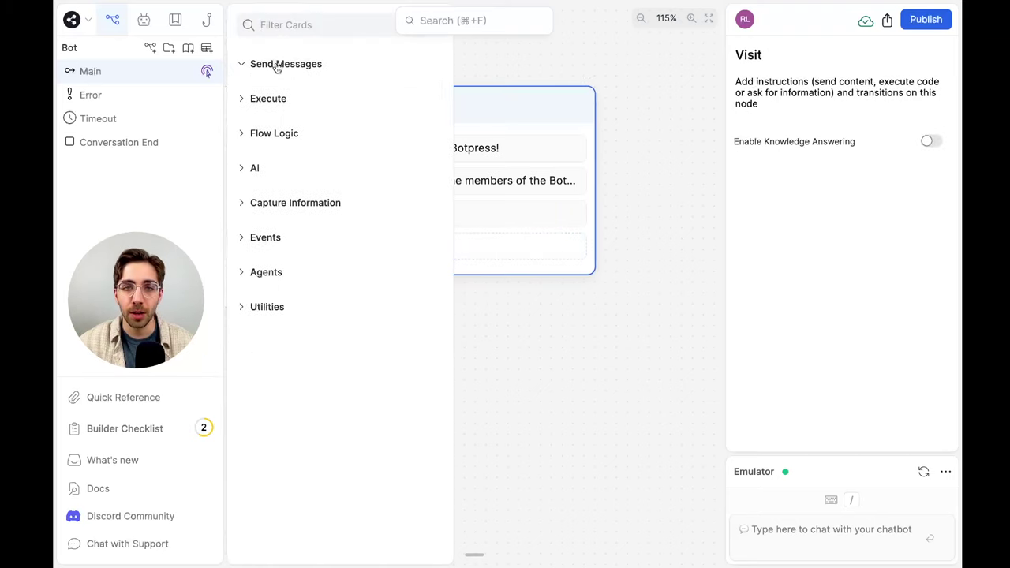
pyautogui.click(281, 204)
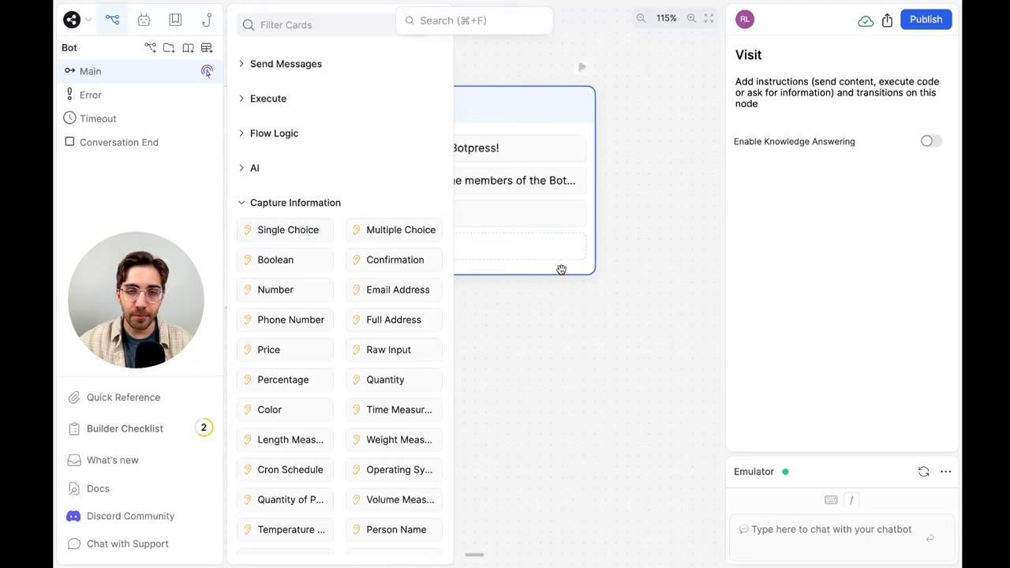
pyautogui.moveTo(310, 230); pyautogui.dragTo(533, 243)
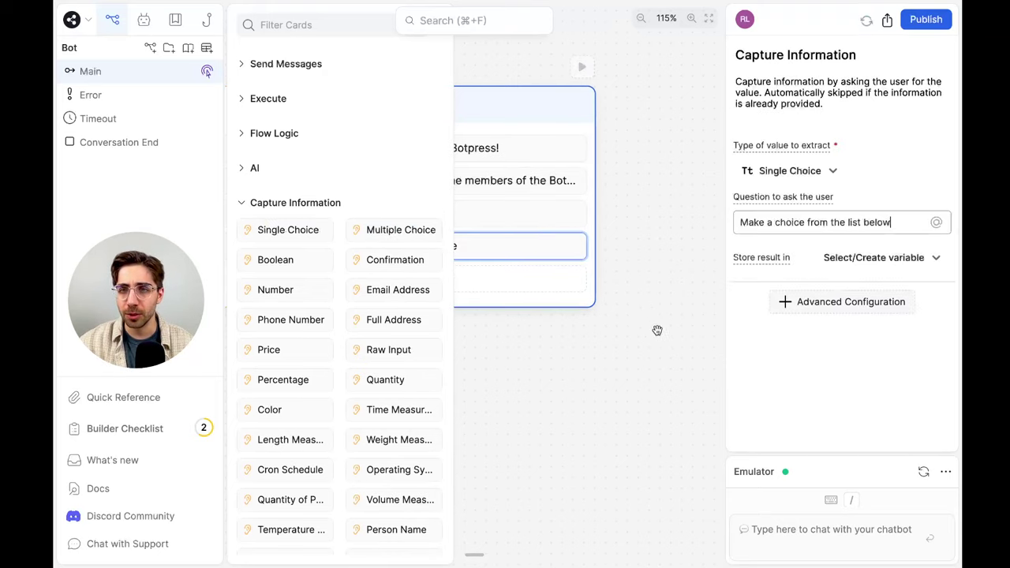
# Change the Single Choice question to 'What would you like to do?'
pyautogui.click(655, 331)
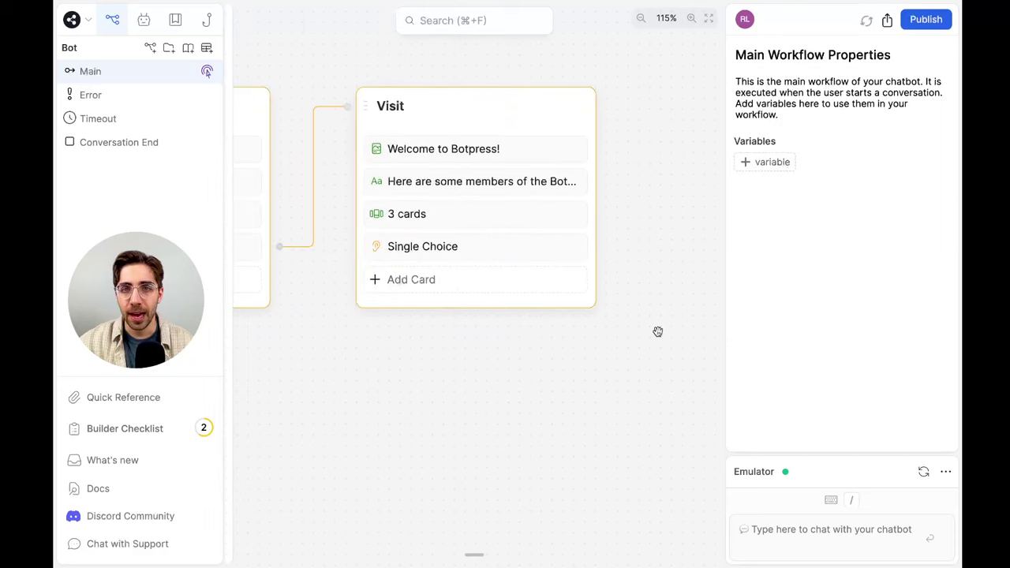
pyautogui.click(521, 255)
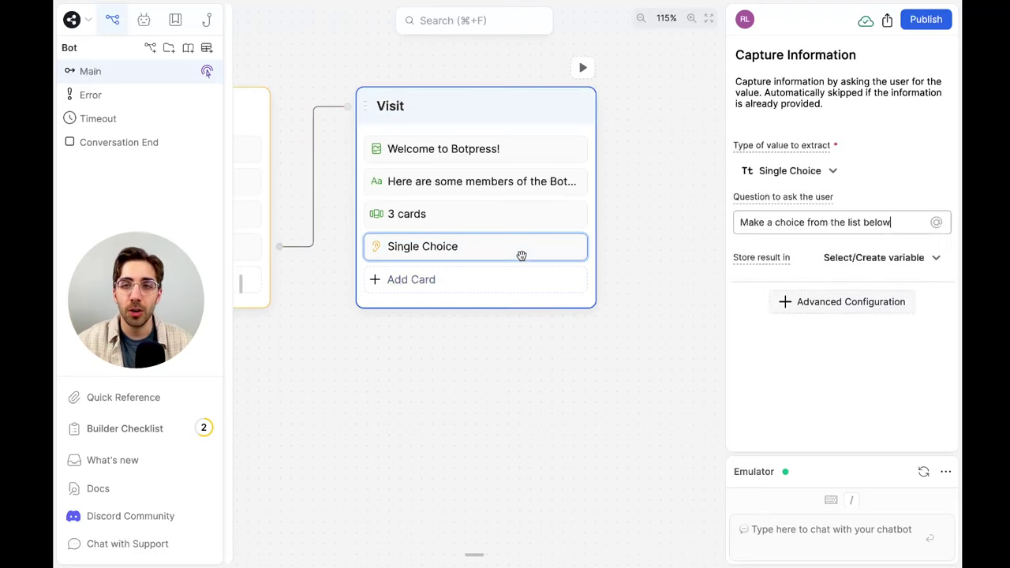
pyautogui.moveTo(893, 222); pyautogui.dragTo(749, 213)
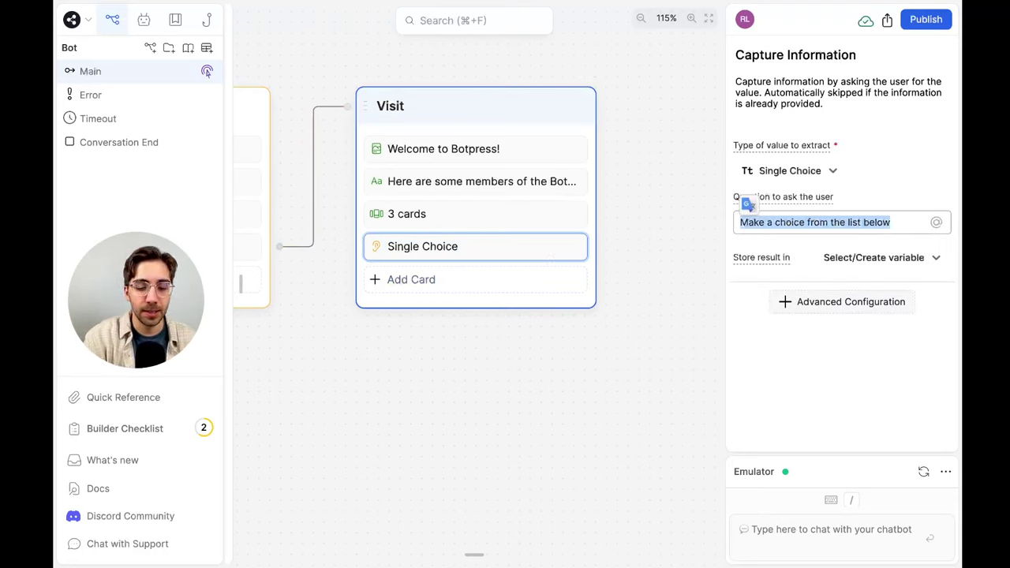
pyautogui.write('What would you like to do?')
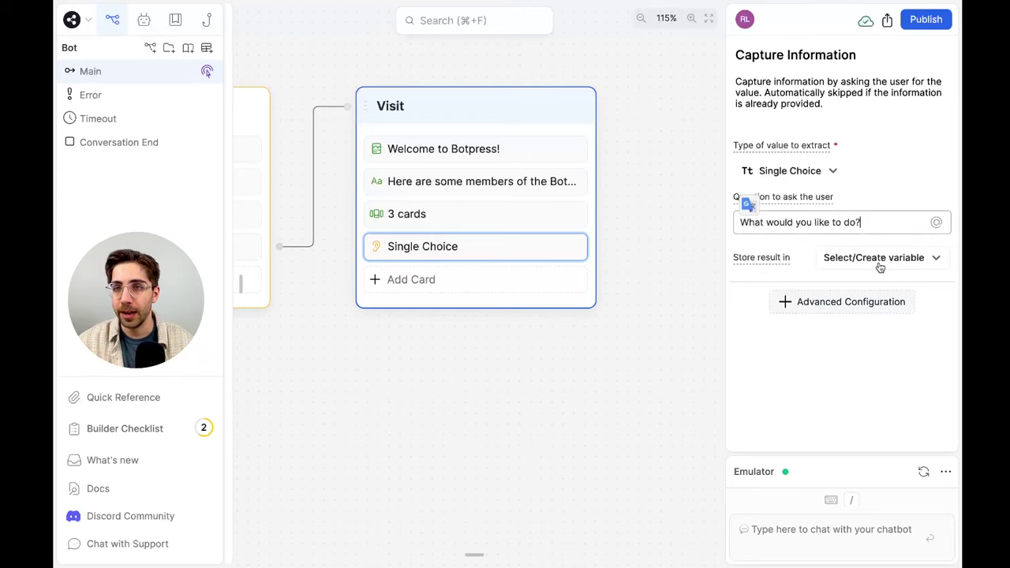
pyautogui.click(879, 268)
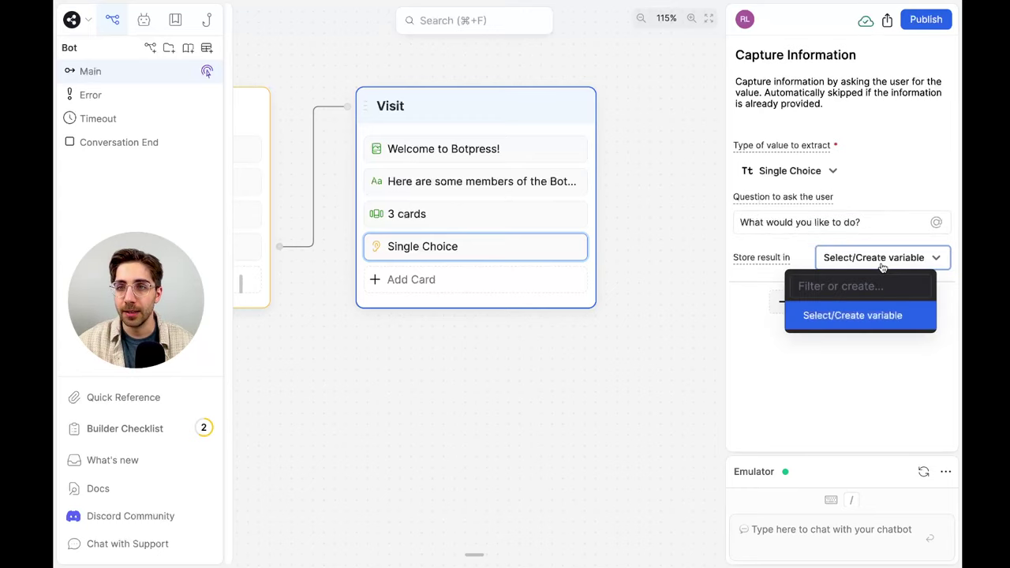
pyautogui.click(867, 259)
# Add two choices: 'I have a question about Botpress' and 'End conversation'
pyautogui.click(872, 306)
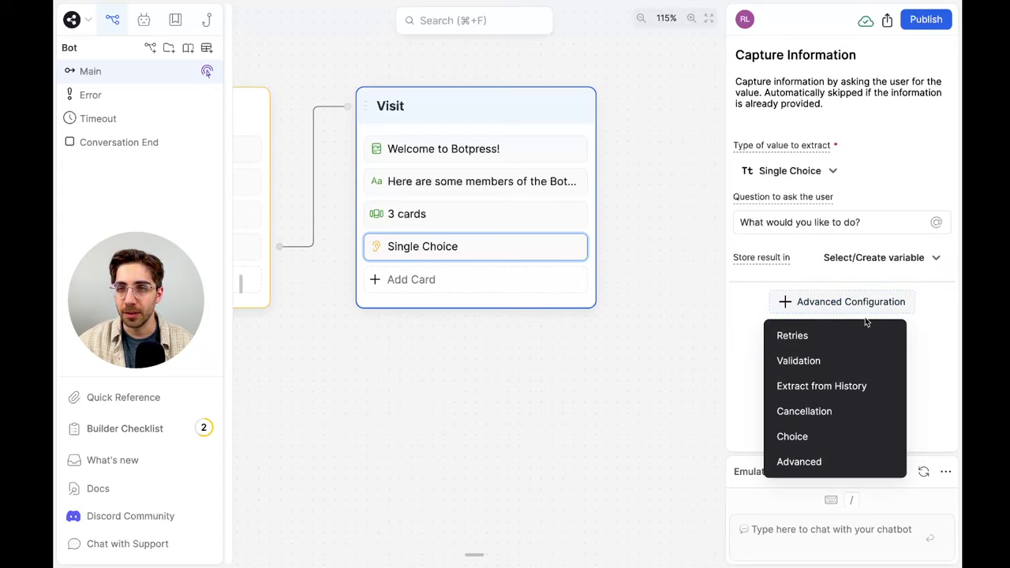
pyautogui.click(811, 434)
pyautogui.click(818, 351)
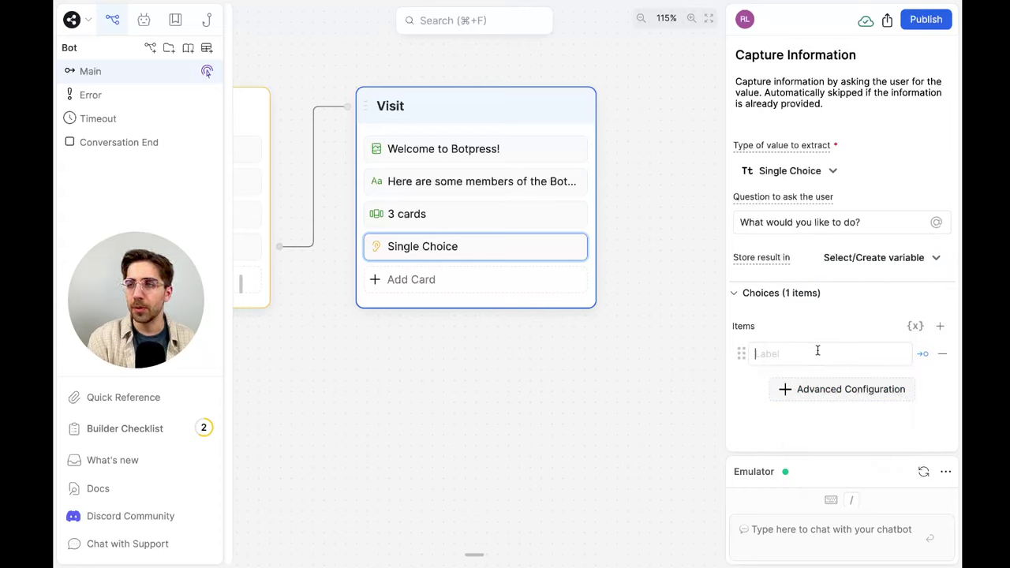
pyautogui.write('I')
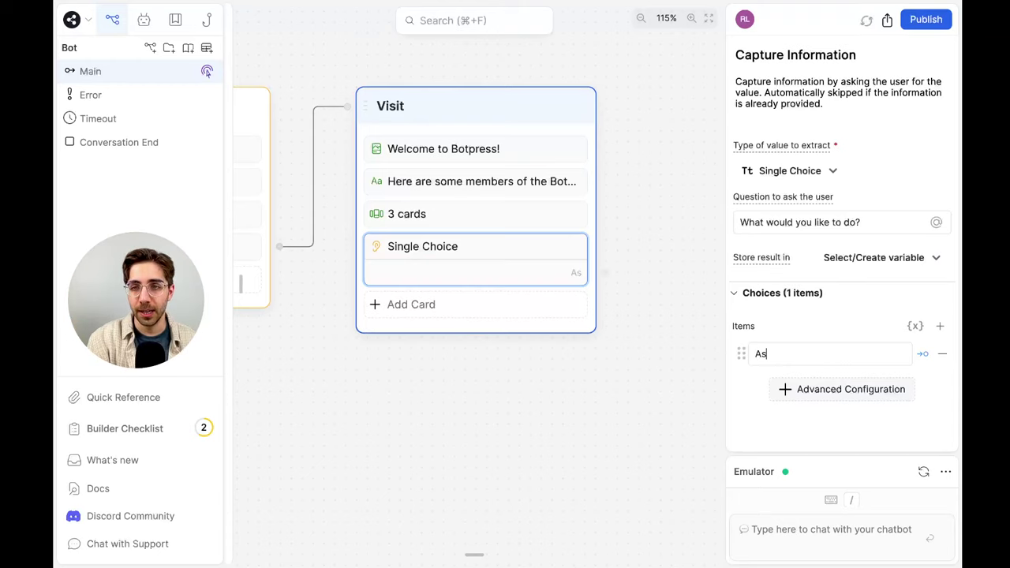
pyautogui.press('BackSpace')
pyautogui.write('I. have a')
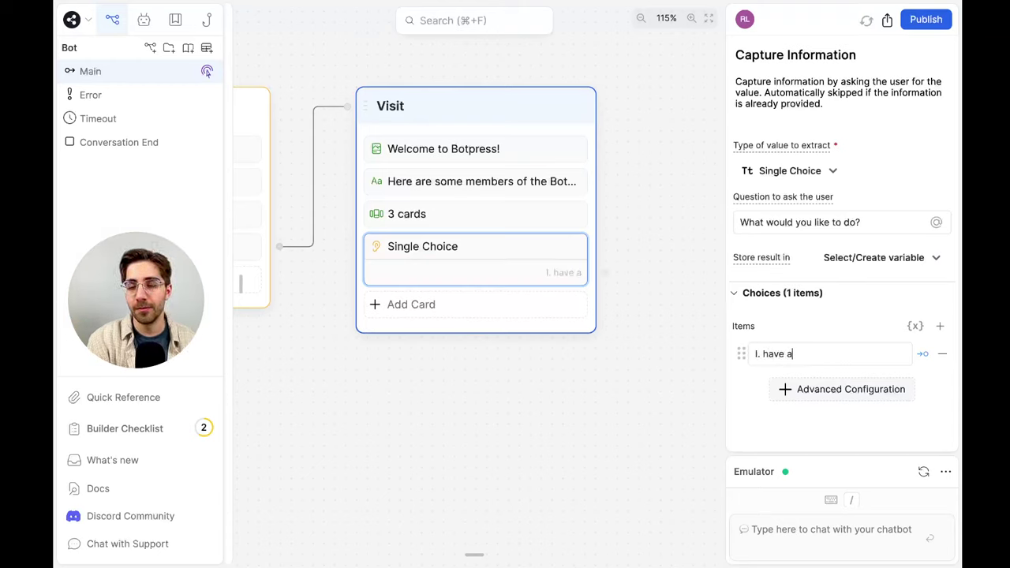
pyautogui.press('BackSpace')
pyautogui.press('BackSpace')
pyautogui.press('BackSpace')
pyautogui.press('BackSpace')
pyautogui.press('BackSpace')
pyautogui.press('BackSpace')
pyautogui.press('BackSpace')
pyautogui.press('BackSpace')
pyautogui.write('have a question about Botpress')
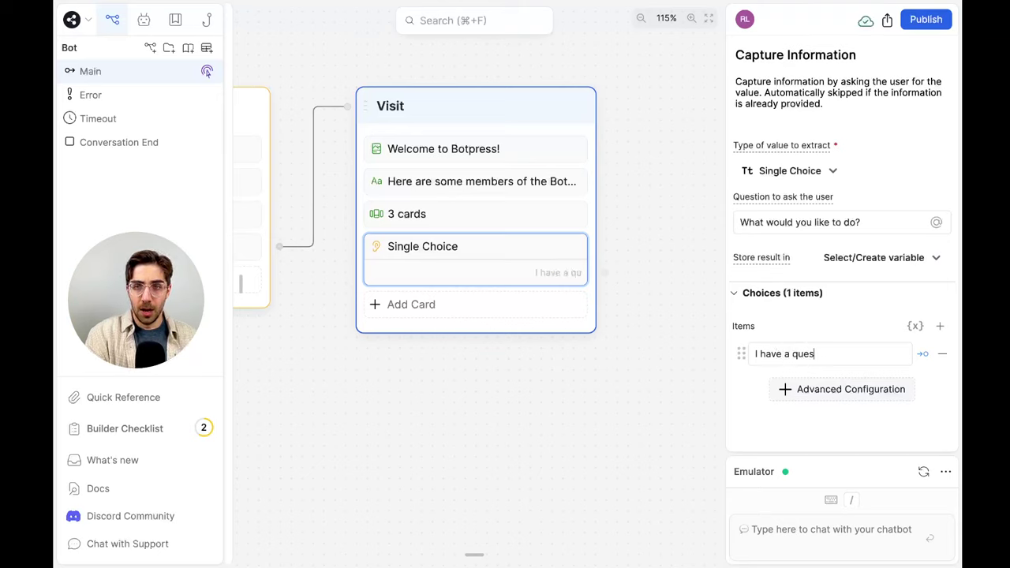
pyautogui.press('Return')
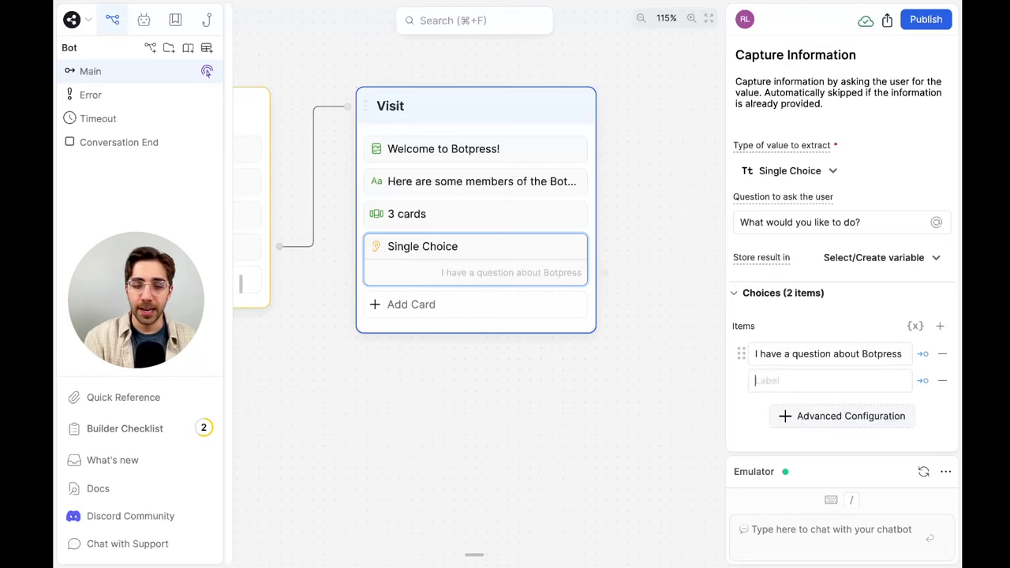
pyautogui.write('End conversation')
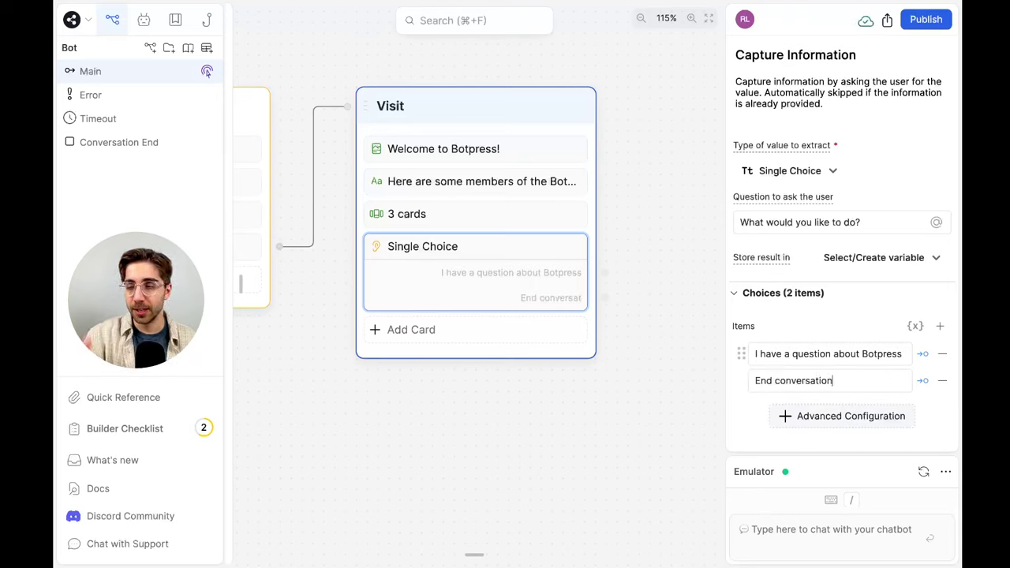
# Connect the 'End conversation' choice to the End node
pyautogui.click(637, 267)
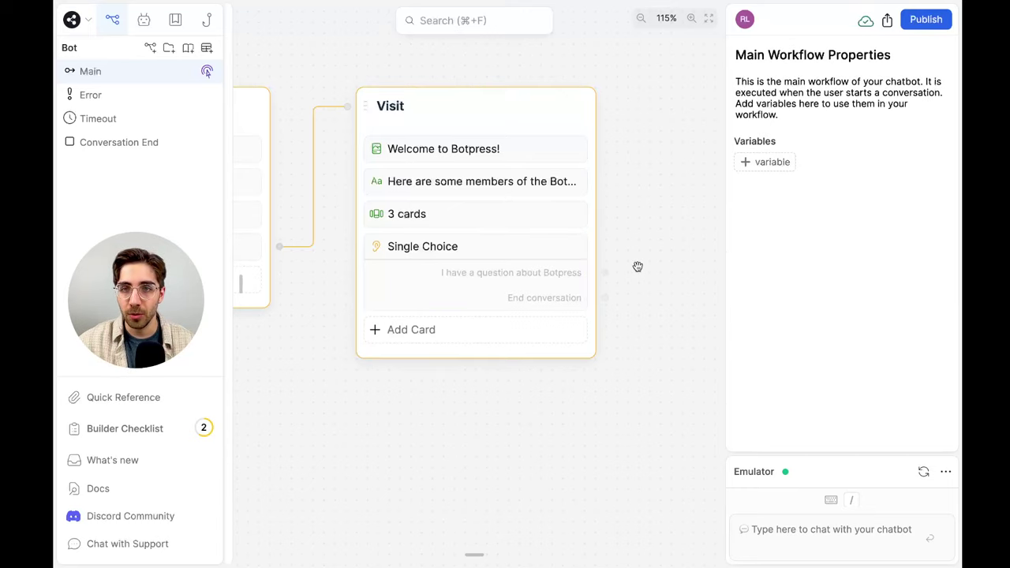
pyautogui.scroll(-10, 633, 272)
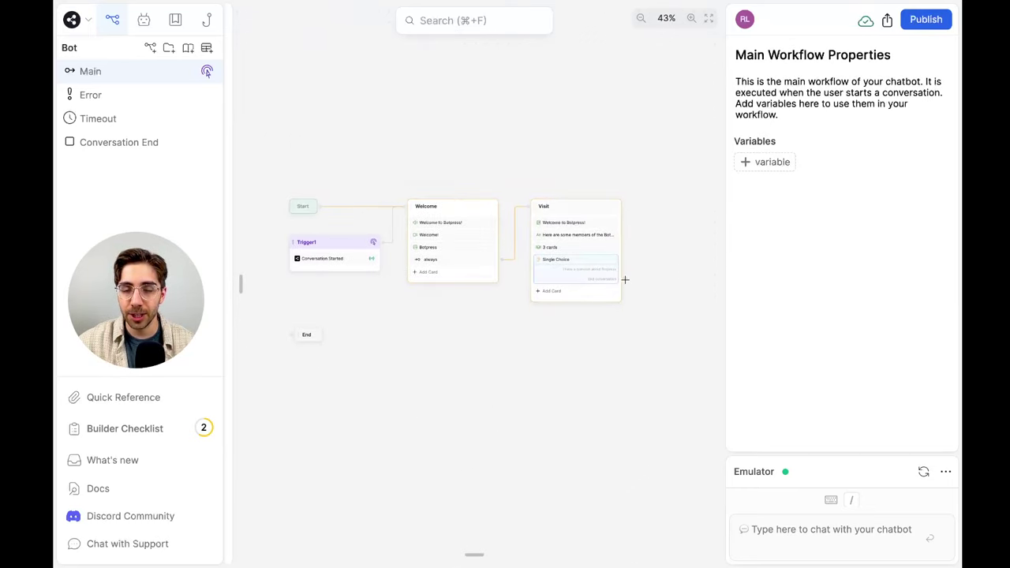
pyautogui.moveTo(625, 279); pyautogui.dragTo(291, 334)
# Create a Standard Node from the 'I have a question about Botpress' choice and name it Question
pyautogui.scroll(3, 497, 329)
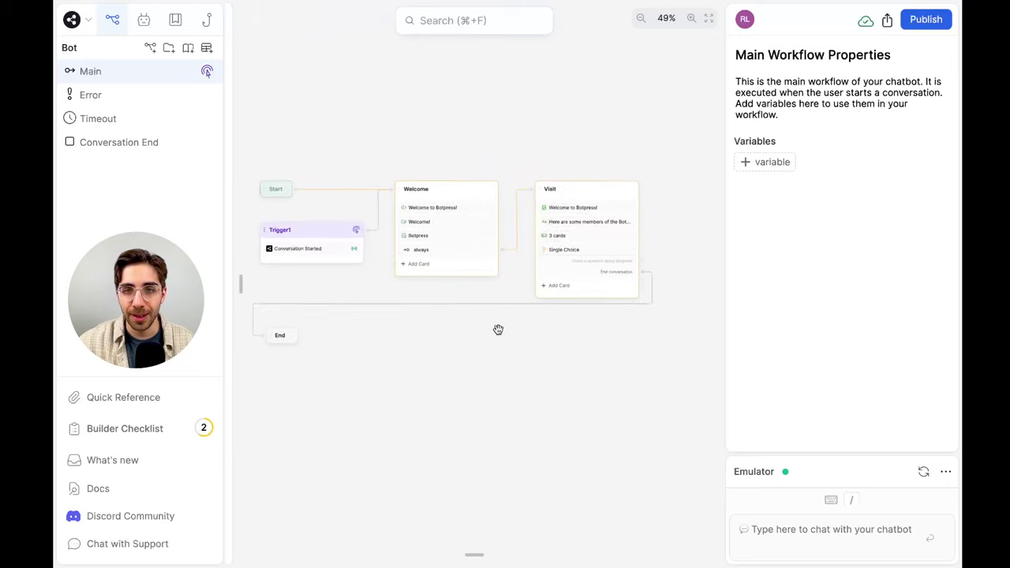
pyautogui.scroll(2, 637, 290)
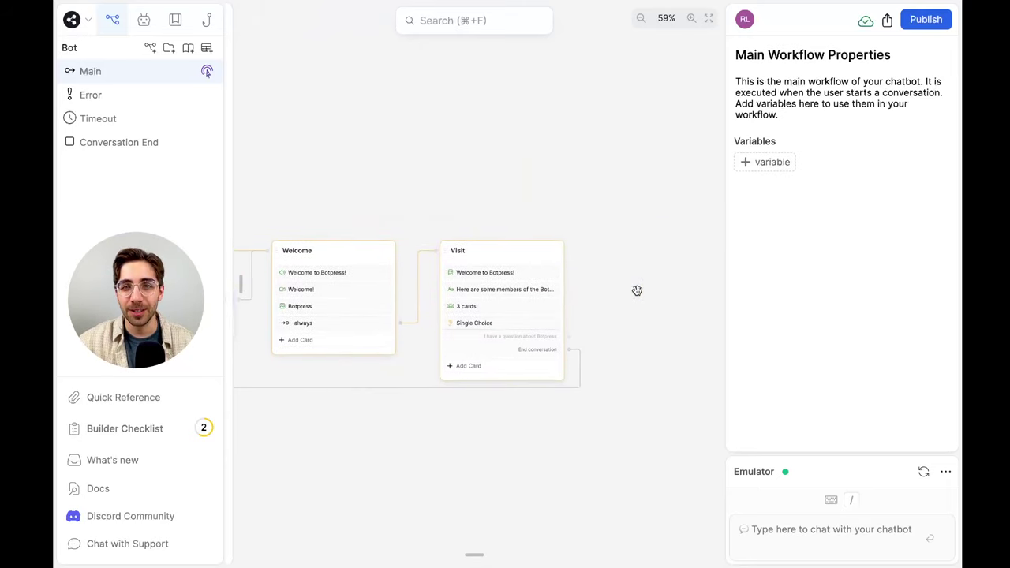
pyautogui.moveTo(586, 270); pyautogui.dragTo(590, 251)
pyautogui.click(609, 270)
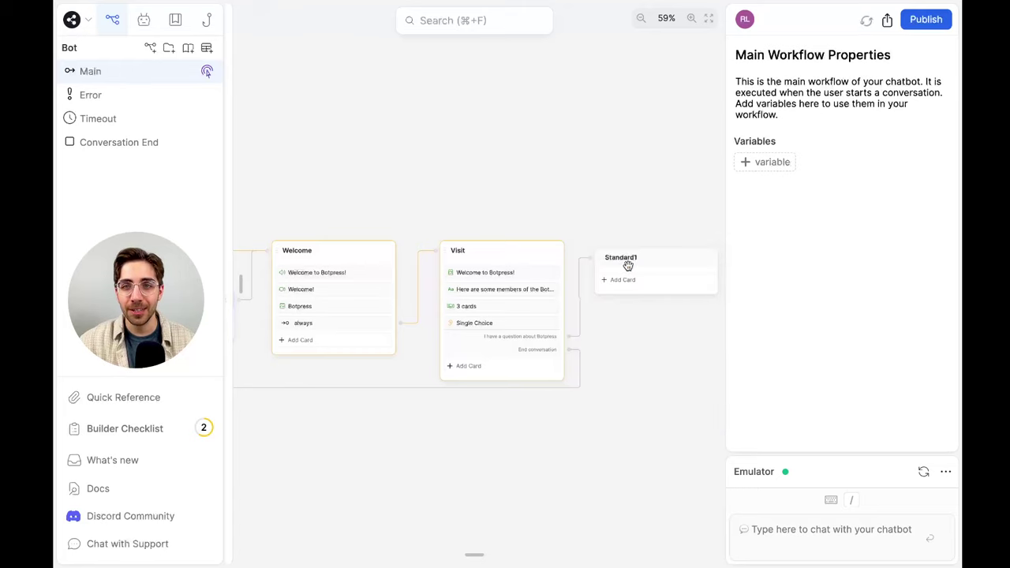
pyautogui.moveTo(658, 264); pyautogui.dragTo(661, 252)
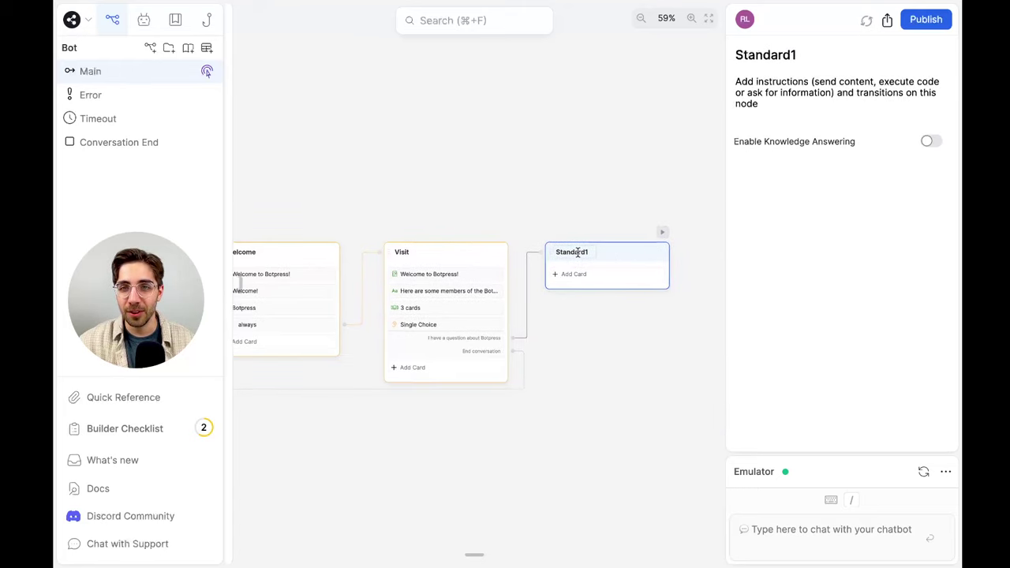
pyautogui.doubleClick(564, 253)
pyautogui.write('Question')
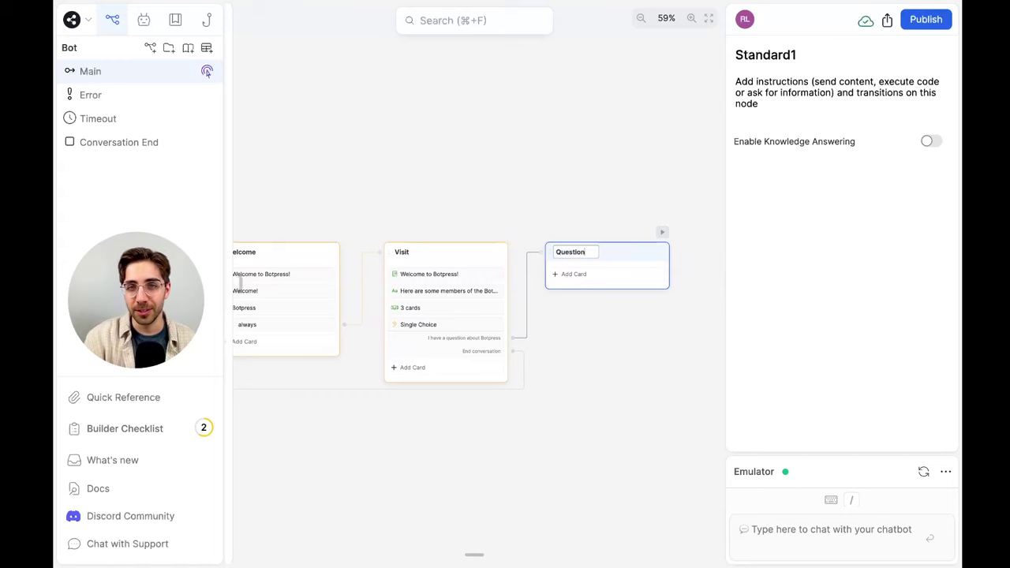
pyautogui.click(566, 206)
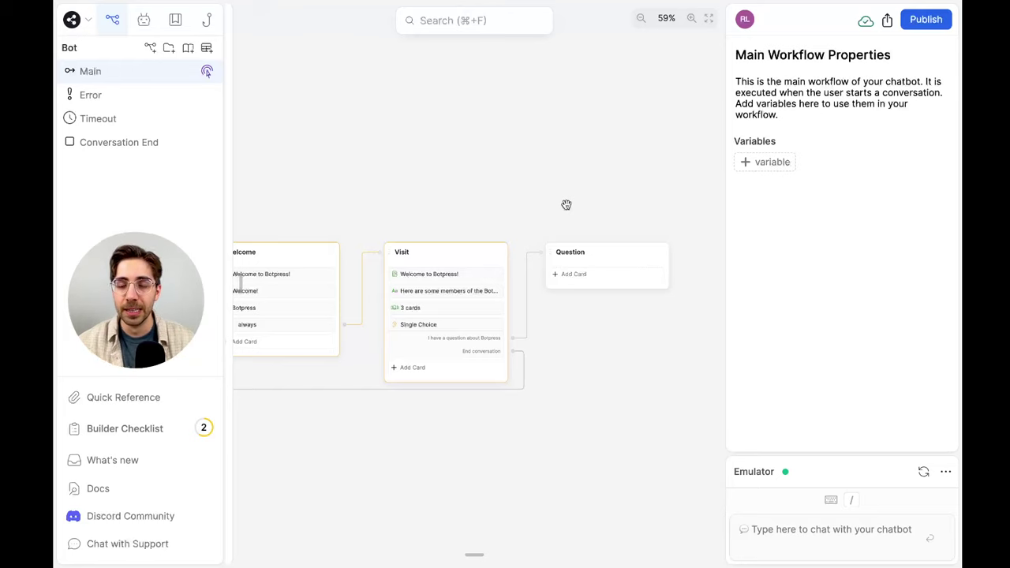
pyautogui.click(629, 280)
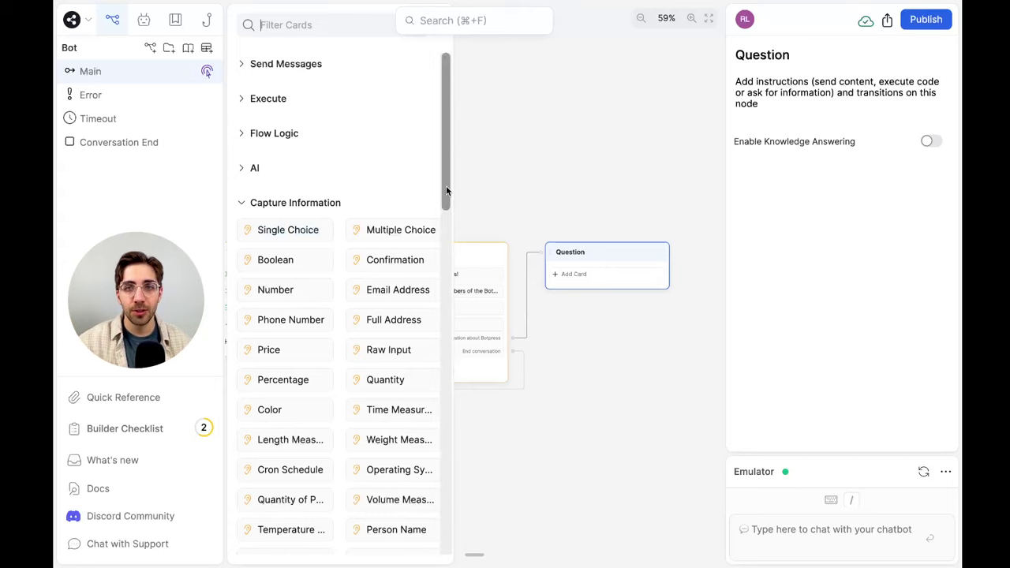
pyautogui.click(510, 162)
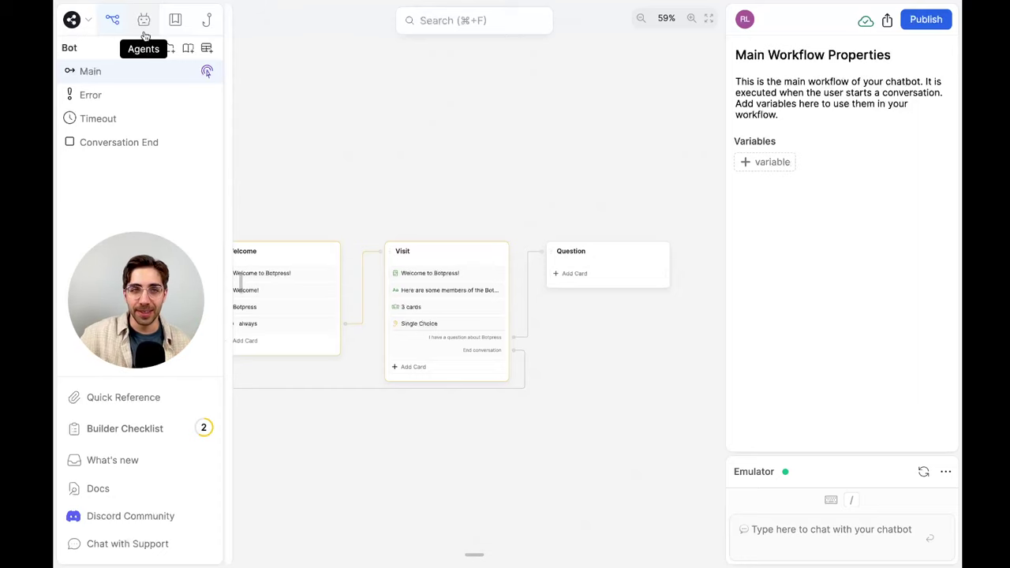
# List the bot's agents and review the Knowledge Agent's configuration before closing it
pyautogui.click(143, 24)
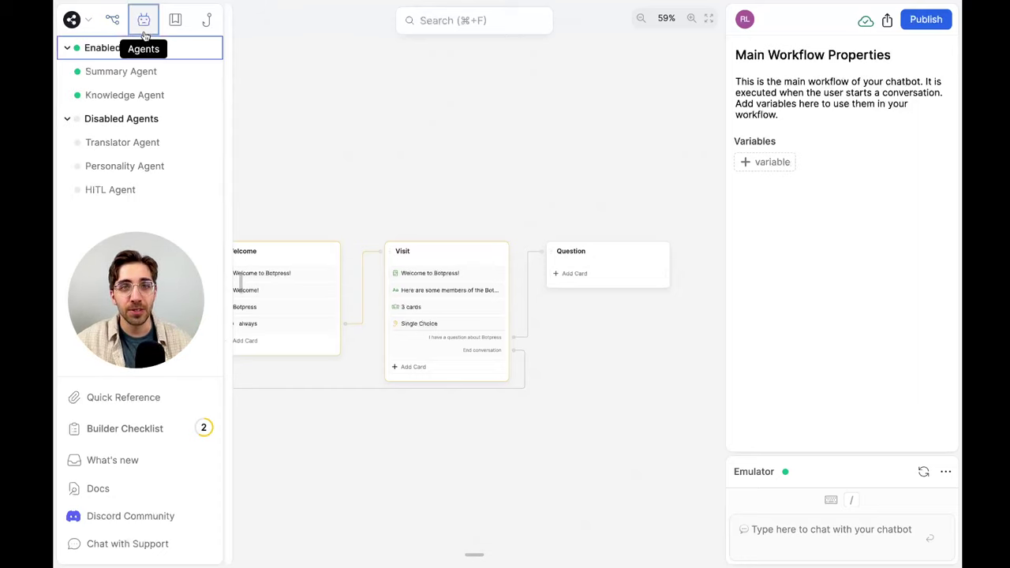
pyautogui.click(189, 94)
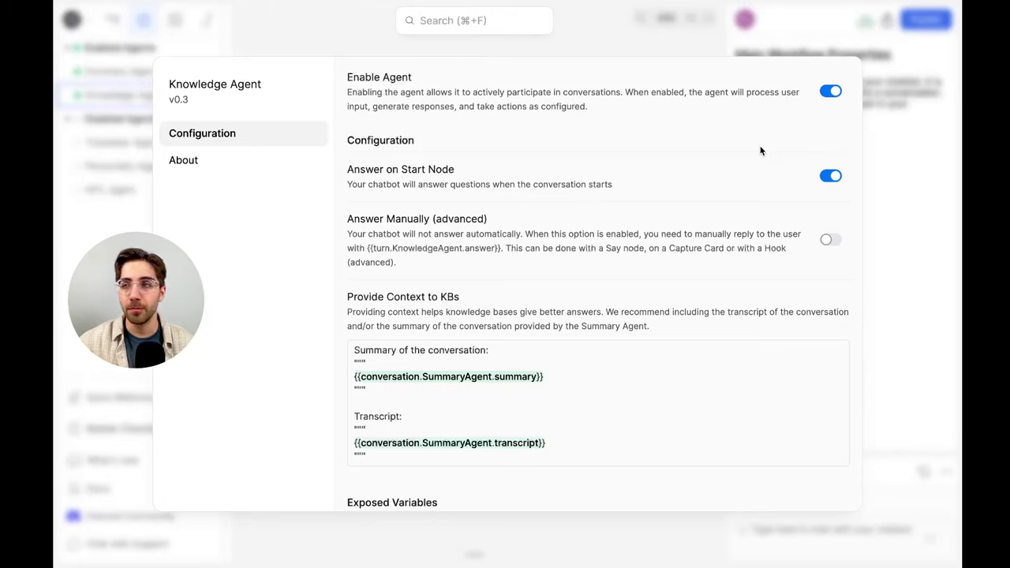
pyautogui.scroll(-3, 761, 151)
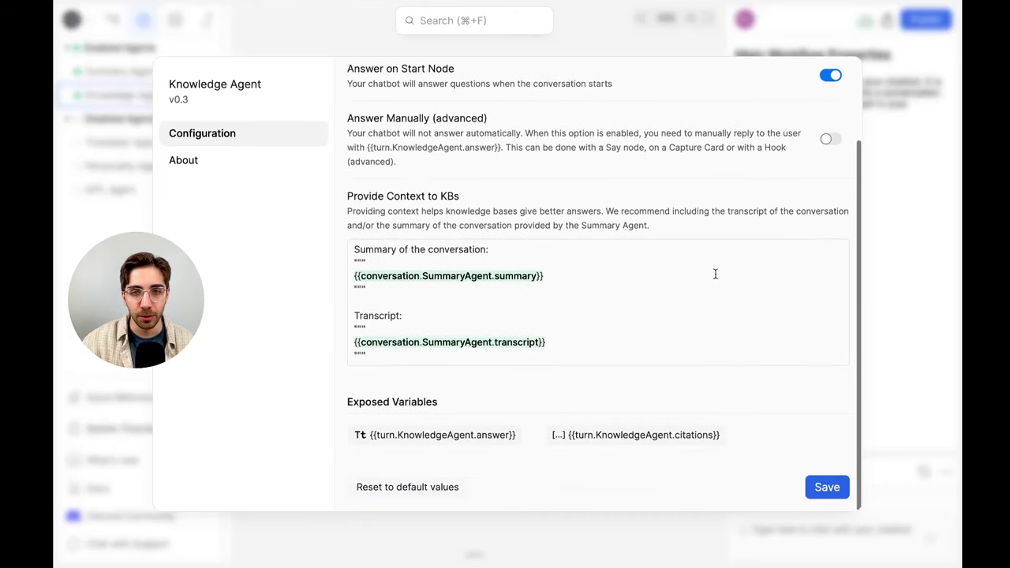
pyautogui.scroll(3, 715, 273)
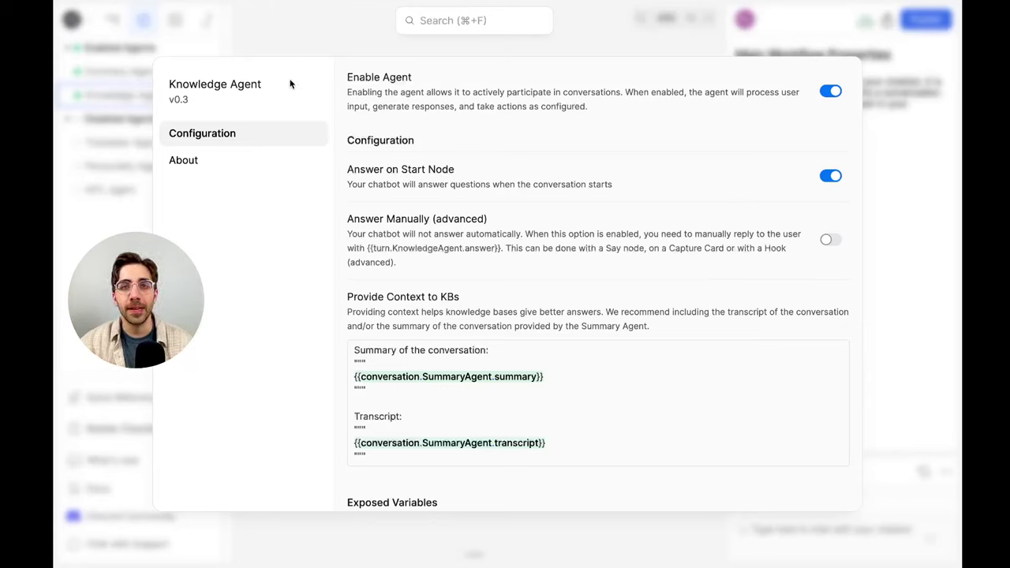
pyautogui.click(930, 218)
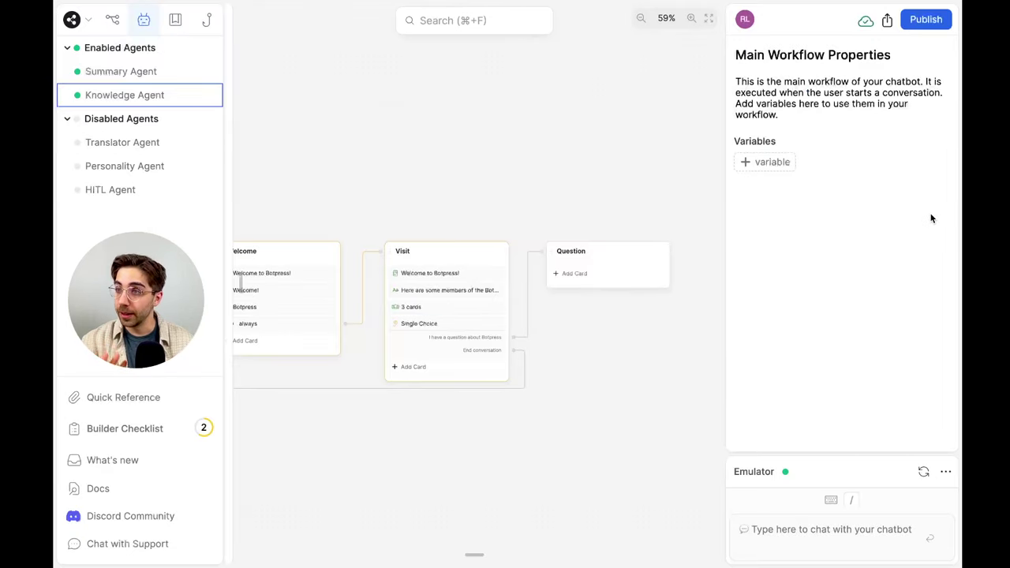
# Reopen the Knowledge Agent's settings, change an option there, and close them
pyautogui.click(132, 95)
pyautogui.click(827, 91)
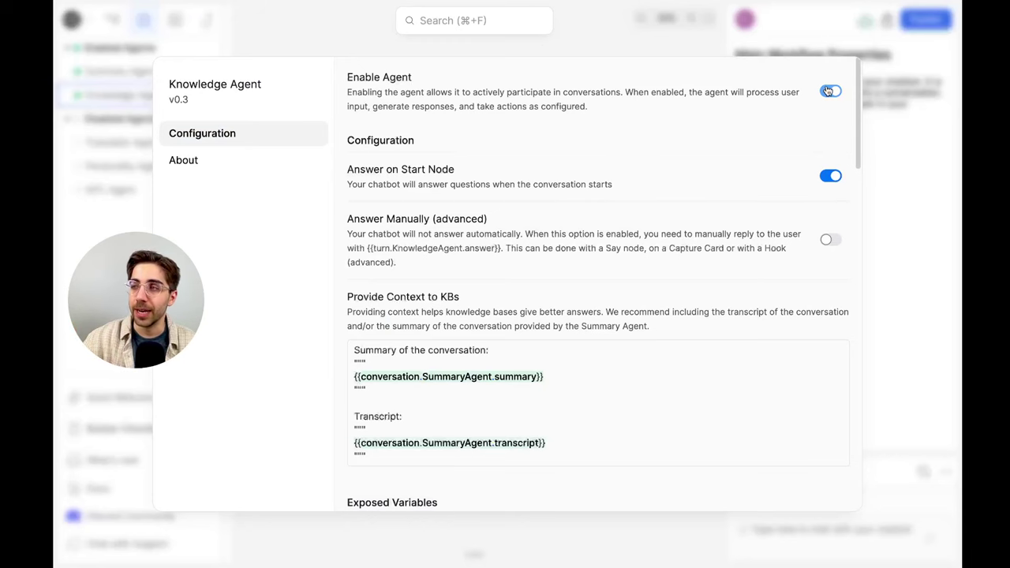
pyautogui.click(928, 152)
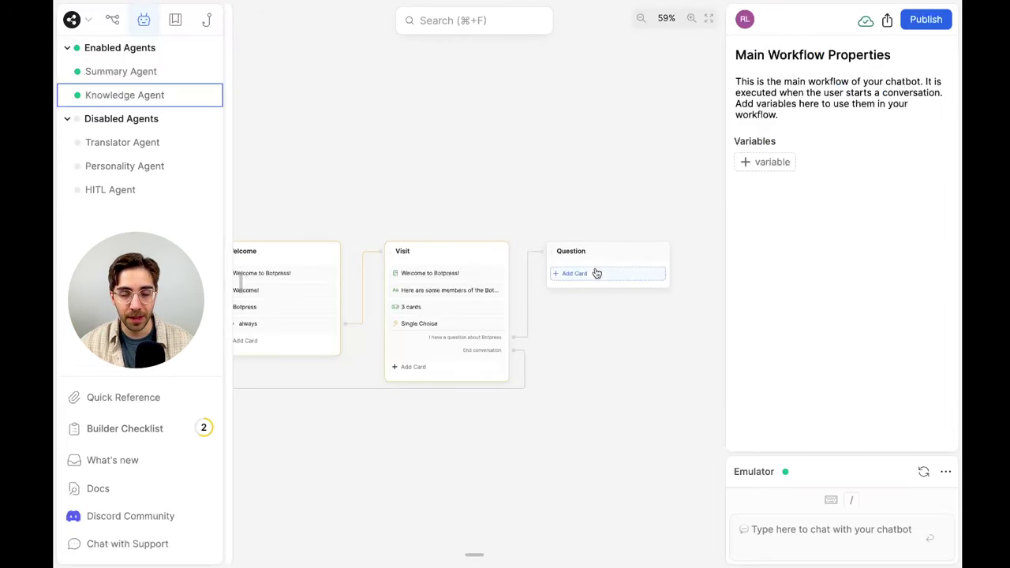
# Turn on Enable Knowledge Answering for the Question node and bring up its card list
pyautogui.click(634, 253)
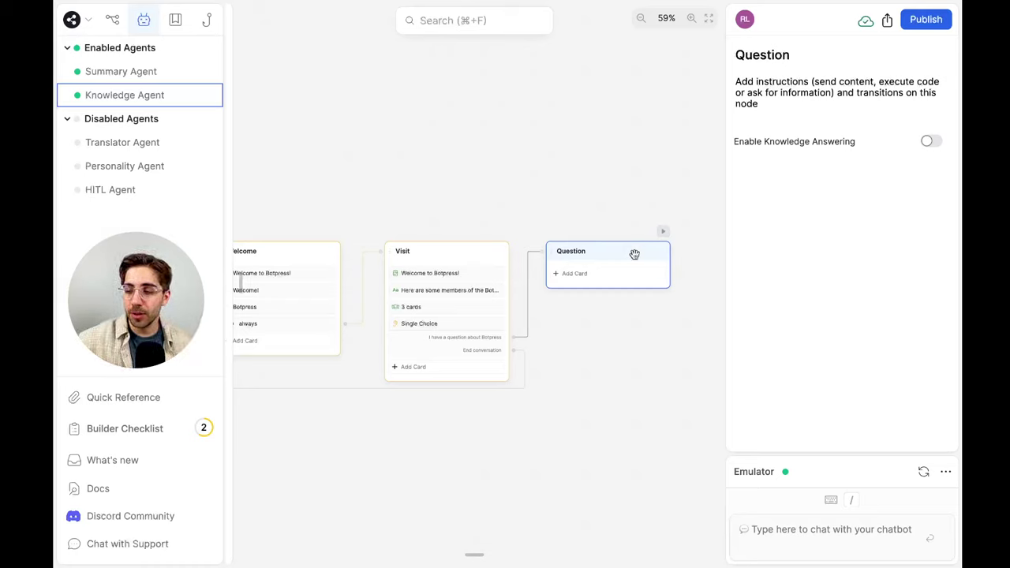
pyautogui.click(930, 142)
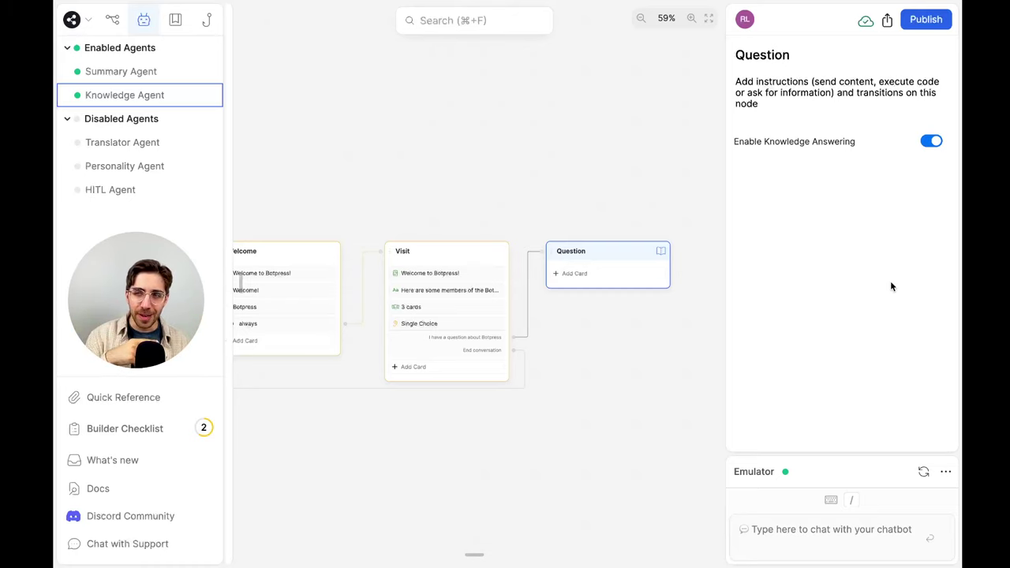
pyautogui.click(636, 276)
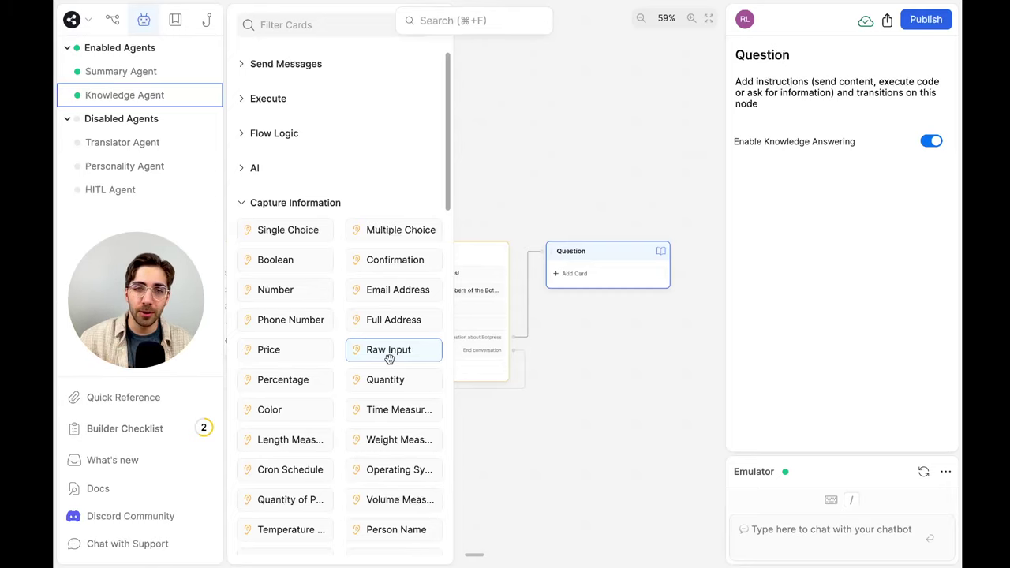
# Add a Raw Input card asking "Sure! What's your question?", storing the reply in workflow.userQuestion
pyautogui.moveTo(389, 359); pyautogui.dragTo(624, 276)
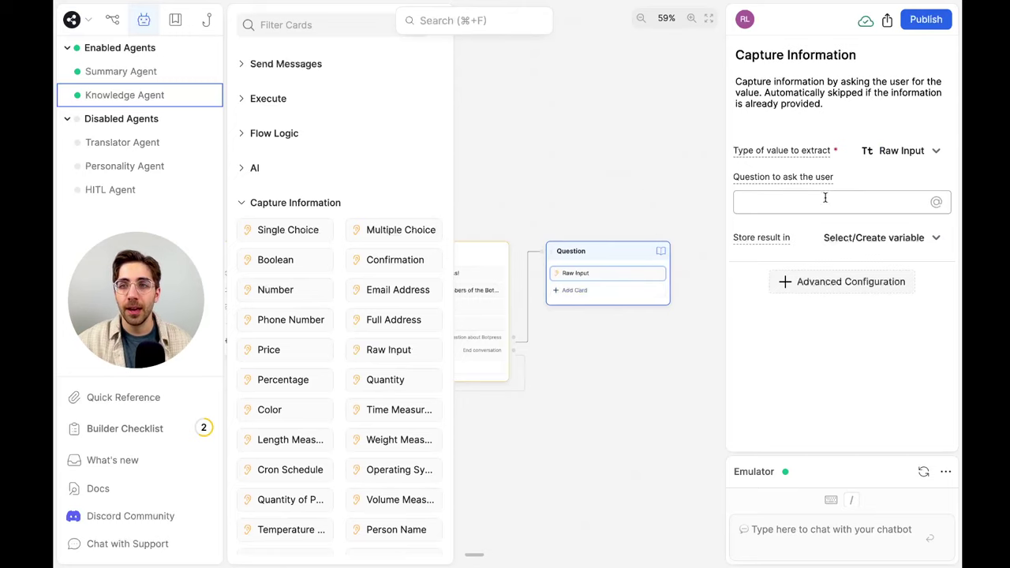
pyautogui.click(689, 199)
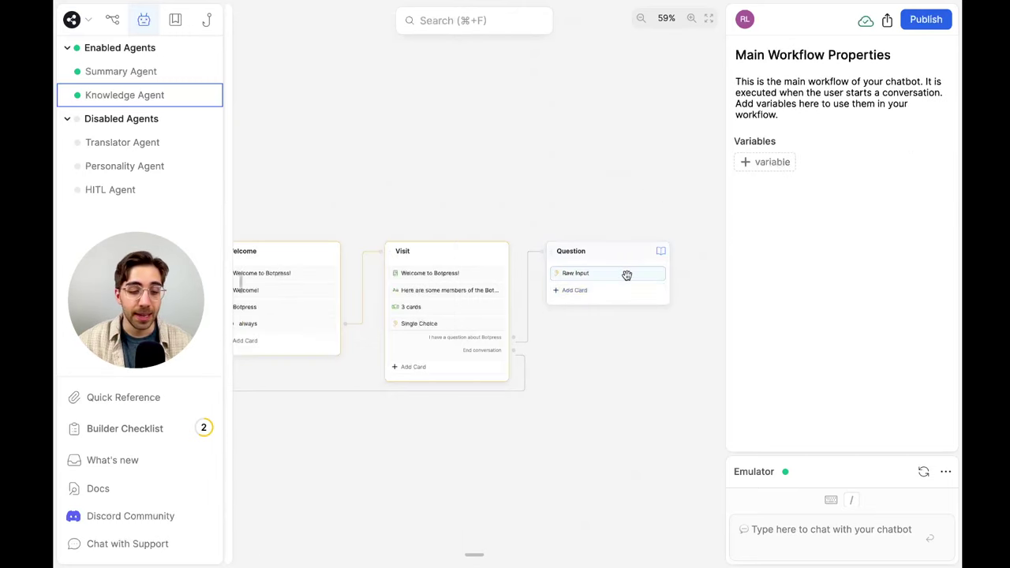
pyautogui.click(617, 274)
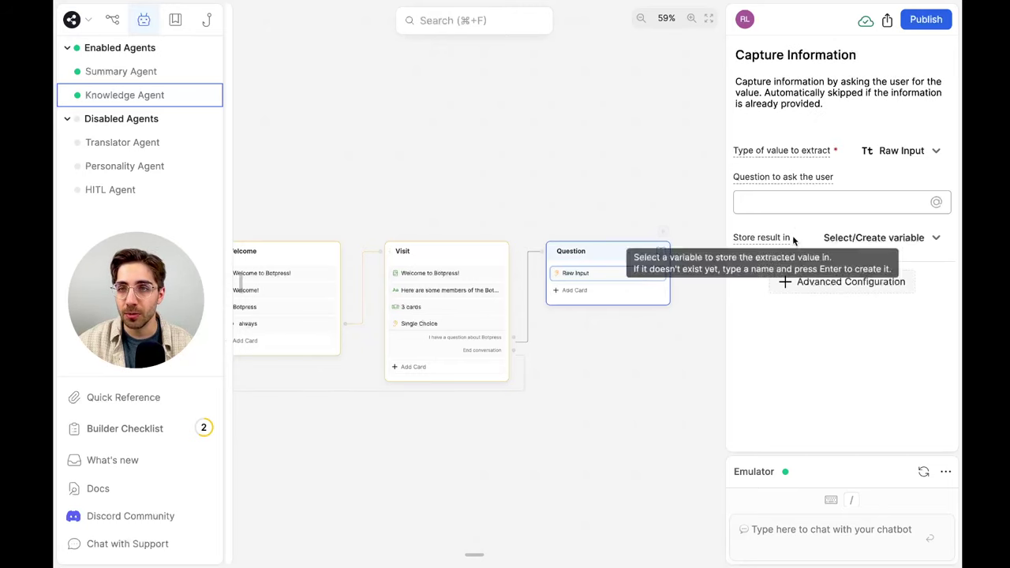
pyautogui.click(809, 204)
pyautogui.write('Sure! Wh')
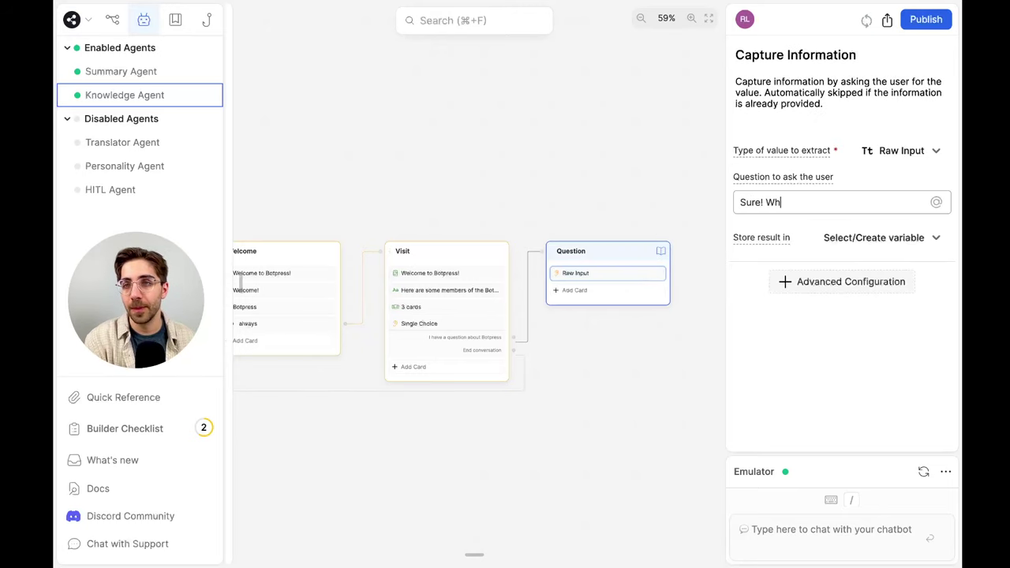
pyautogui.write("at's your question")
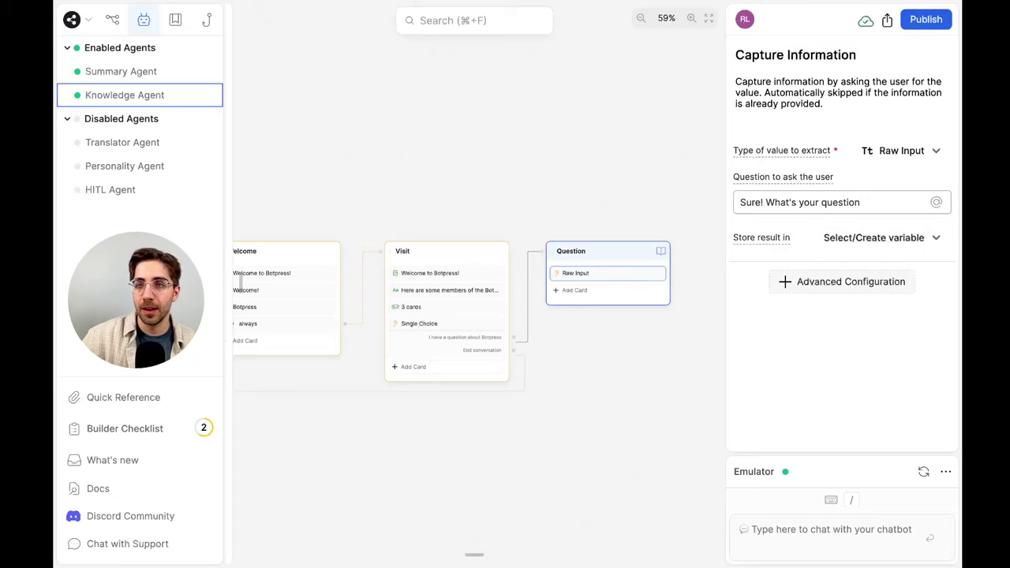
pyautogui.write('?')
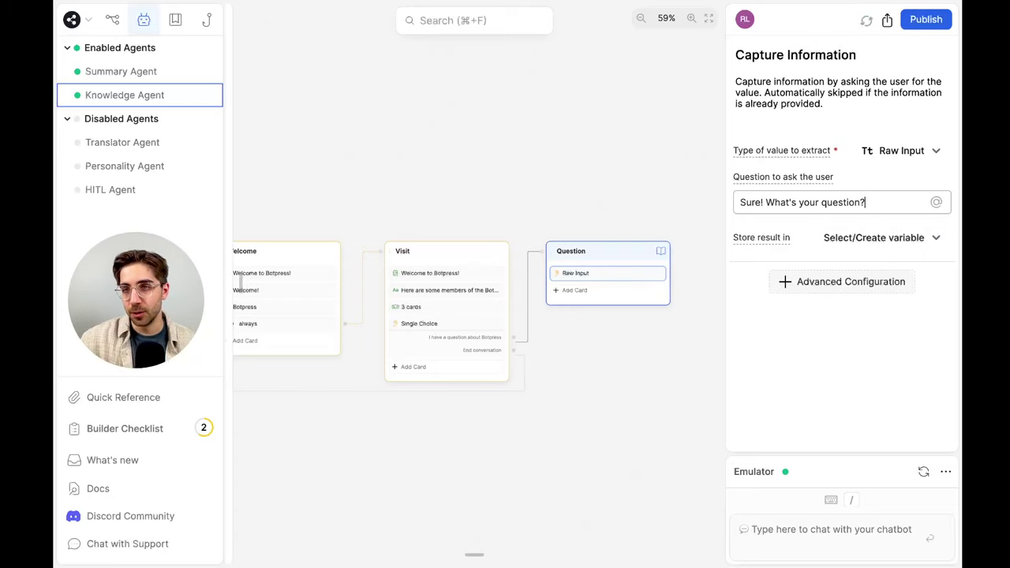
pyautogui.click(922, 239)
pyautogui.write('userQuestion')
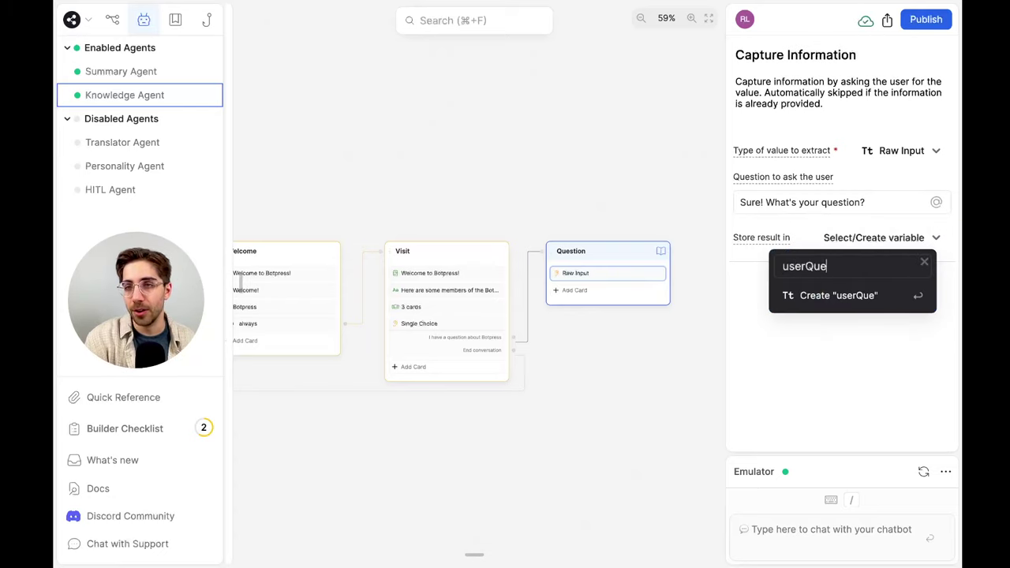
pyautogui.press('Return')
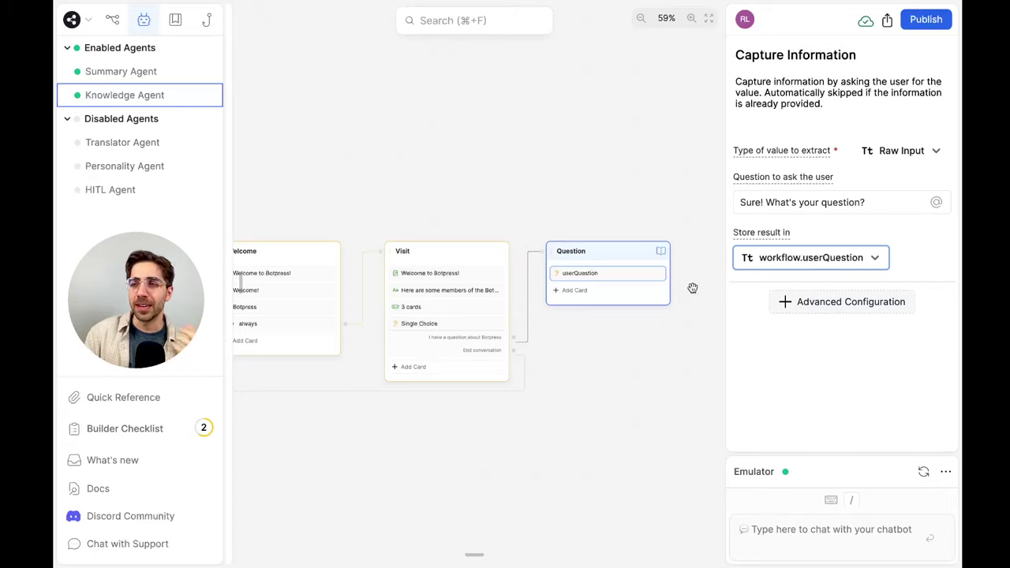
pyautogui.click(113, 22)
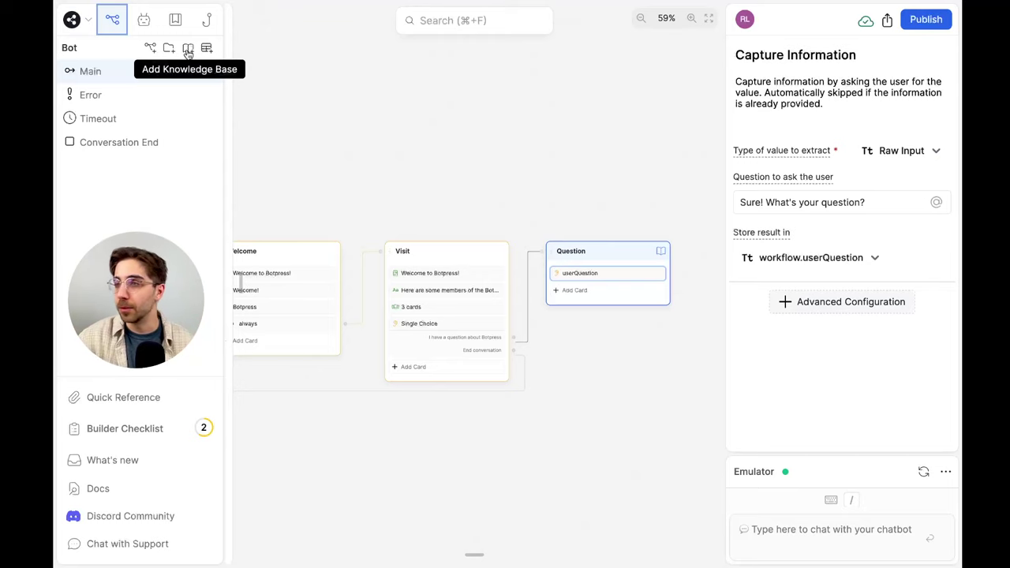
# Add a new knowledge base and rename it from 'New KB1' to 'Botpress'
pyautogui.click(188, 50)
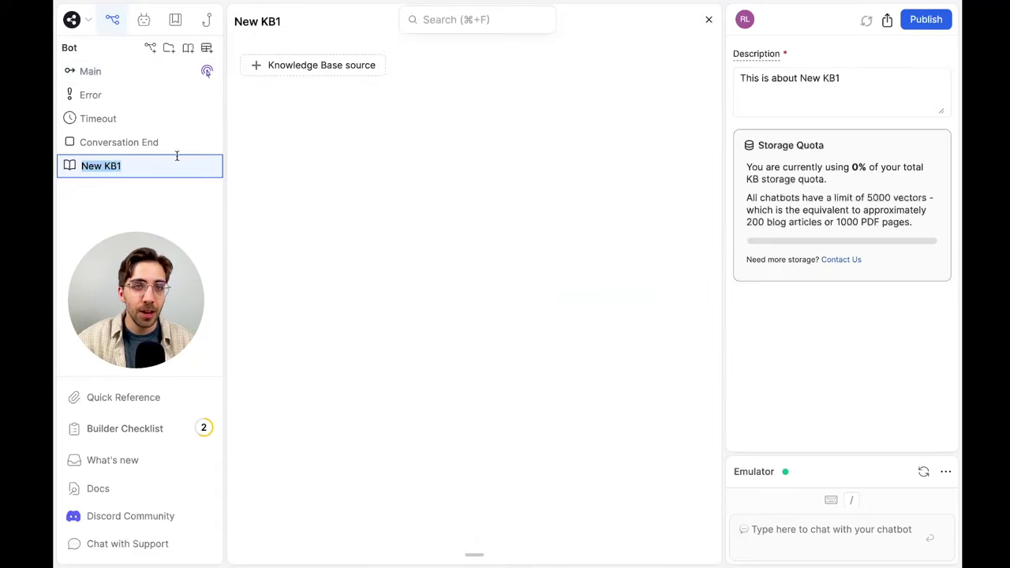
pyautogui.write('Botpress')
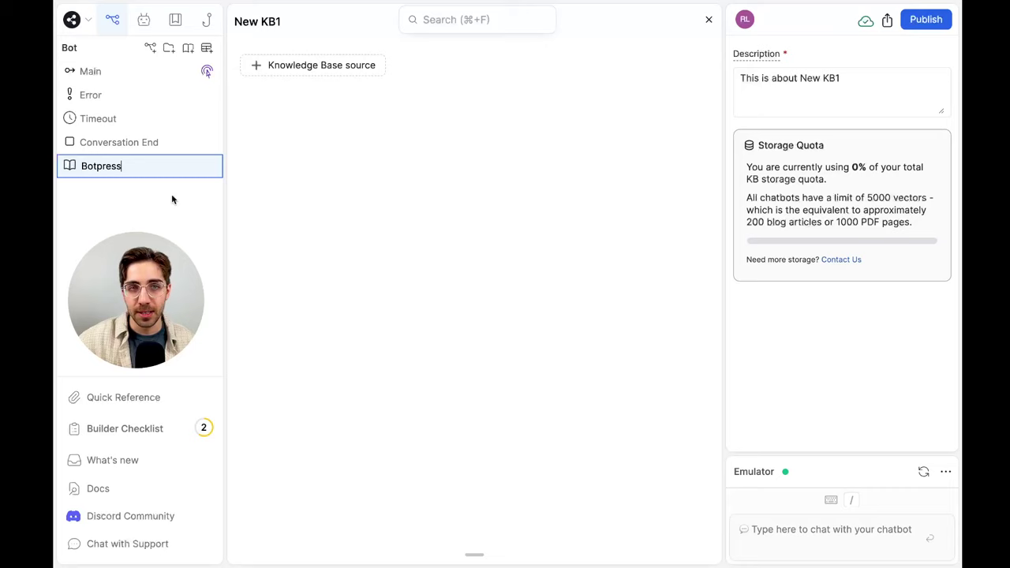
pyautogui.press('Return')
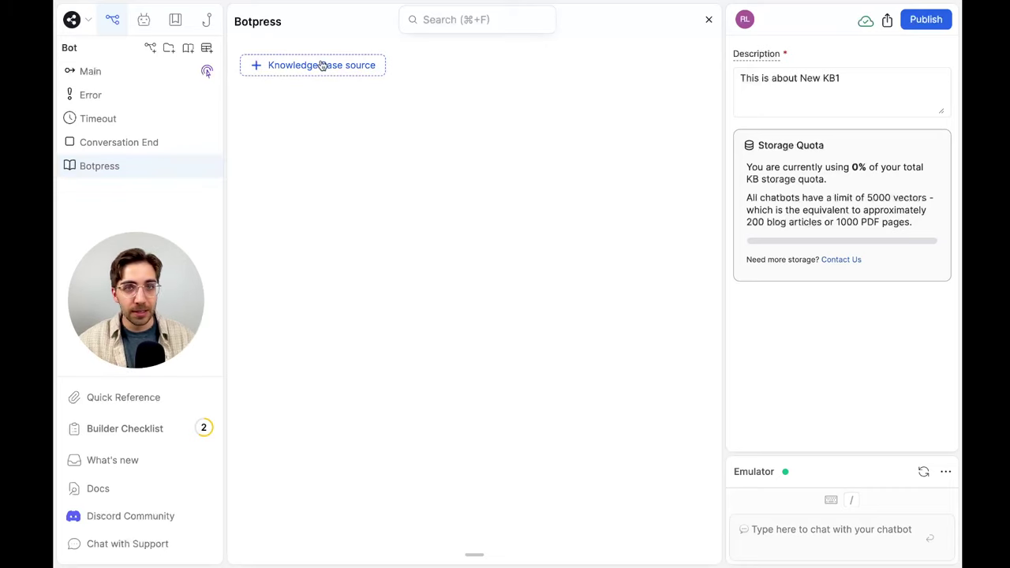
# Show the list of source types available for the Botpress knowledge base
pyautogui.click(322, 65)
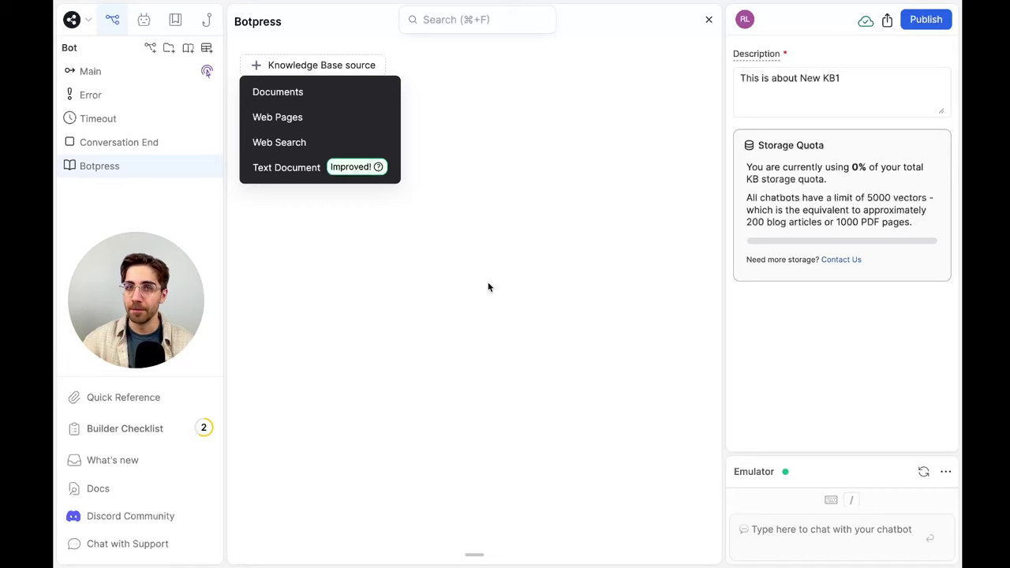
pyautogui.click(313, 126)
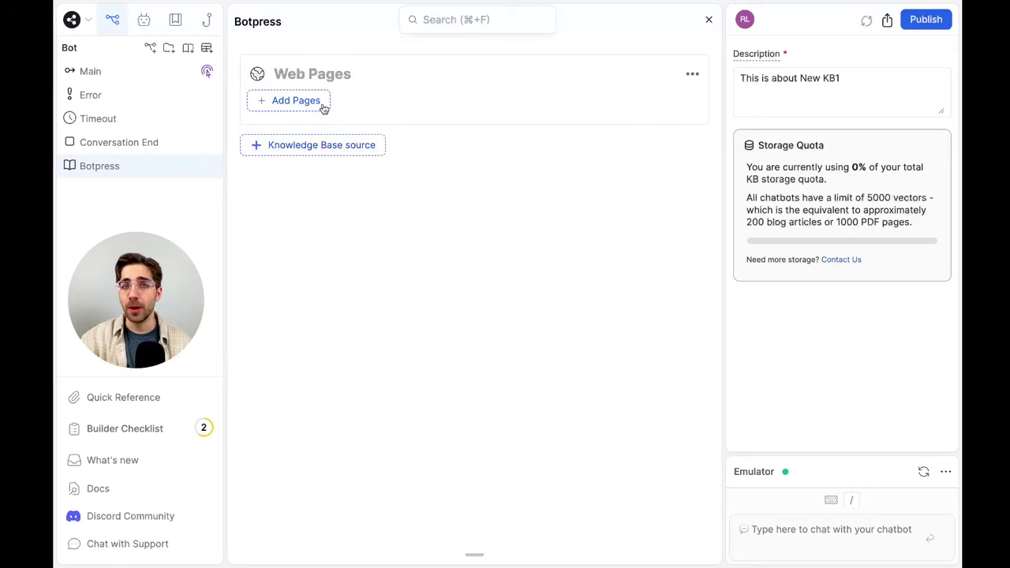
pyautogui.click(322, 104)
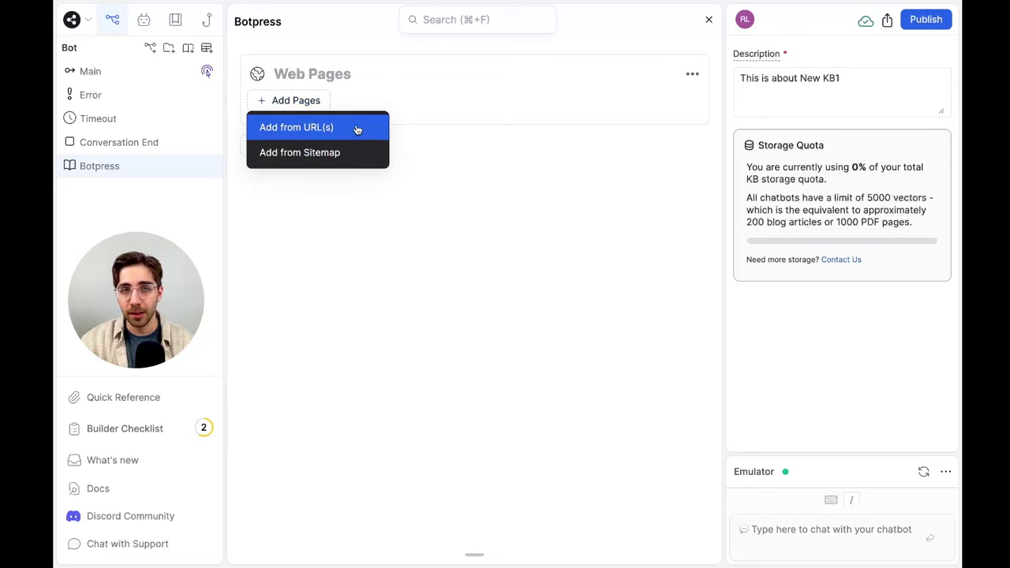
pyautogui.click(356, 129)
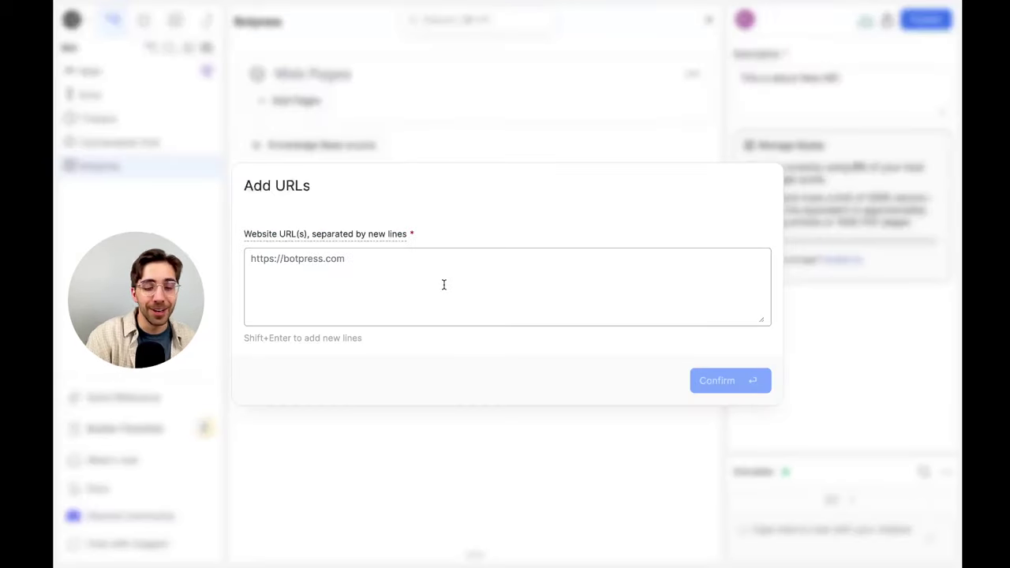
pyautogui.write('https://botpress.co')
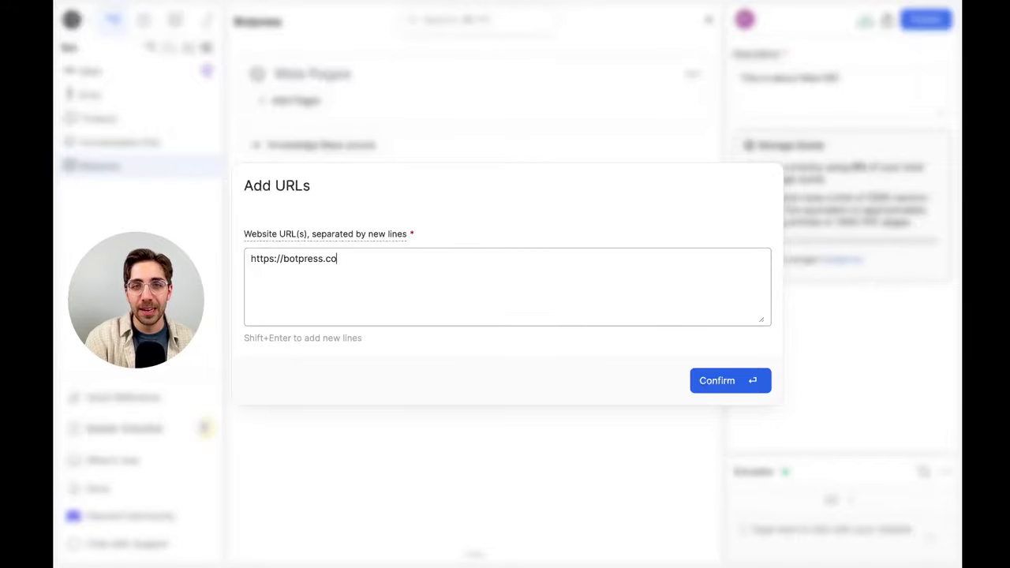
pyautogui.press('Return')
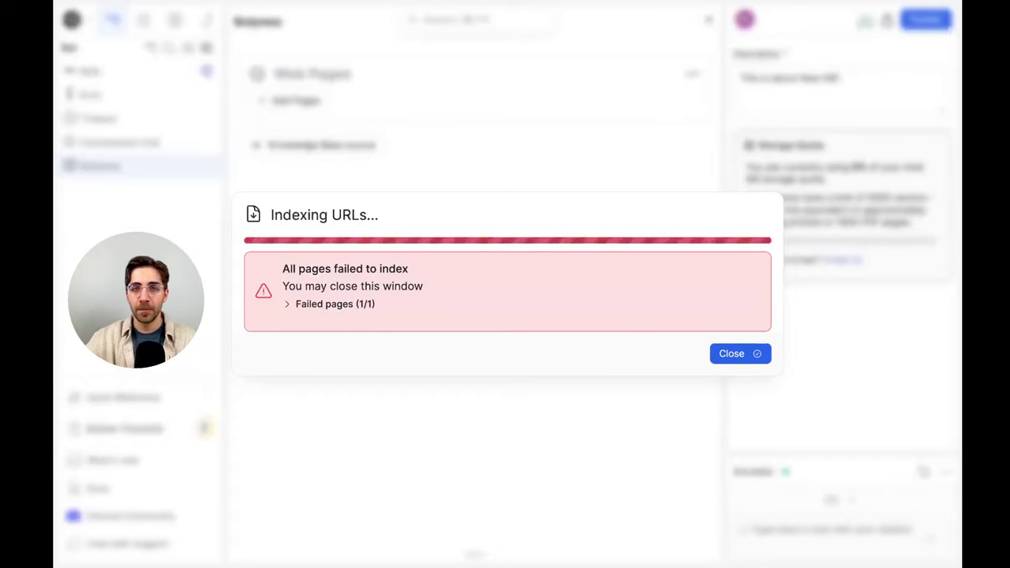
pyautogui.click(759, 354)
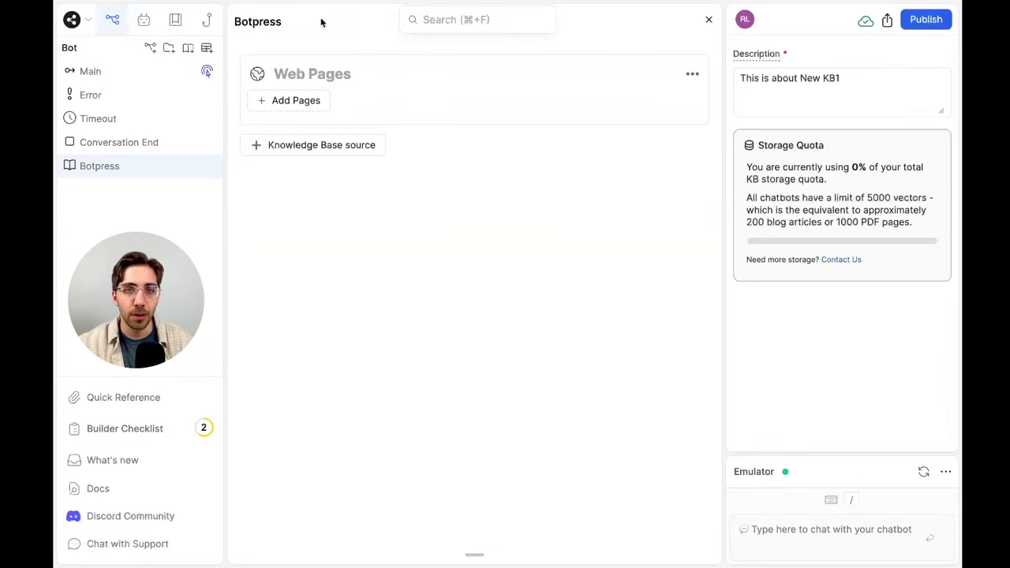
pyautogui.click(692, 72)
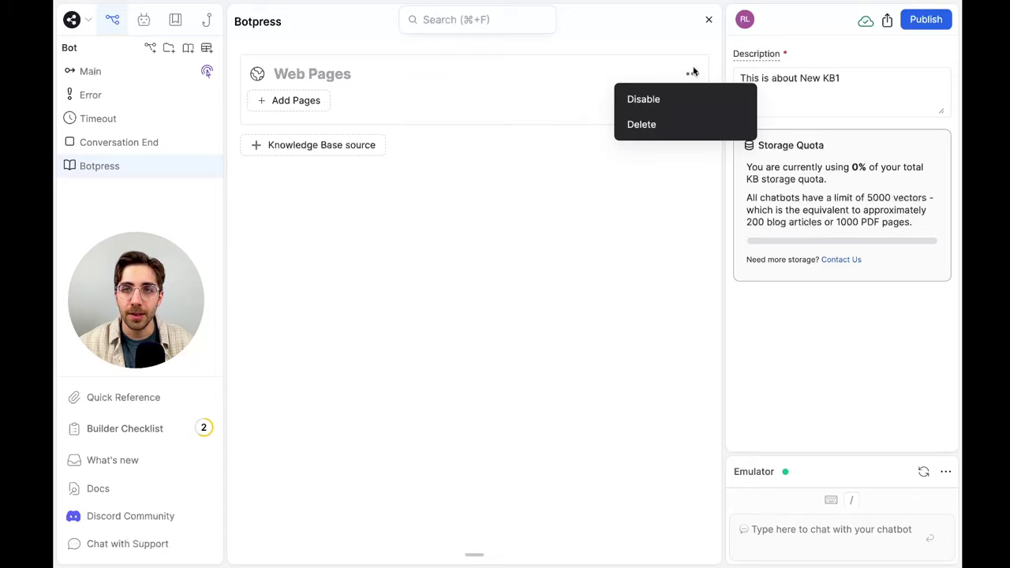
pyautogui.click(653, 124)
# Add a Web Search source limited to botpress.com, then return to the Main workflow
pyautogui.click(358, 69)
pyautogui.click(314, 142)
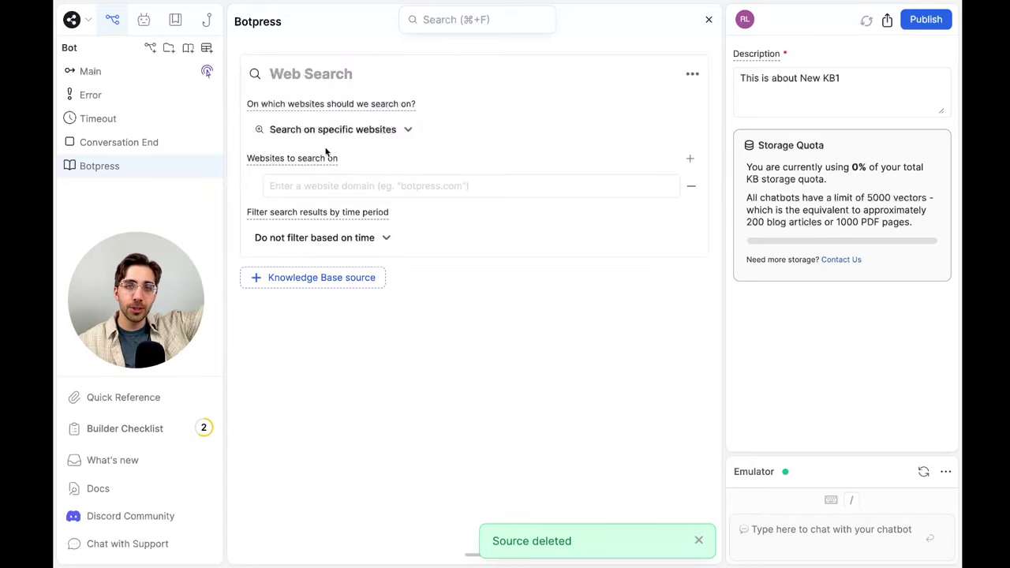
pyautogui.click(352, 131)
pyautogui.click(354, 161)
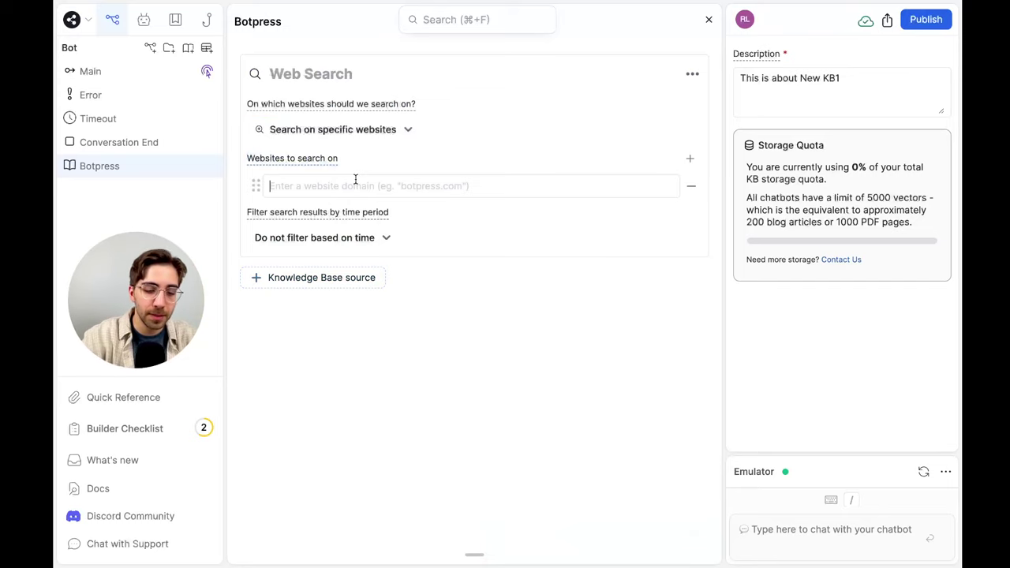
pyautogui.write('botpress.com')
pyautogui.press('Return')
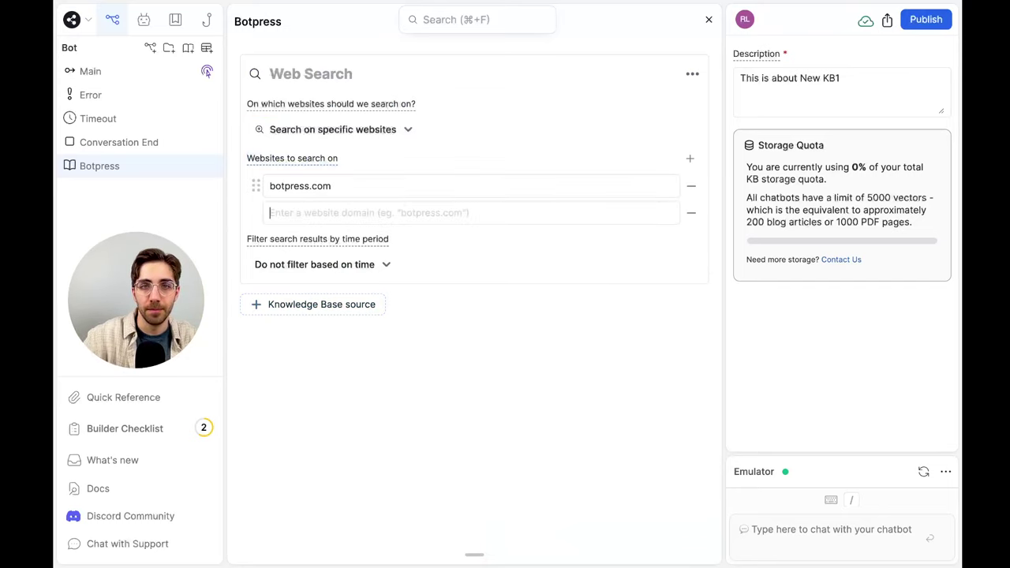
pyautogui.click(691, 212)
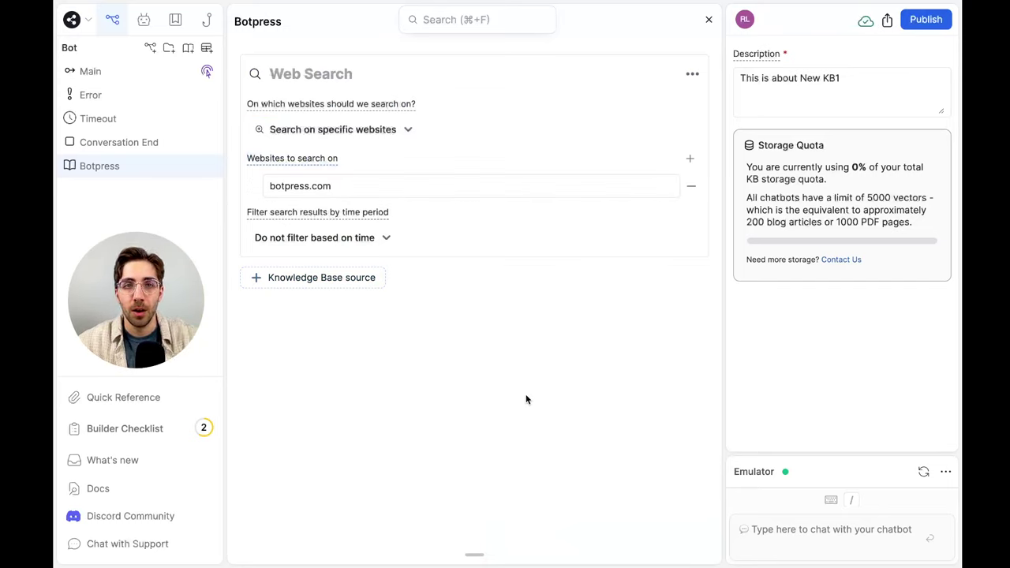
pyautogui.click(134, 142)
pyautogui.click(133, 164)
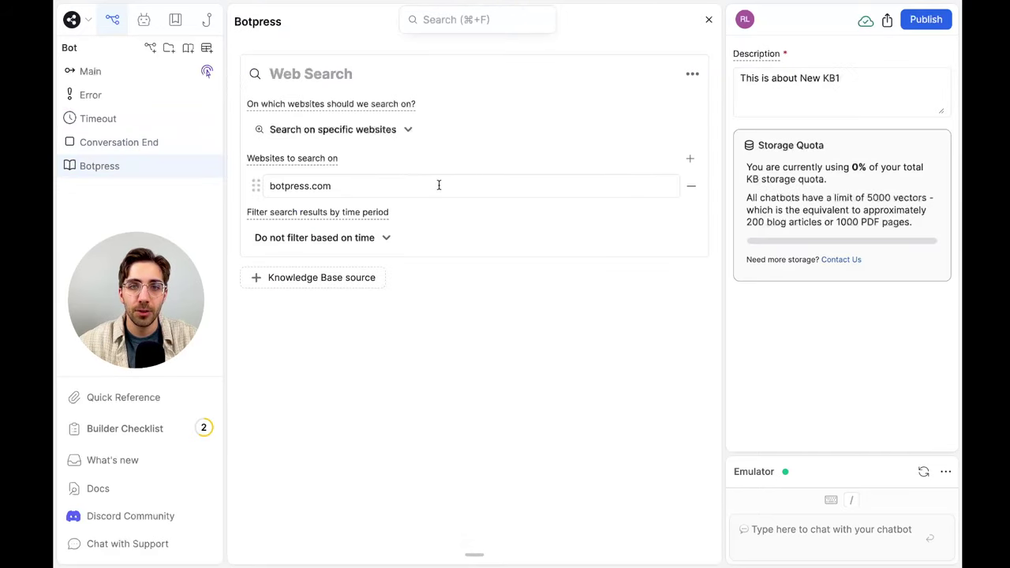
pyautogui.click(124, 68)
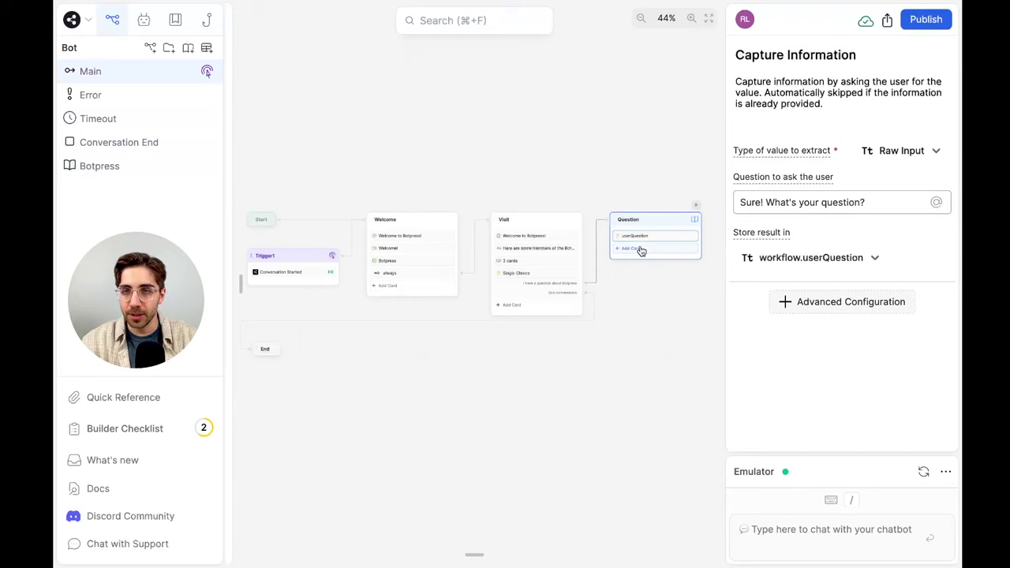
# Start a test conversation in the emulator by sending 'Hi'
pyautogui.scroll(5, 641, 250)
pyautogui.hscroll(3, 640, 247)
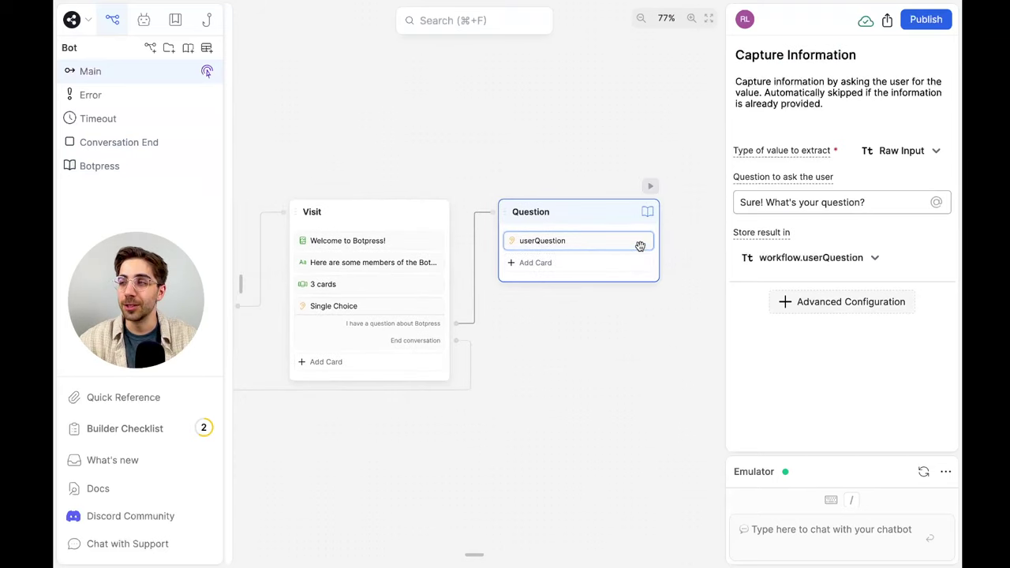
pyautogui.click(831, 202)
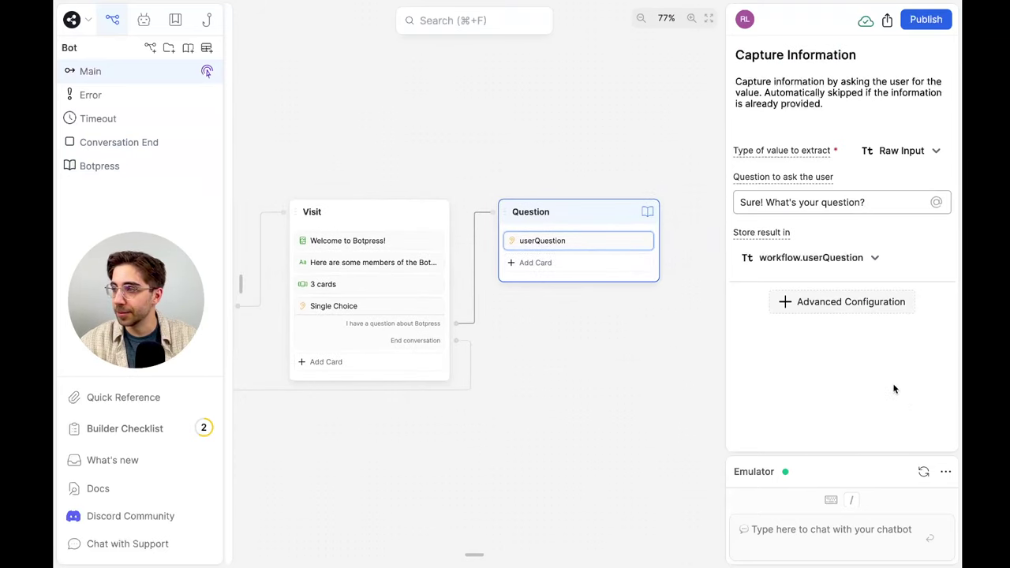
pyautogui.click(875, 545)
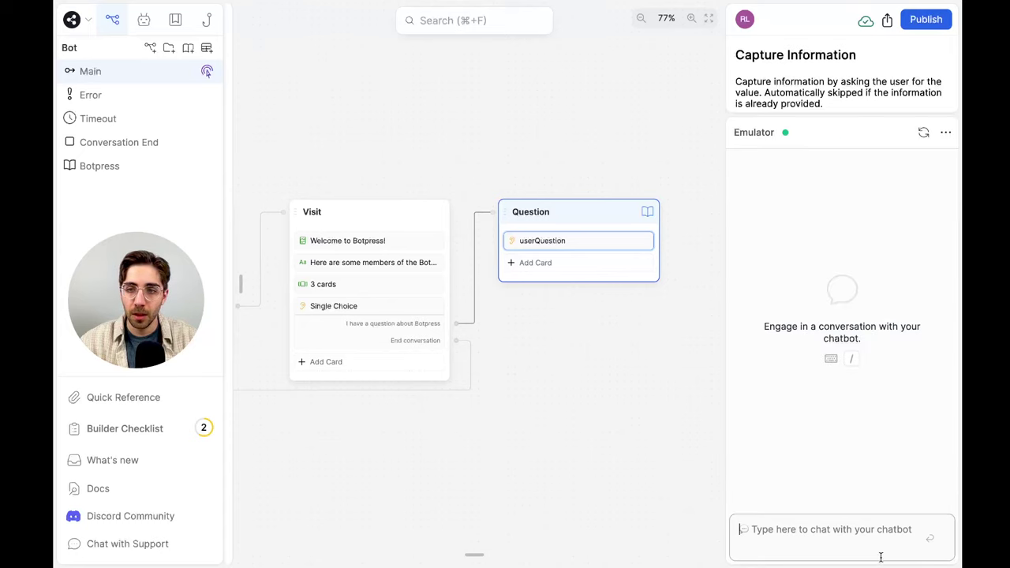
pyautogui.write('Hi')
pyautogui.press('Return')
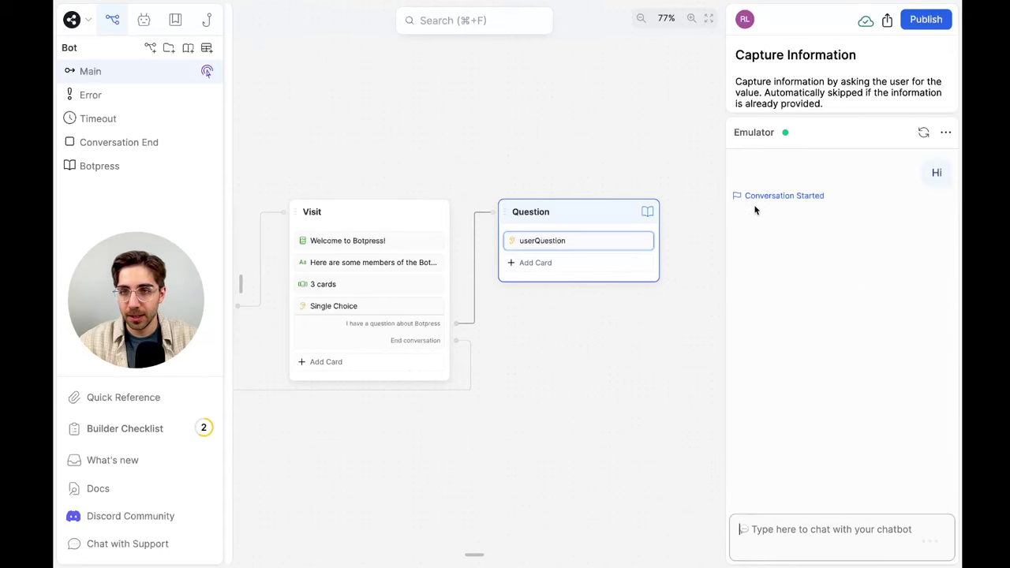
# Browse the team carousel, choose 'I have a question about Botpress' and ask 'What is Botpress?'
pyautogui.scroll(10, 872, 298)
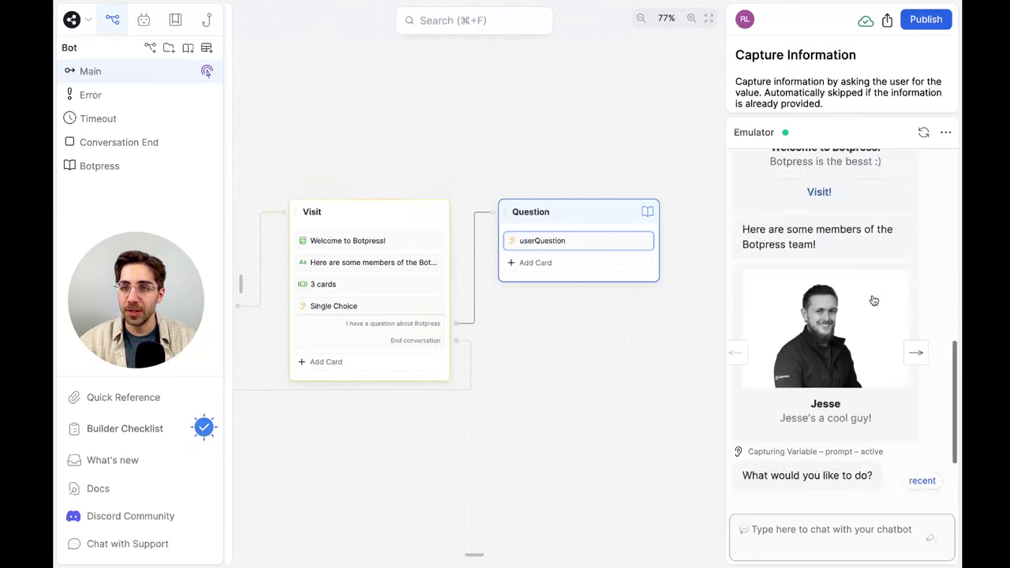
pyautogui.scroll(1, 865, 185)
pyautogui.scroll(-4, 859, 205)
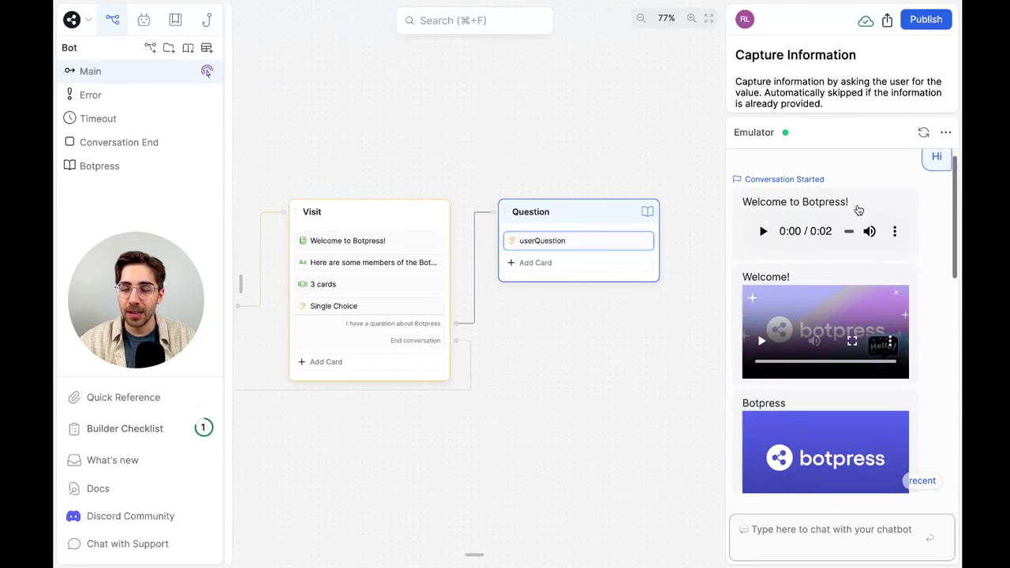
pyautogui.scroll(-10, 857, 209)
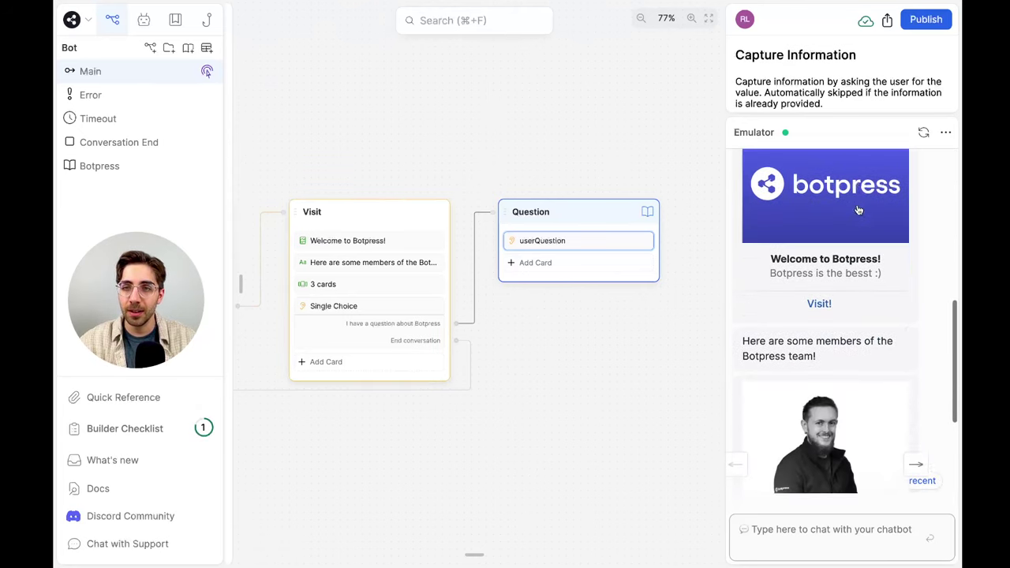
pyautogui.scroll(-2, 858, 209)
pyautogui.click(917, 271)
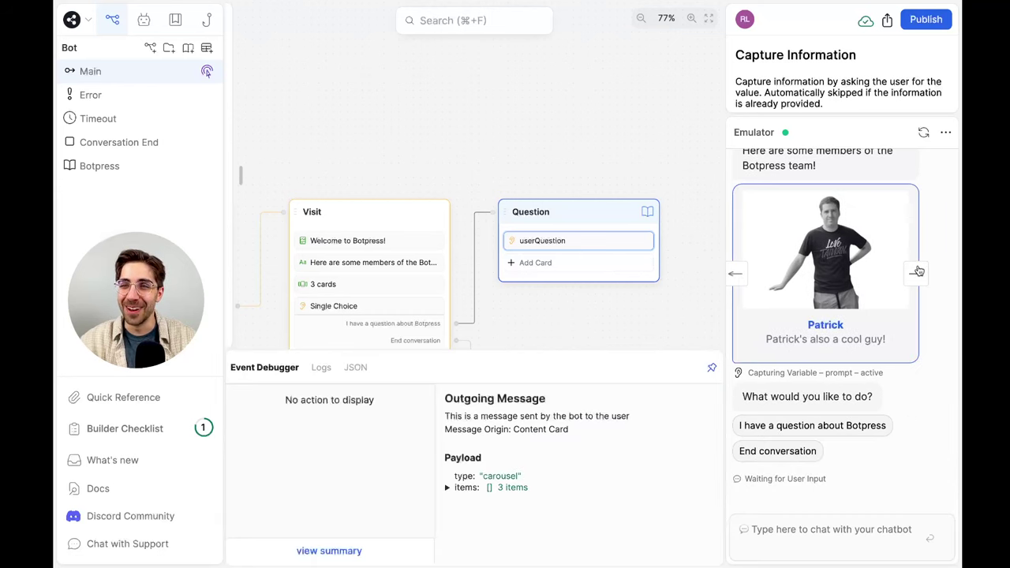
pyautogui.click(917, 271)
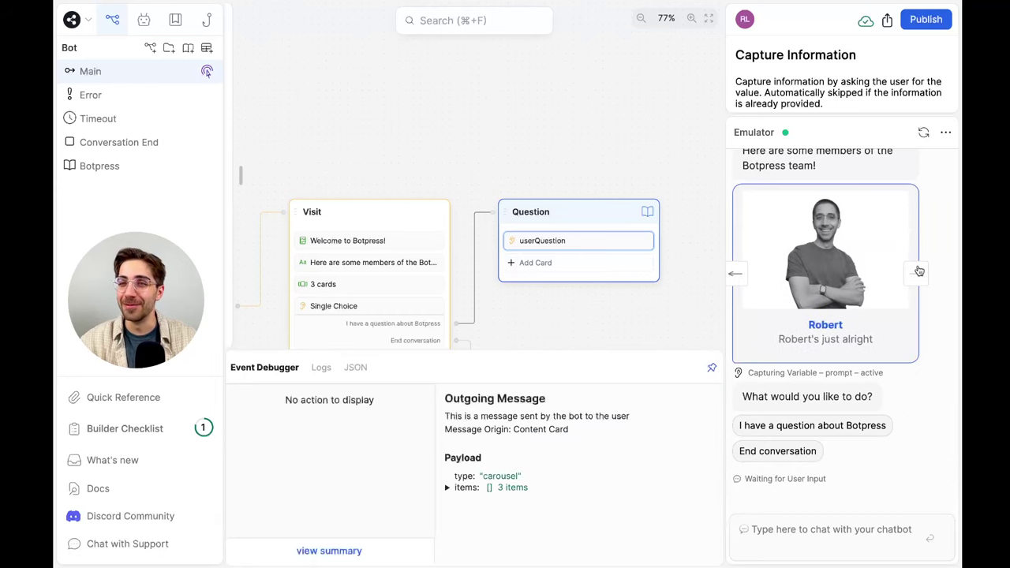
pyautogui.click(865, 432)
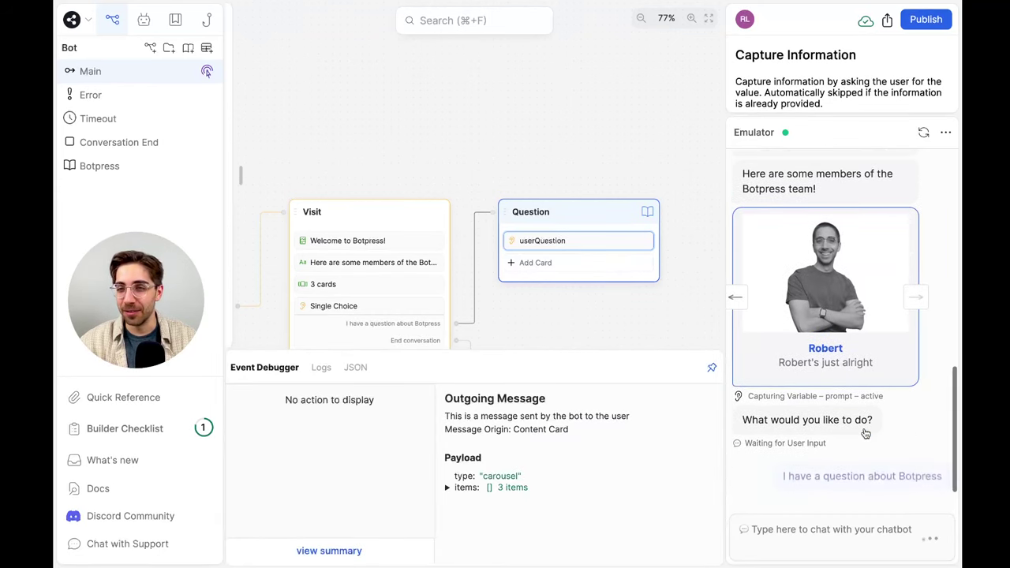
pyautogui.click(842, 531)
pyautogui.write('What is Botpress?')
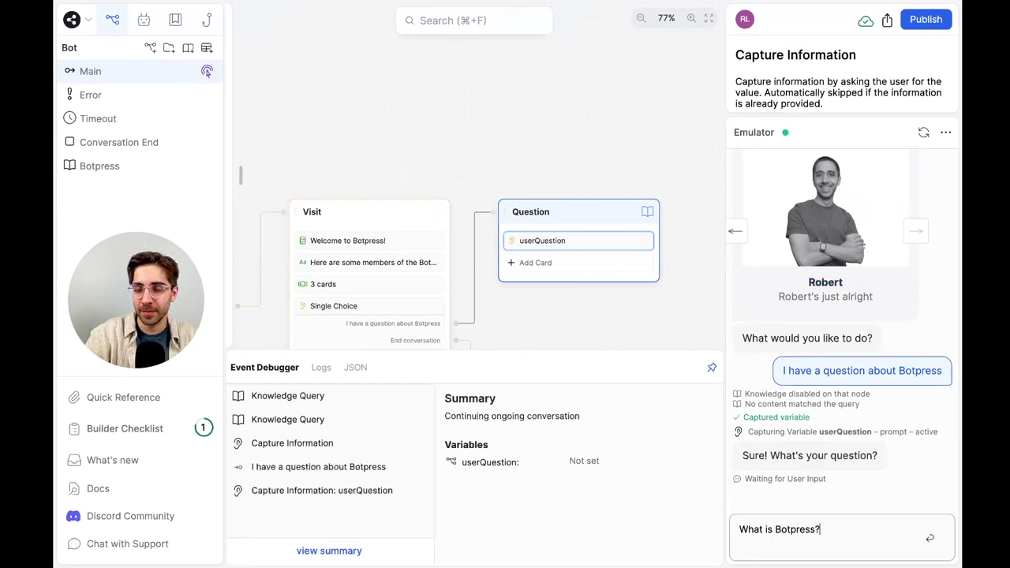
pyautogui.press('Return')
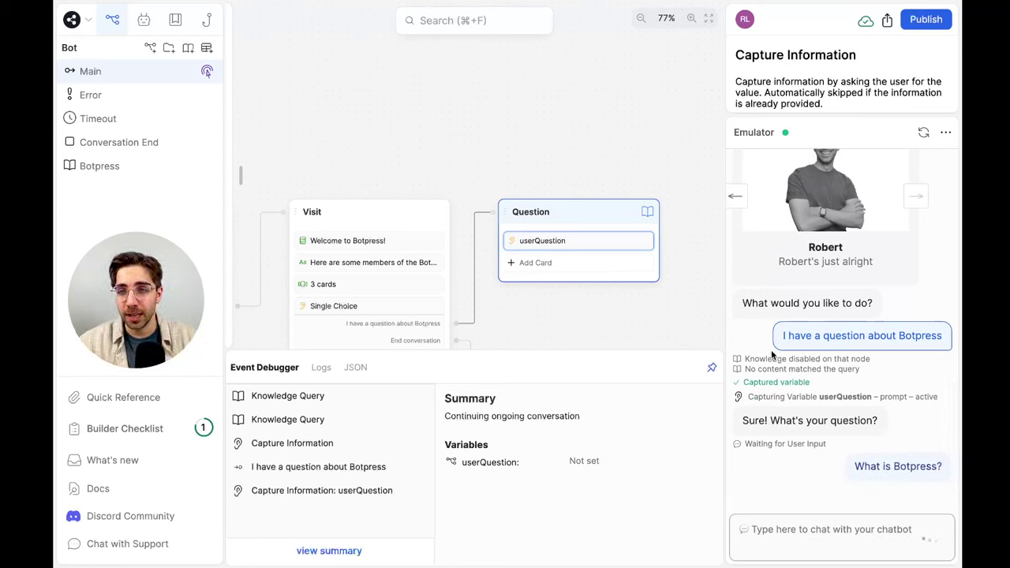
pyautogui.click(863, 544)
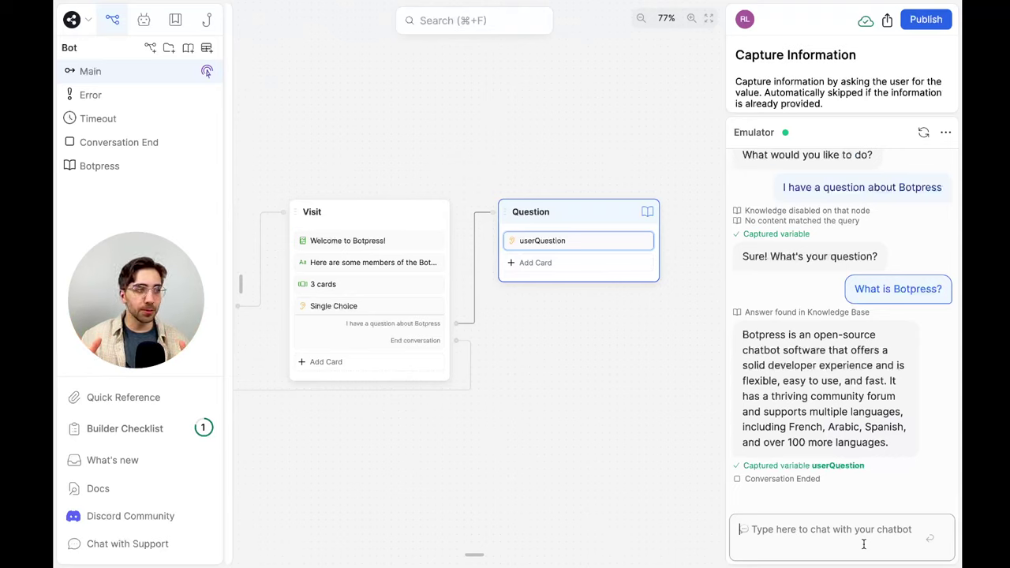
# Drag a Single Choice card from Capture Information into the Question node below userQuestion
pyautogui.click(593, 260)
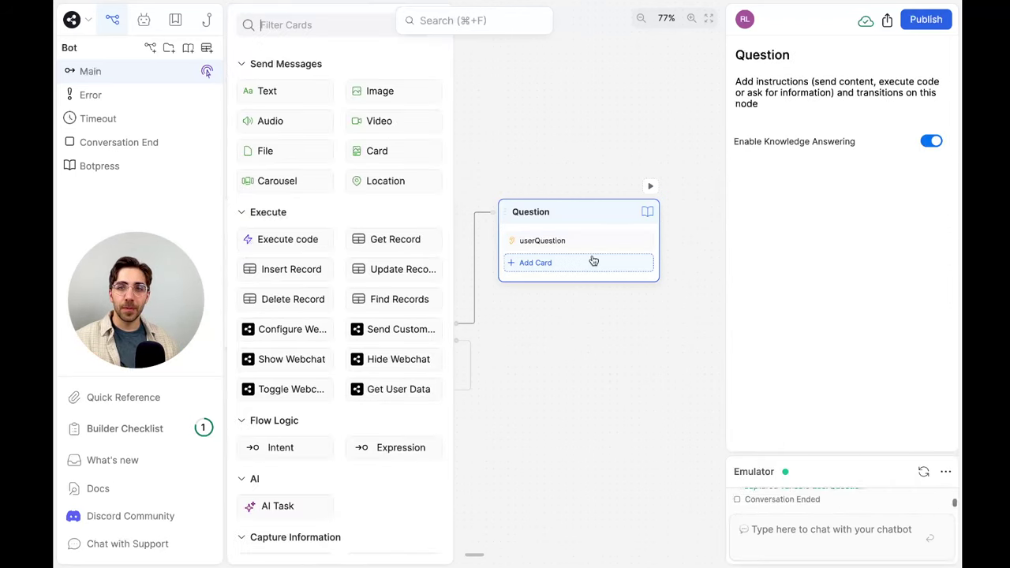
pyautogui.click(604, 326)
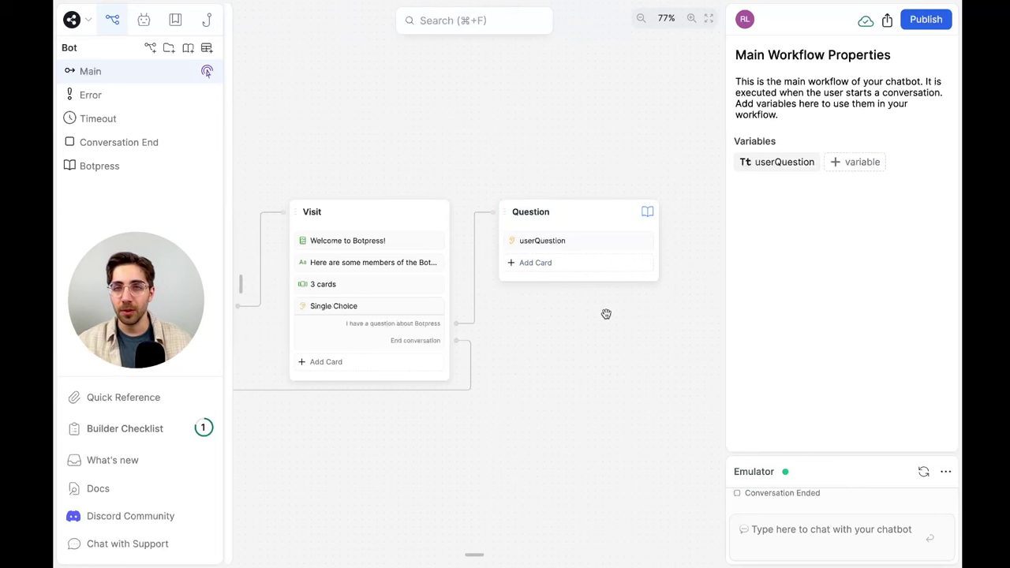
pyautogui.click(614, 271)
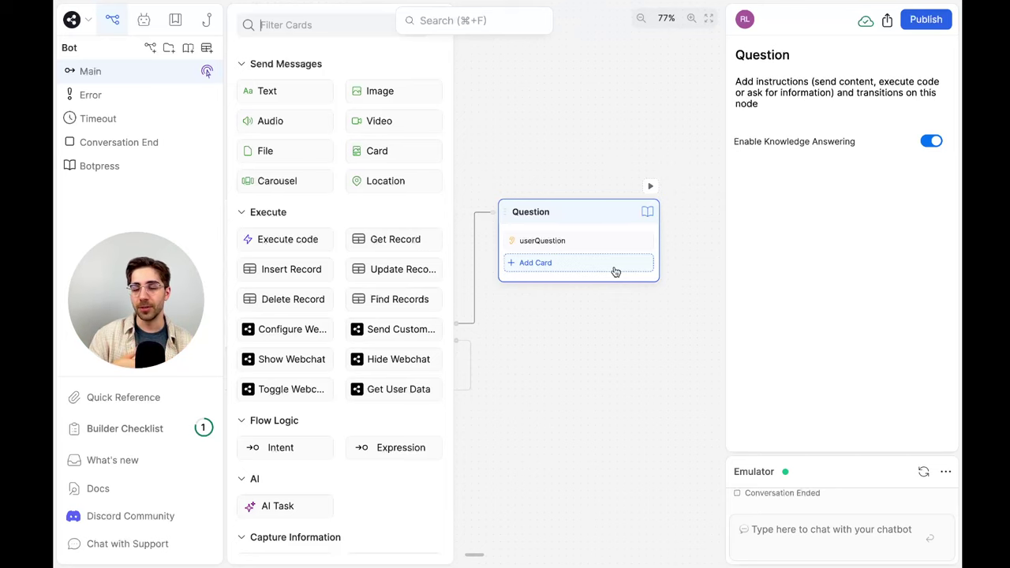
pyautogui.scroll(-5, 347, 284)
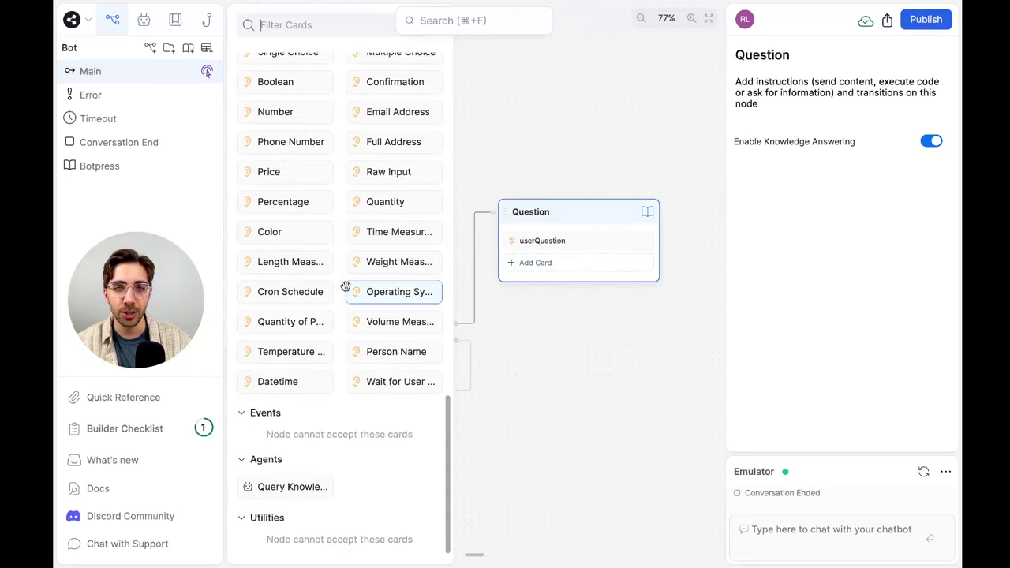
pyautogui.scroll(1, 306, 223)
pyautogui.moveTo(303, 332); pyautogui.dragTo(530, 261)
pyautogui.click(604, 319)
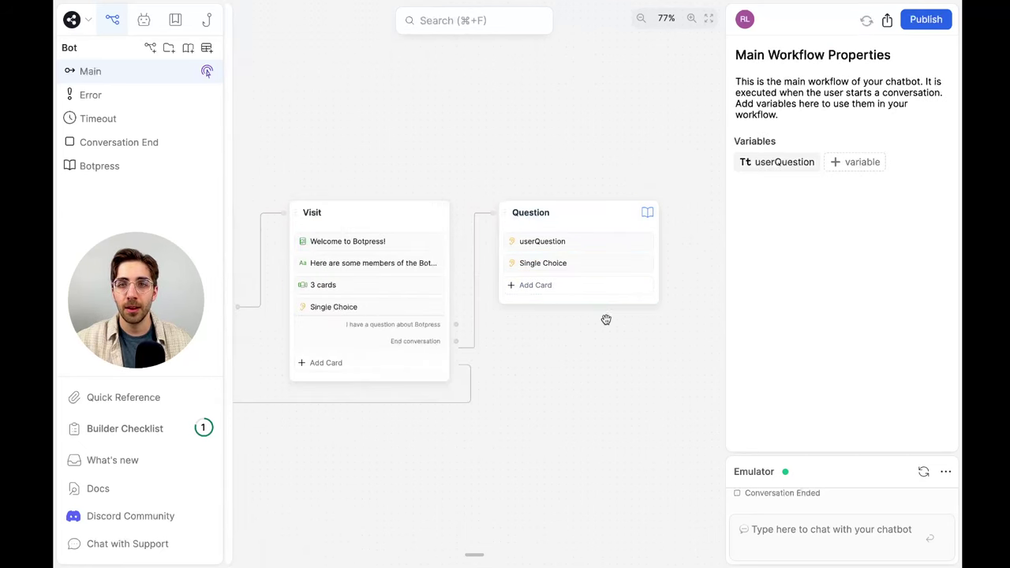
pyautogui.click(623, 264)
# Have the Single Choice card ask 'Do you have any other questions?' with choices No and Yes
pyautogui.click(828, 301)
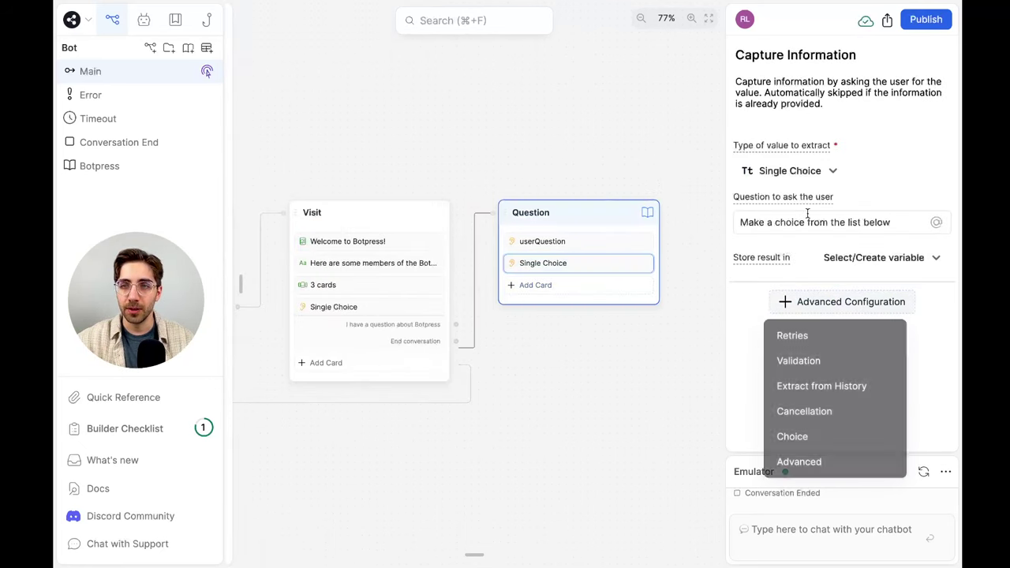
pyautogui.click(807, 218)
pyautogui.write('Do you have a')
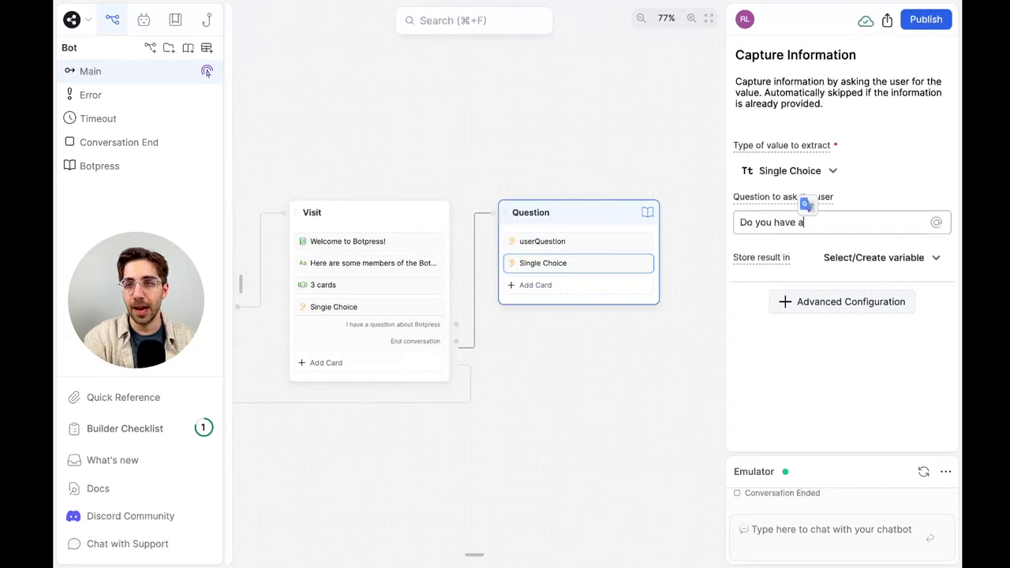
pyautogui.write('ny other questions?')
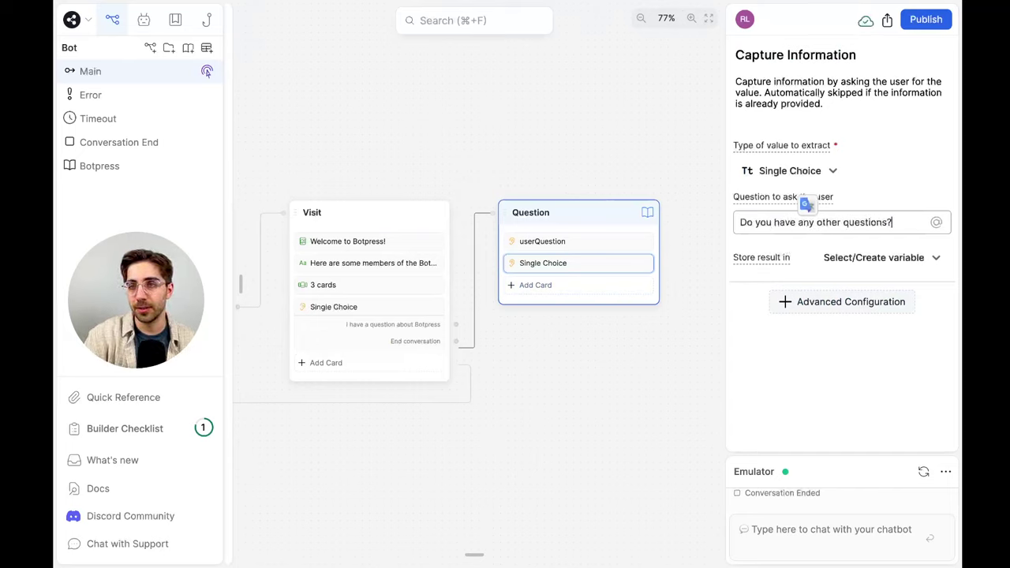
pyautogui.click(805, 307)
pyautogui.click(790, 435)
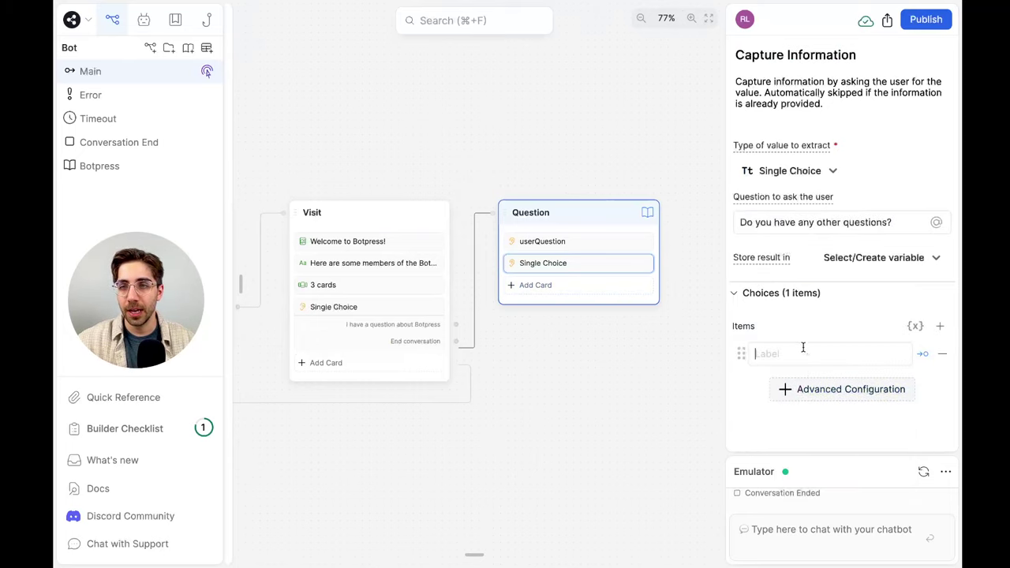
pyautogui.write('No')
pyautogui.press('Return')
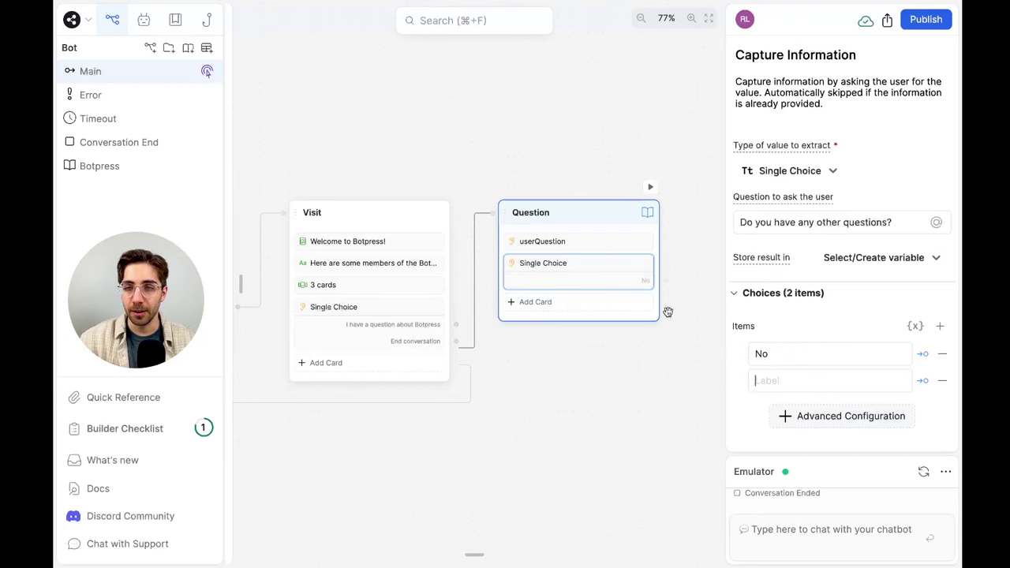
pyautogui.write('Yes')
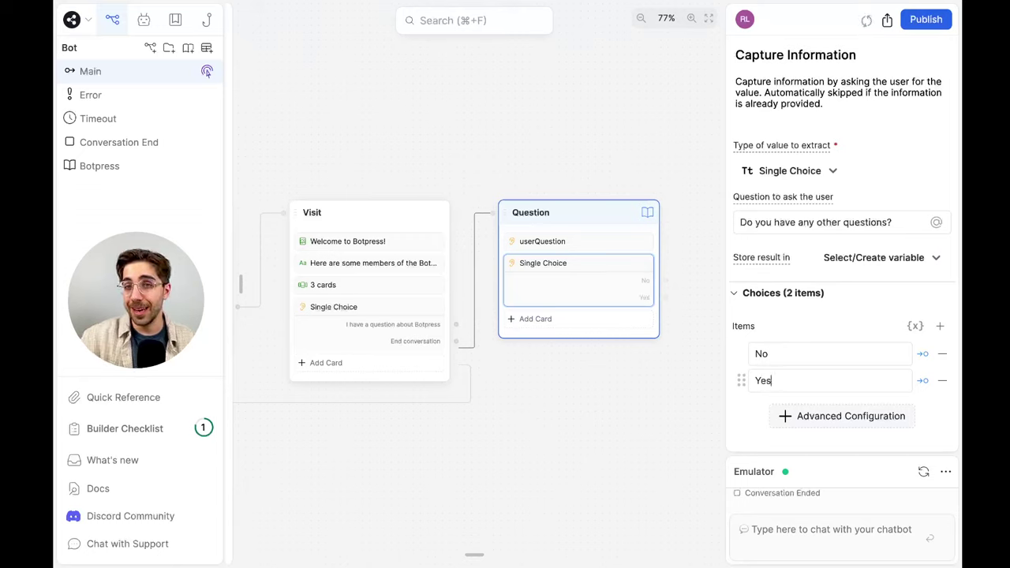
# Connect the Yes choice back to the Question node and add a third choice 'x'
pyautogui.moveTo(664, 297); pyautogui.dragTo(487, 219)
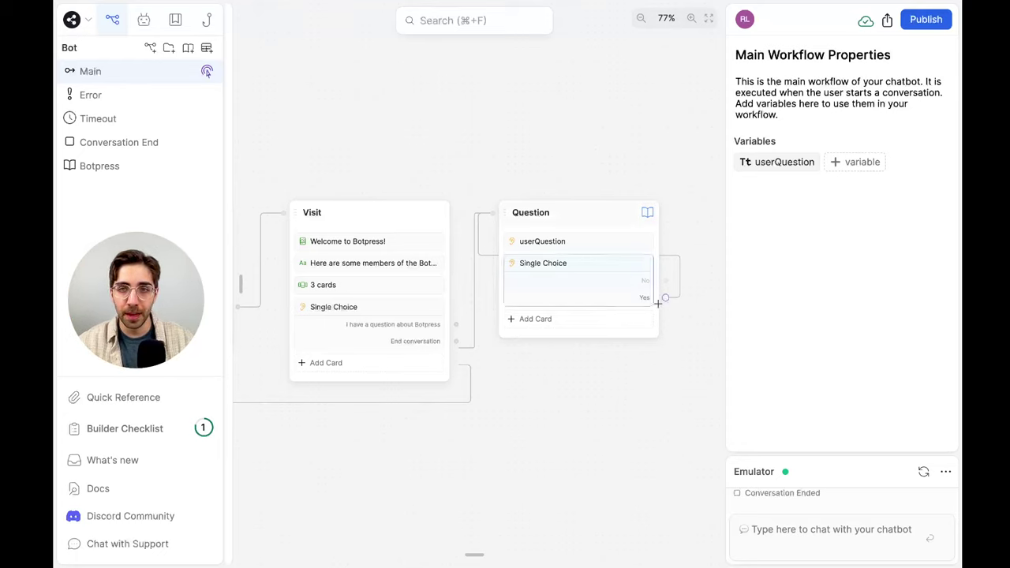
pyautogui.click(605, 285)
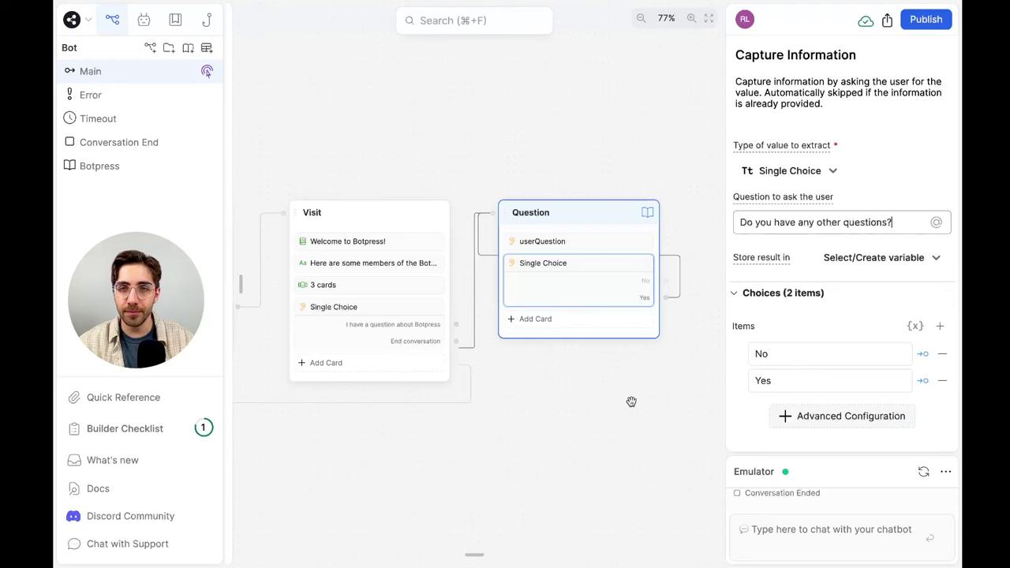
pyautogui.hscroll(5, 631, 401)
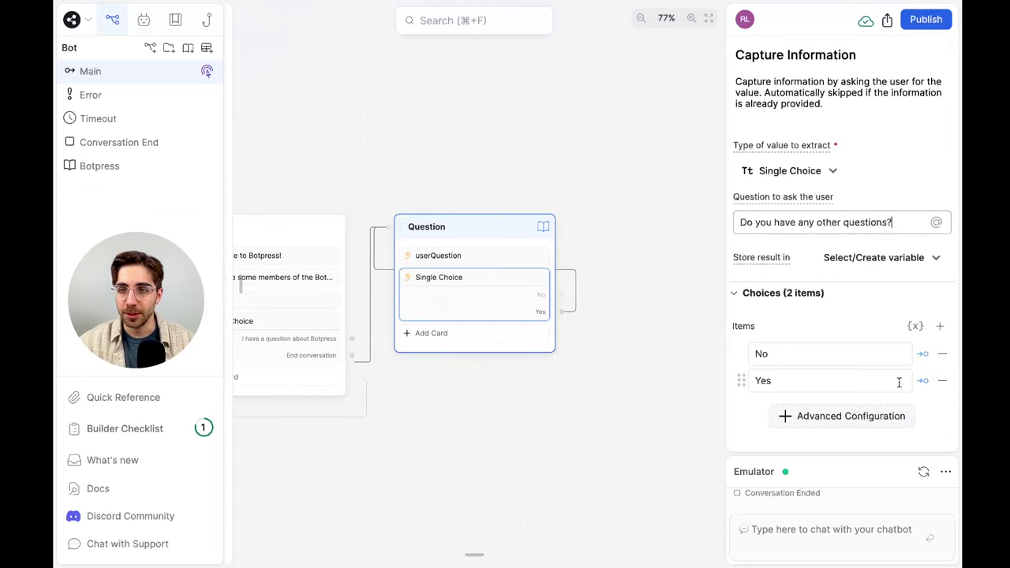
pyautogui.click(938, 326)
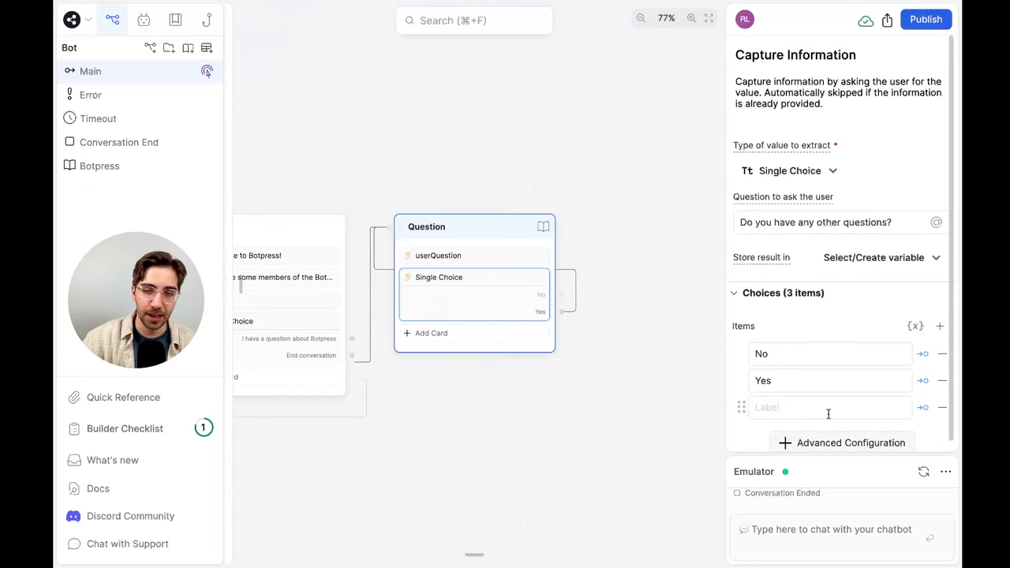
pyautogui.click(787, 406)
pyautogui.write('x')
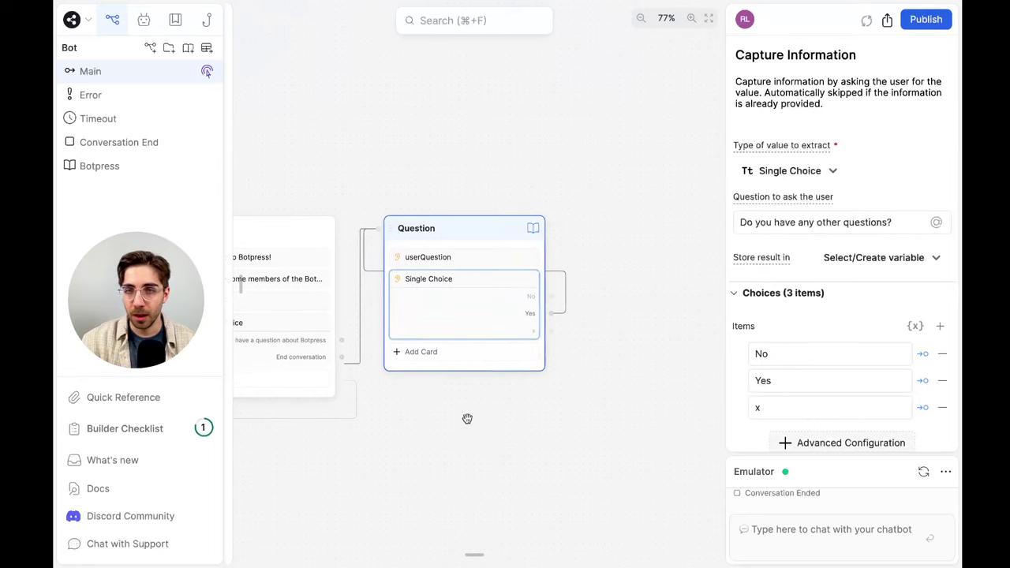
pyautogui.scroll(-5, 460, 419)
pyautogui.moveTo(460, 419); pyautogui.dragTo(624, 237)
pyautogui.scroll(1, 637, 233)
pyautogui.scroll(2, 636, 234)
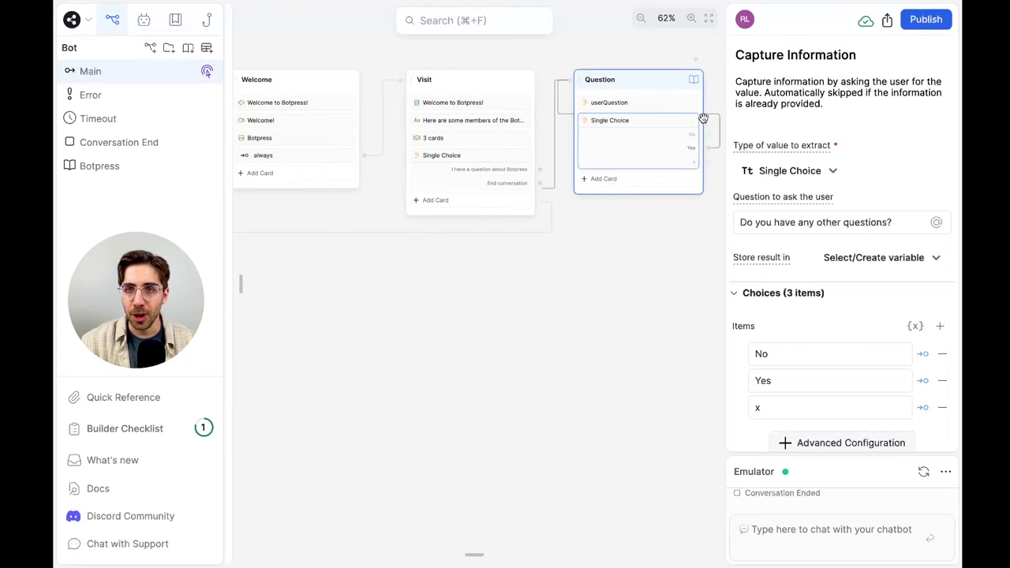
pyautogui.hscroll(1, 636, 234)
pyautogui.hscroll(-6, 270, 261)
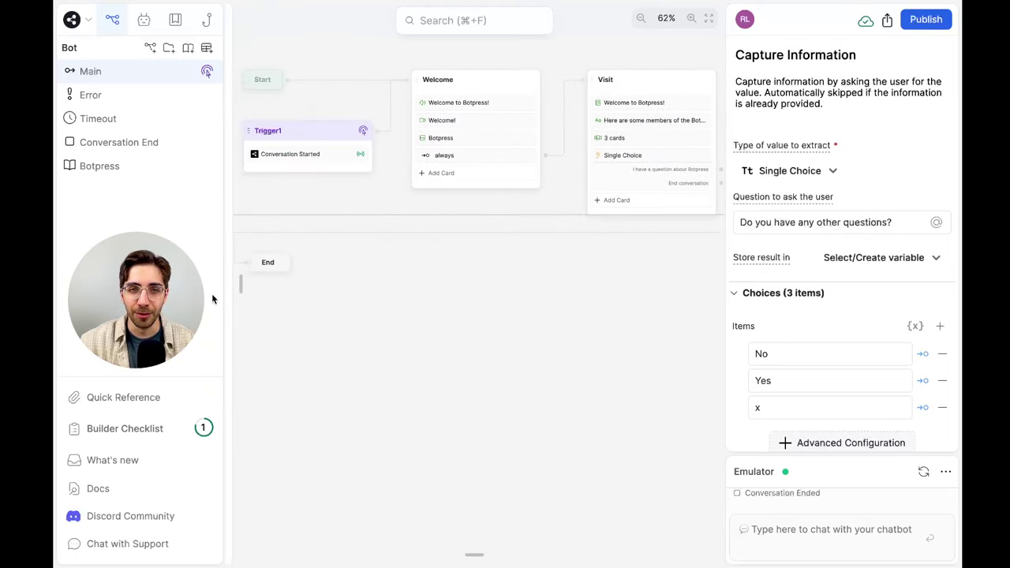
# Rename the third choice from 'x' to 'Move on'
pyautogui.click(658, 255)
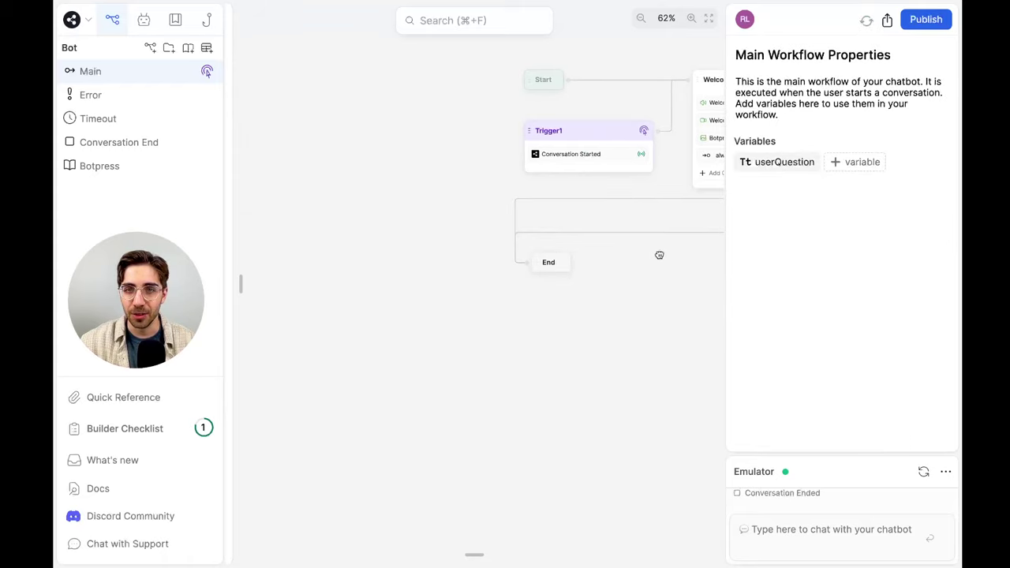
pyautogui.moveTo(658, 255); pyautogui.dragTo(402, 300)
pyautogui.moveTo(607, 343); pyautogui.dragTo(374, 349)
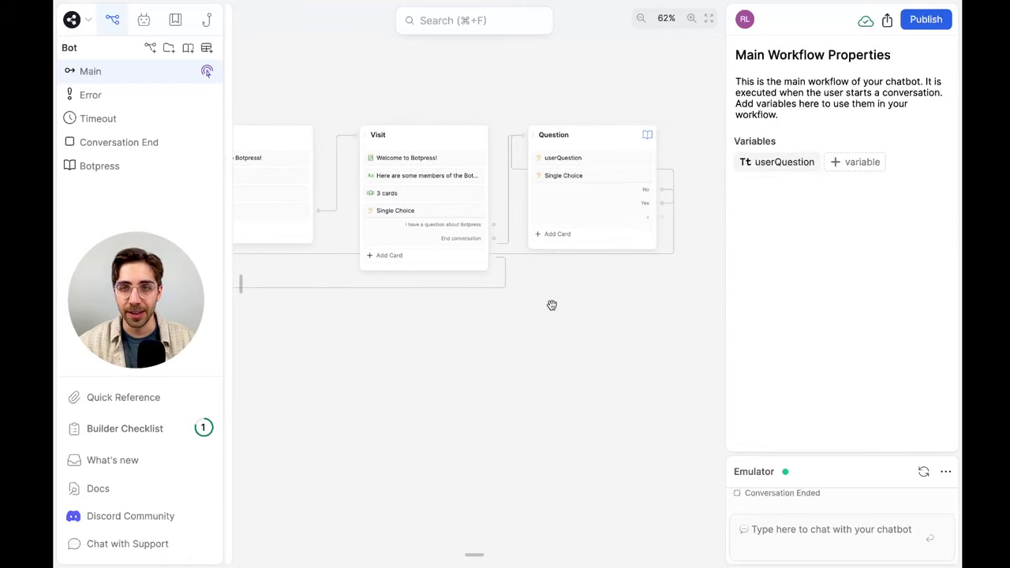
pyautogui.hscroll(5, 475, 390)
pyautogui.scroll(3, 475, 390)
pyautogui.scroll(2, 439, 340)
pyautogui.scroll(2, 440, 338)
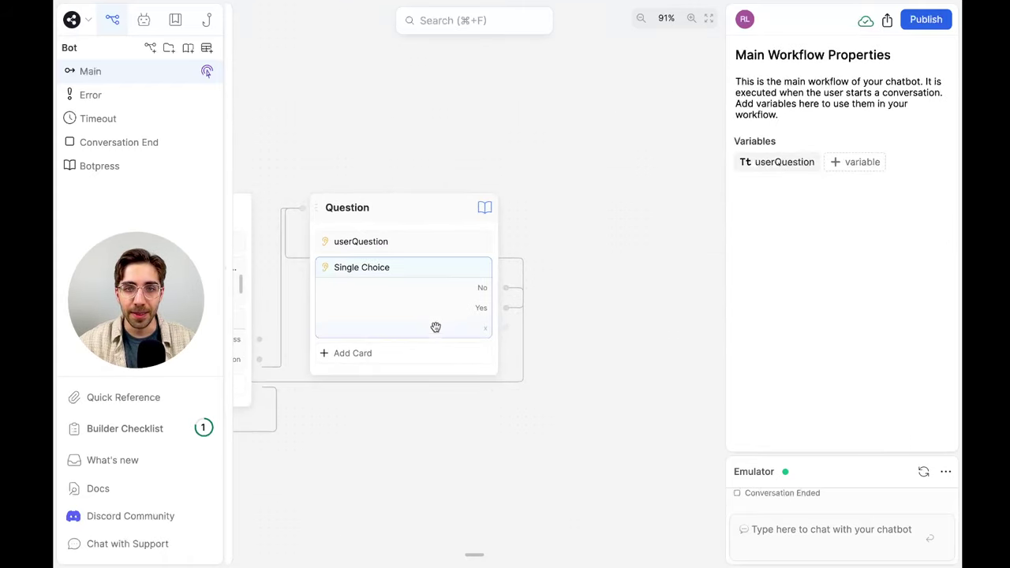
pyautogui.click(430, 314)
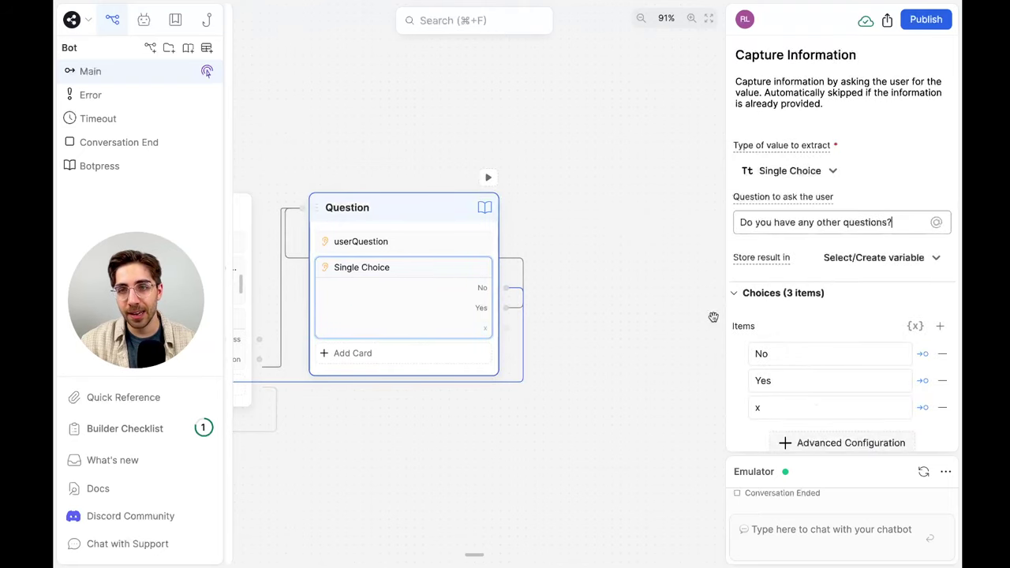
pyautogui.doubleClick(756, 407)
pyautogui.write('Move on')
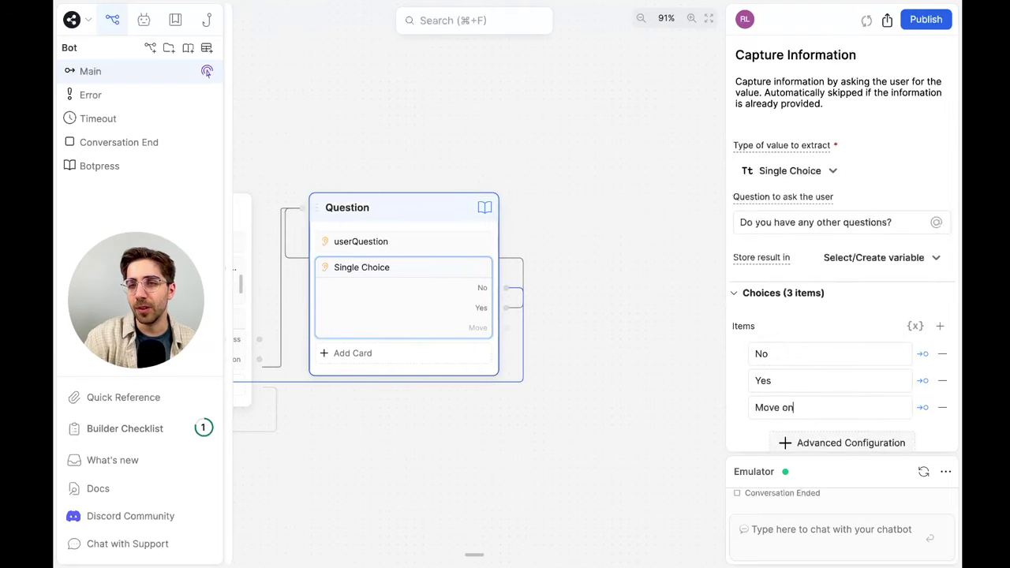
pyautogui.click(635, 323)
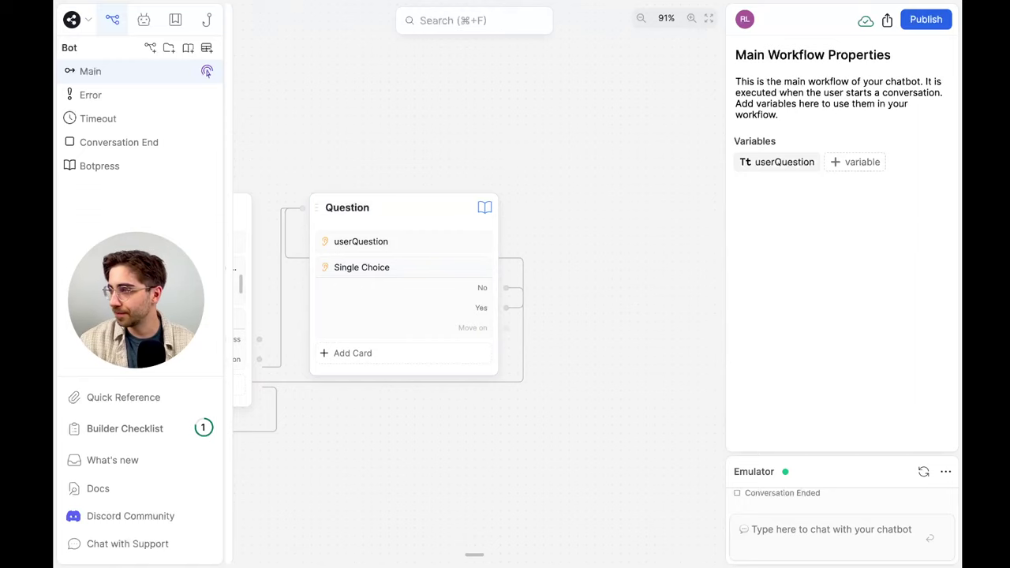
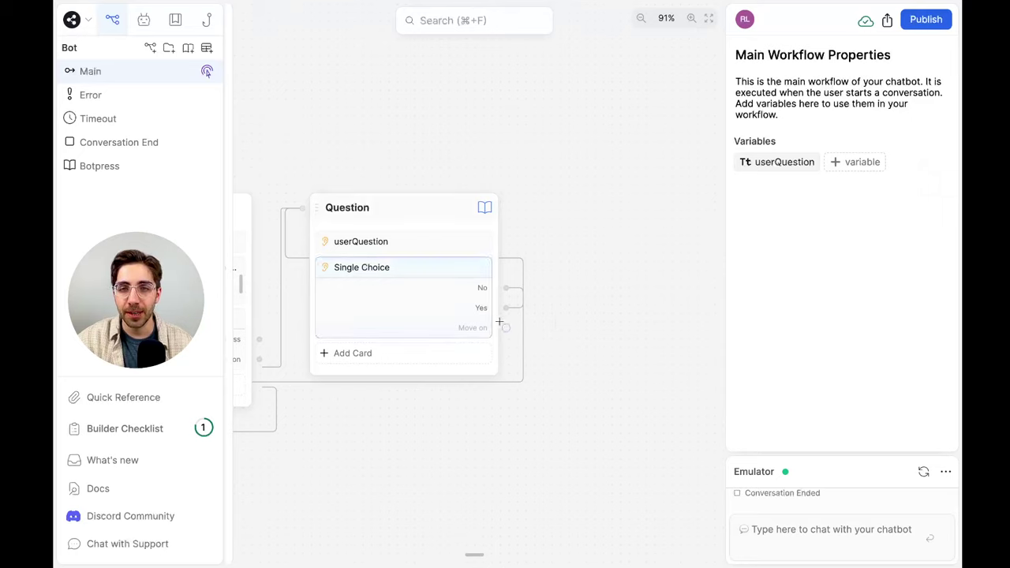
# Connect the Question node's Move on outcome to a new standard node, Standard1
pyautogui.moveTo(509, 325); pyautogui.dragTo(574, 191)
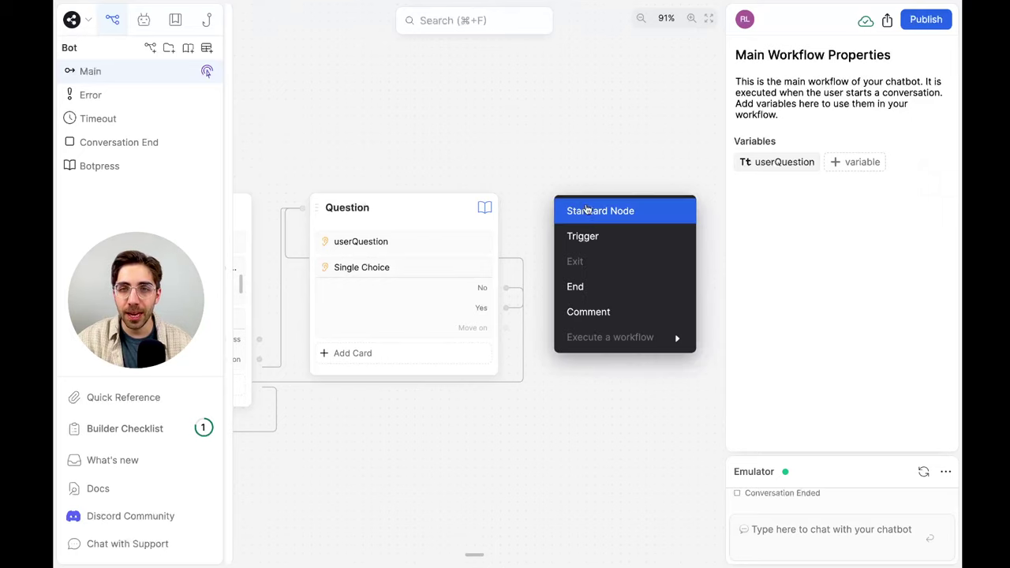
pyautogui.click(601, 210)
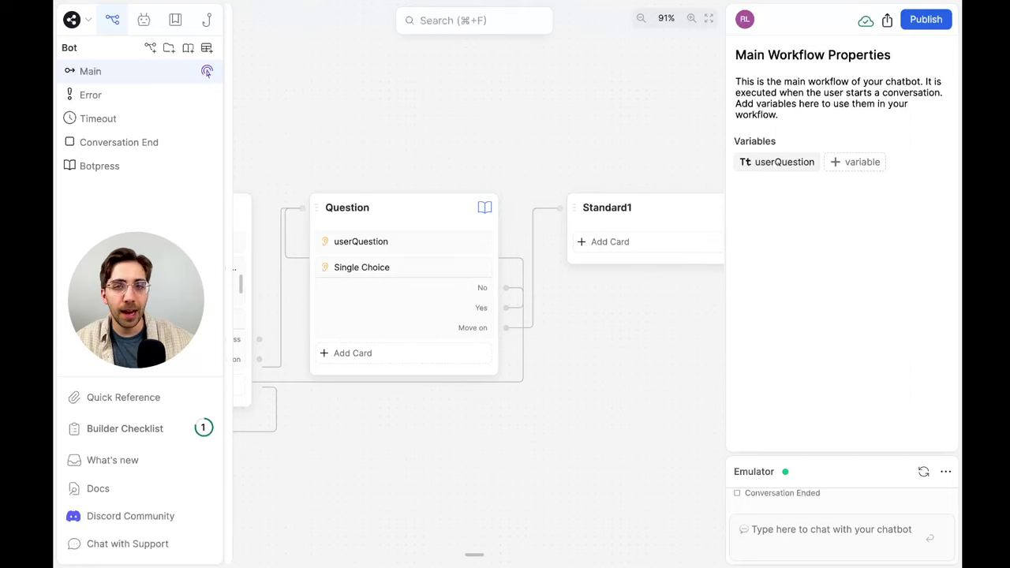
pyautogui.moveTo(516, 135); pyautogui.dragTo(445, 135)
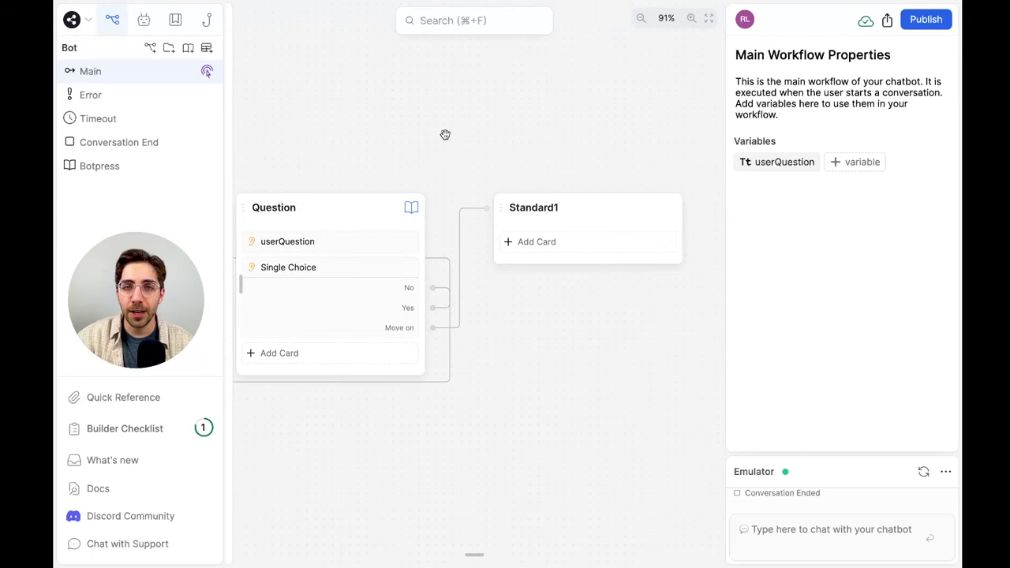
# Add a Raw Input capture card from Capture Information to Standard1
pyautogui.click(575, 242)
pyautogui.scroll(-1, 376, 301)
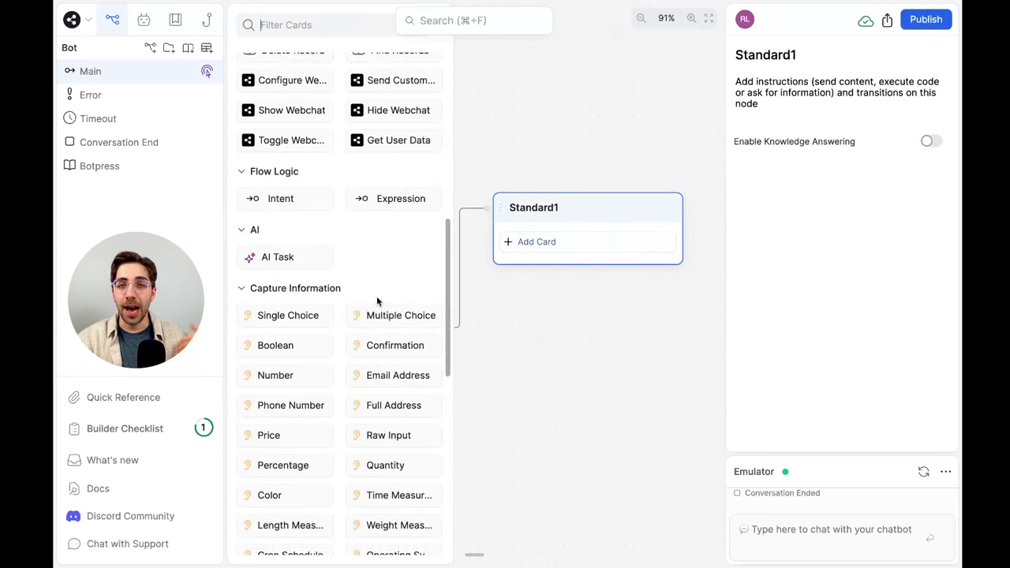
pyautogui.scroll(-2, 376, 302)
pyautogui.moveTo(376, 297); pyautogui.dragTo(592, 230)
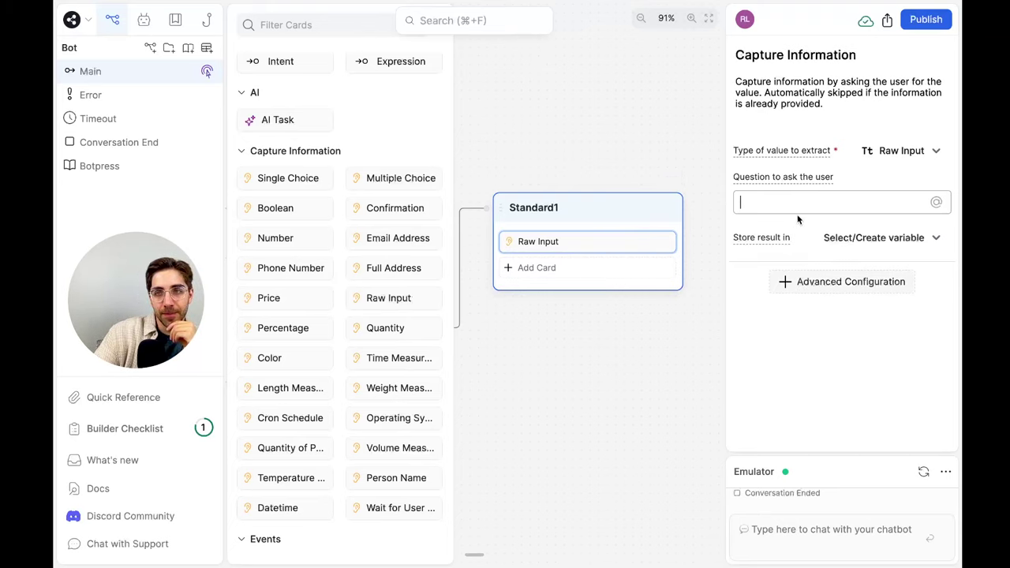
pyautogui.click(632, 357)
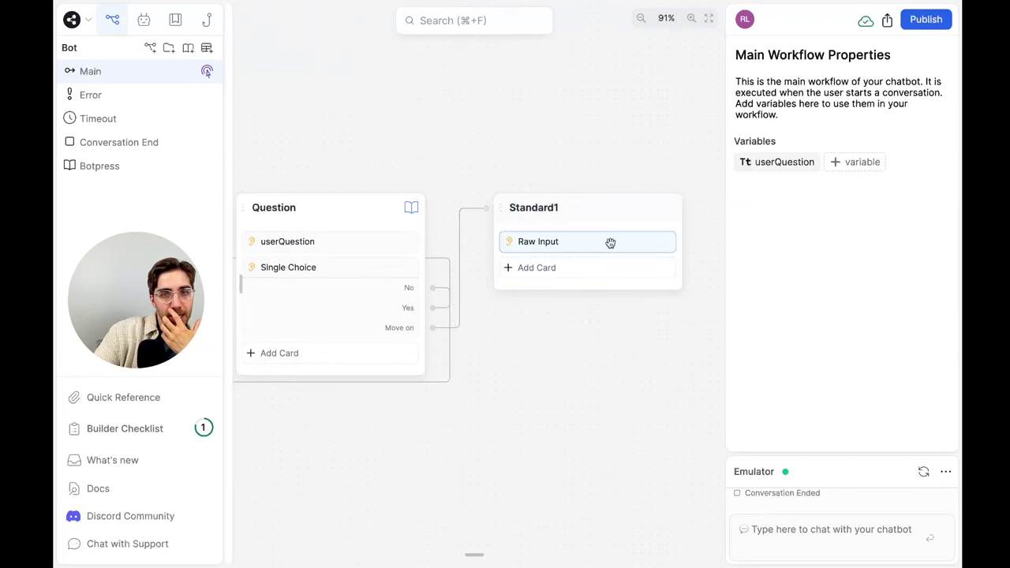
# Zoom out to the earlier nodes and inspect the Question node's Knowledge Answering setting
pyautogui.moveTo(482, 399); pyautogui.dragTo(612, 364)
pyautogui.scroll(-2, 580, 373)
pyautogui.scroll(-2, 577, 372)
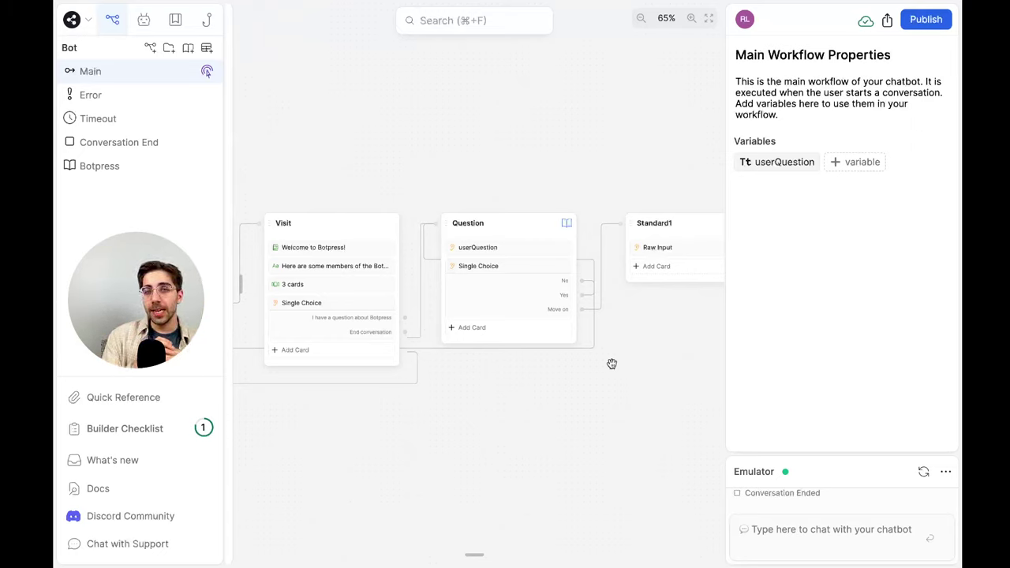
pyautogui.scroll(5, 611, 364)
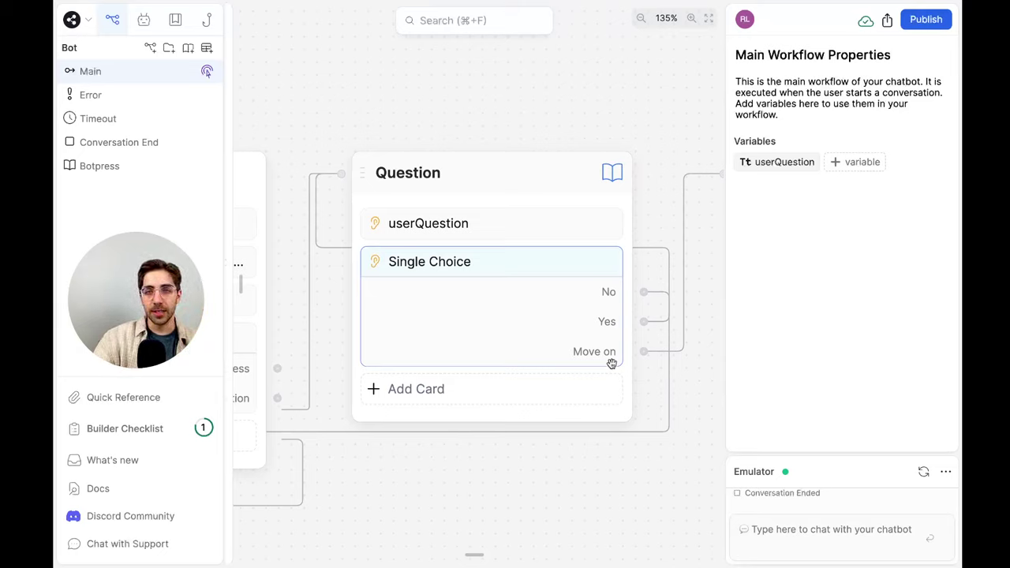
pyautogui.moveTo(680, 210)
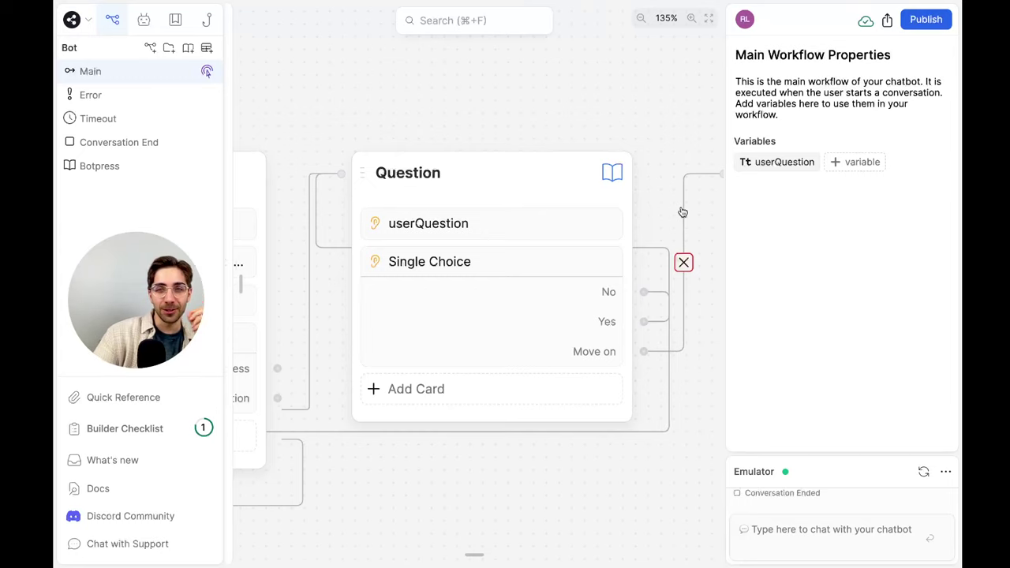
pyautogui.keyDown('ctrl'); pyautogui.scroll(-5, 682, 212); pyautogui.keyUp('ctrl')
pyautogui.hscroll(-2, 682, 208)
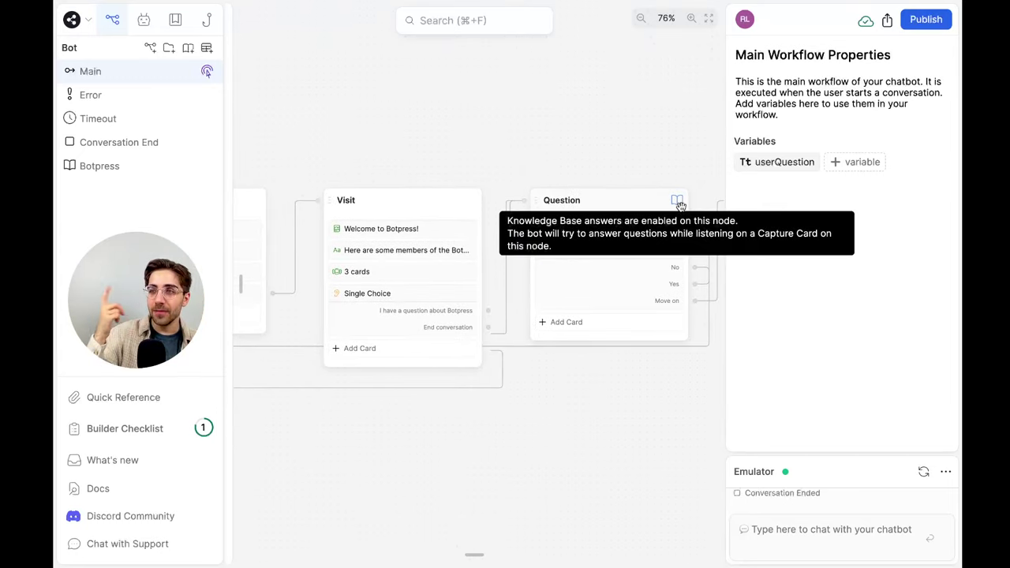
pyautogui.click(680, 205)
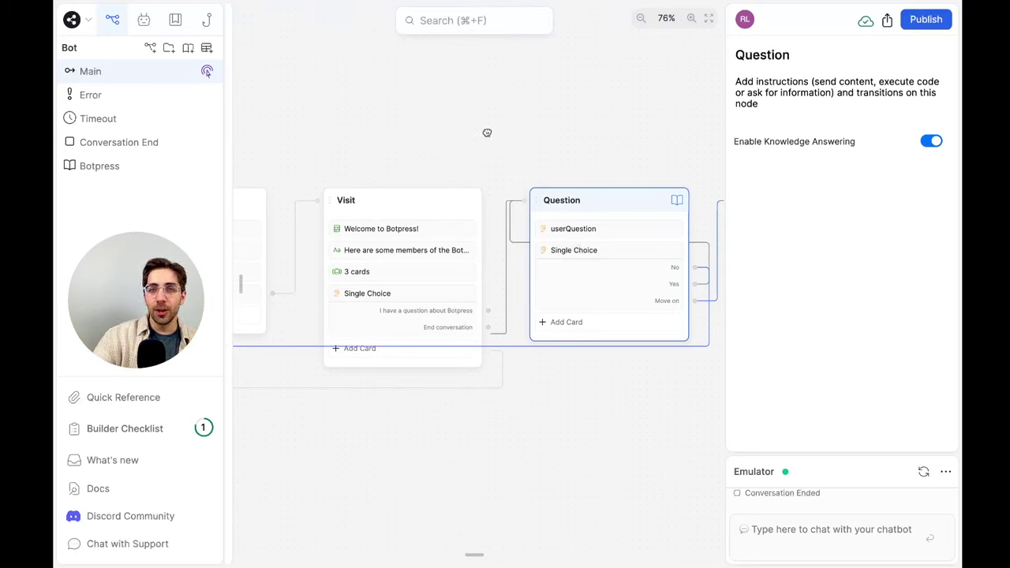
pyautogui.click(488, 131)
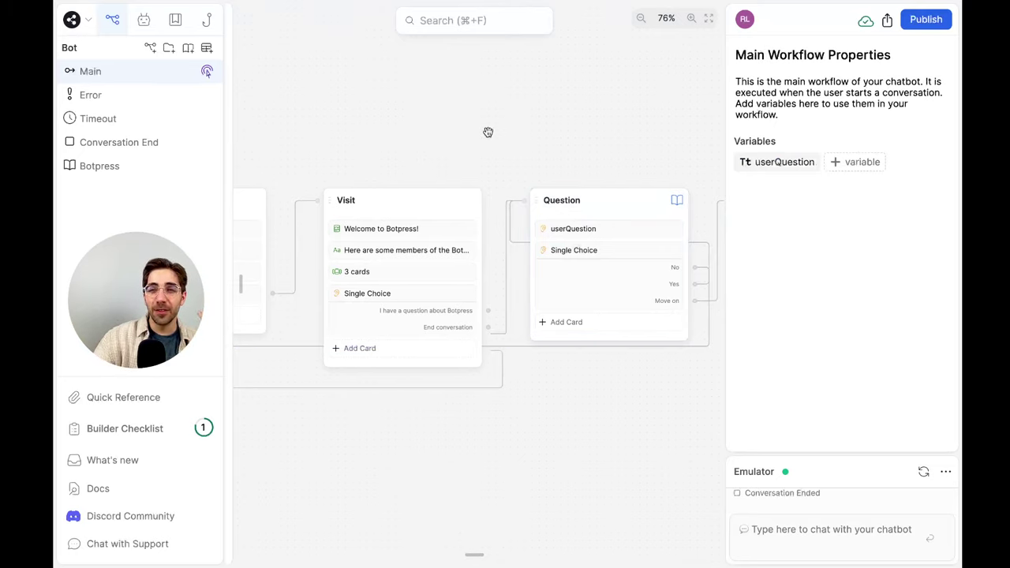
# Drag the Question and Standard1 nodes farther right and down, away from Visit
pyautogui.scroll(1, 548, 135)
pyautogui.scroll(-3, 548, 135)
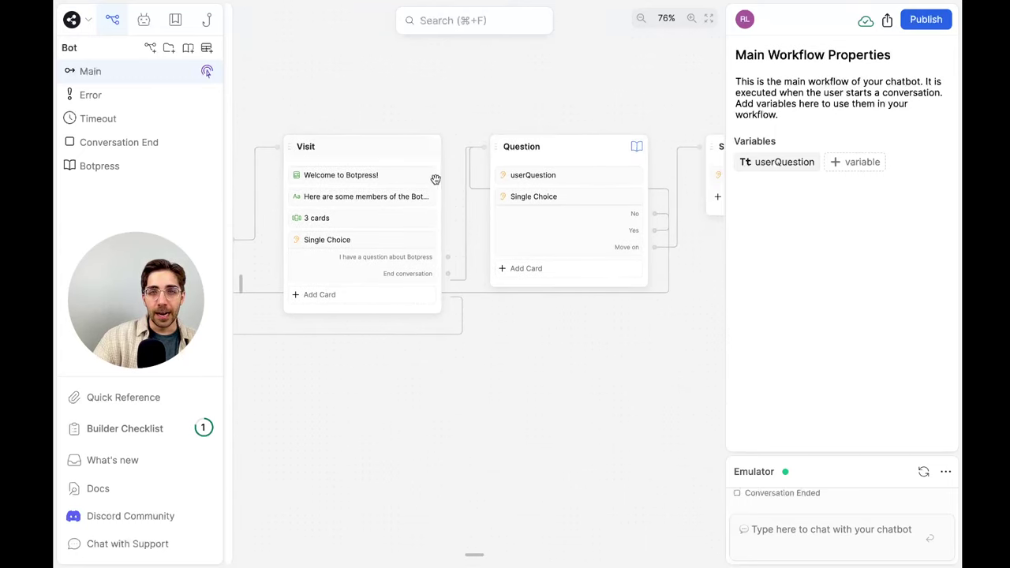
pyautogui.hscroll(2, 527, 315)
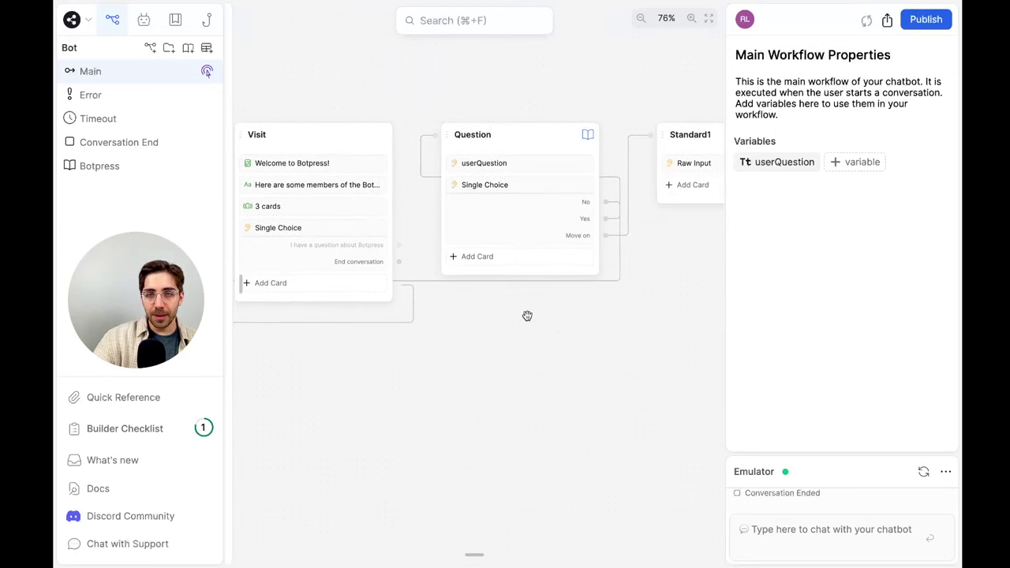
pyautogui.moveTo(526, 149); pyautogui.dragTo(608, 194)
pyautogui.hscroll(5, 609, 194)
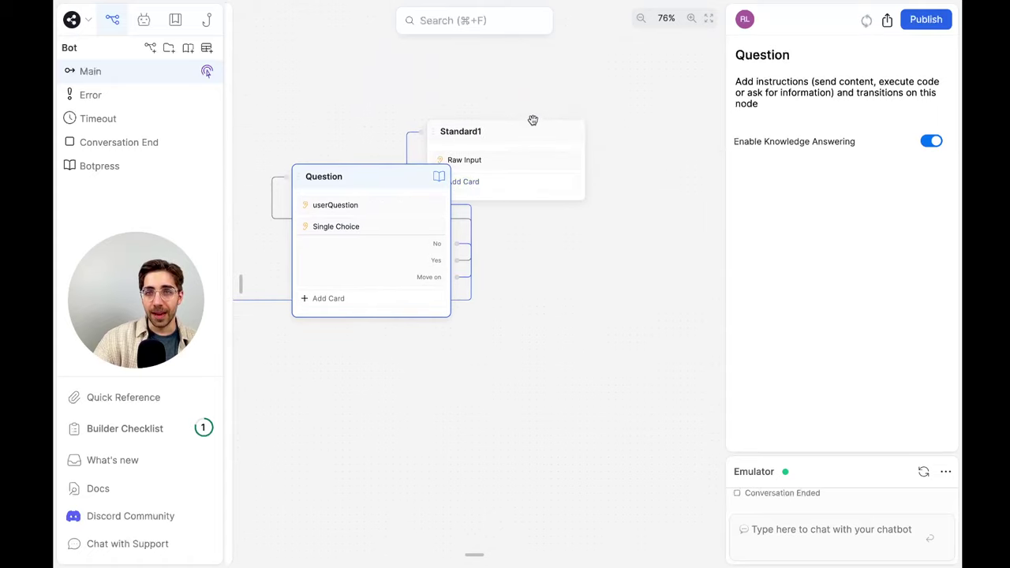
pyautogui.moveTo(532, 120); pyautogui.dragTo(658, 174)
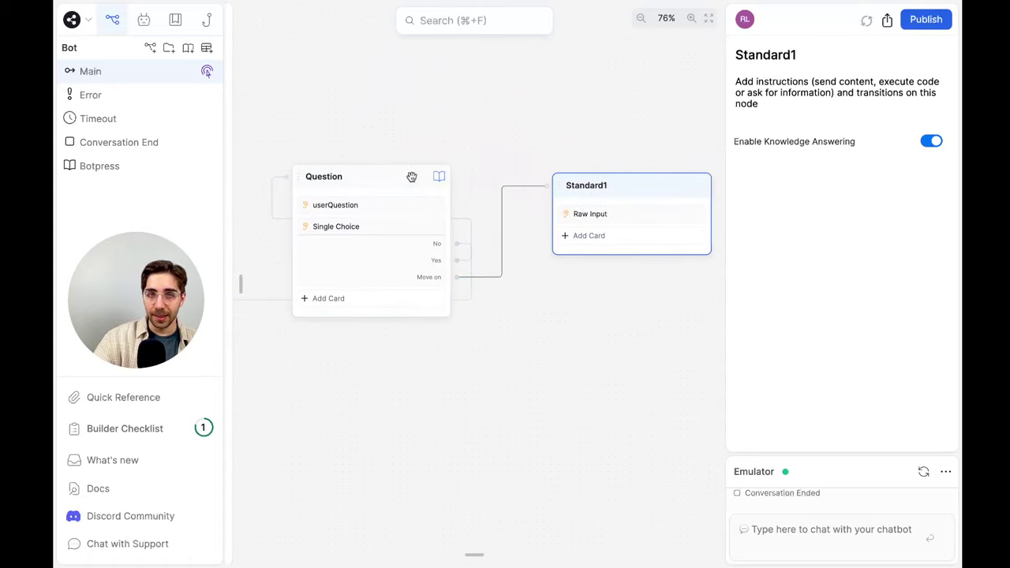
pyautogui.moveTo(411, 177); pyautogui.dragTo(489, 178)
pyautogui.hscroll(-6, 481, 177)
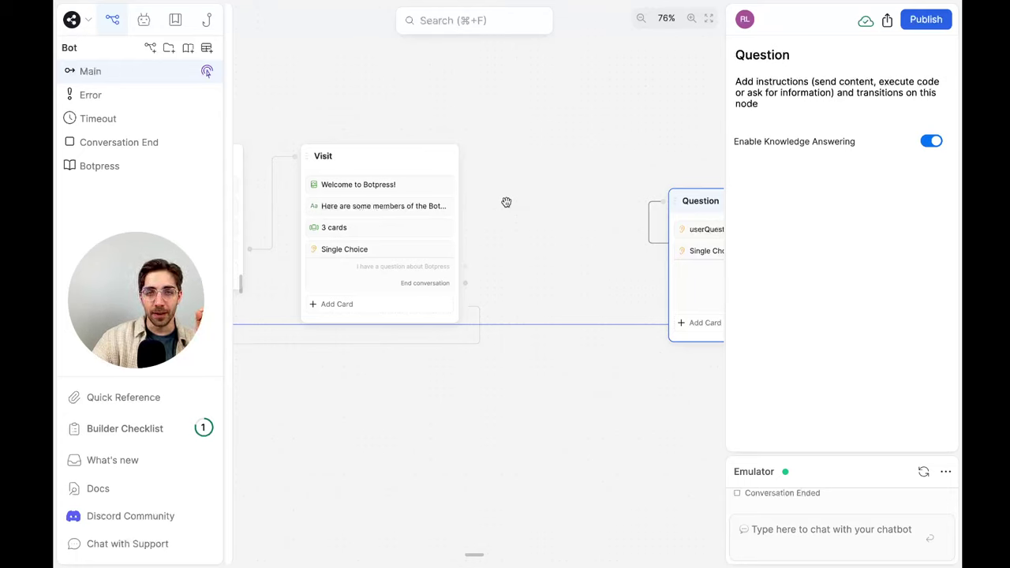
# Create a new standard node after Visit and rename it UserInfo
pyautogui.rightClick(478, 160)
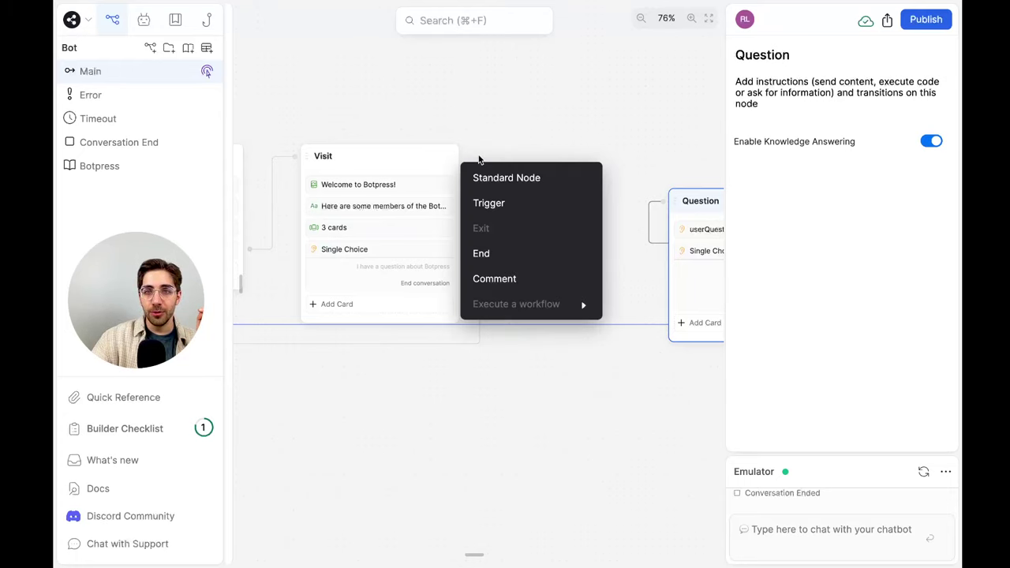
pyautogui.click(493, 175)
pyautogui.doubleClick(583, 157)
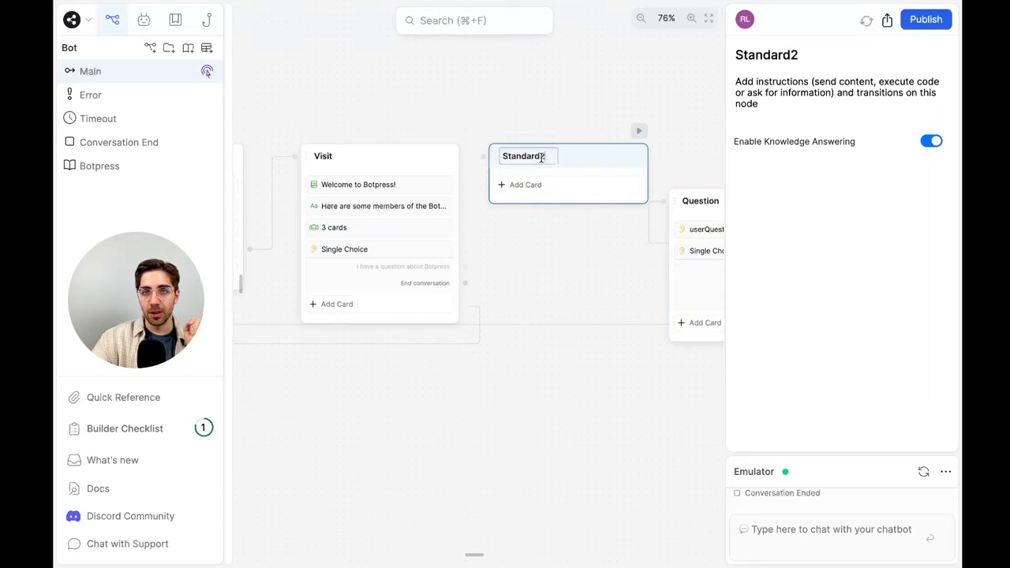
pyautogui.hotkey('ctrl', 'a')
pyautogui.write('UserInfo')
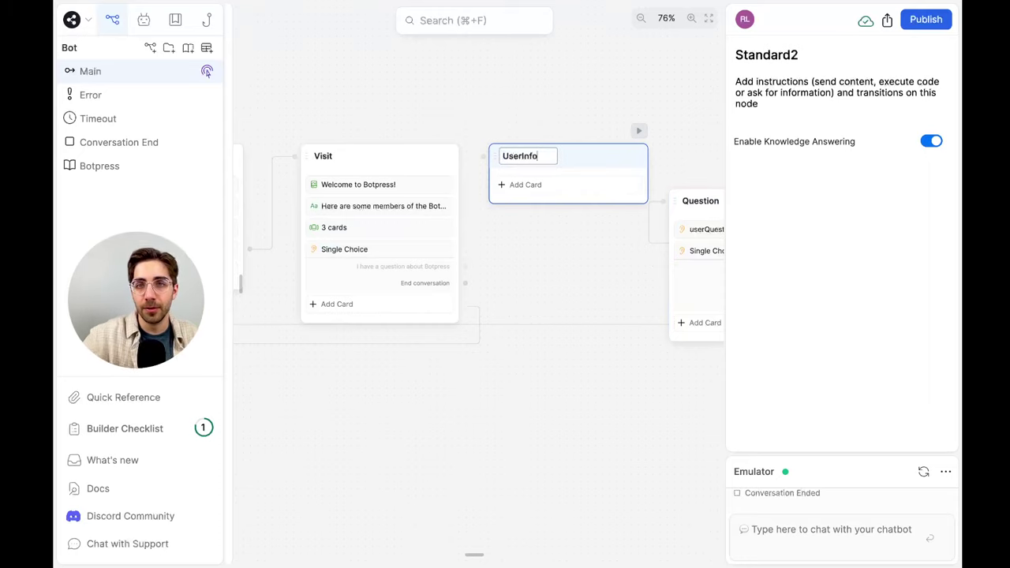
pyautogui.click(554, 80)
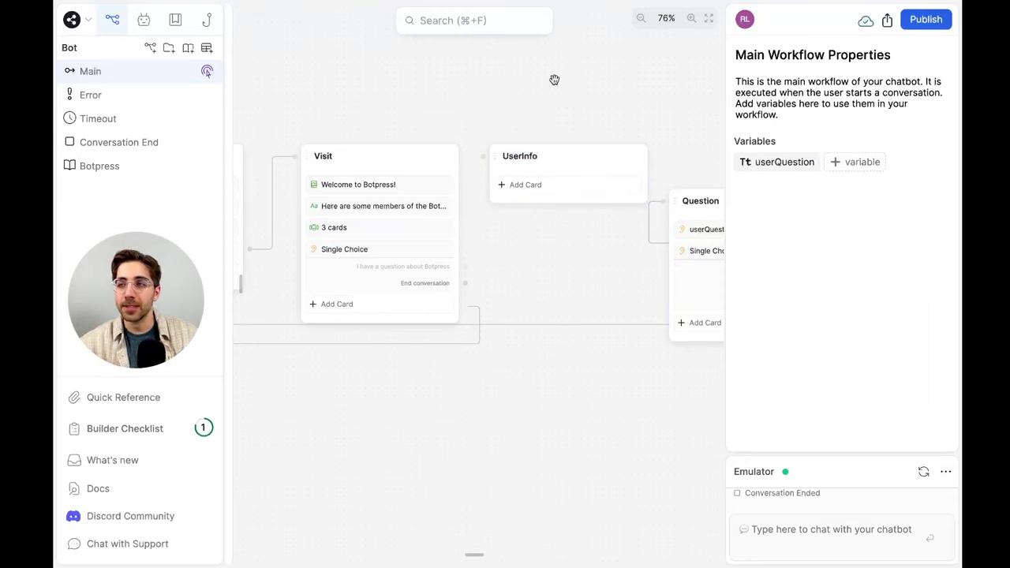
# Reposition the End, Question and Standard1 nodes to tidy the layout around UserInfo
pyautogui.hscroll(4, 566, 140)
pyautogui.scroll(-5, 566, 140)
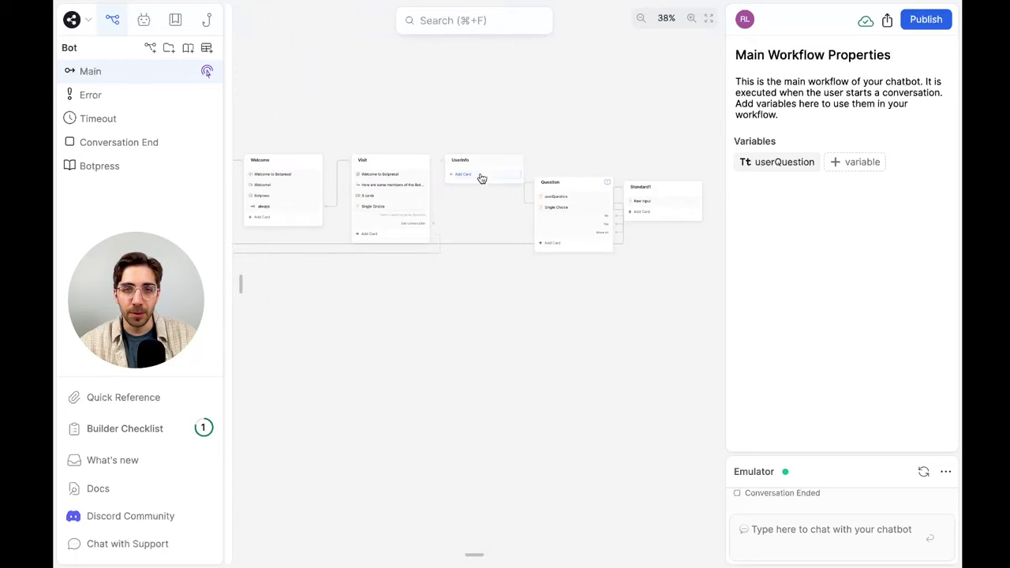
pyautogui.hscroll(-3, 471, 184)
pyautogui.moveTo(379, 317); pyautogui.dragTo(652, 349)
pyautogui.hscroll(1, 655, 351)
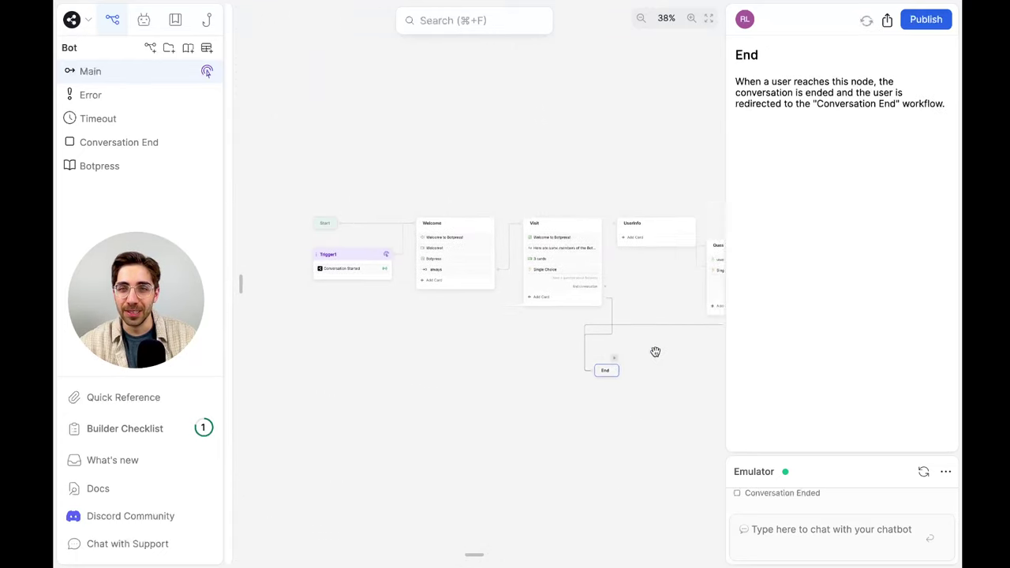
pyautogui.hscroll(2, 654, 351)
pyautogui.scroll(5, 654, 352)
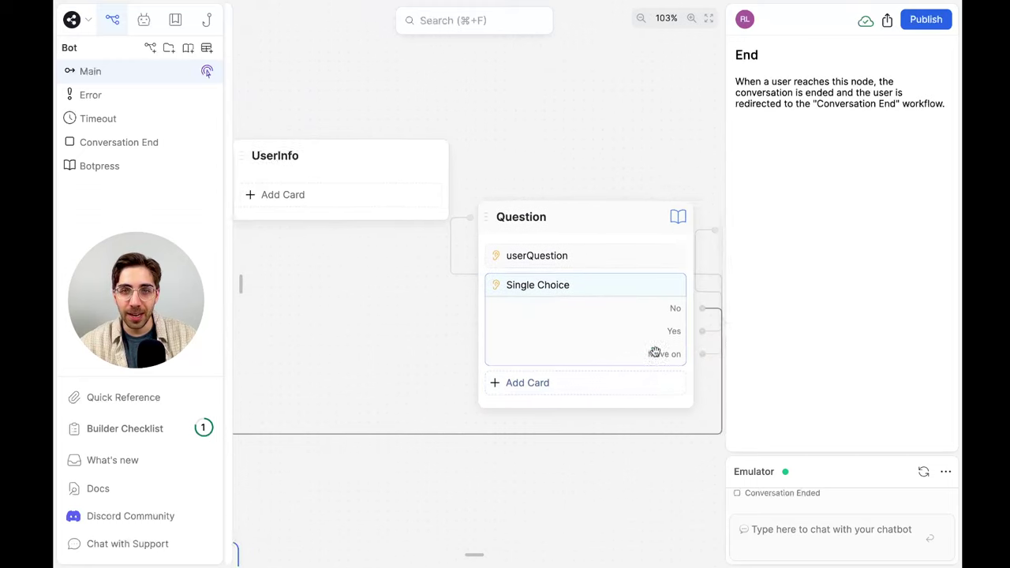
pyautogui.hscroll(2, 655, 352)
pyautogui.moveTo(511, 252); pyautogui.dragTo(556, 173)
pyautogui.hscroll(4, 557, 173)
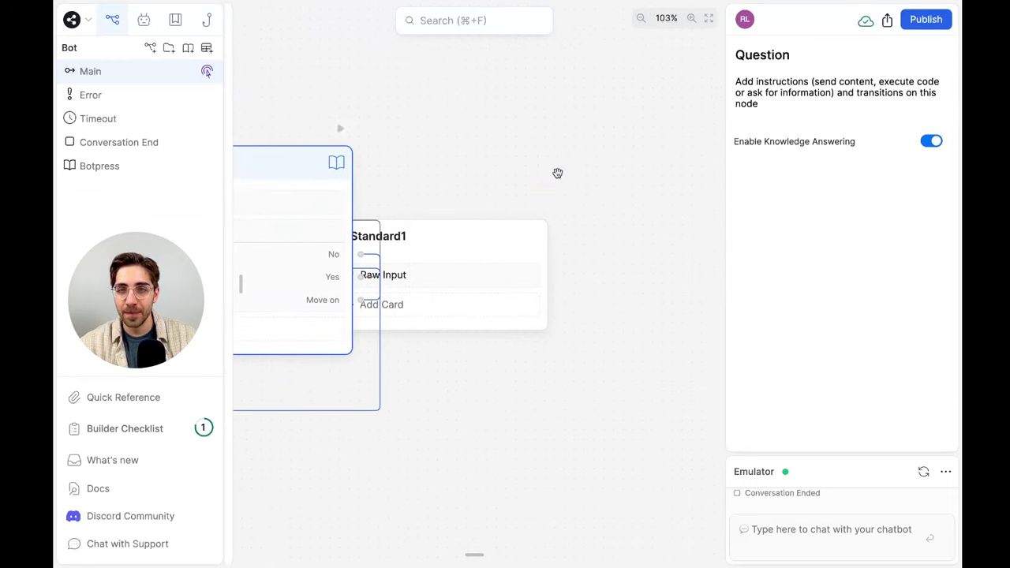
pyautogui.moveTo(485, 231); pyautogui.dragTo(587, 158)
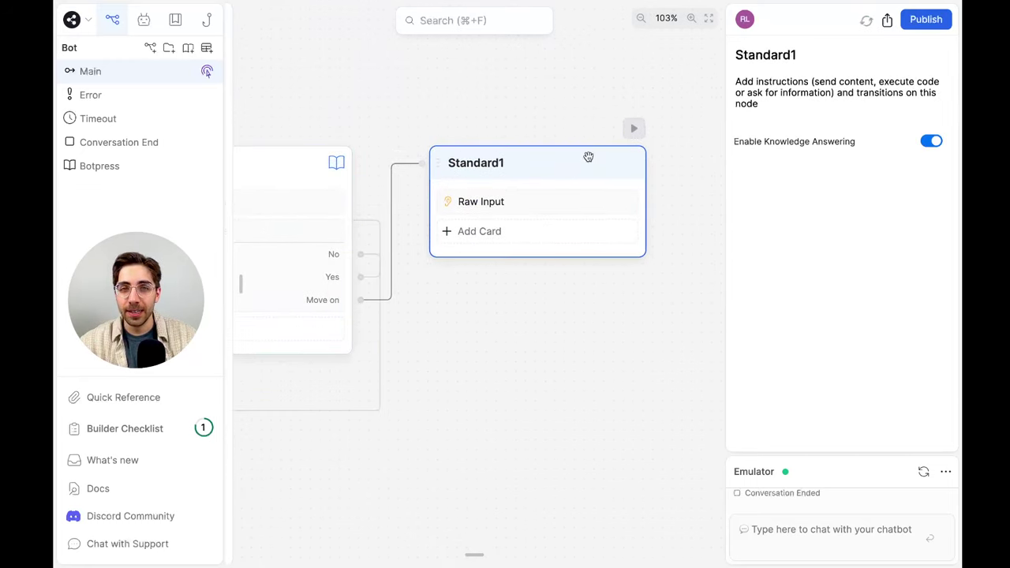
pyautogui.click(529, 304)
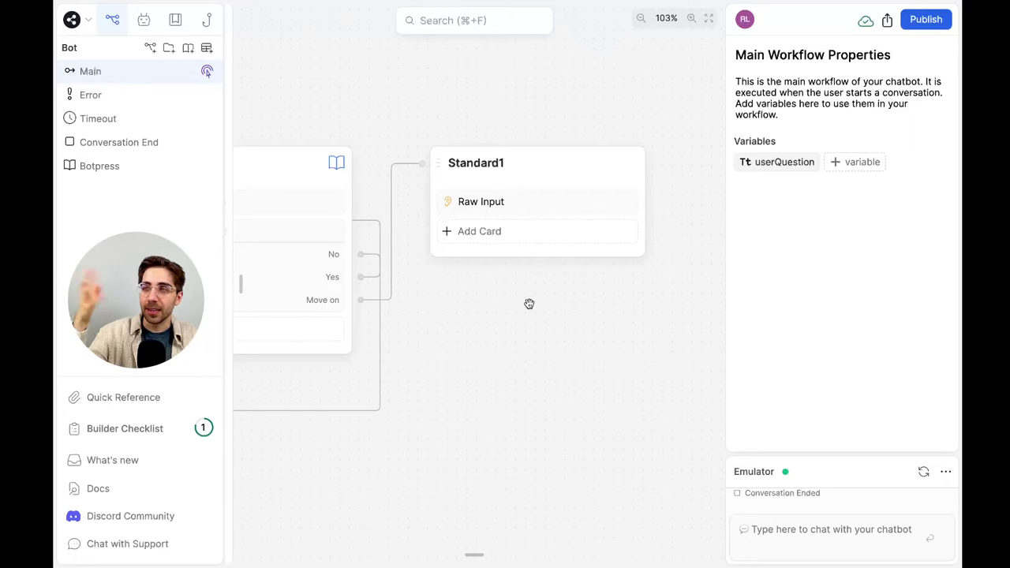
pyautogui.hscroll(-10, 529, 304)
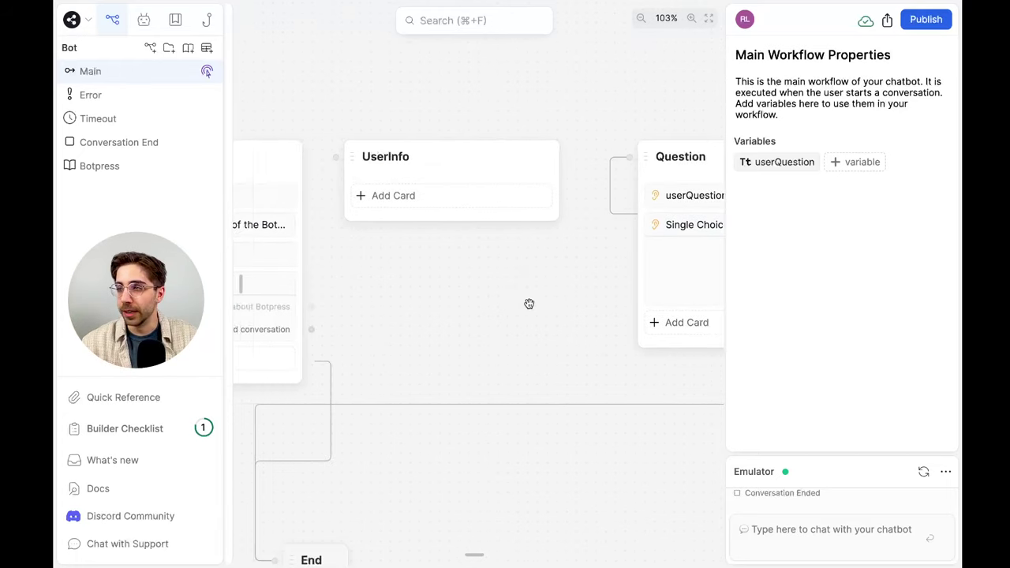
pyautogui.hscroll(-3, 529, 303)
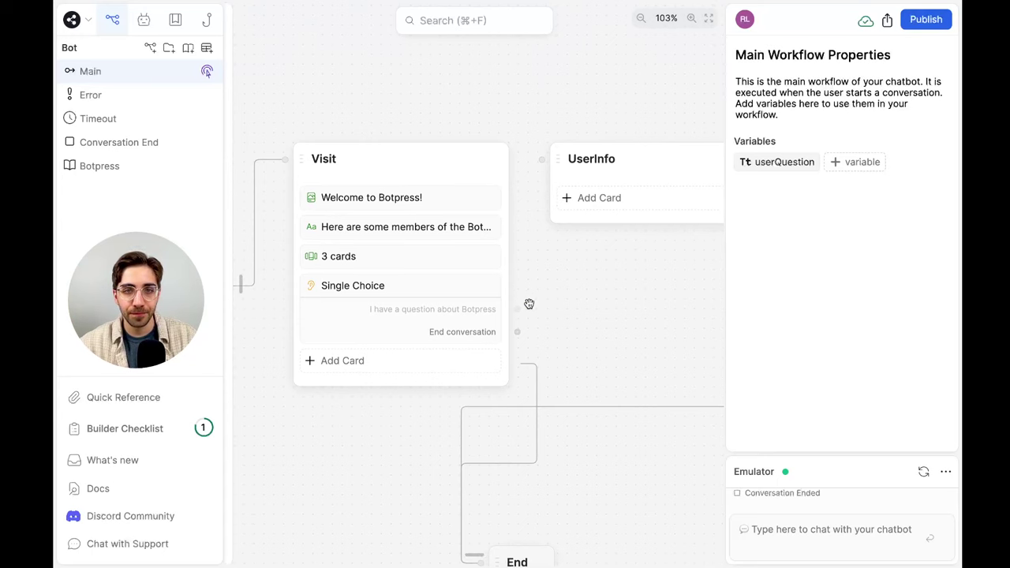
pyautogui.hscroll(5, 529, 303)
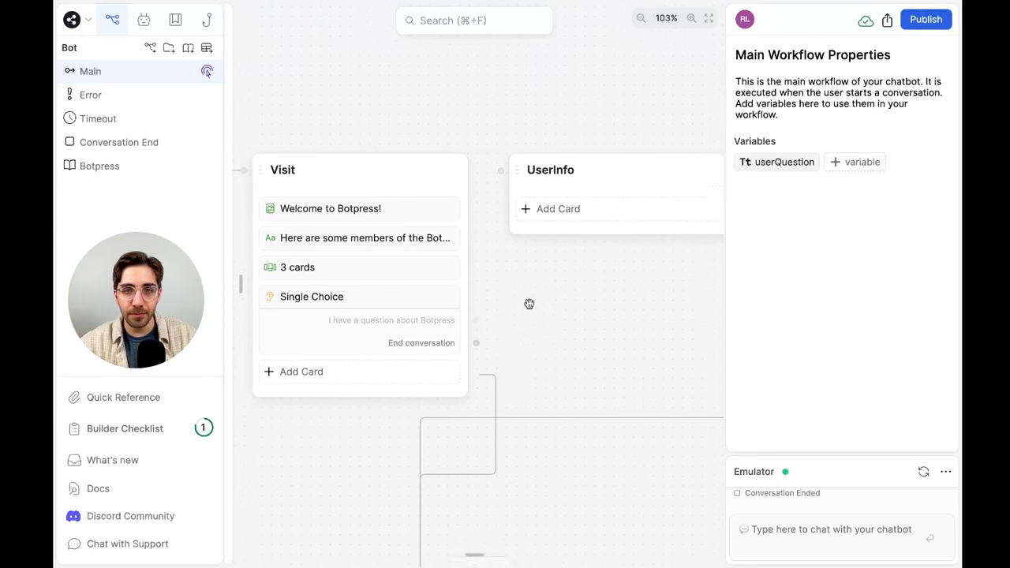
# Add a Text card to UserInfo reading 'Let me ask you some questions about yourself'
pyautogui.click(583, 214)
pyautogui.moveTo(296, 102); pyautogui.dragTo(552, 214)
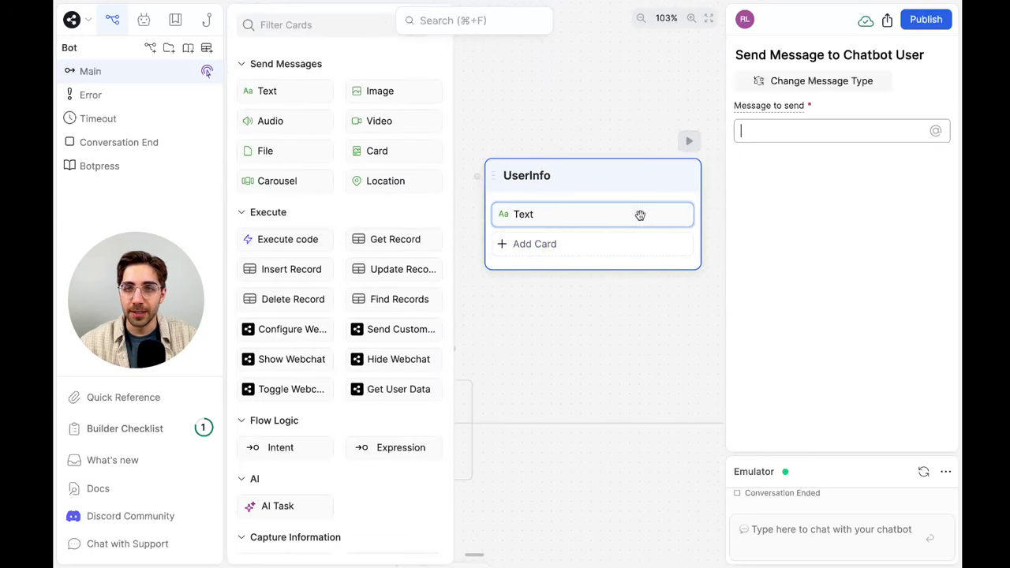
pyautogui.write('Let me as')
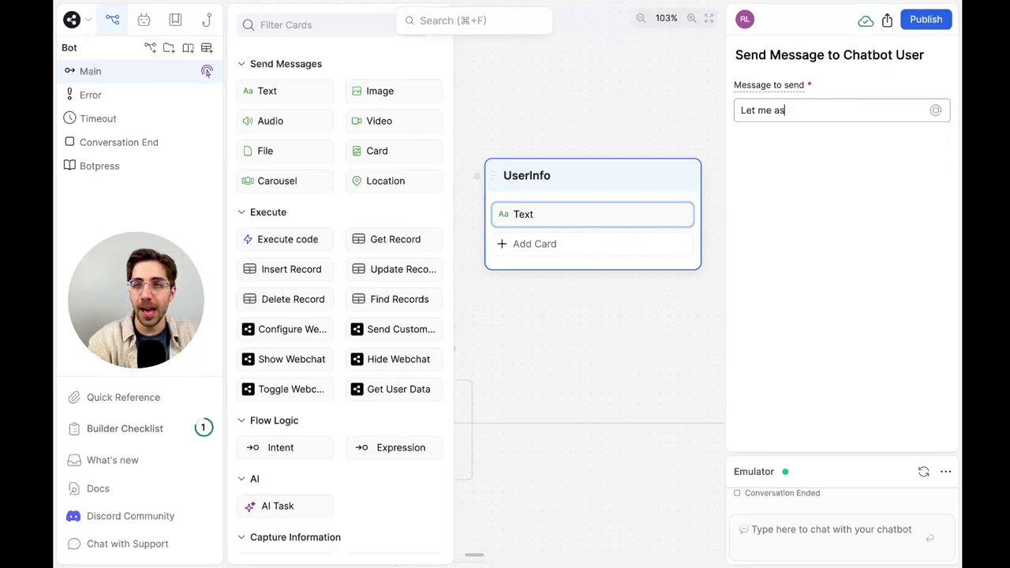
pyautogui.write('k you some questions about yourself!')
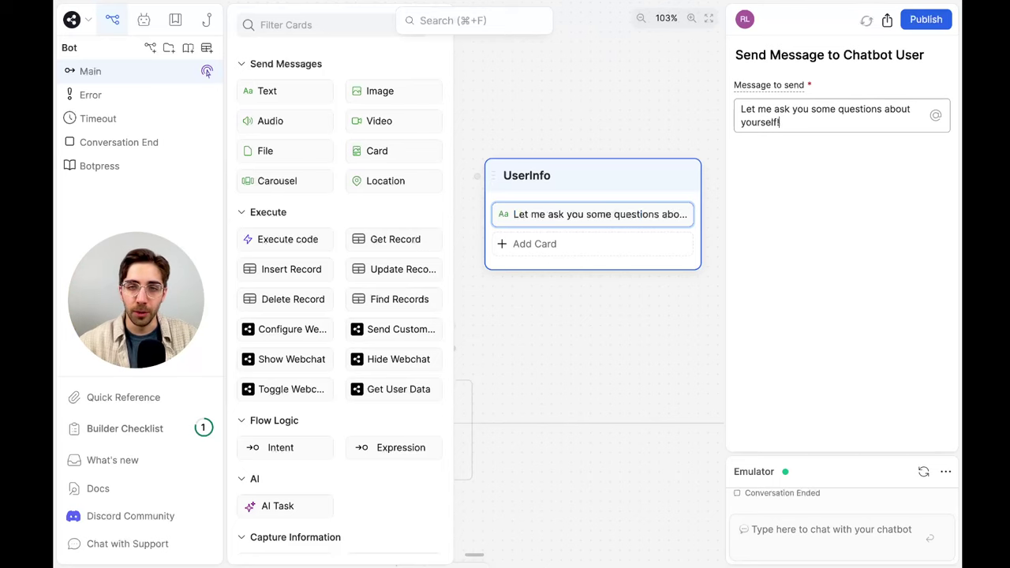
pyautogui.click(565, 244)
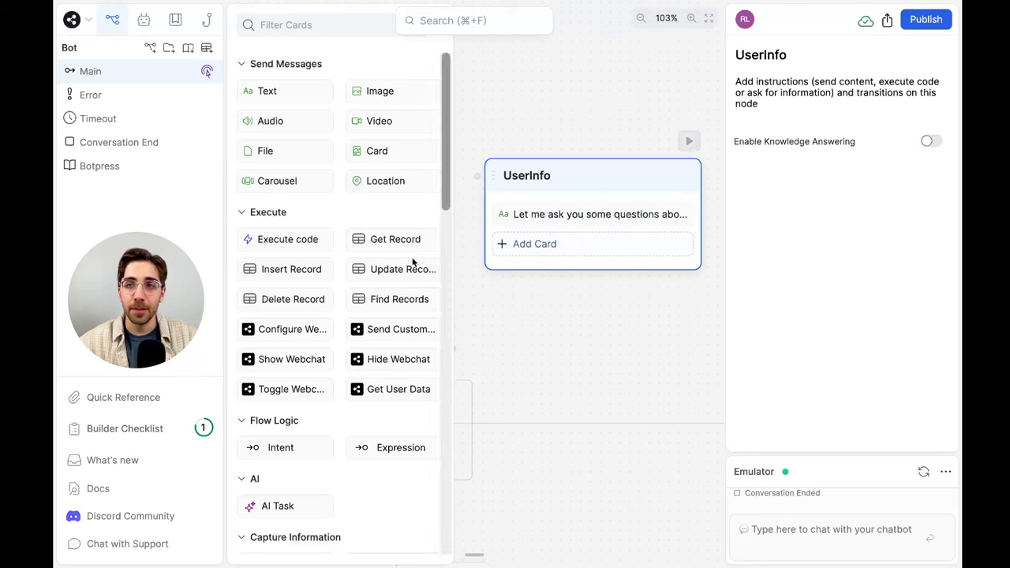
pyautogui.scroll(-1, 333, 288)
# Add Person Name, Email Address and Number capture cards to UserInfo
pyautogui.scroll(-5, 334, 288)
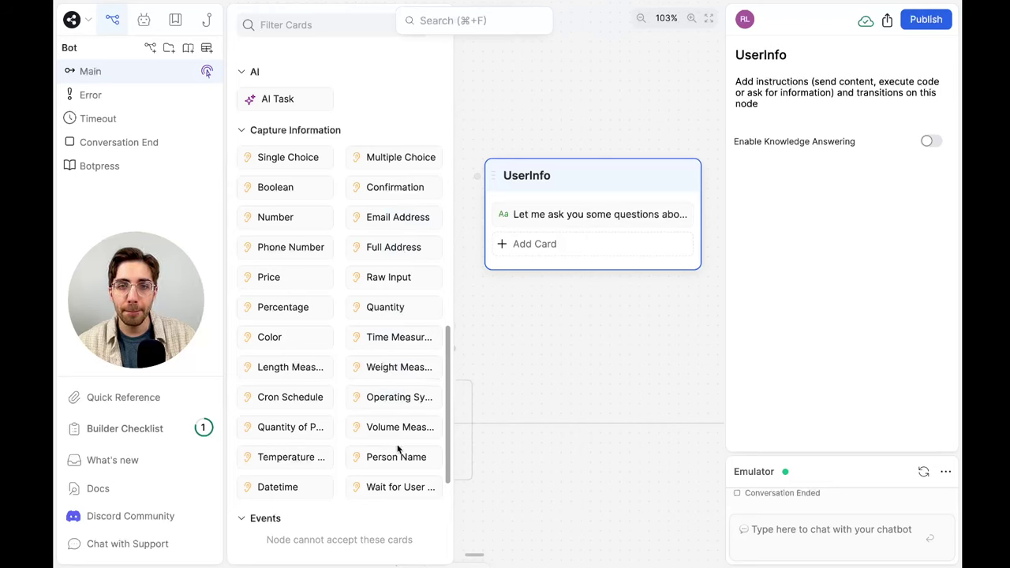
pyautogui.moveTo(396, 450); pyautogui.dragTo(582, 226)
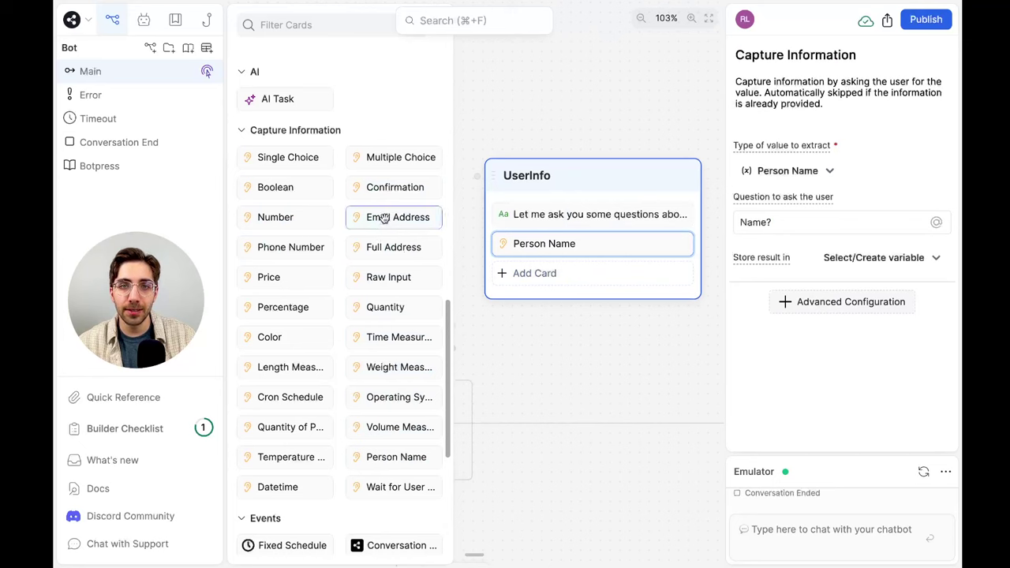
pyautogui.moveTo(382, 218); pyautogui.dragTo(521, 272)
pyautogui.moveTo(316, 216); pyautogui.dragTo(590, 300)
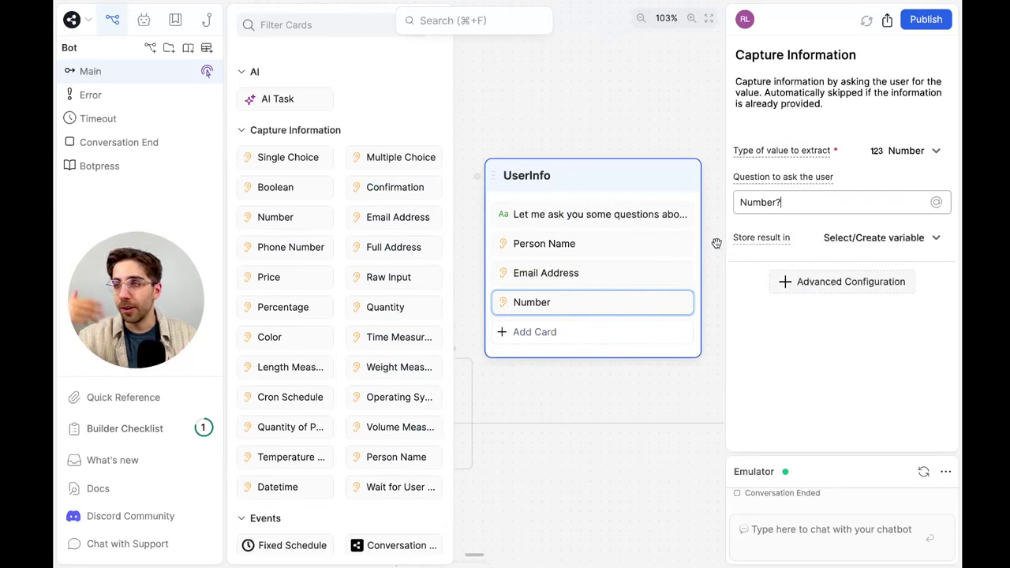
# Set the name question to 'What's your name?' and the email question to 'What's your email?'
pyautogui.click(612, 268)
pyautogui.click(613, 246)
pyautogui.tripleClick(794, 222)
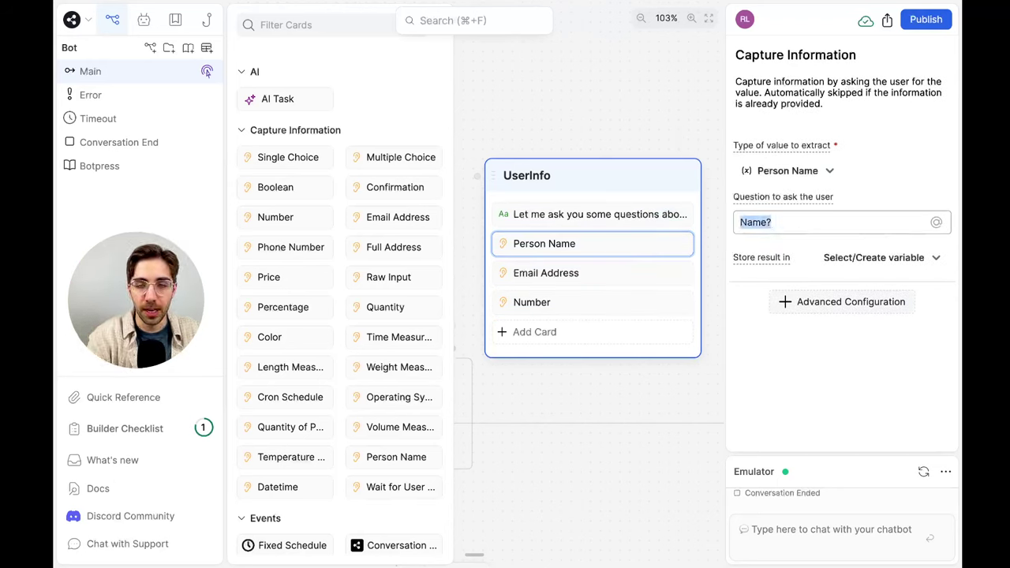
pyautogui.write("What's your name?")
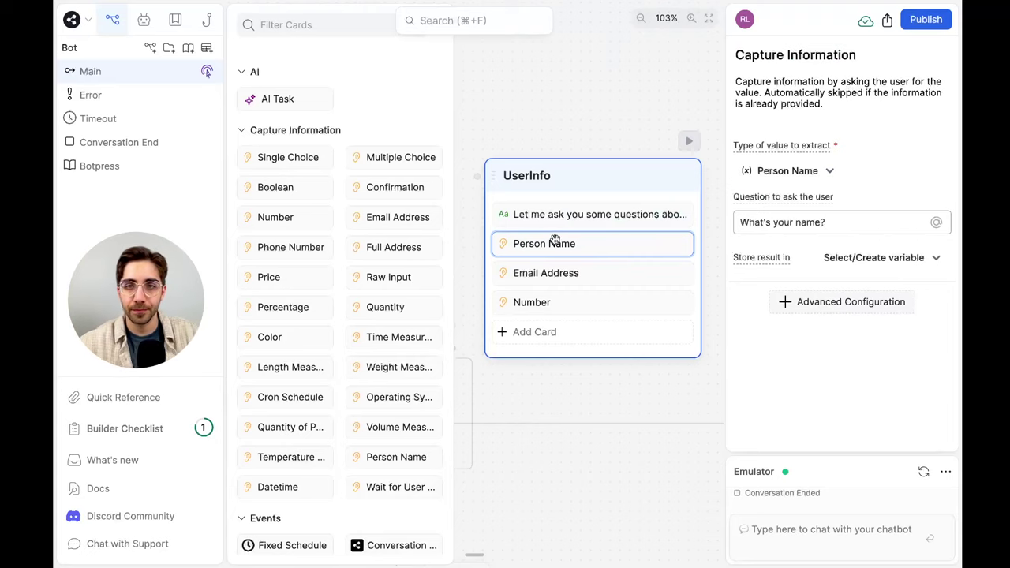
pyautogui.click(553, 272)
pyautogui.tripleClick(807, 223)
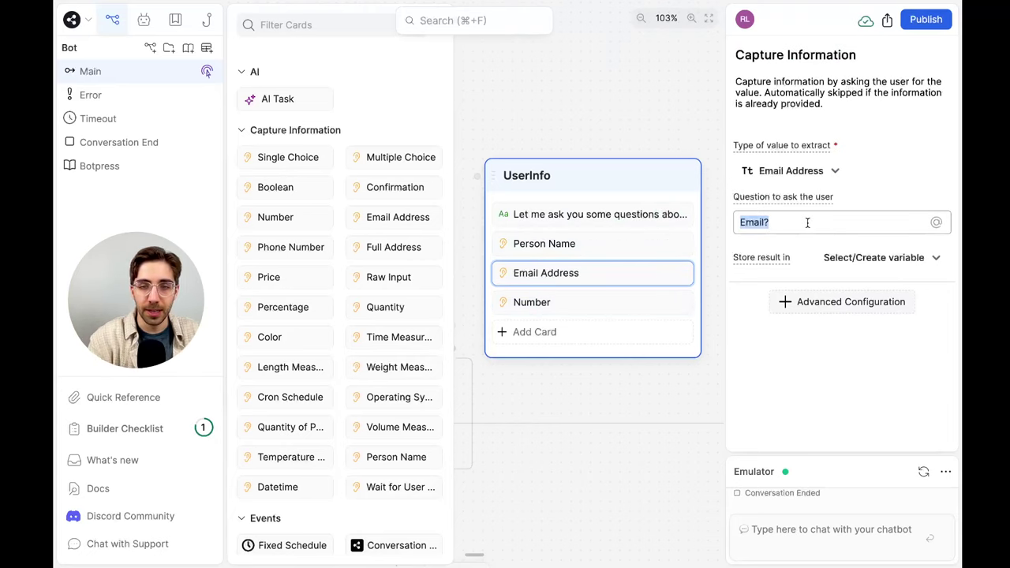
pyautogui.write("Wat's y")
pyautogui.press('BackSpace')
pyautogui.press('BackSpace')
pyautogui.press('BackSpace')
pyautogui.press('BackSpace')
pyautogui.press('BackSpace')
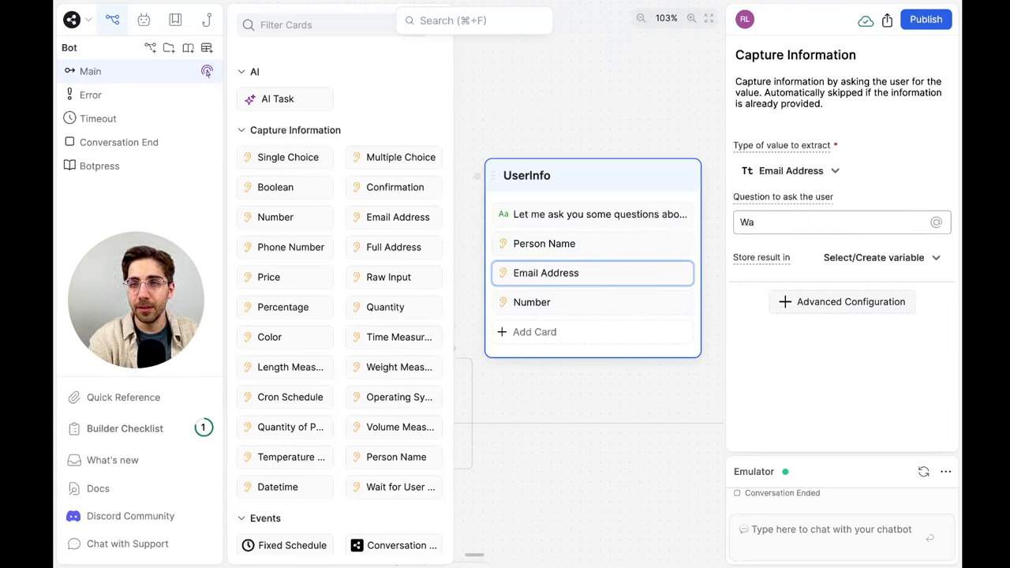
pyautogui.write("t's your email?")
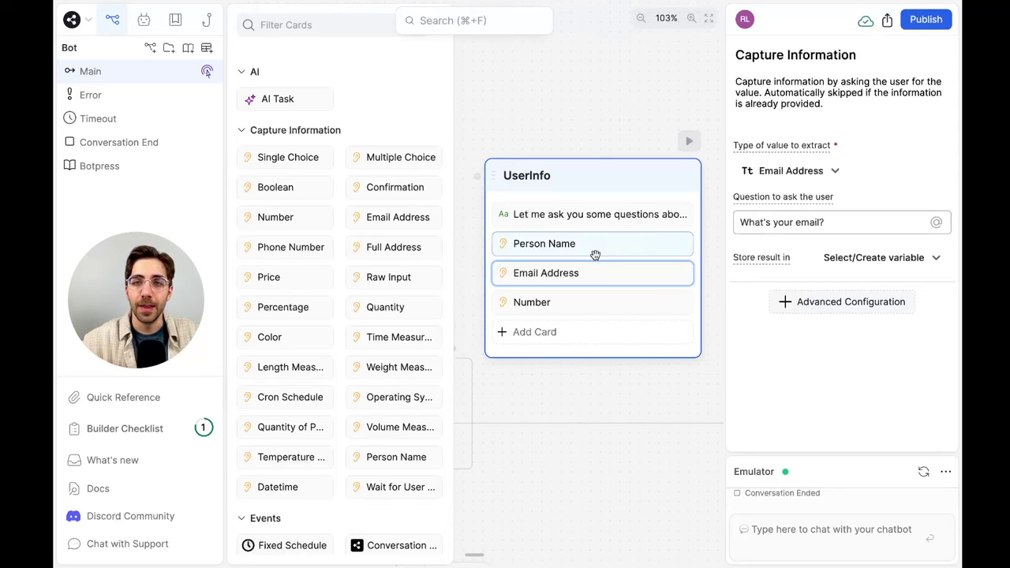
# Set the Number card's question to 'How many people work for your company?'
pyautogui.click(579, 302)
pyautogui.tripleClick(823, 202)
pyautogui.write('G')
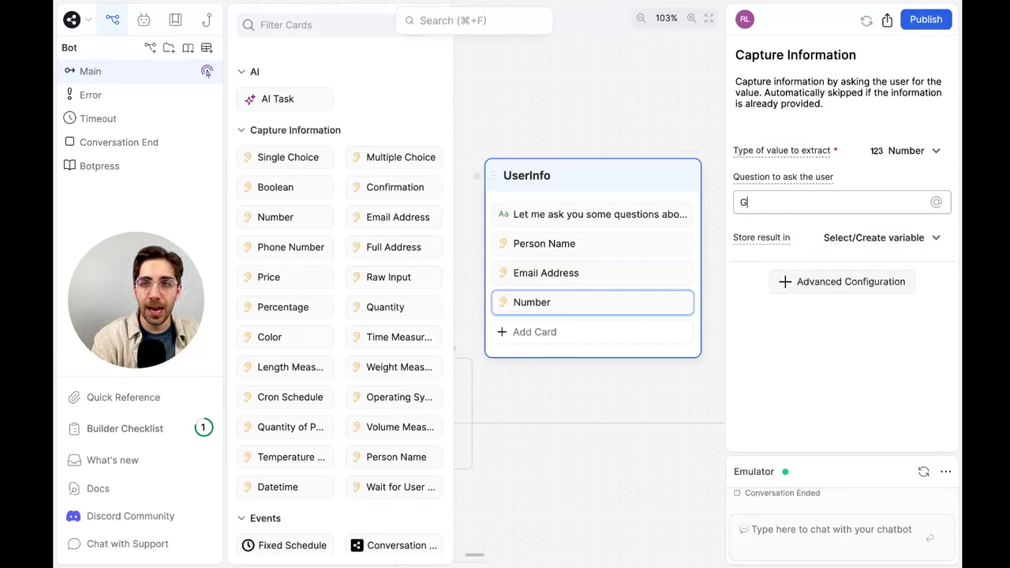
pyautogui.press('BackSpace')
pyautogui.write('Ho wmu')
pyautogui.press('BackSpace')
pyautogui.press('BackSpace')
pyautogui.press('BackSpace')
pyautogui.press('BackSpace')
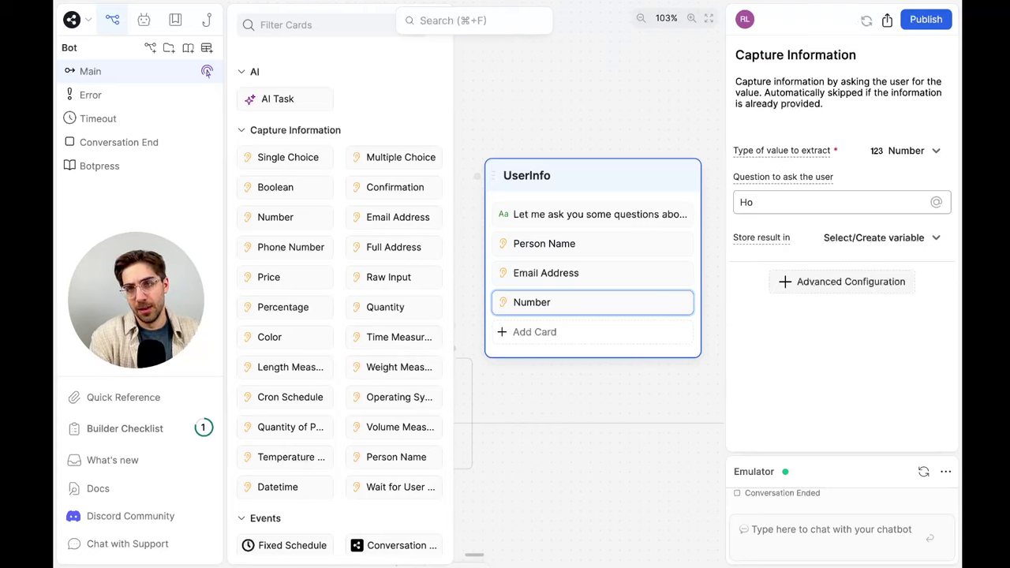
pyautogui.write('w many people ')
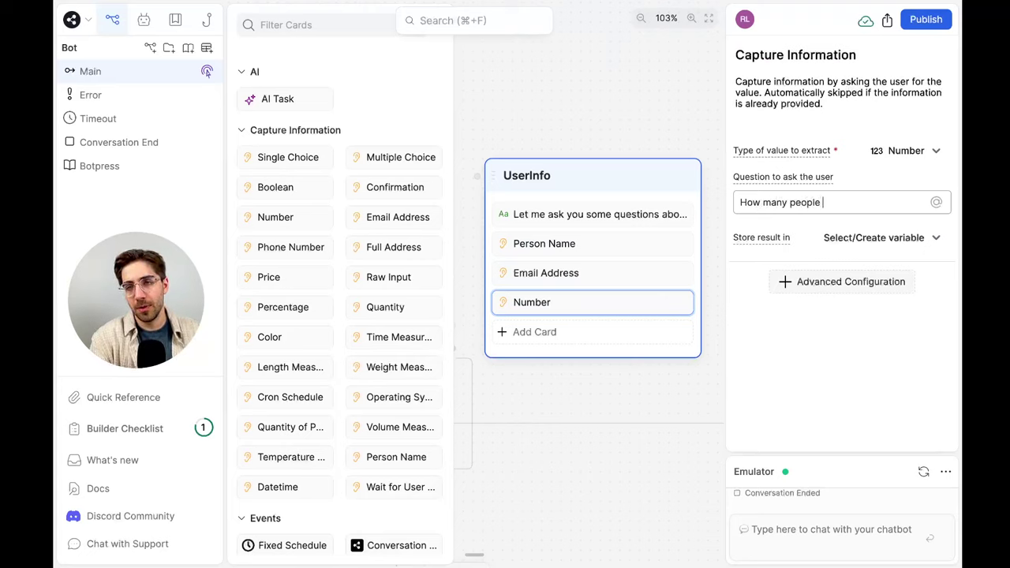
pyautogui.write('work for your company')
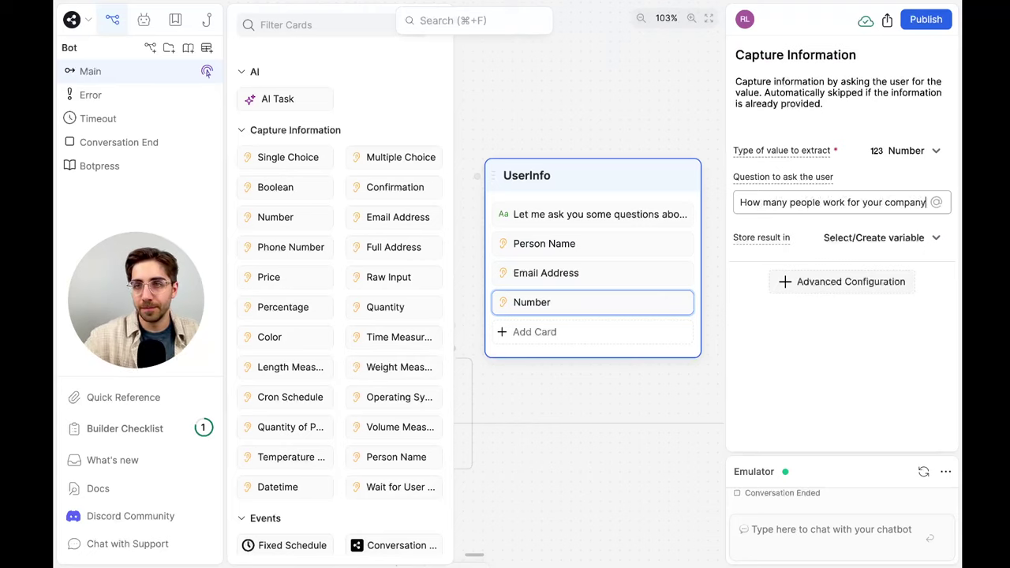
pyautogui.write('?')
# Store the Person Name answer in new variable userName and the email in userEmail
pyautogui.click(581, 246)
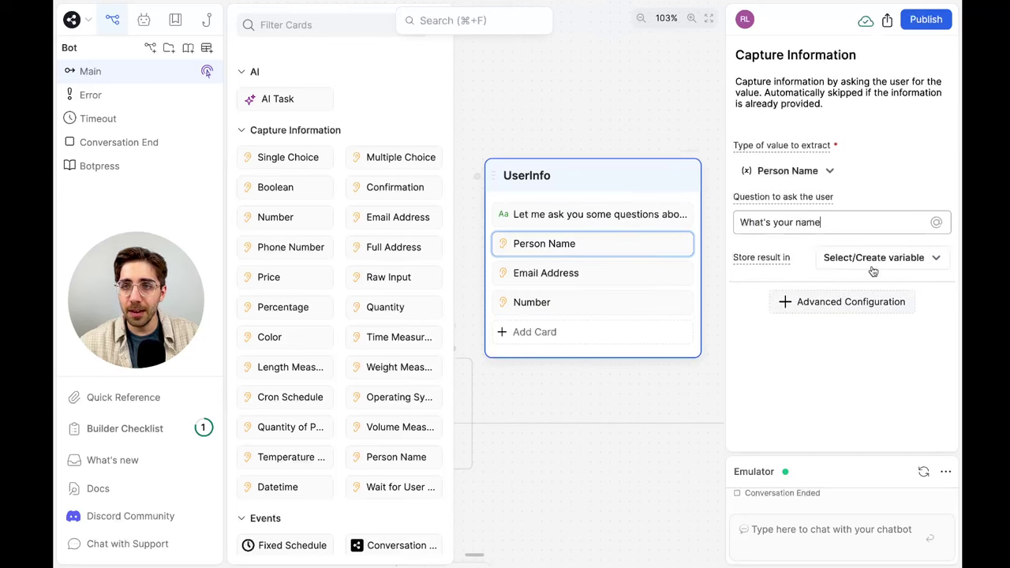
pyautogui.click(895, 258)
pyautogui.write('userName')
pyautogui.press('Return')
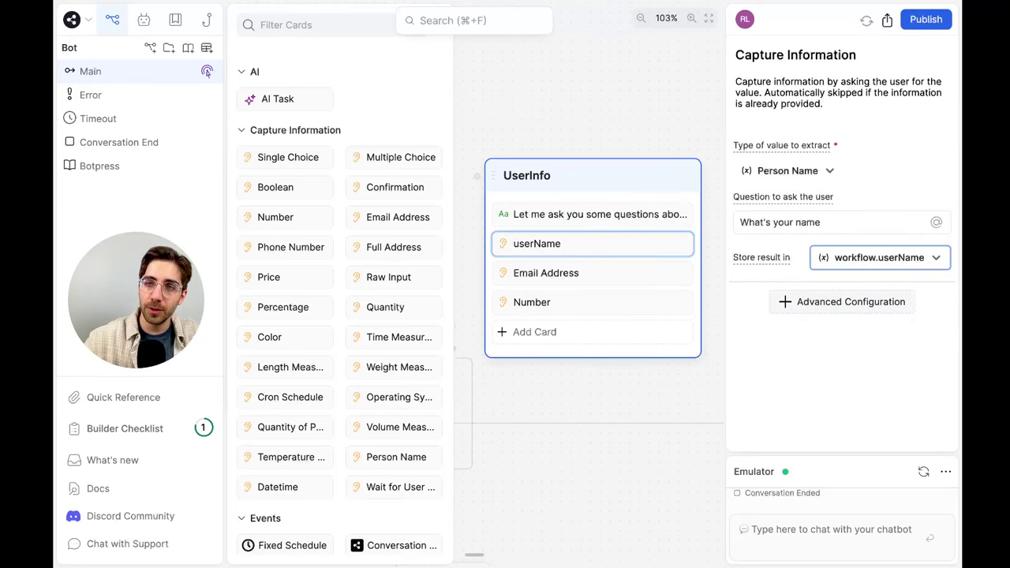
pyautogui.click(670, 273)
pyautogui.click(902, 266)
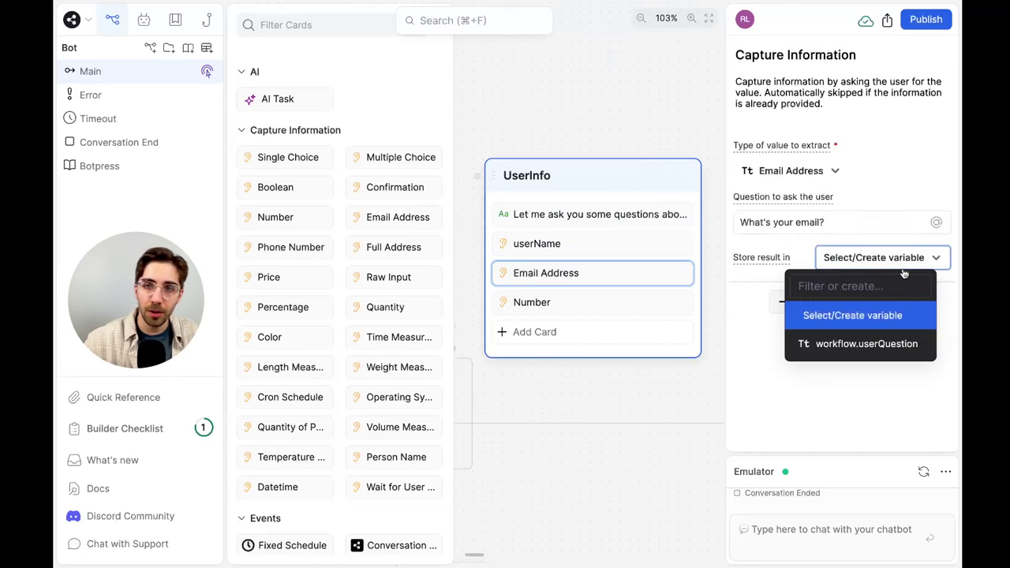
pyautogui.write('userEmail')
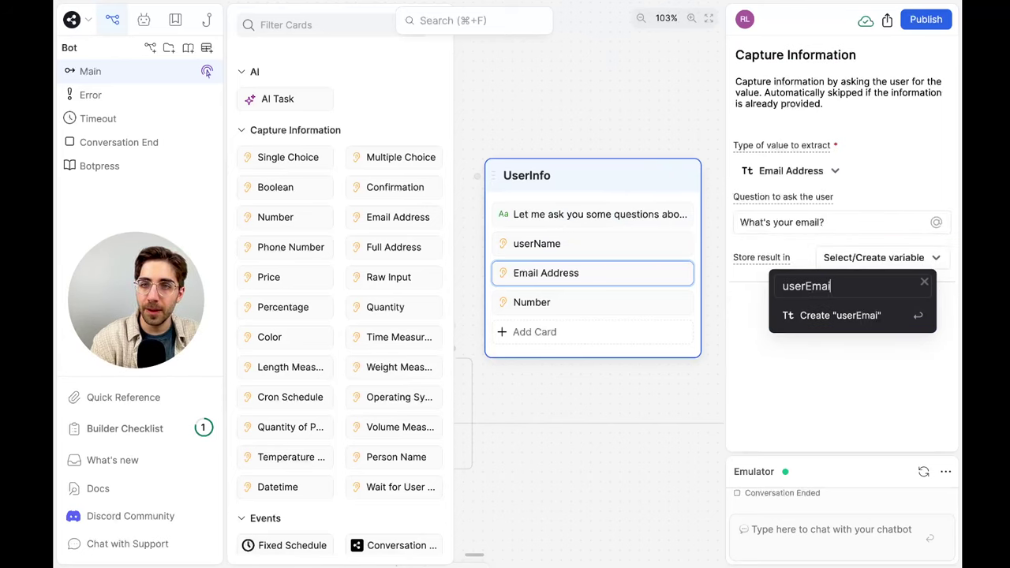
pyautogui.press('Return')
# Store the Number card's employee count in a new variable numEmployees
pyautogui.click(591, 302)
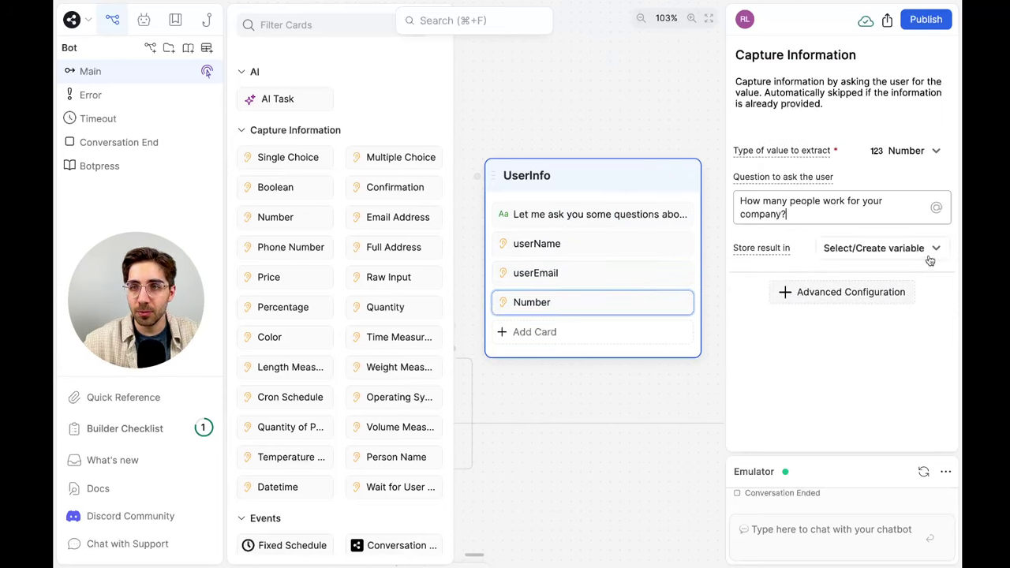
pyautogui.click(876, 248)
pyautogui.write('numEmployees')
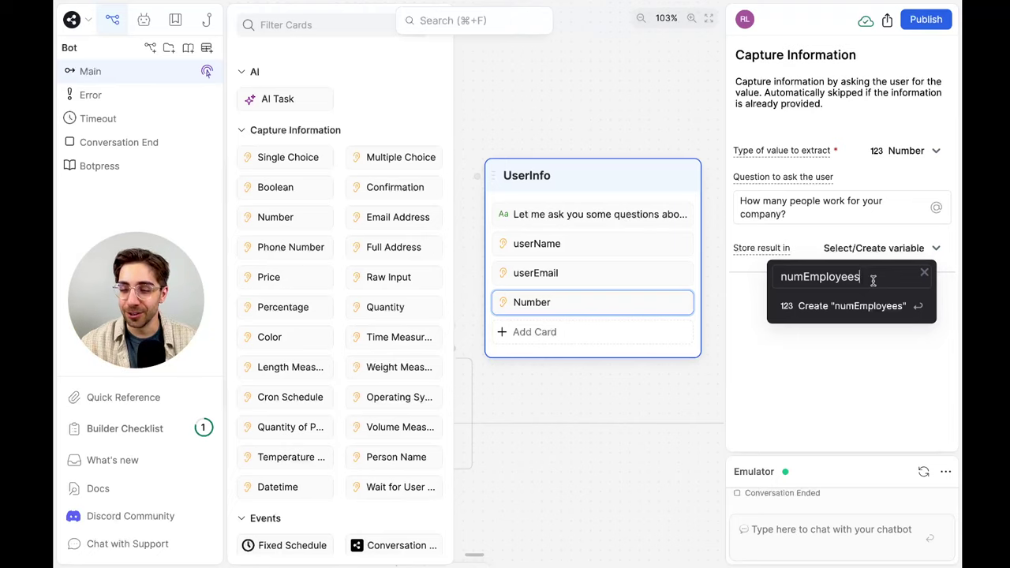
pyautogui.press('Return')
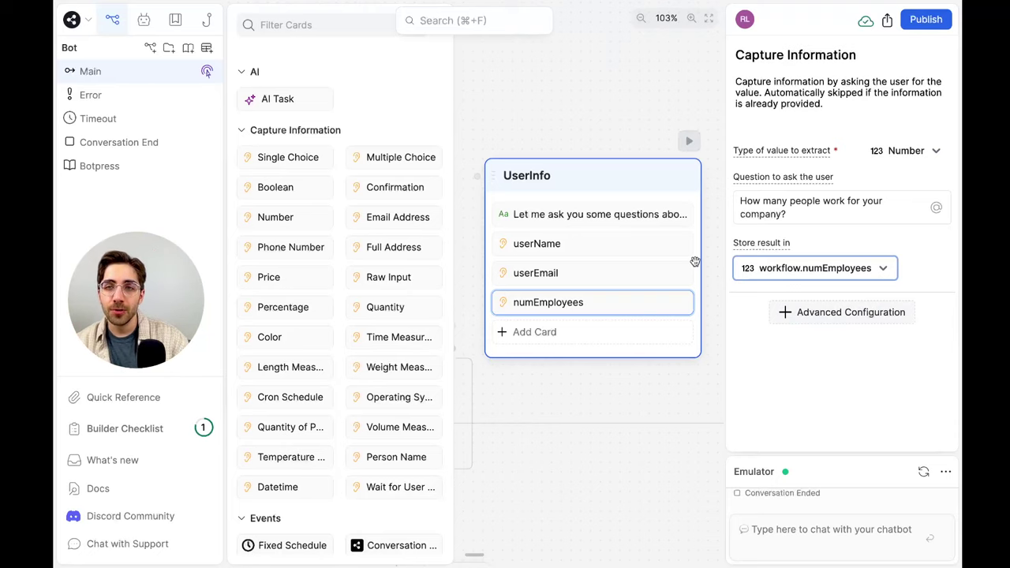
pyautogui.click(560, 89)
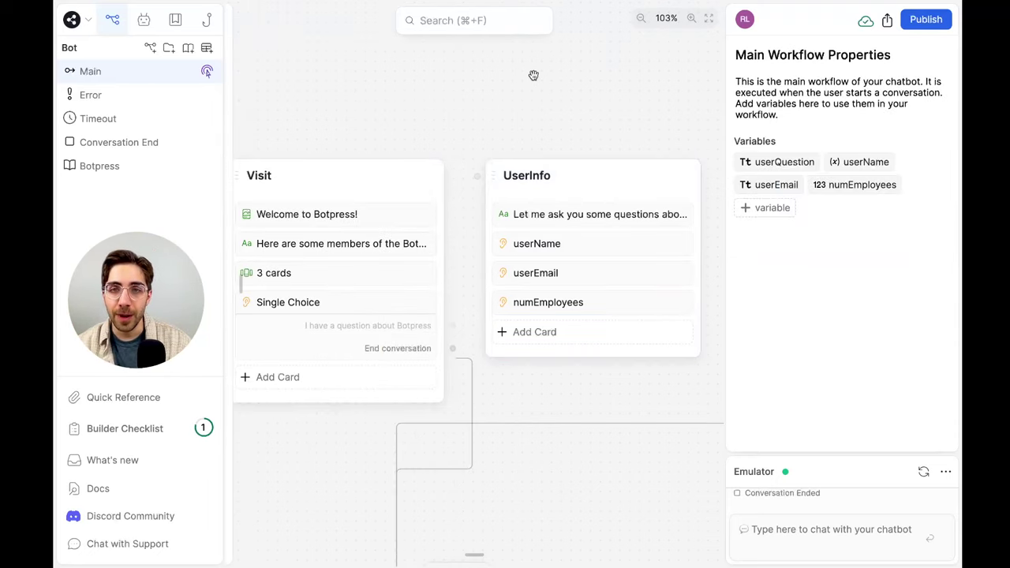
# Move the Single Choice card from the Visit node into UserInfo
pyautogui.scroll(-5, 533, 75)
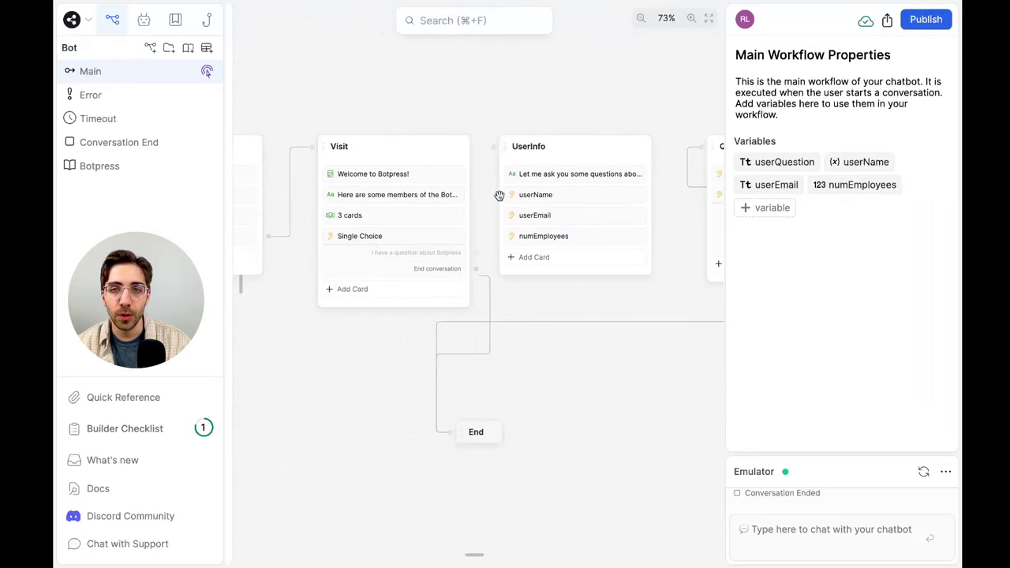
pyautogui.hscroll(2, 562, 236)
pyautogui.scroll(2, 562, 237)
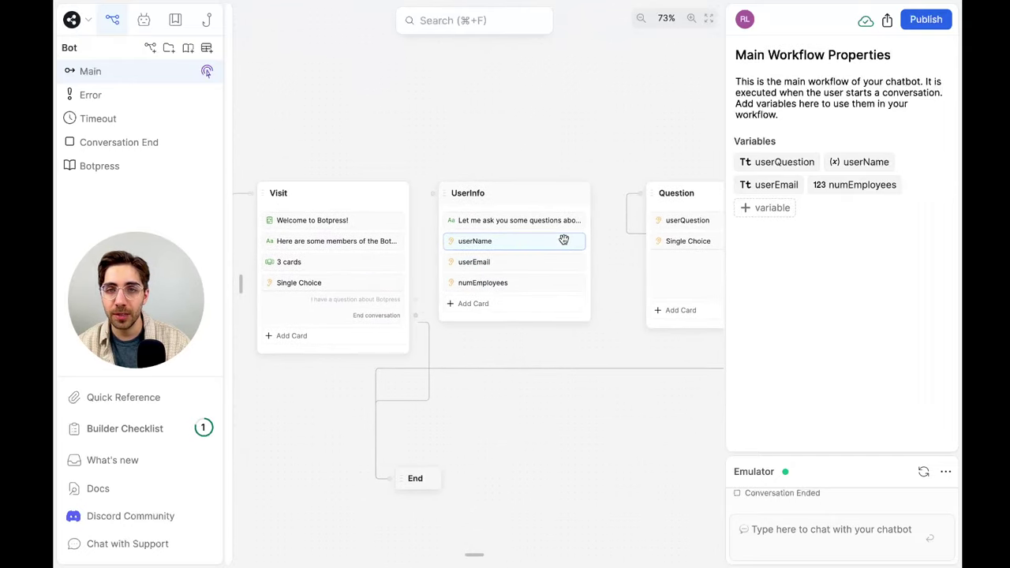
pyautogui.hscroll(3, 563, 239)
pyautogui.hscroll(-2, 335, 287)
pyautogui.scroll(2, 335, 286)
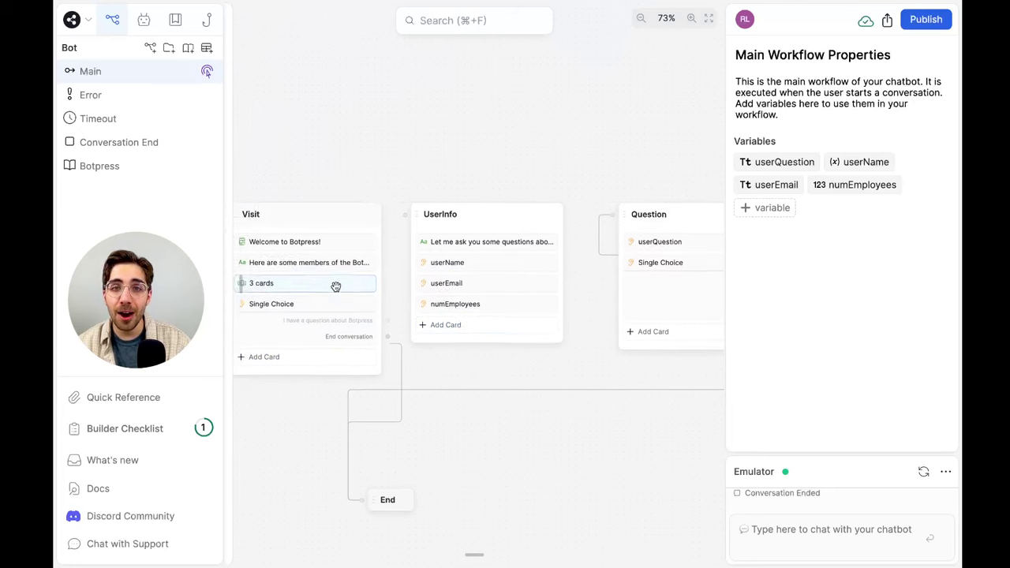
pyautogui.hscroll(-2, 335, 287)
pyautogui.moveTo(345, 316); pyautogui.dragTo(533, 348)
pyautogui.click(516, 345)
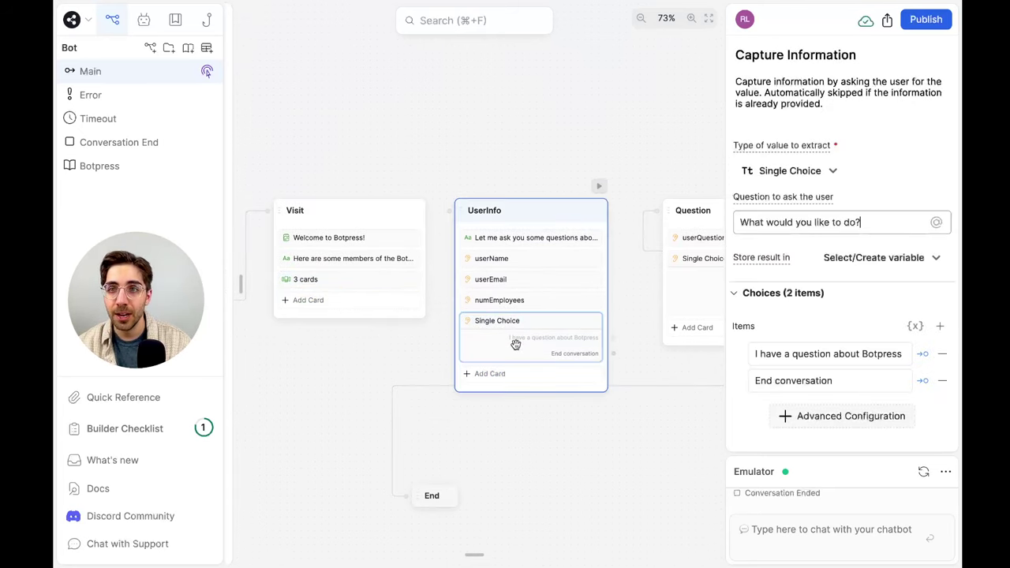
pyautogui.click(540, 118)
# Add an always-true Expression card to Visit, remove its old edge, and connect it to UserInfo
pyautogui.click(359, 308)
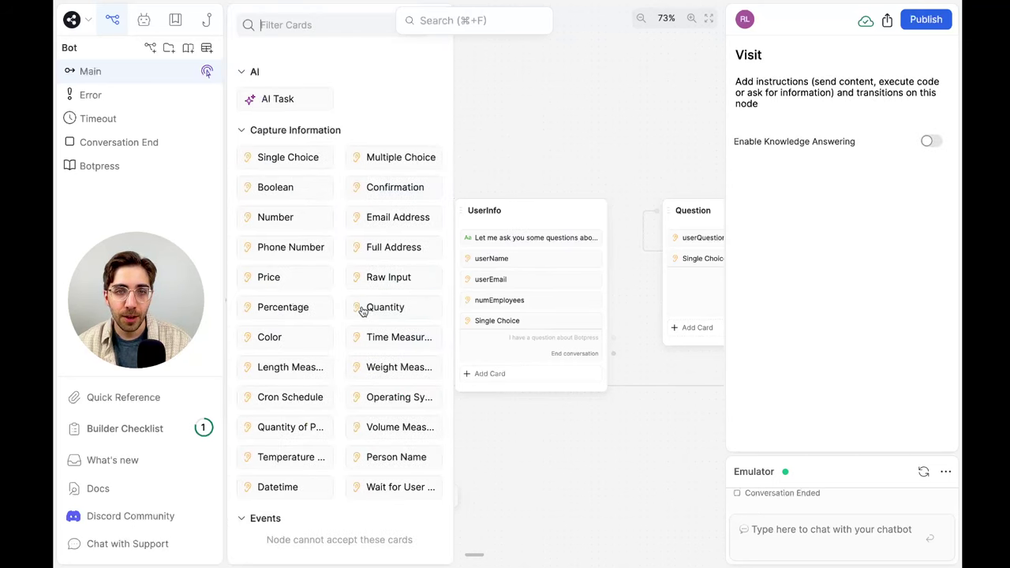
pyautogui.scroll(5, 365, 306)
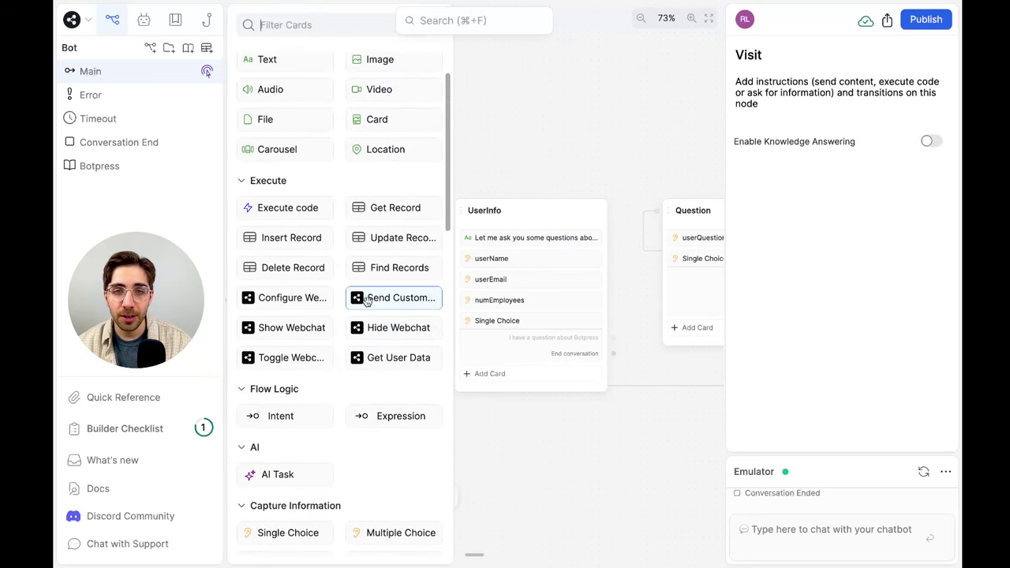
pyautogui.hscroll(-3, 552, 241)
pyautogui.moveTo(395, 417); pyautogui.dragTo(491, 311)
pyautogui.click(622, 140)
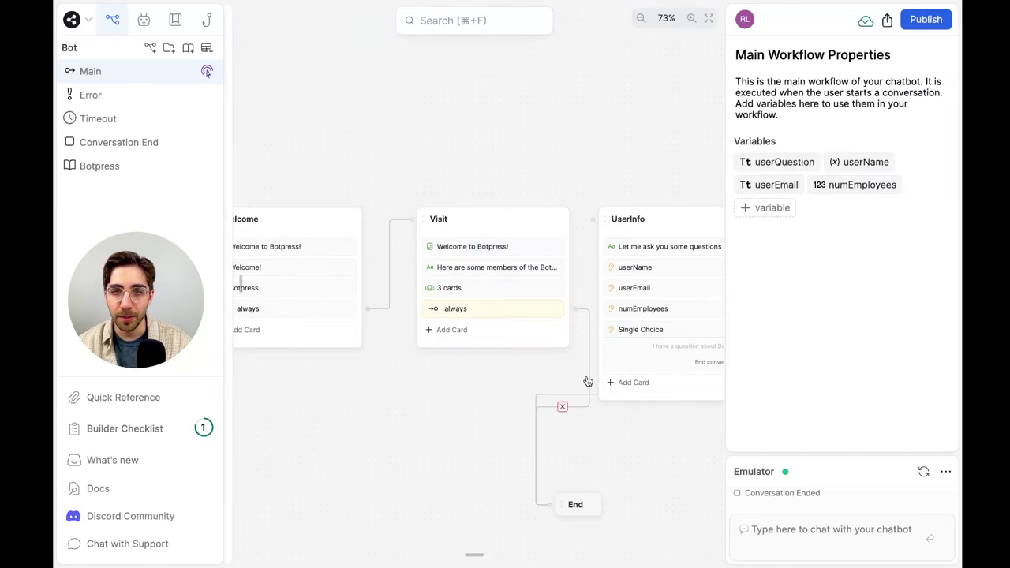
pyautogui.click(562, 406)
pyautogui.moveTo(575, 309); pyautogui.dragTo(594, 216)
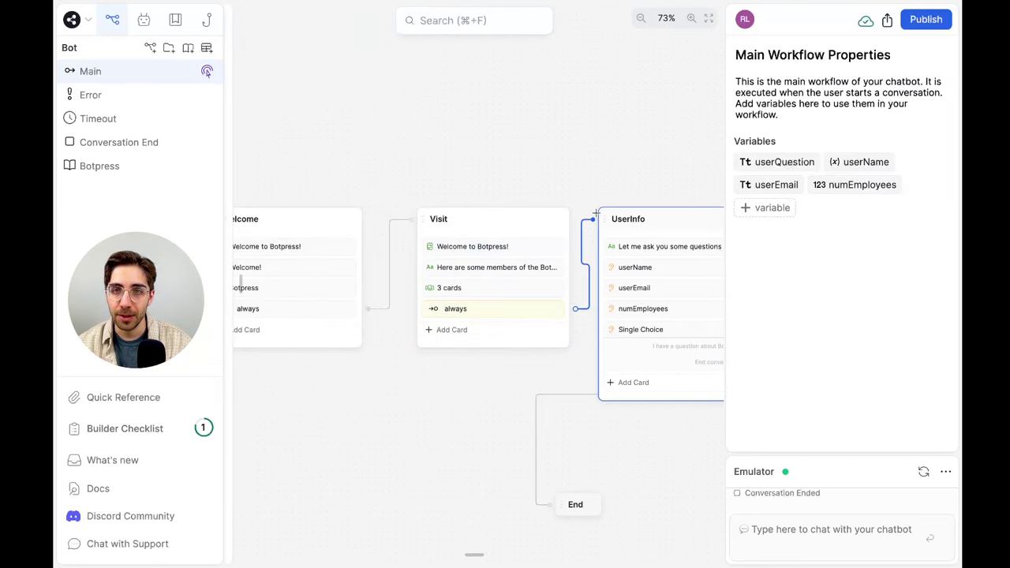
pyautogui.hscroll(5, 631, 169)
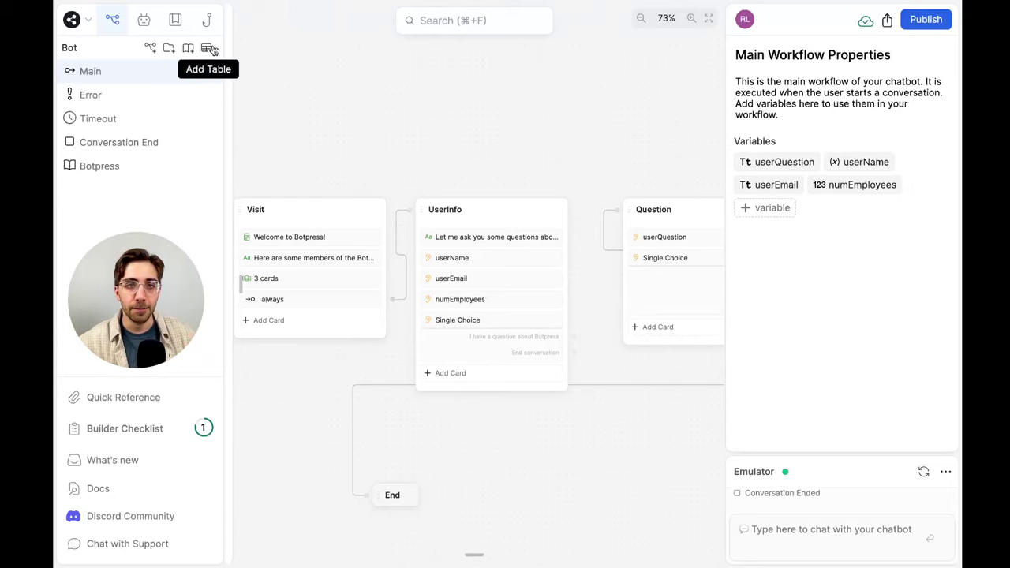
# Create a new table and rename it LeadsTable
pyautogui.click(210, 49)
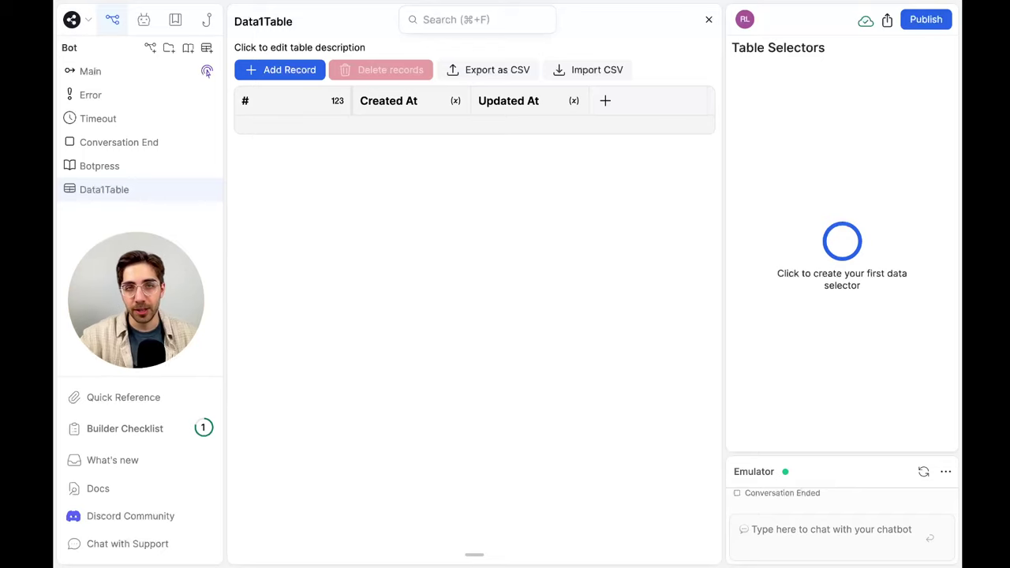
pyautogui.click(263, 23)
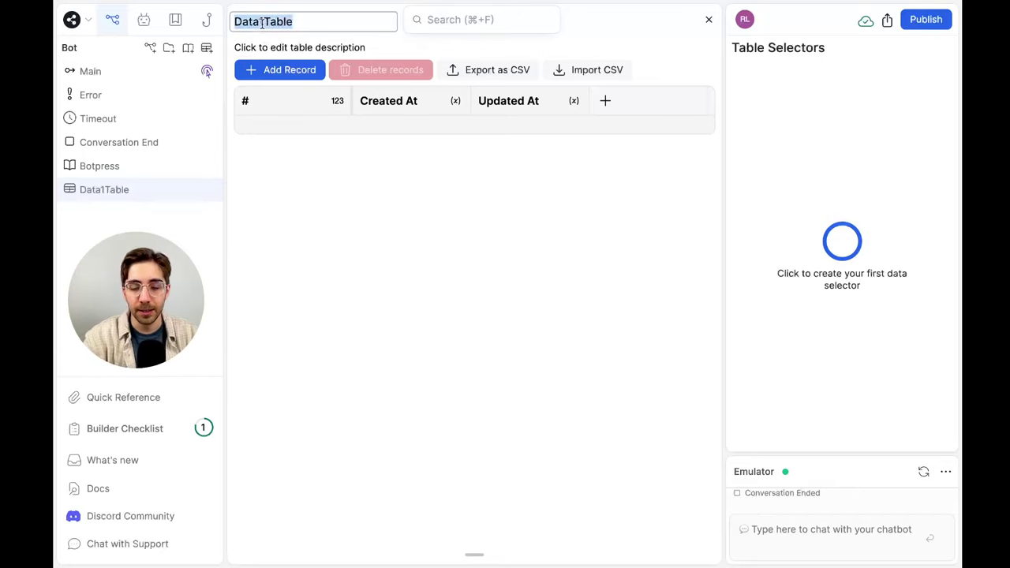
pyautogui.write('LeadsTable')
pyautogui.press('Return')
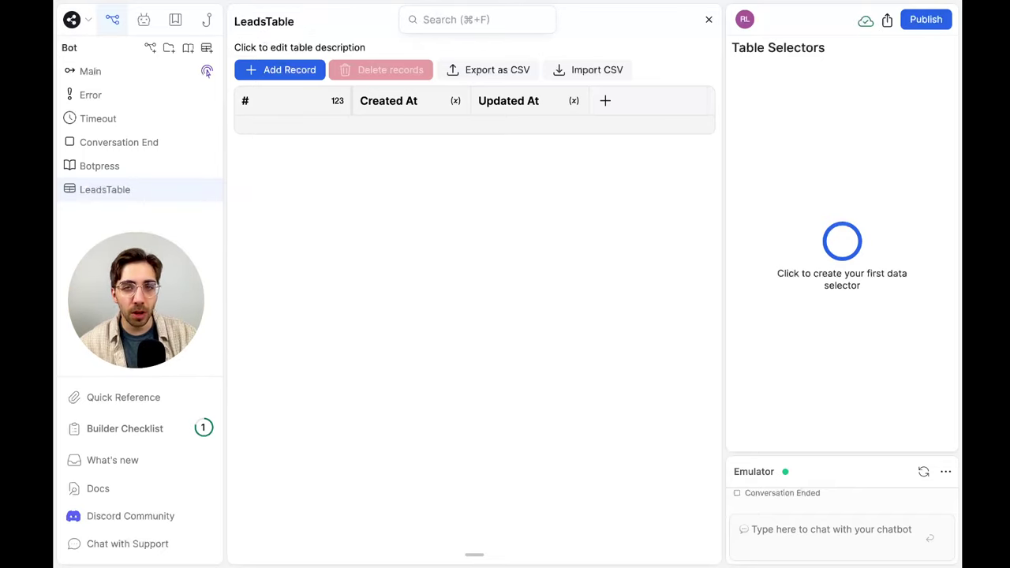
# Add Name, Email and Employees columns to LeadsTable
pyautogui.click(605, 101)
pyautogui.write('Na')
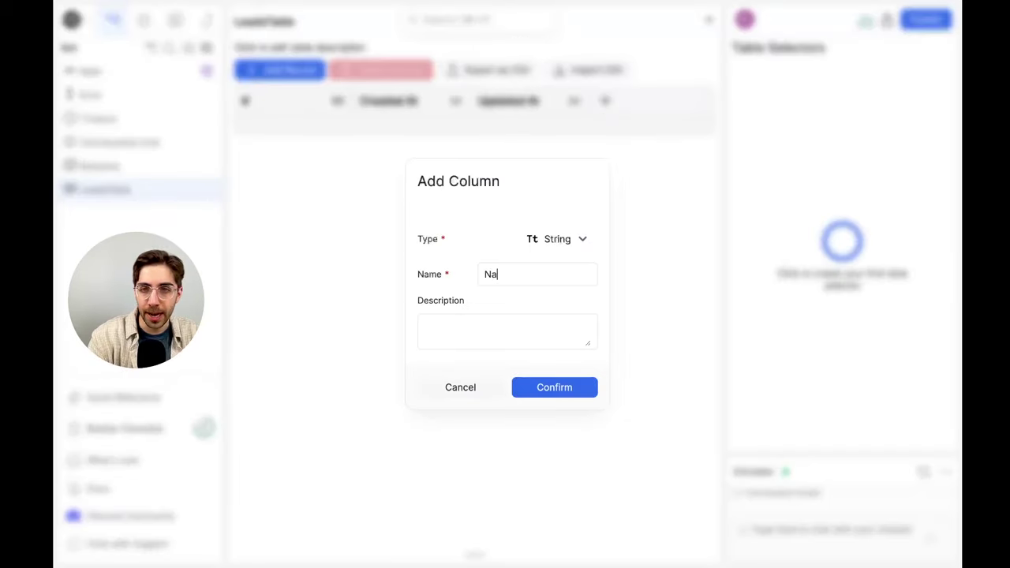
pyautogui.write('me')
pyautogui.press('Return')
pyautogui.hscroll(2, 647, 98)
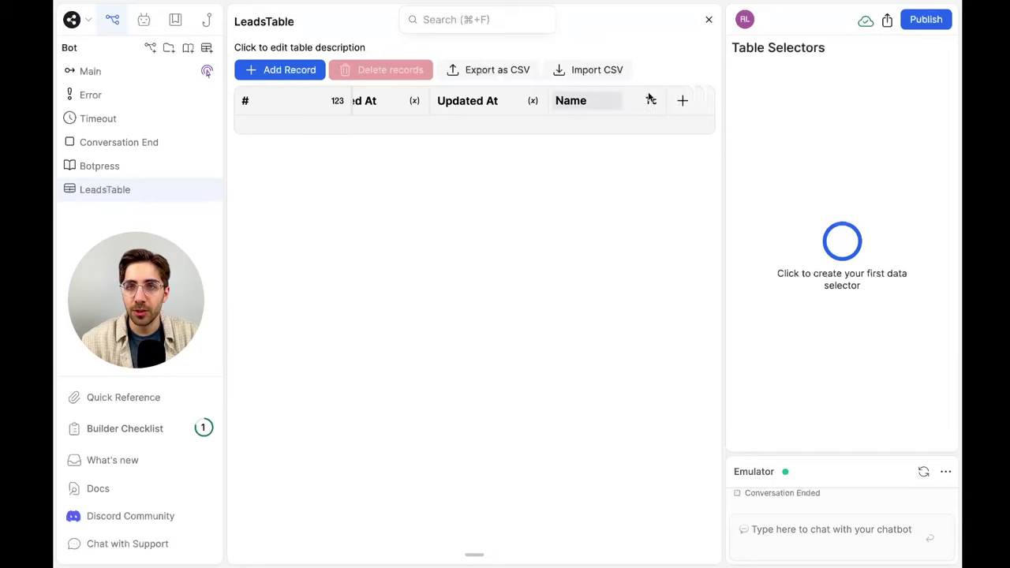
pyautogui.click(611, 102)
pyautogui.write('Email')
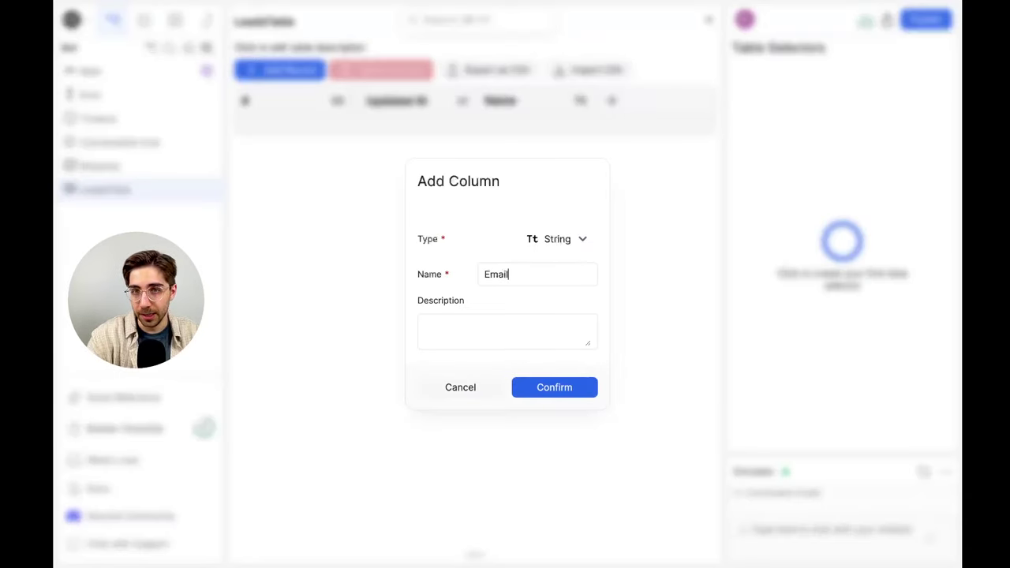
pyautogui.press('Return')
pyautogui.hscroll(2, 629, 103)
pyautogui.click(612, 102)
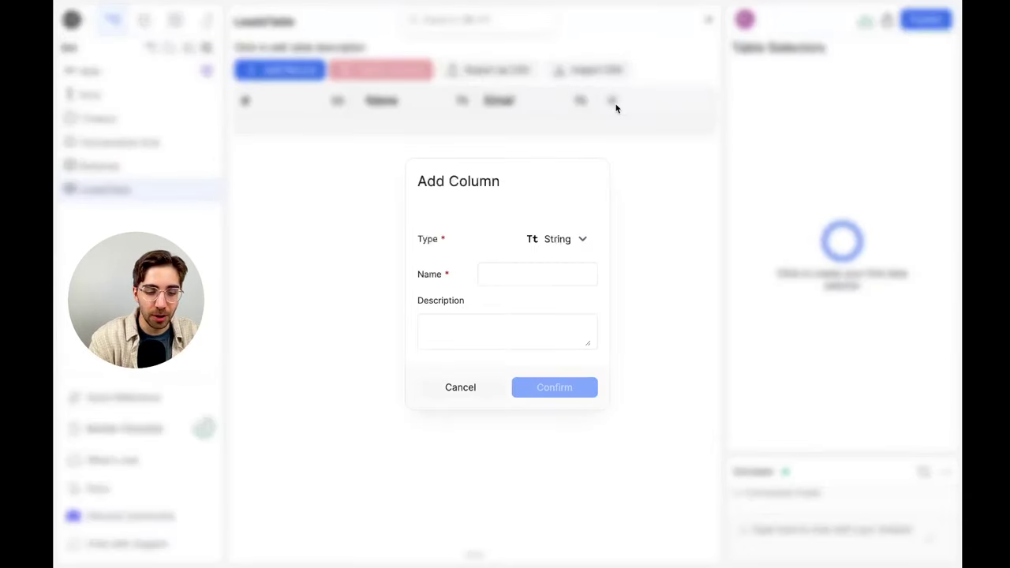
pyautogui.write('Employees')
pyautogui.press('Return')
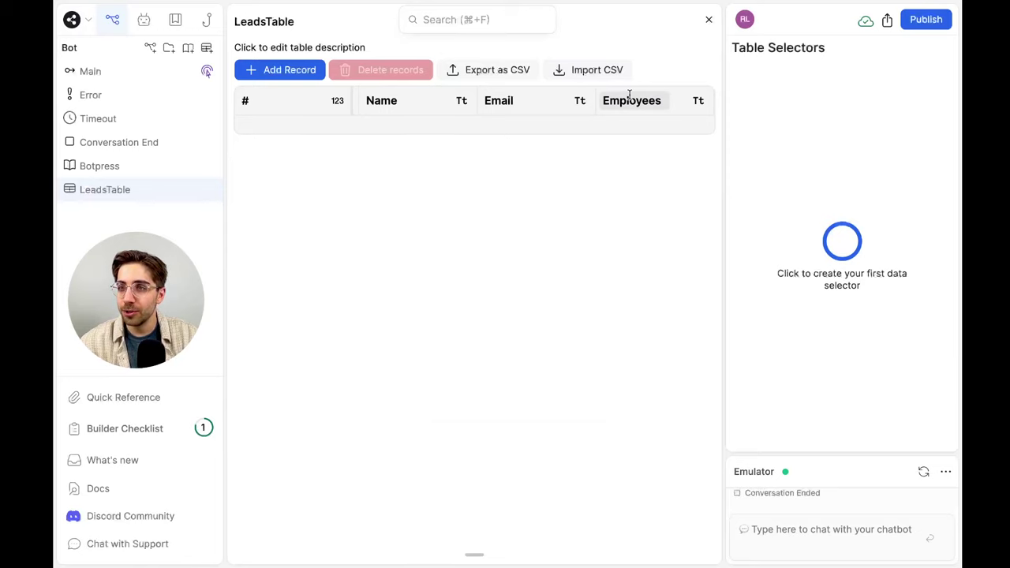
pyautogui.hscroll(3, 628, 94)
pyautogui.hscroll(-5, 565, 119)
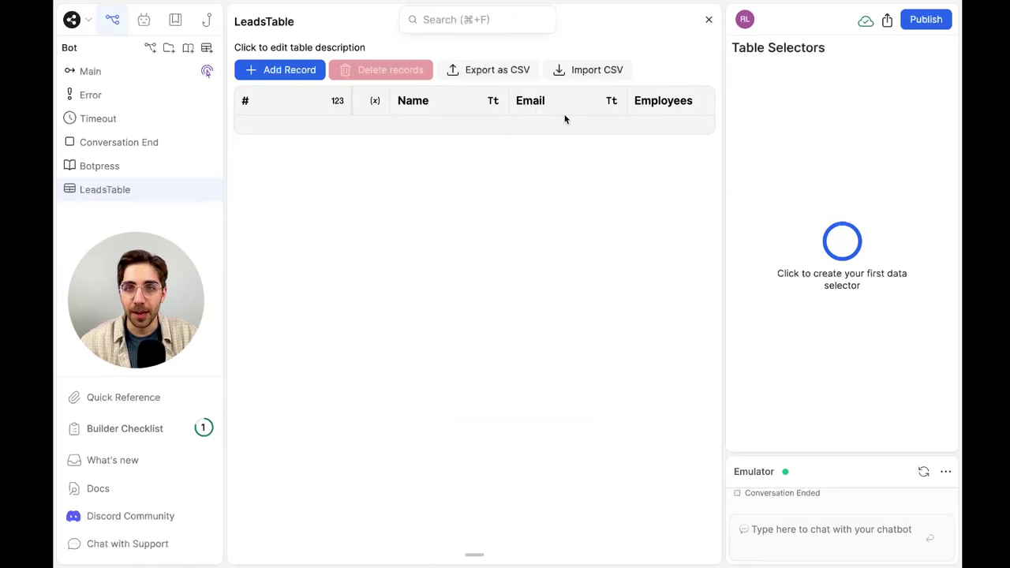
pyautogui.hscroll(1, 565, 119)
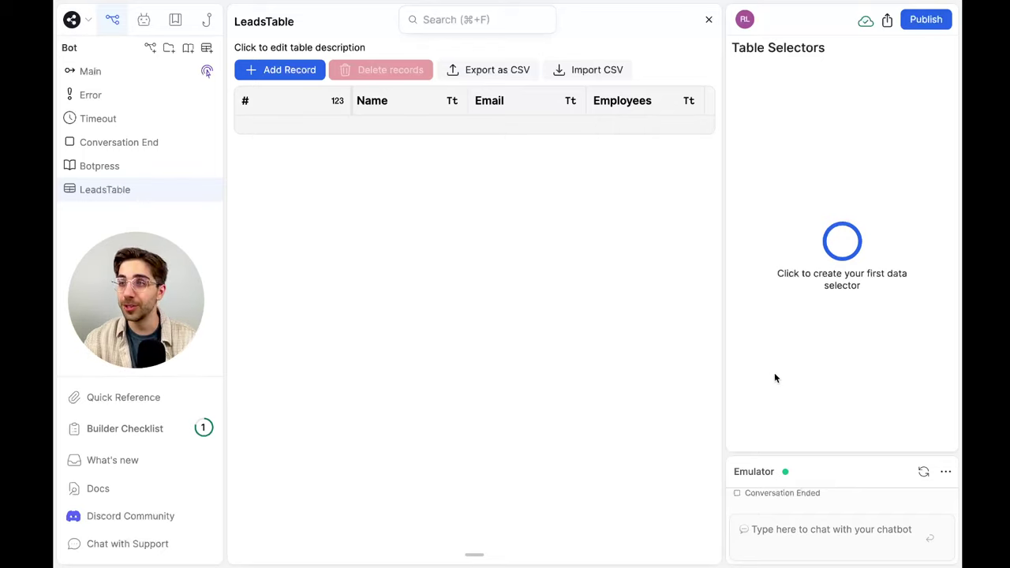
# Open the Agents list and review the Translator Agent's configuration before closing it
pyautogui.click(145, 21)
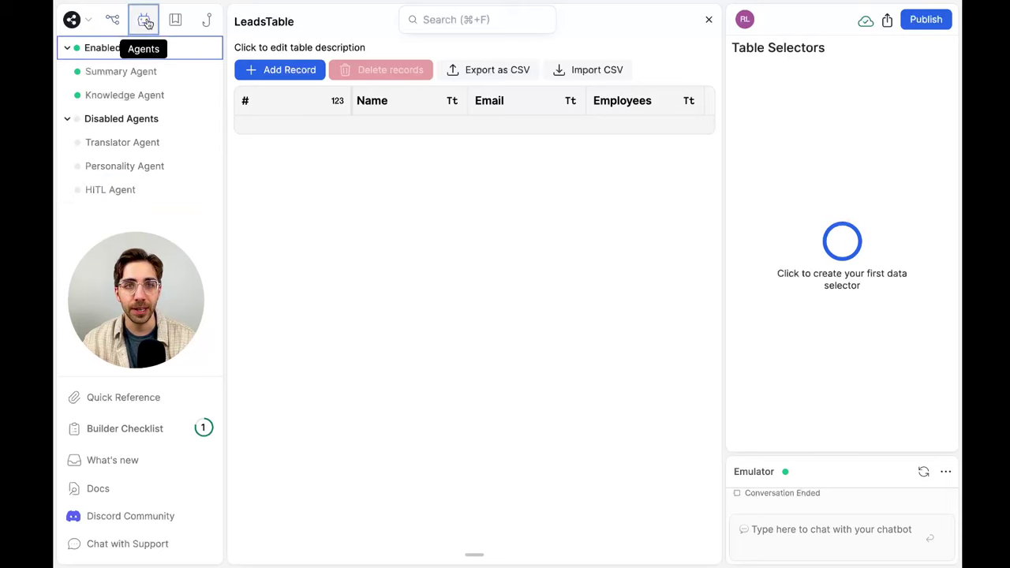
pyautogui.click(130, 142)
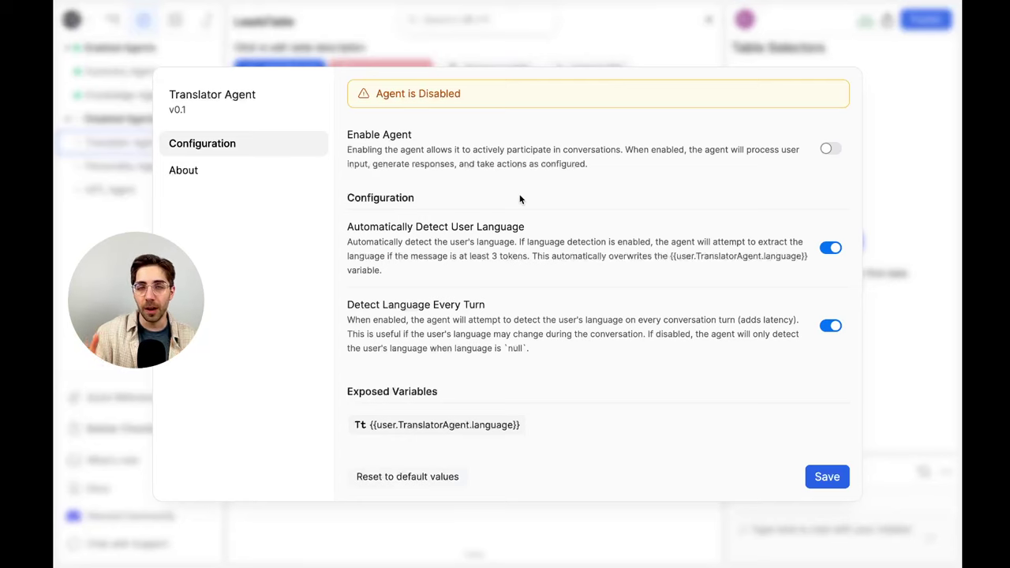
pyautogui.click(136, 165)
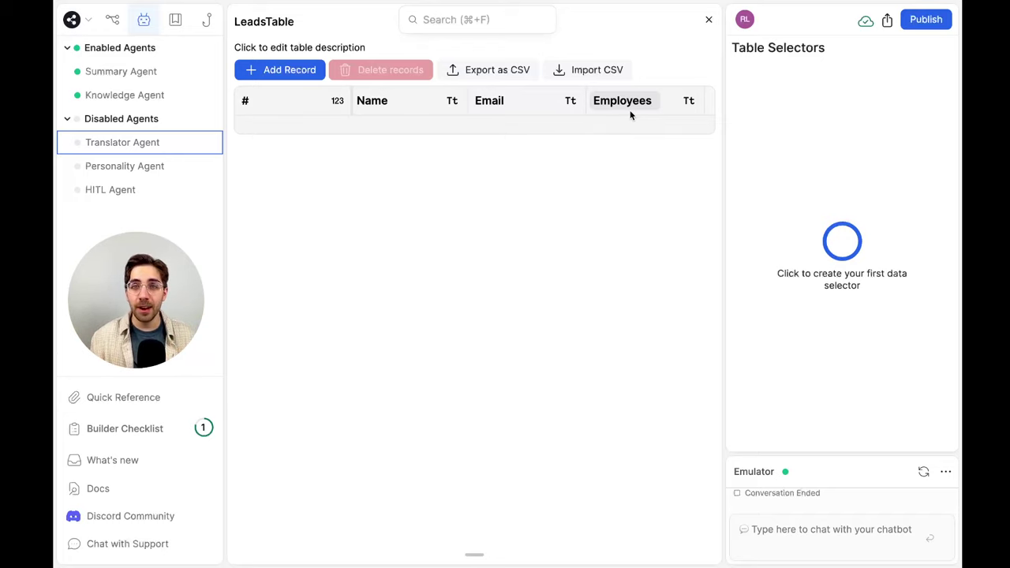
# Delete the existing text-type Employees column from LeadsTable
pyautogui.click(686, 101)
pyautogui.click(678, 104)
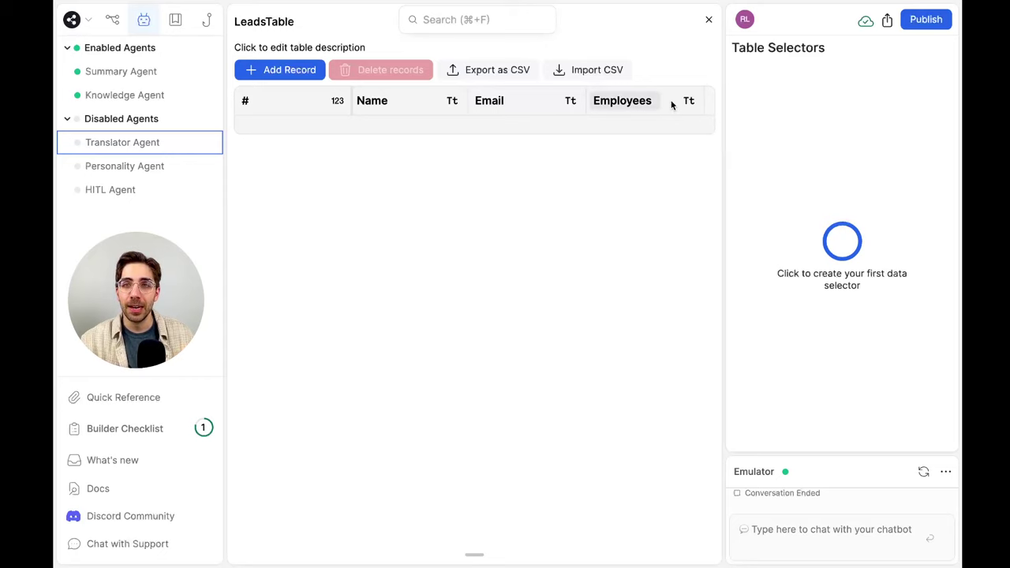
pyautogui.click(644, 100)
pyautogui.click(685, 103)
pyautogui.click(685, 103)
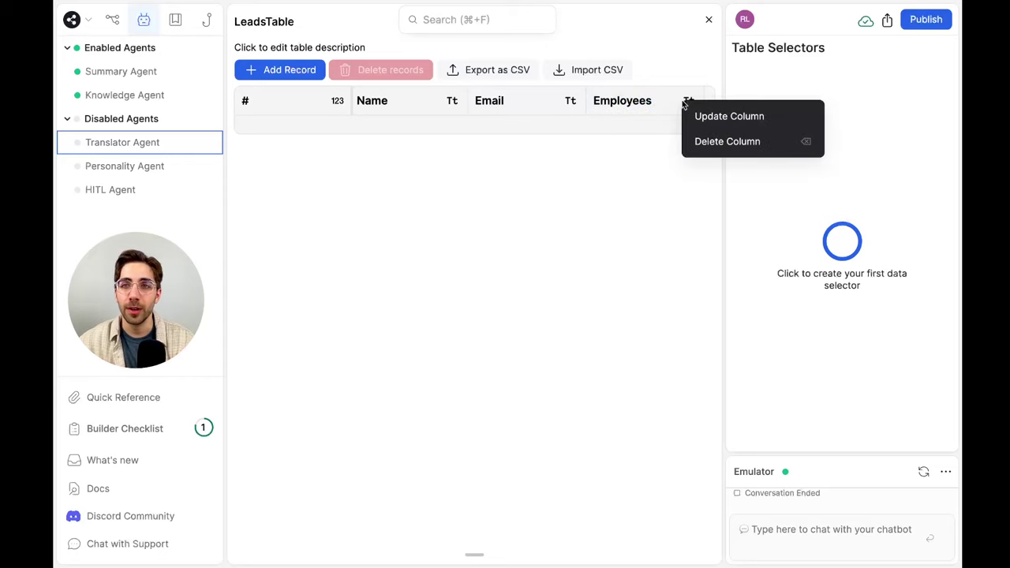
pyautogui.click(706, 142)
pyautogui.click(599, 340)
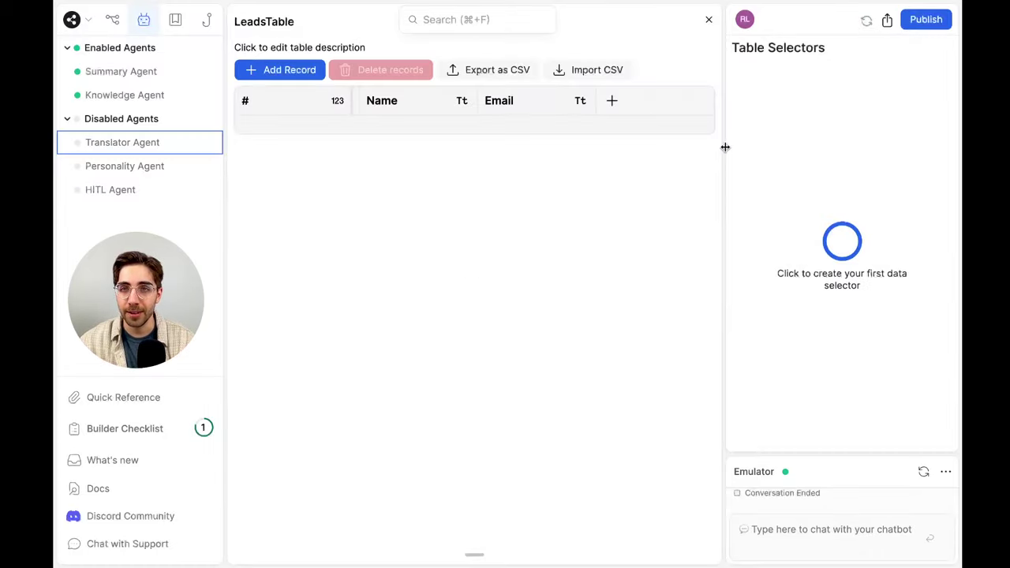
# Add a new Employees column of type Number and return to the bot explorer
pyautogui.click(612, 101)
pyautogui.write('Emp')
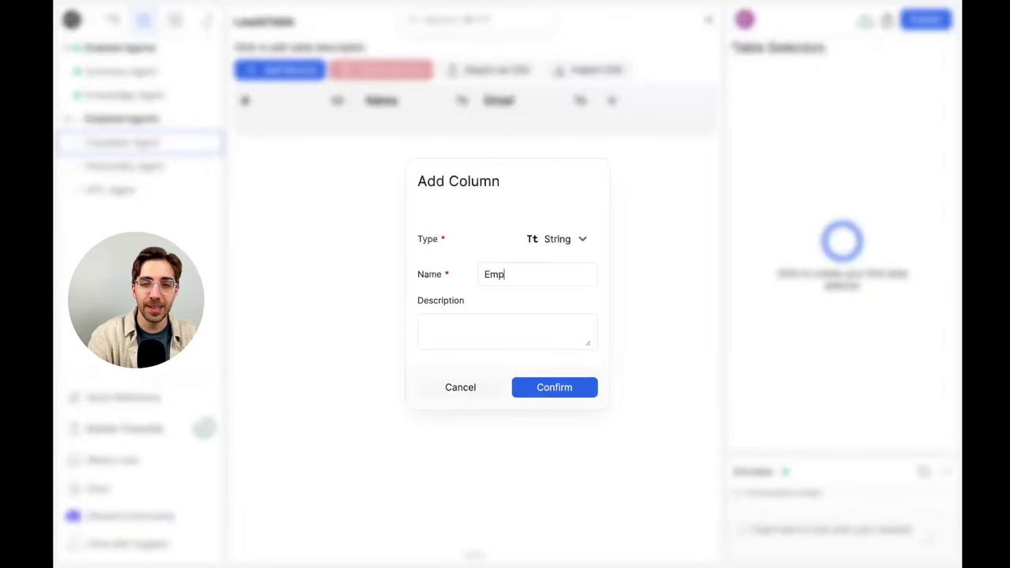
pyautogui.write('loyees')
pyautogui.click(536, 238)
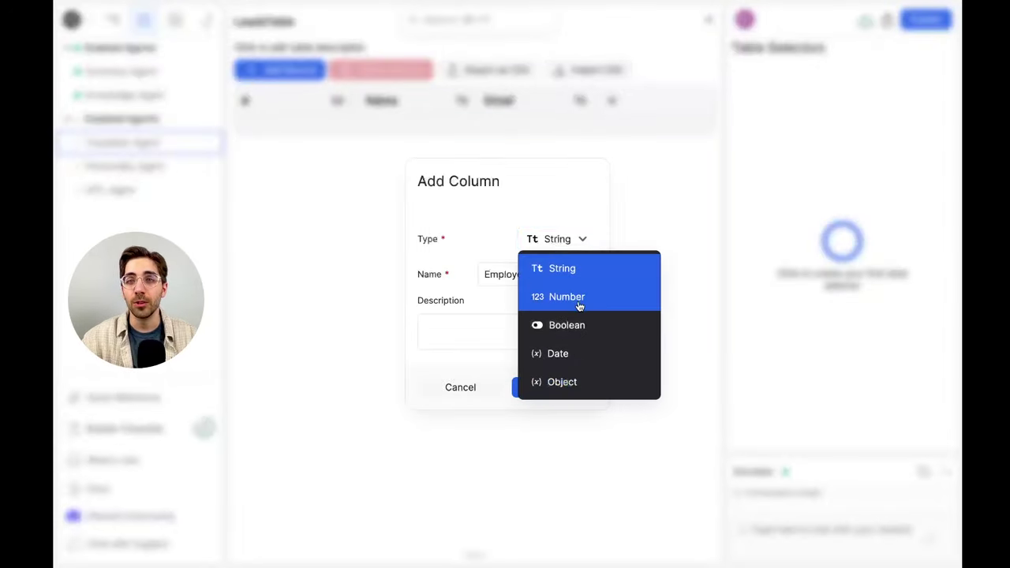
pyautogui.click(579, 298)
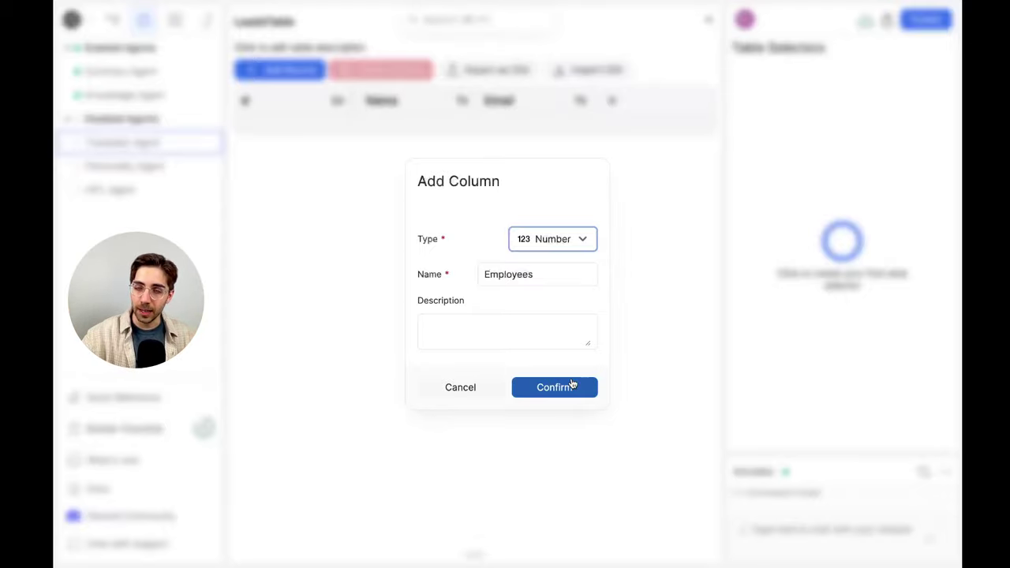
pyautogui.click(572, 385)
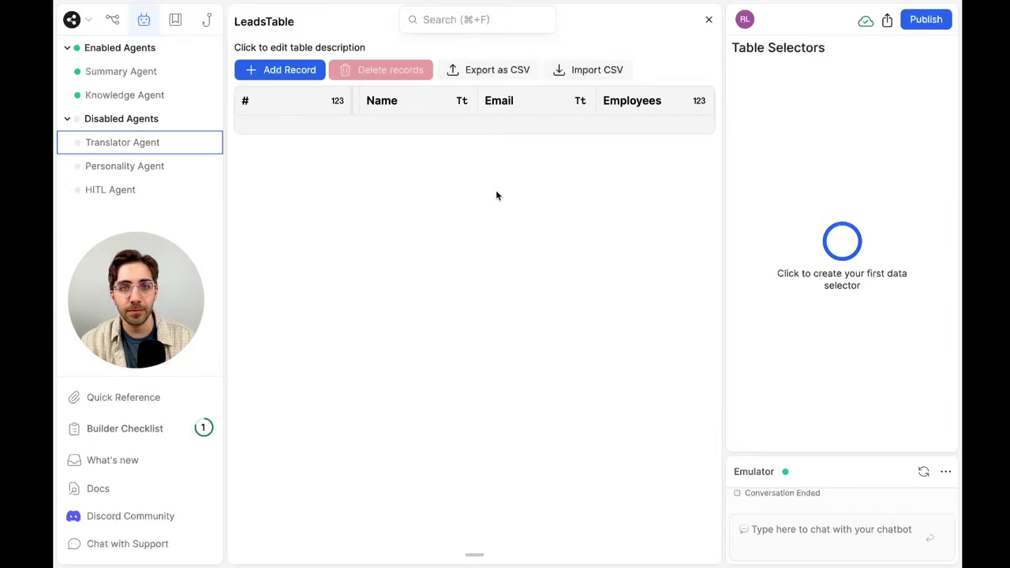
pyautogui.click(111, 19)
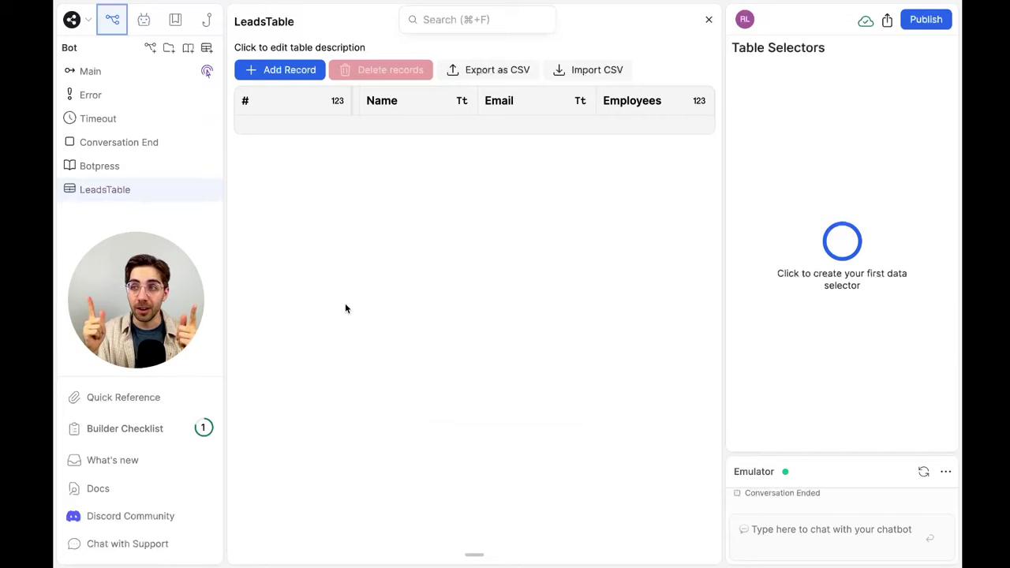
# In the Main workflow, add an Insert Record card to the UserInfo node after the numEmployees question
pyautogui.click(110, 73)
pyautogui.scroll(5, 478, 255)
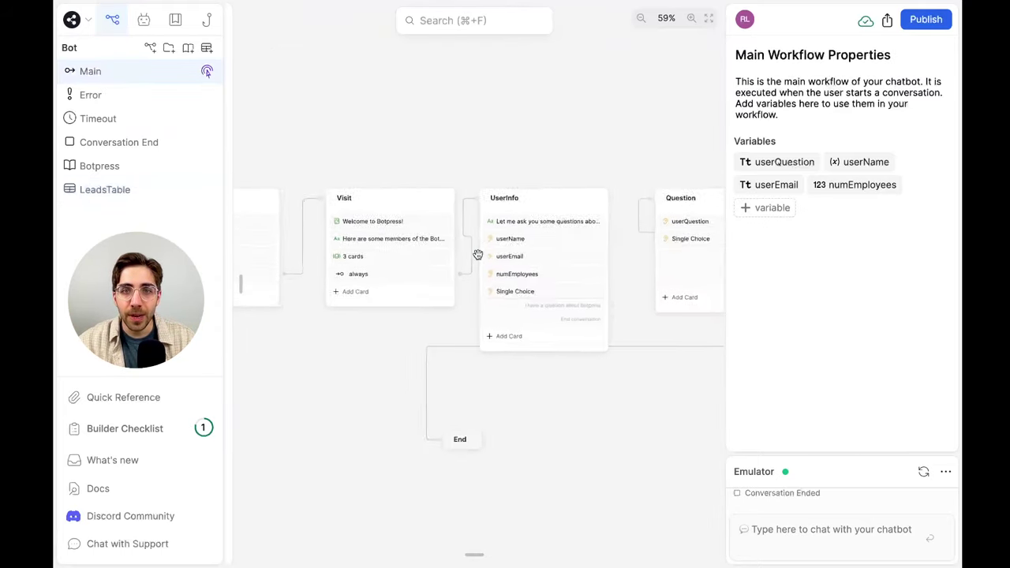
pyautogui.hscroll(3, 478, 255)
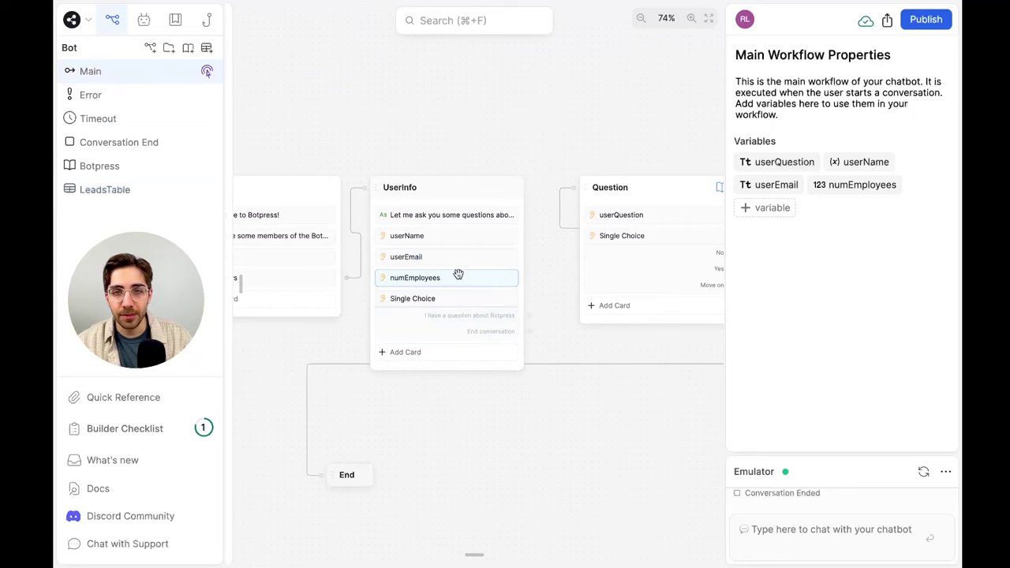
pyautogui.scroll(4, 459, 274)
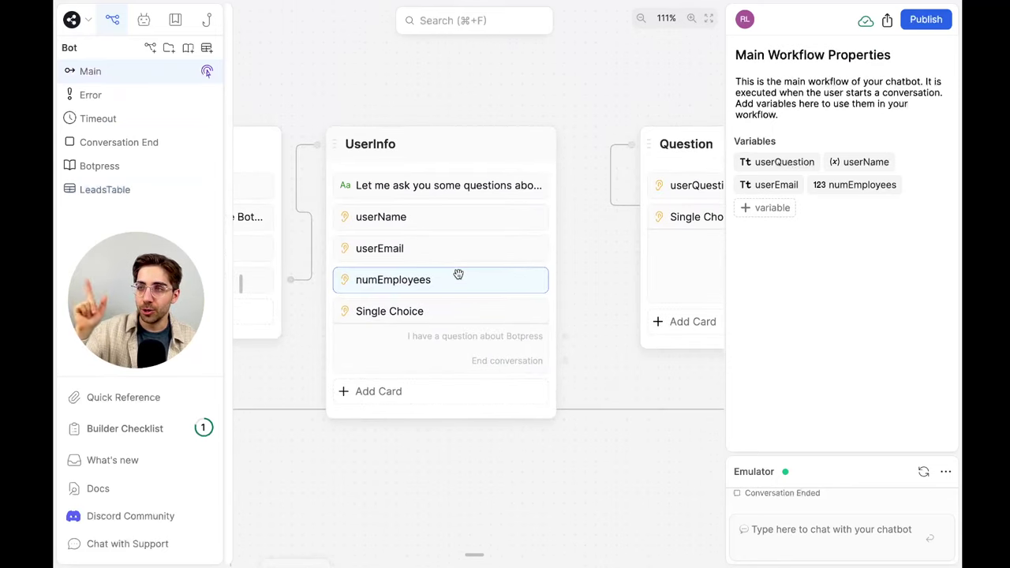
pyautogui.hscroll(-5, 458, 274)
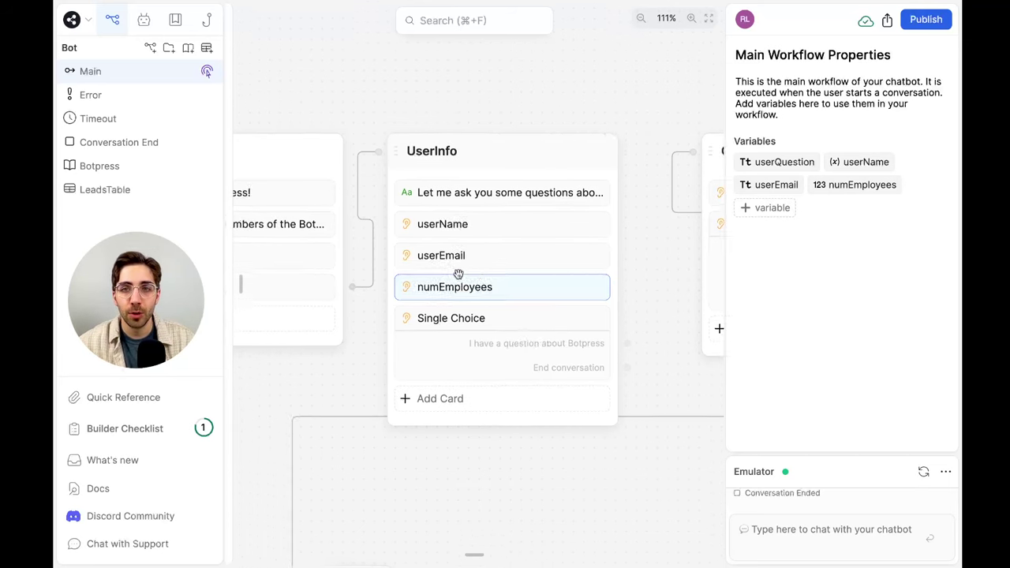
pyautogui.moveTo(231, 178)
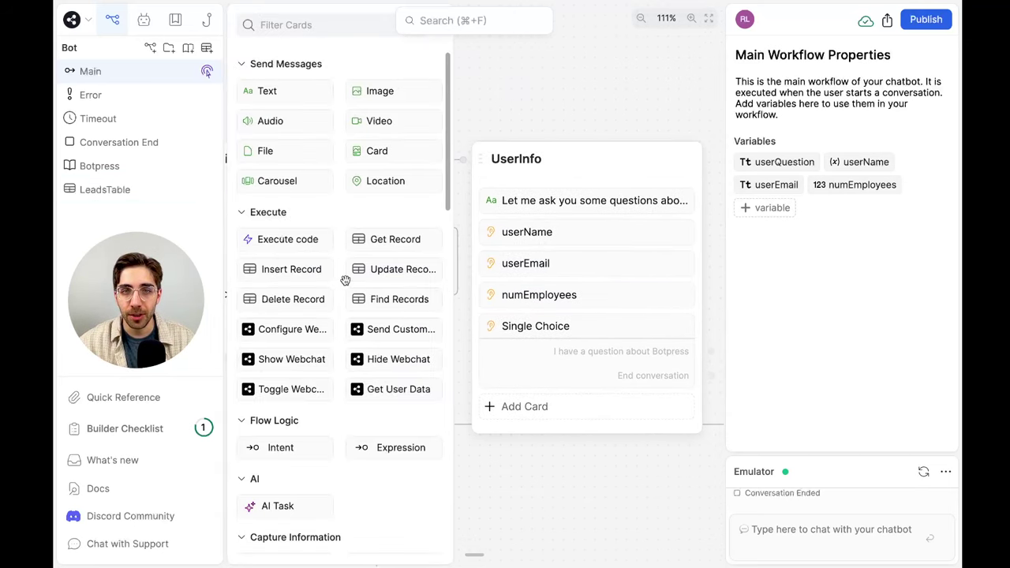
pyautogui.moveTo(294, 265); pyautogui.dragTo(612, 324)
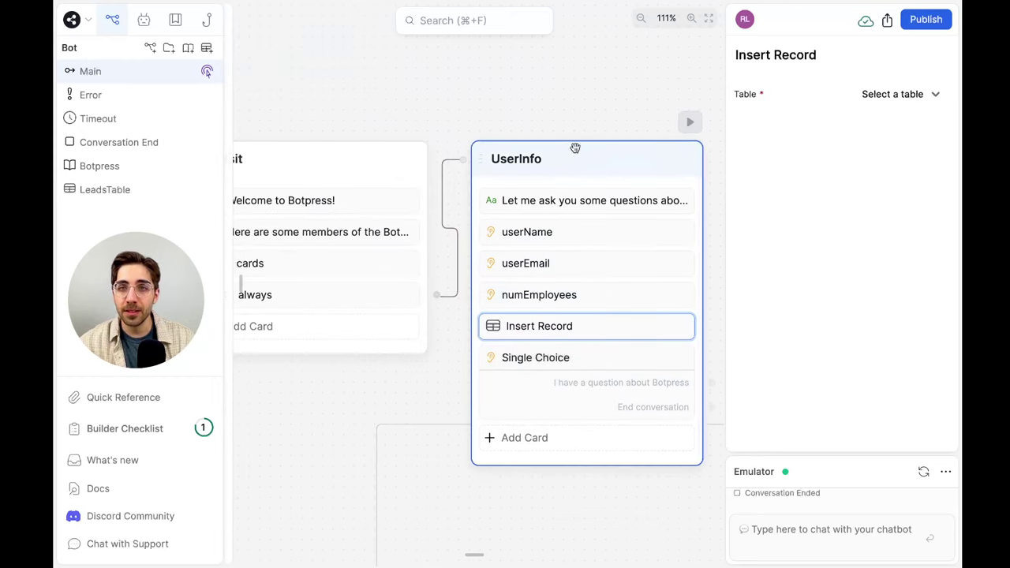
# Open the Insert Record card's settings and expand its Table dropdown
pyautogui.click(585, 124)
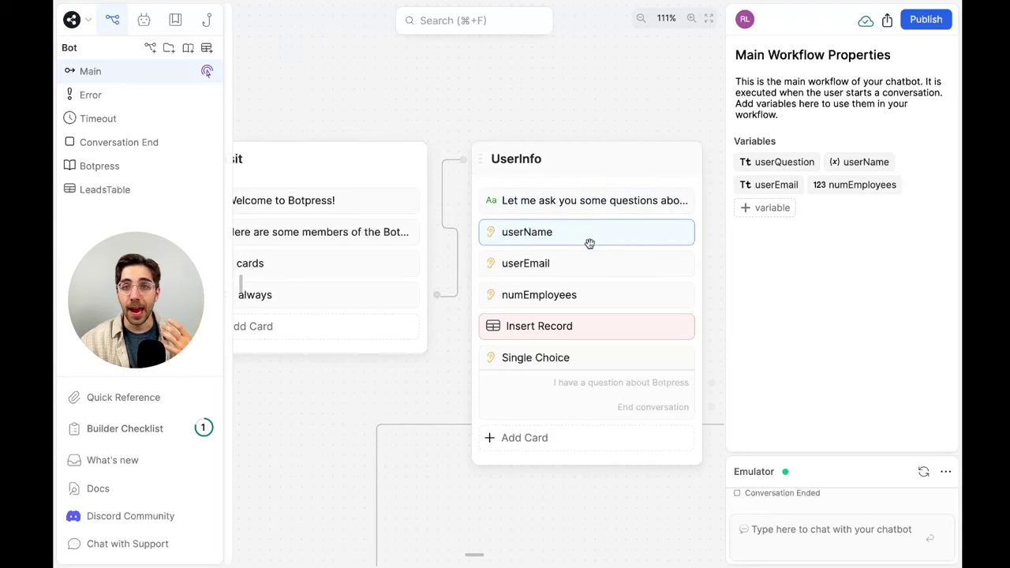
pyautogui.click(600, 331)
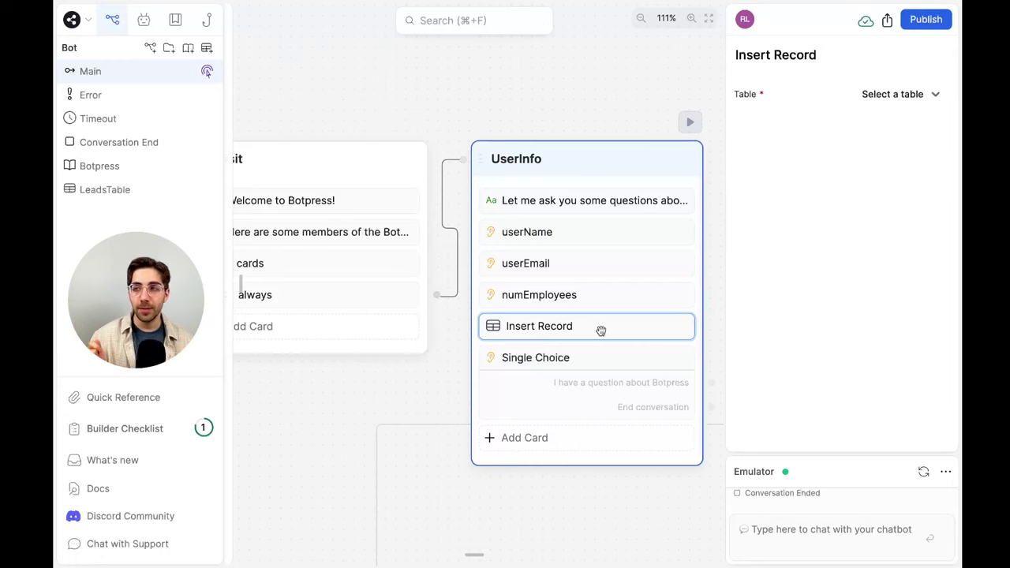
pyautogui.click(913, 94)
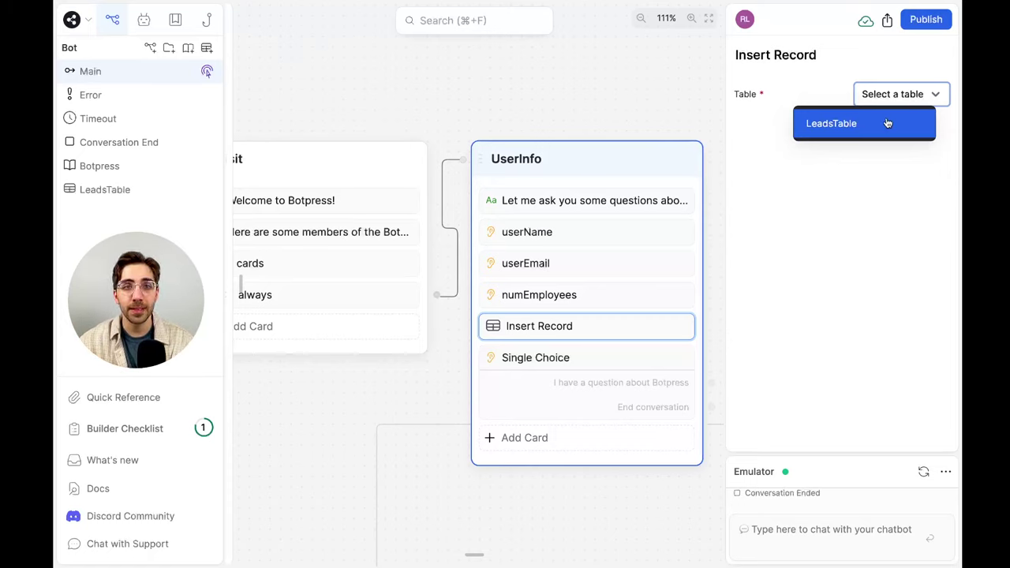
pyautogui.click(886, 123)
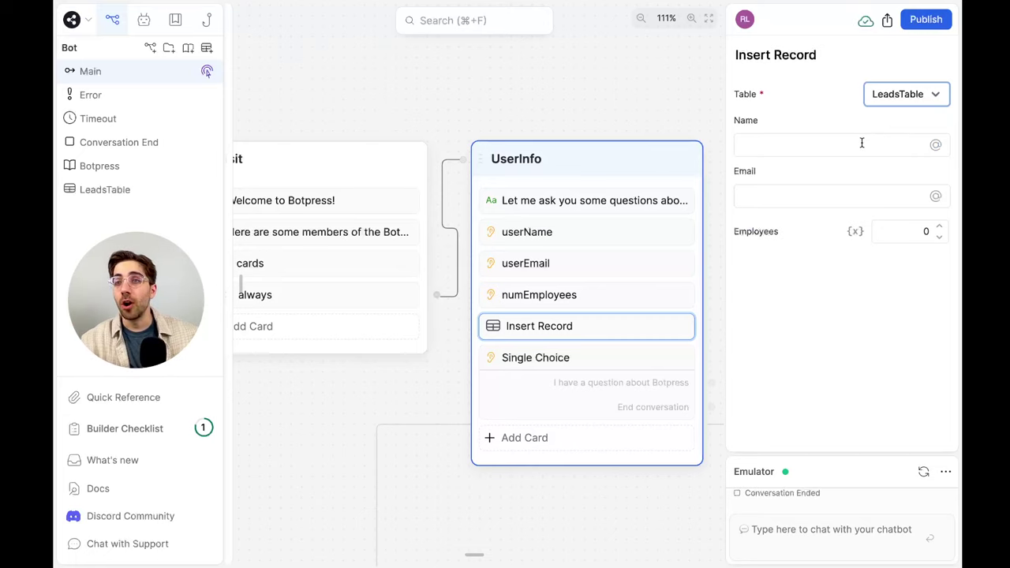
pyautogui.click(862, 142)
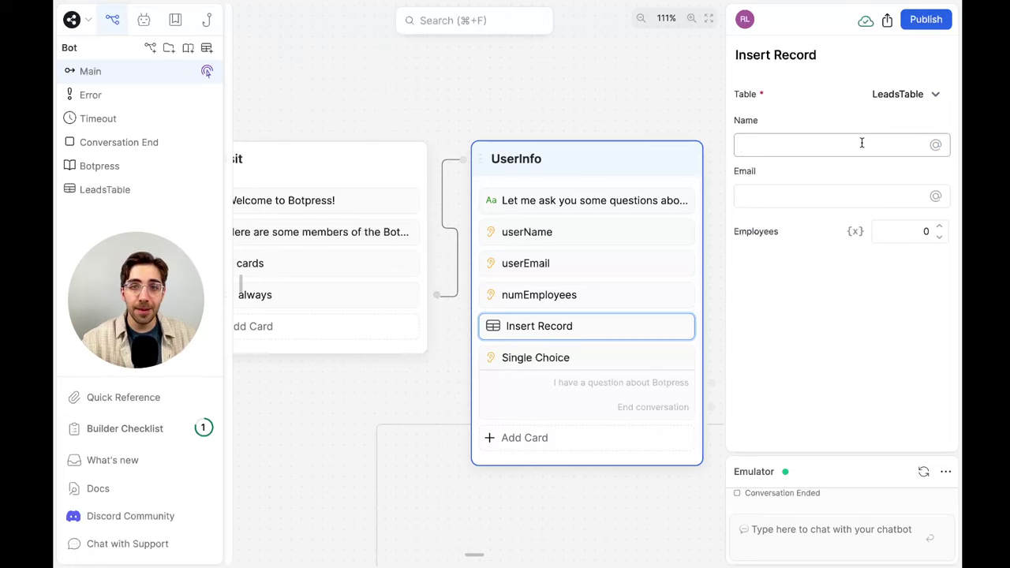
pyautogui.write('@wo')
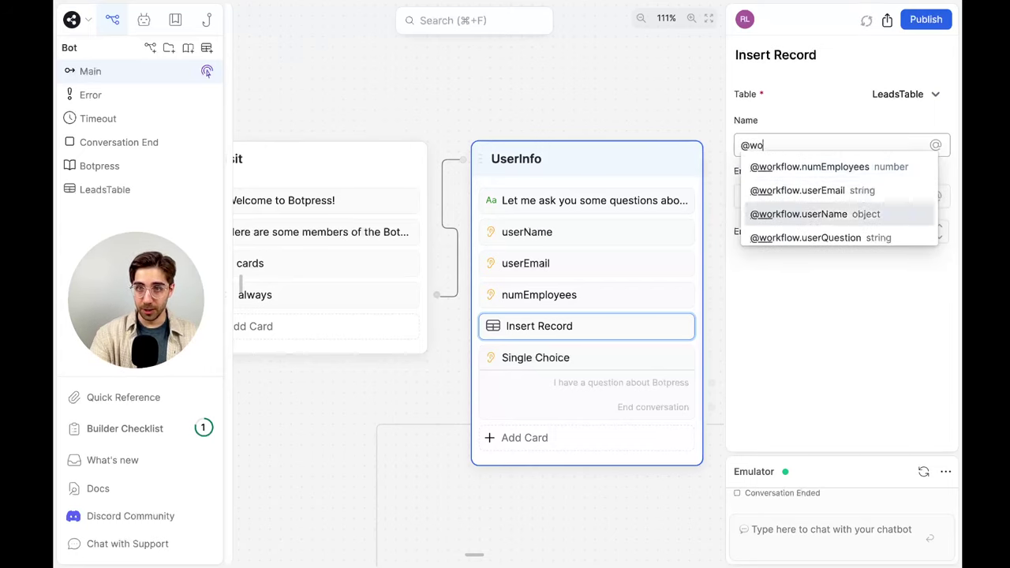
pyautogui.click(799, 214)
pyautogui.click(780, 191)
pyautogui.write('@work')
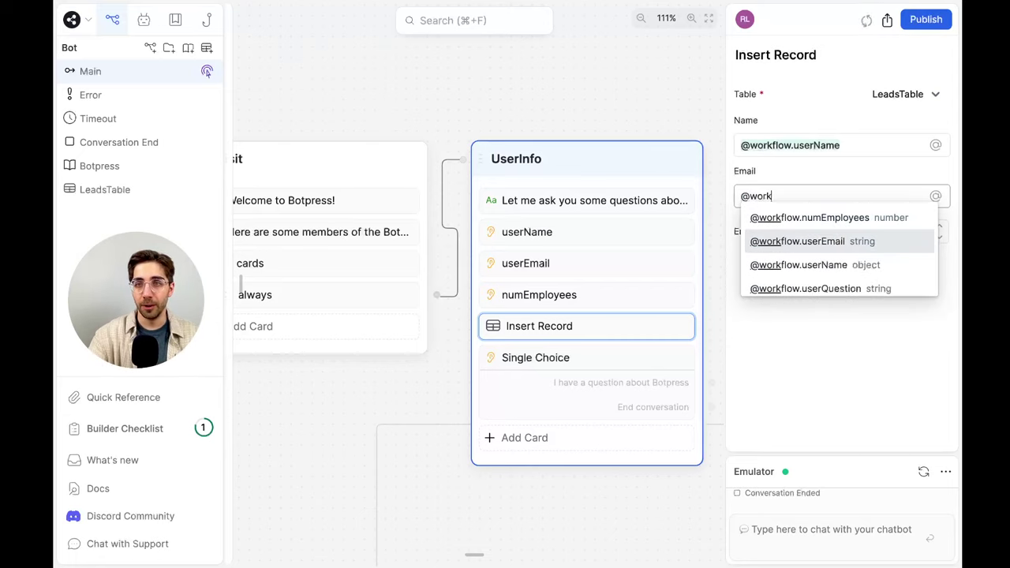
pyautogui.click(840, 241)
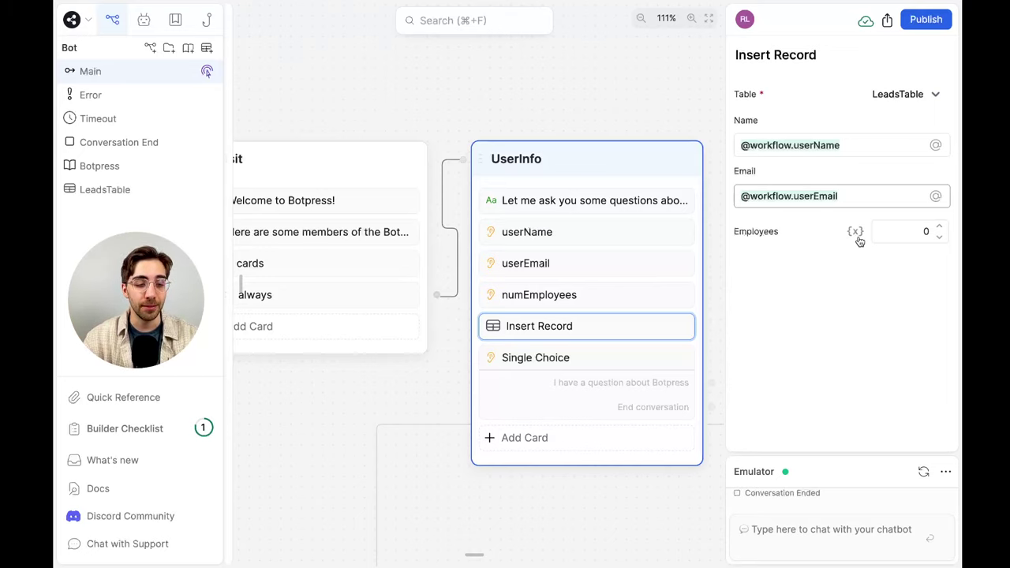
pyautogui.click(857, 236)
pyautogui.click(851, 253)
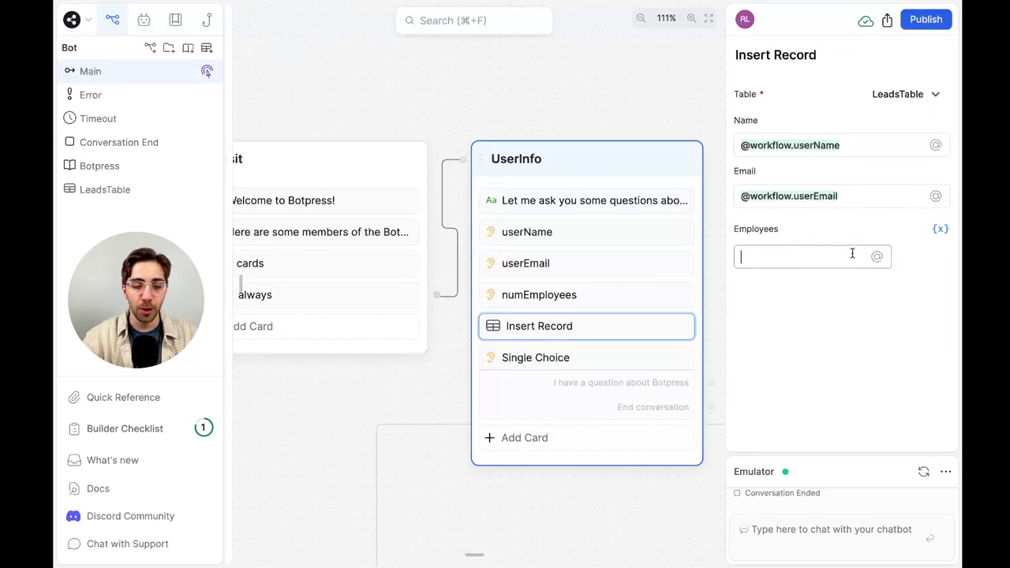
pyautogui.write('@work')
pyautogui.click(852, 278)
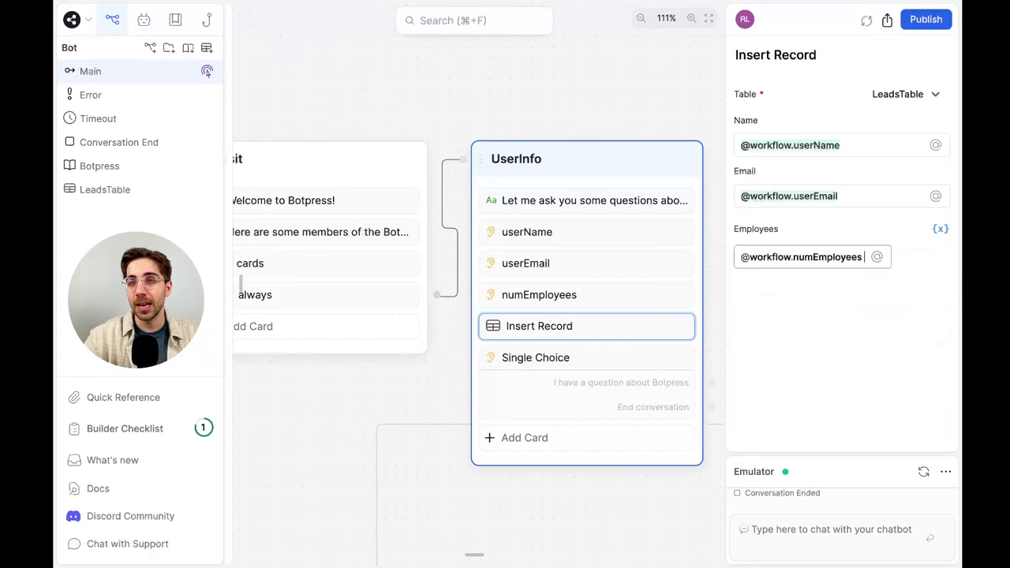
pyautogui.click(842, 316)
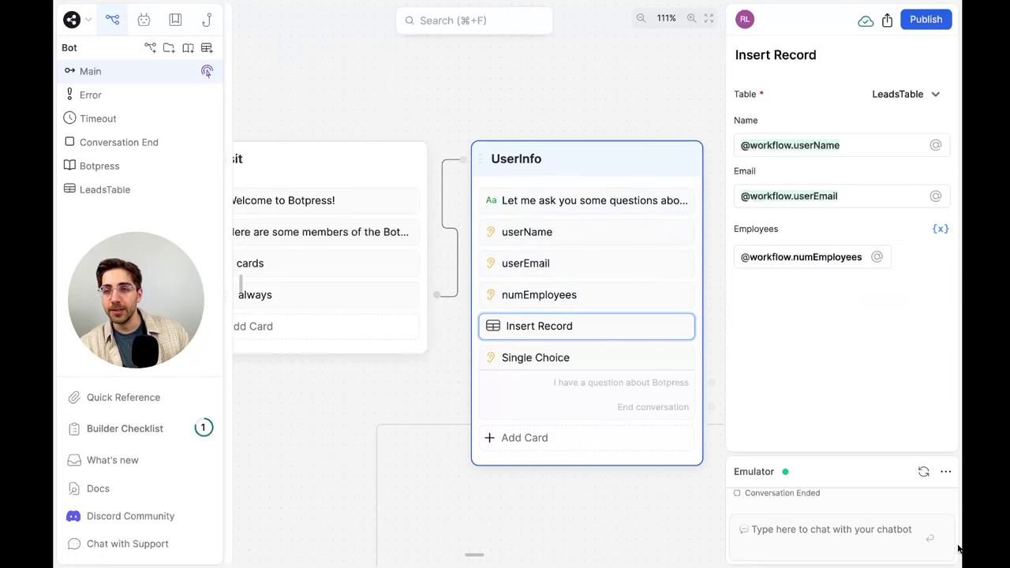
pyautogui.click(916, 544)
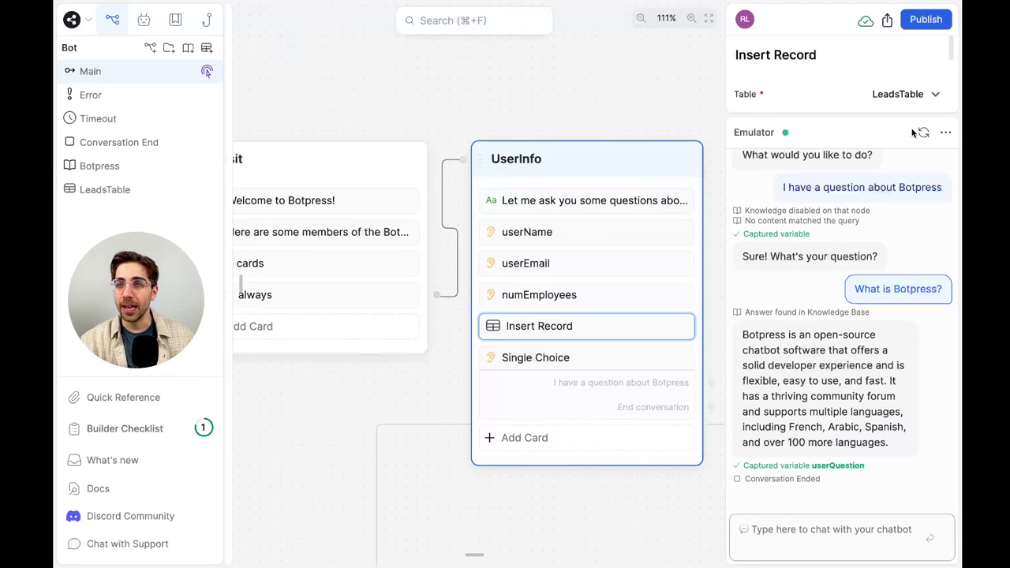
# Start an emulator chat with 'Hi' and answer the name question
pyautogui.scroll(-5, 444, 298)
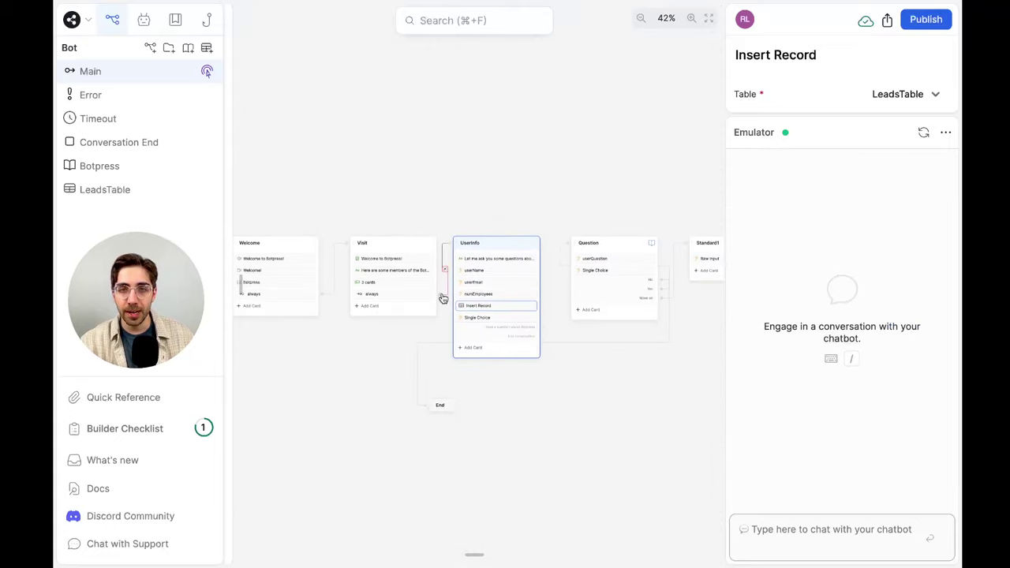
pyautogui.click(775, 527)
pyautogui.write('Hi')
pyautogui.press('Return')
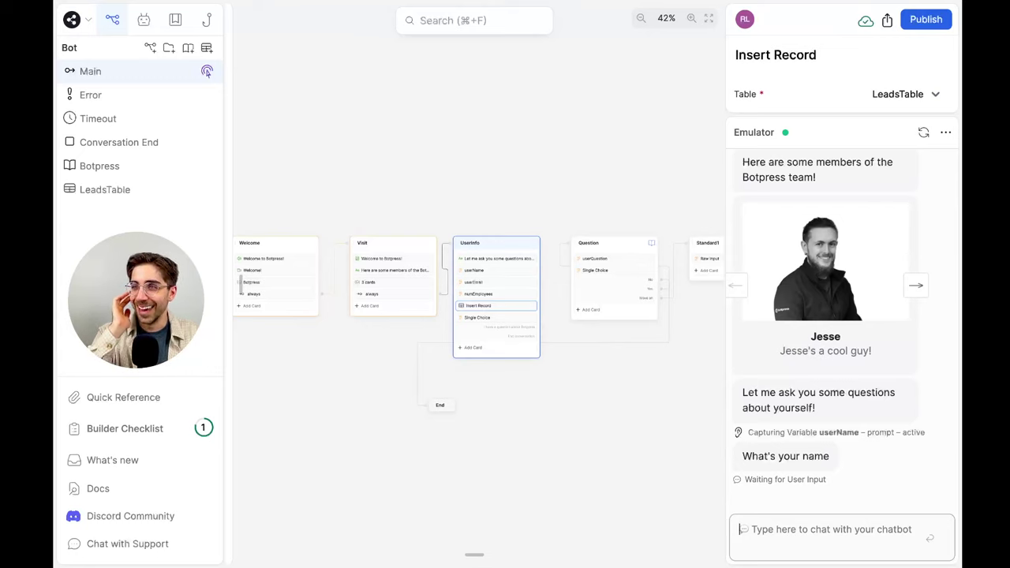
pyautogui.write('Soup')
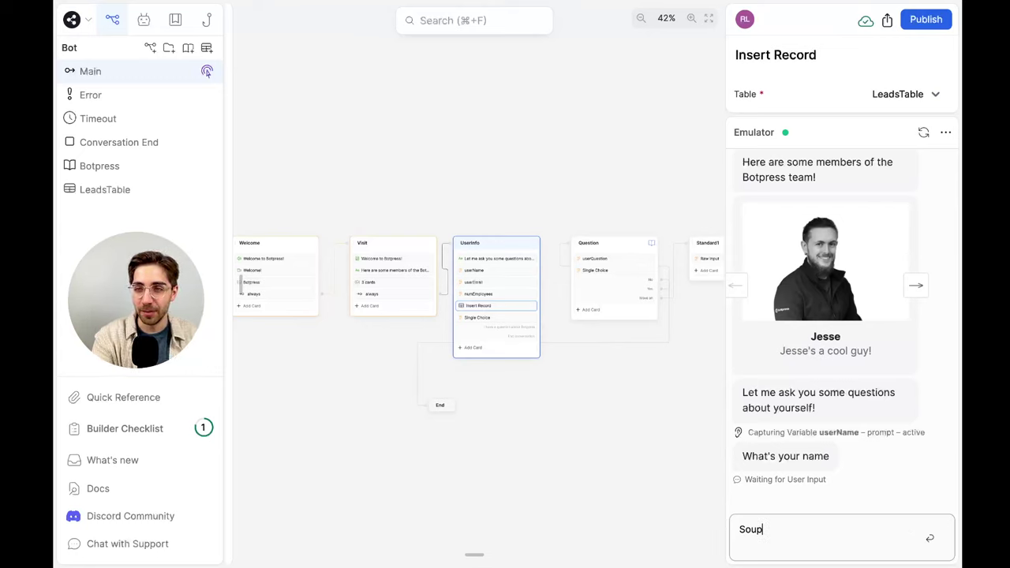
pyautogui.press('Return')
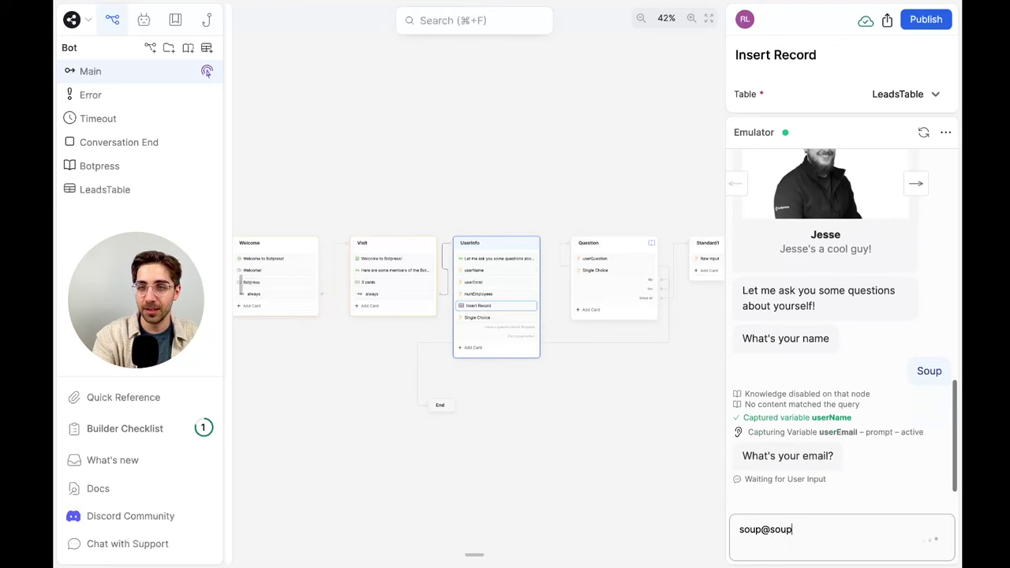
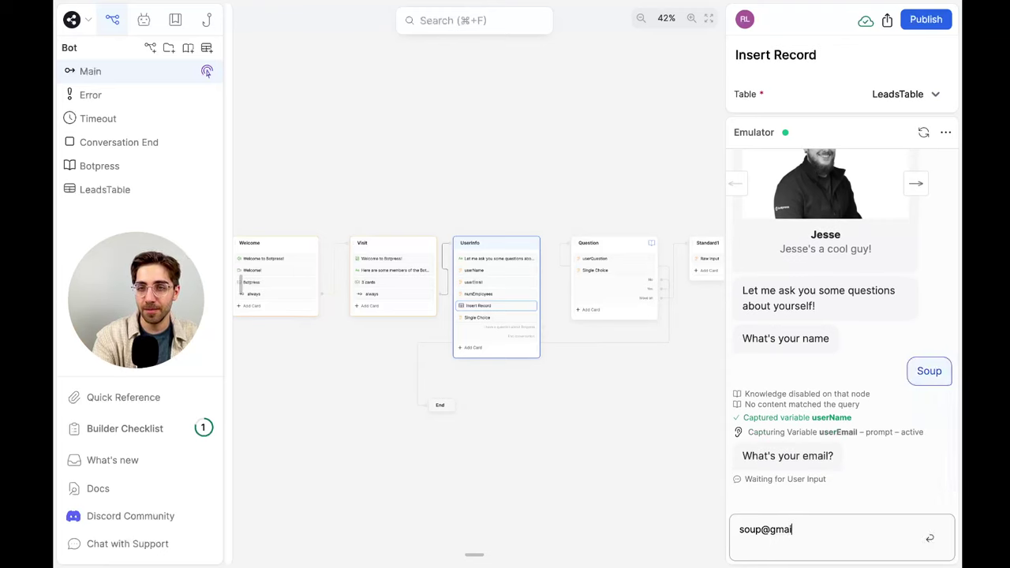
pyautogui.press('Return')
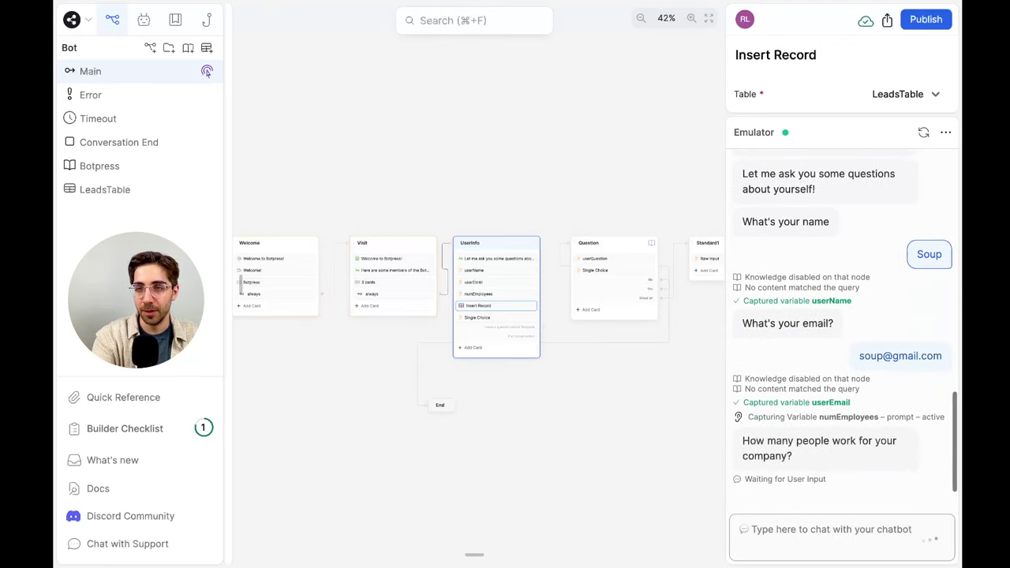
pyautogui.write('938475983745')
pyautogui.press('Return')
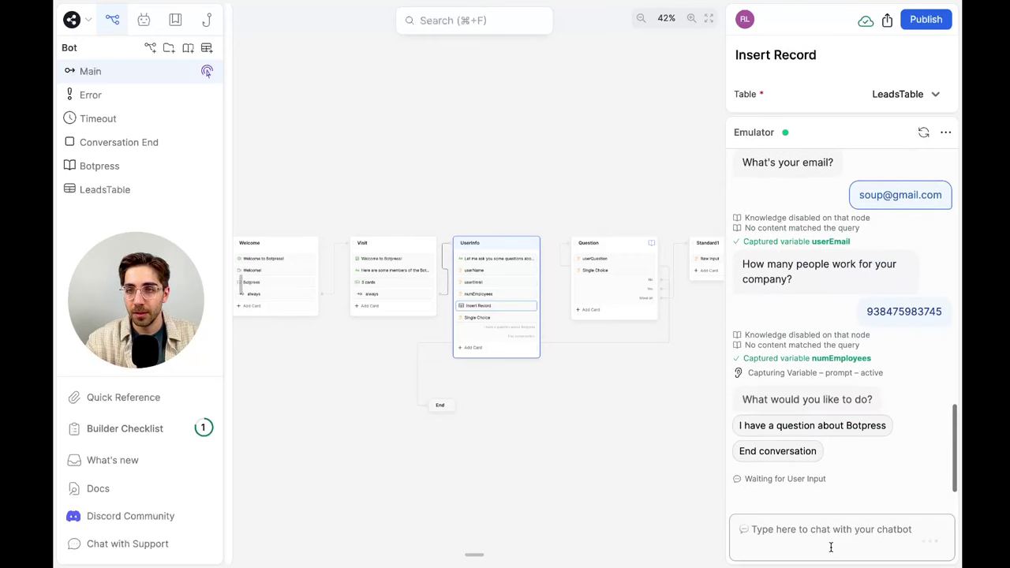
pyautogui.click(782, 447)
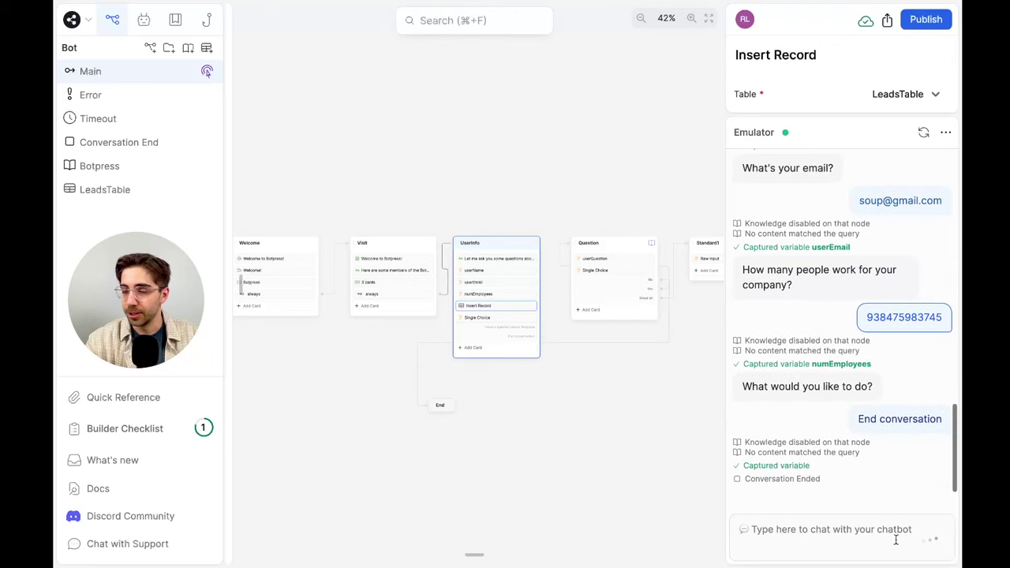
pyautogui.click(840, 536)
# Run a test chat with a name, an email and 12 employees, then end it
pyautogui.write('Hi')
pyautogui.press('Return')
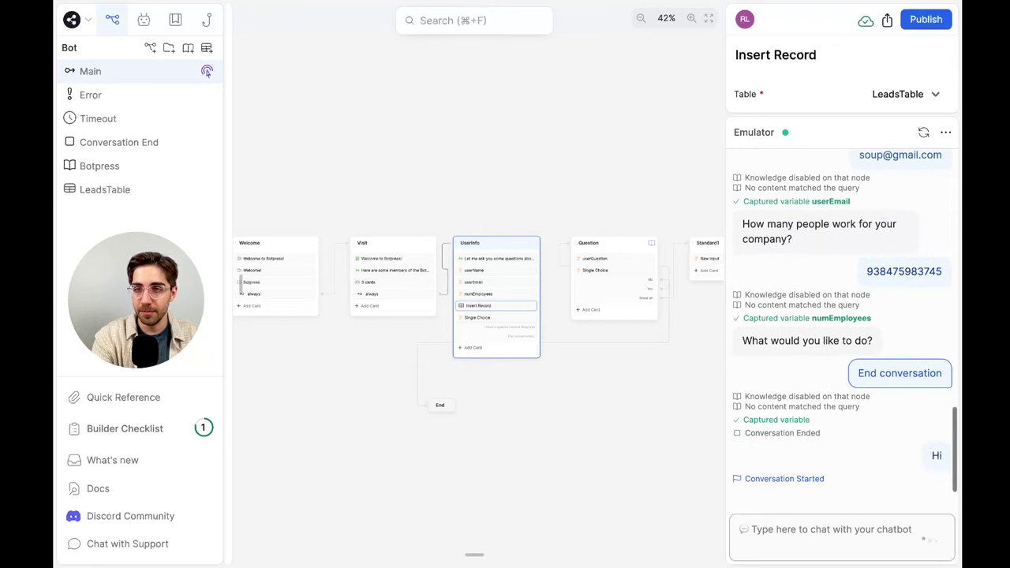
pyautogui.write('Cof')
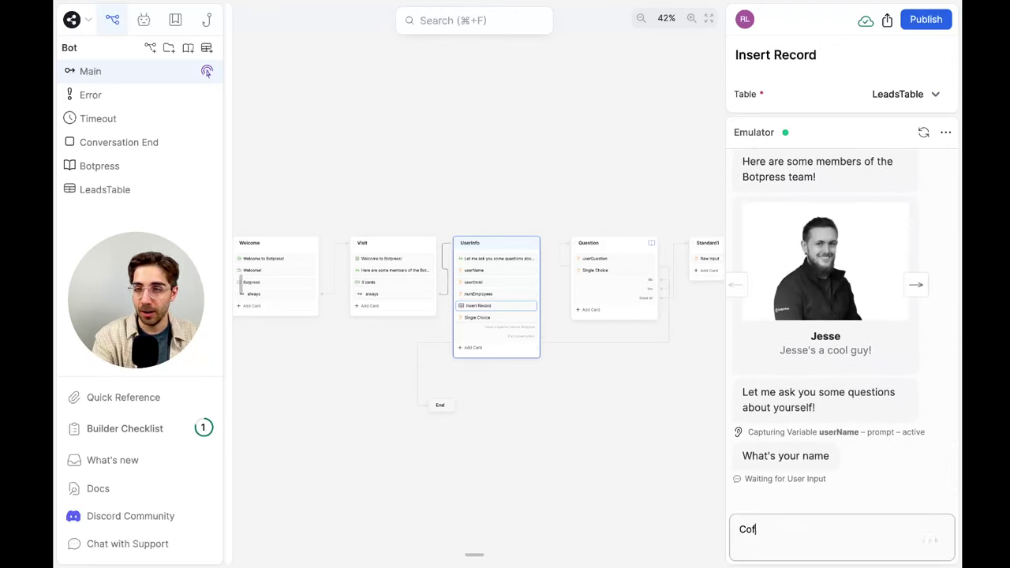
pyautogui.write('fee Espresso')
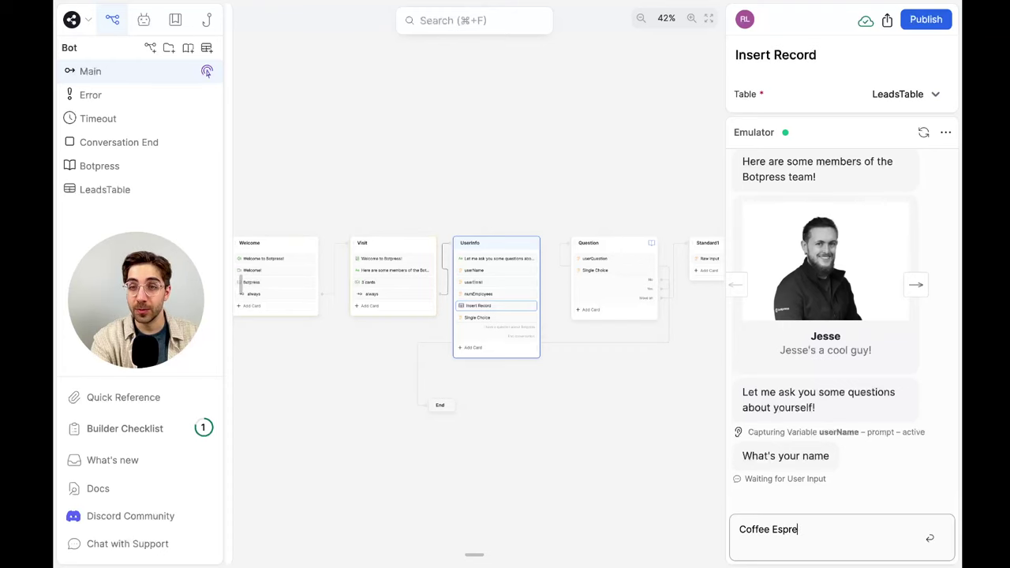
pyautogui.press('Return')
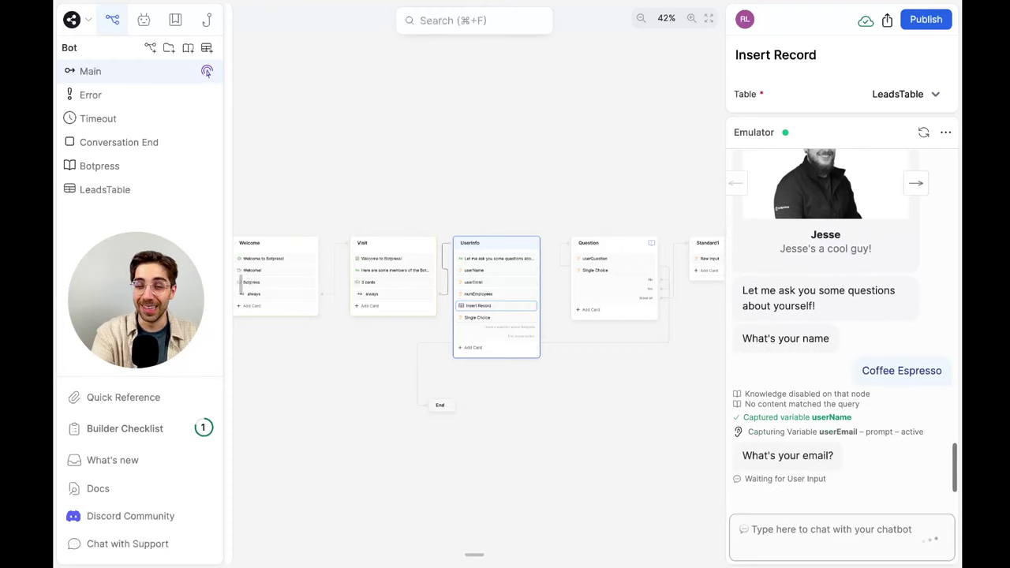
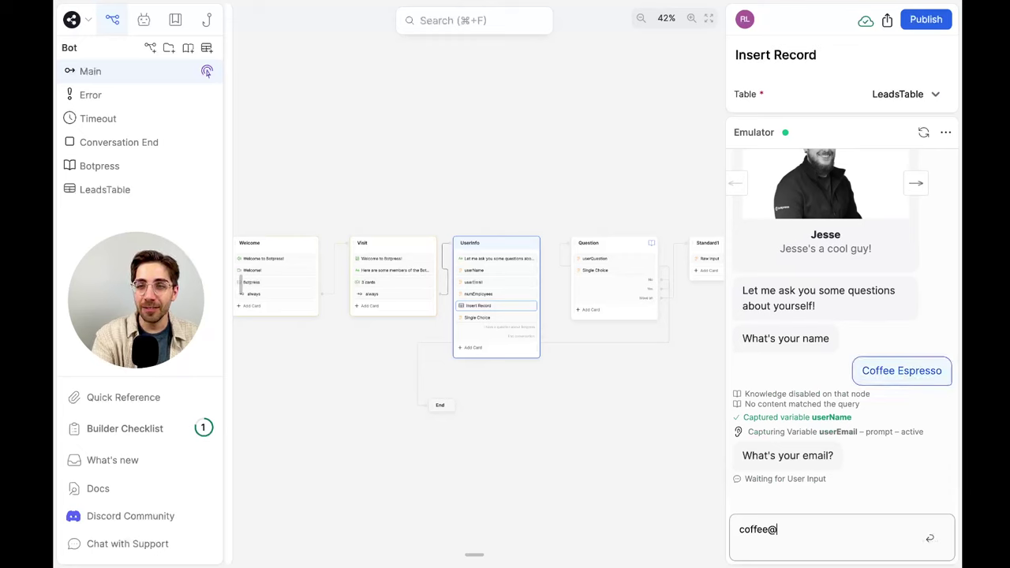
pyautogui.press('Return')
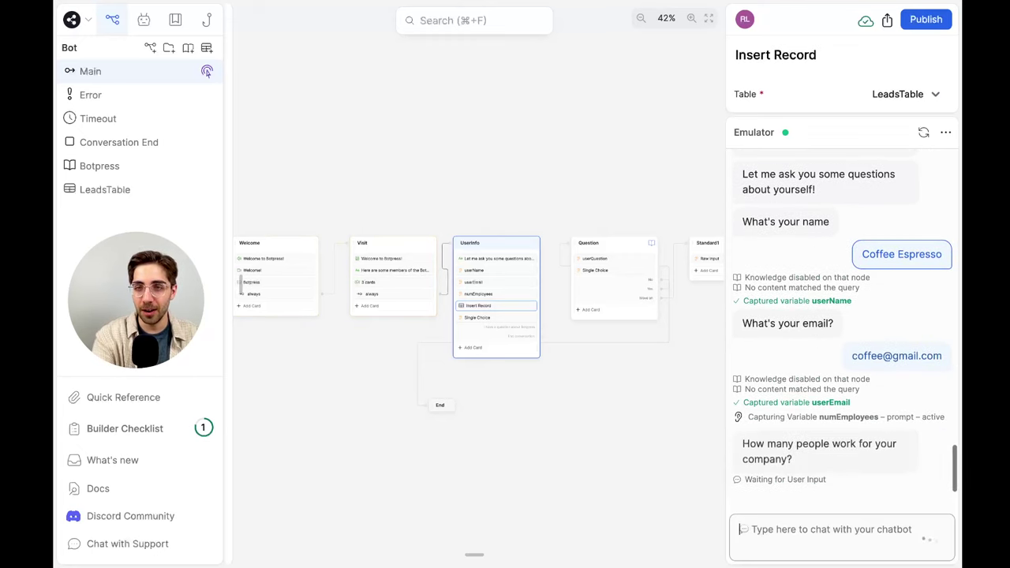
pyautogui.write('12')
pyautogui.press('Return')
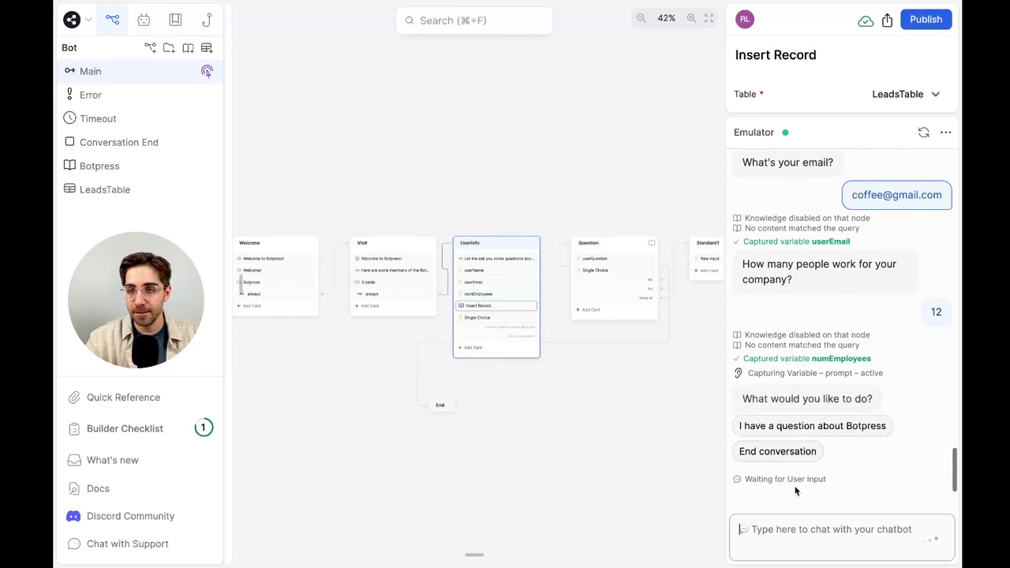
pyautogui.click(798, 451)
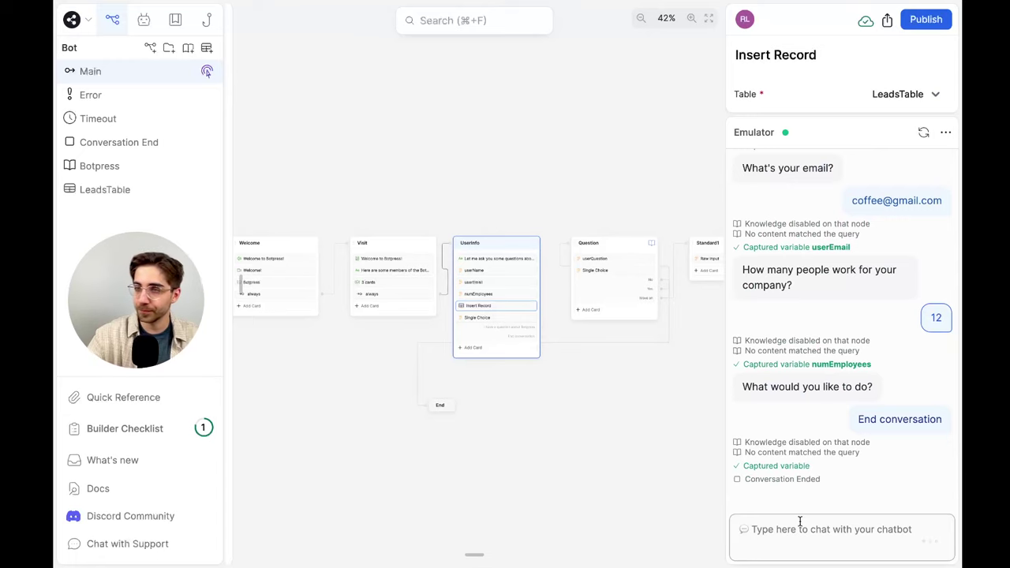
# Run another test chat giving a name, an email and 99 employees, then end it
pyautogui.write('Hi')
pyautogui.press('Return')
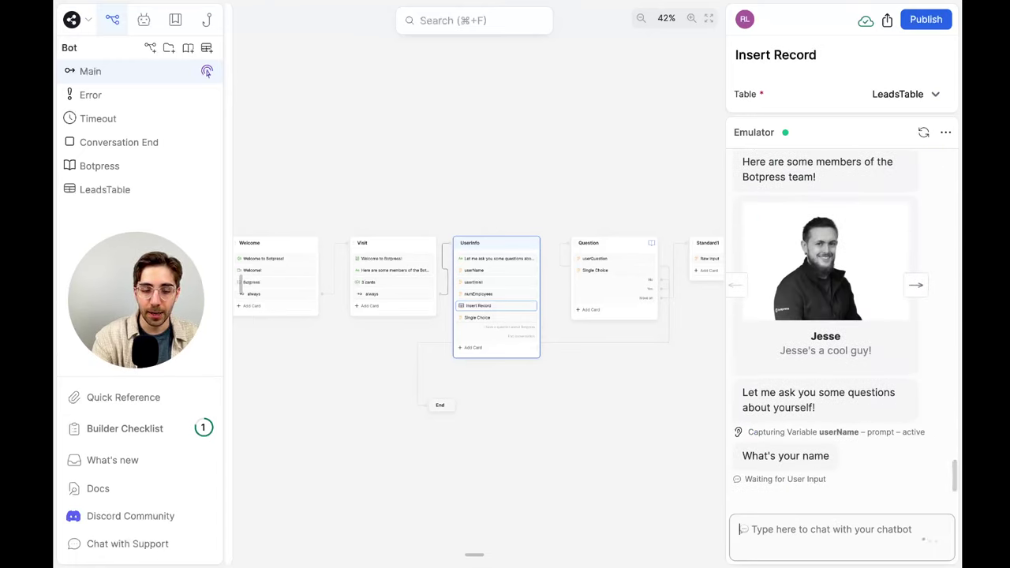
pyautogui.write('Microphone')
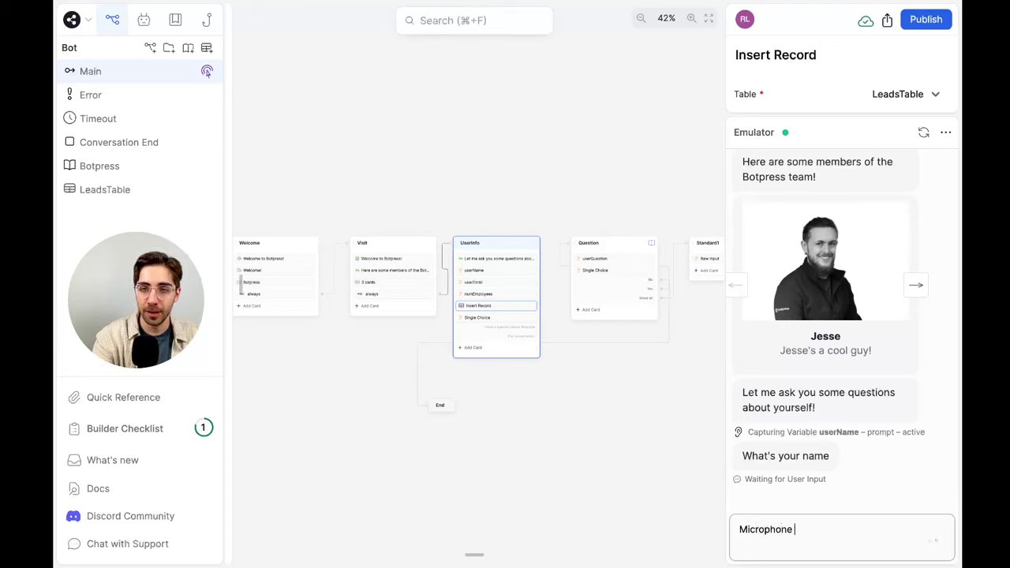
pyautogui.press('Return')
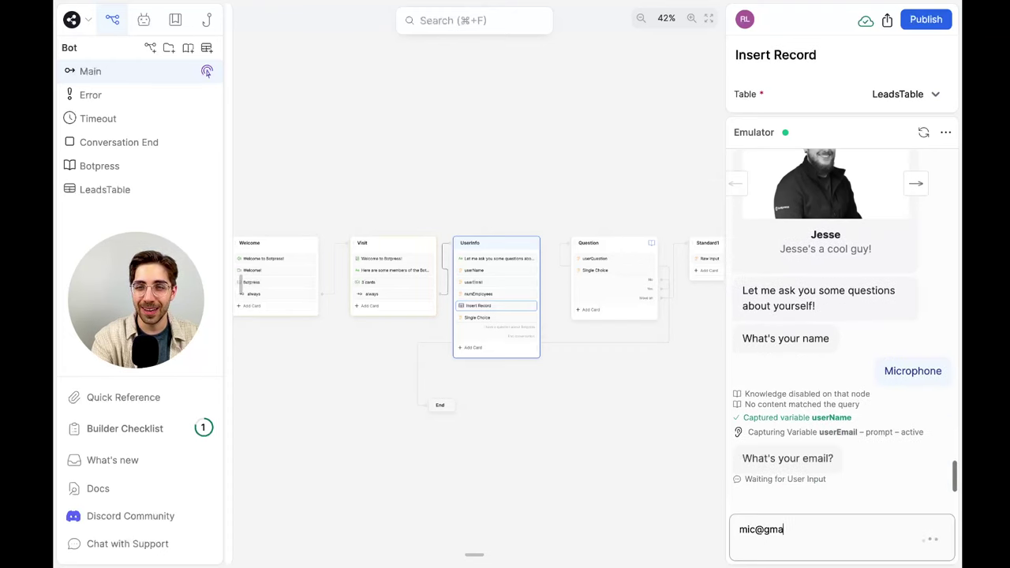
pyautogui.press('Return')
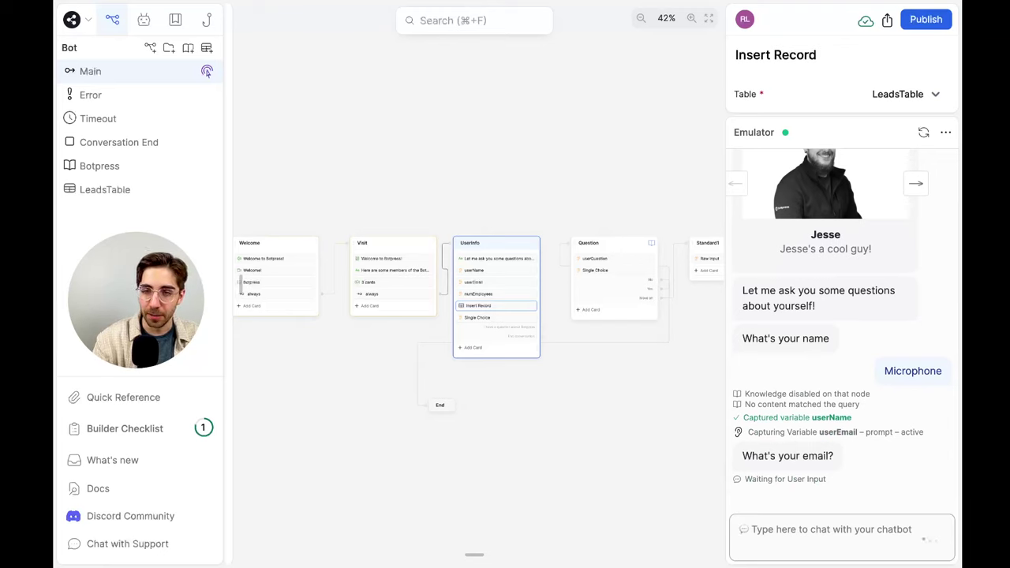
pyautogui.write('99')
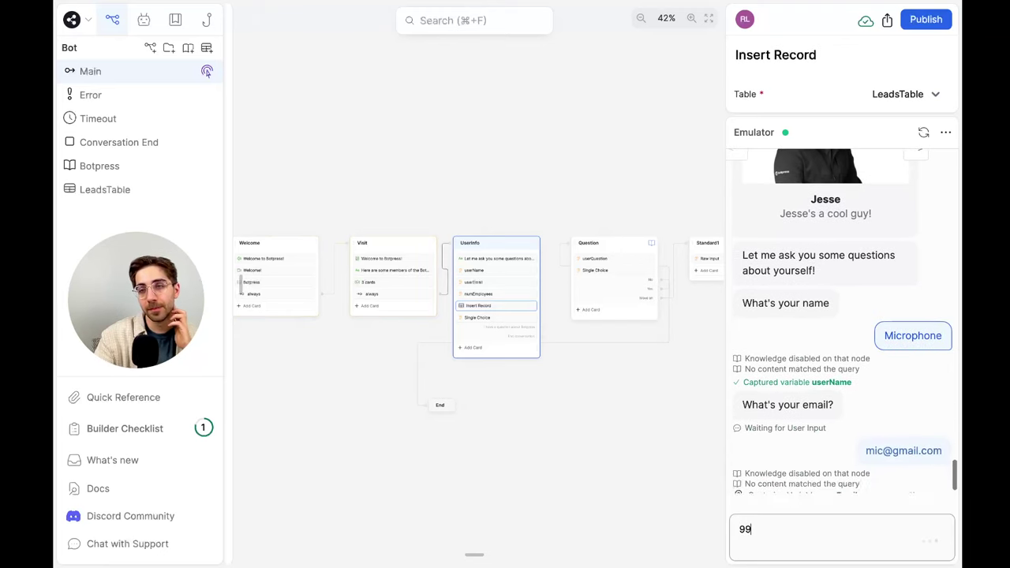
pyautogui.press('Return')
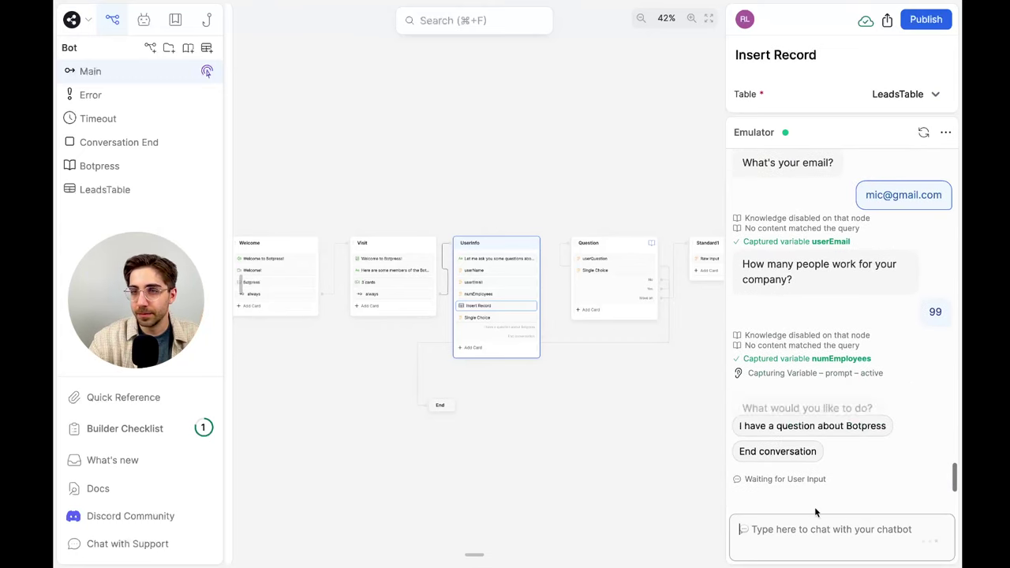
pyautogui.click(792, 456)
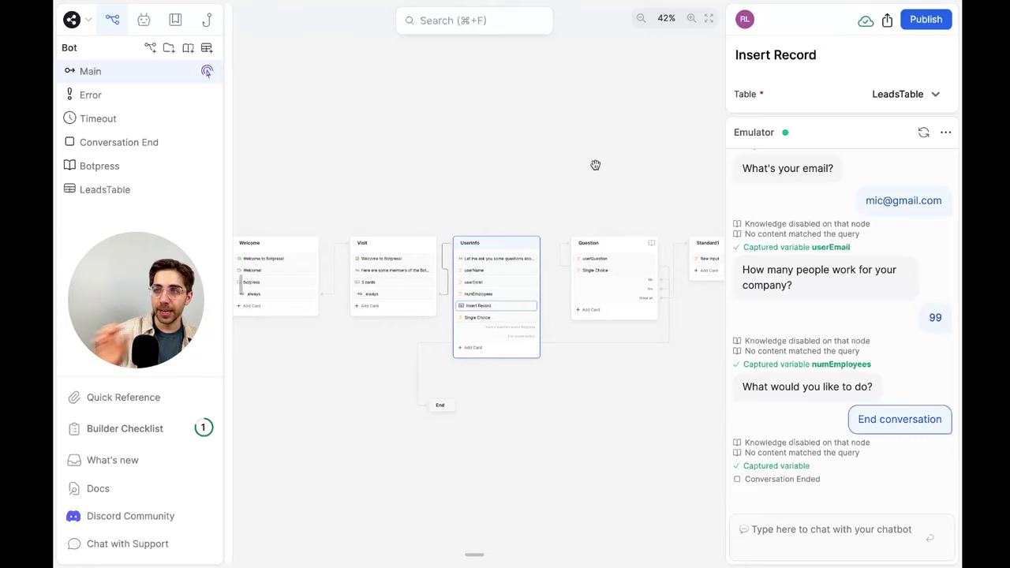
pyautogui.click(140, 194)
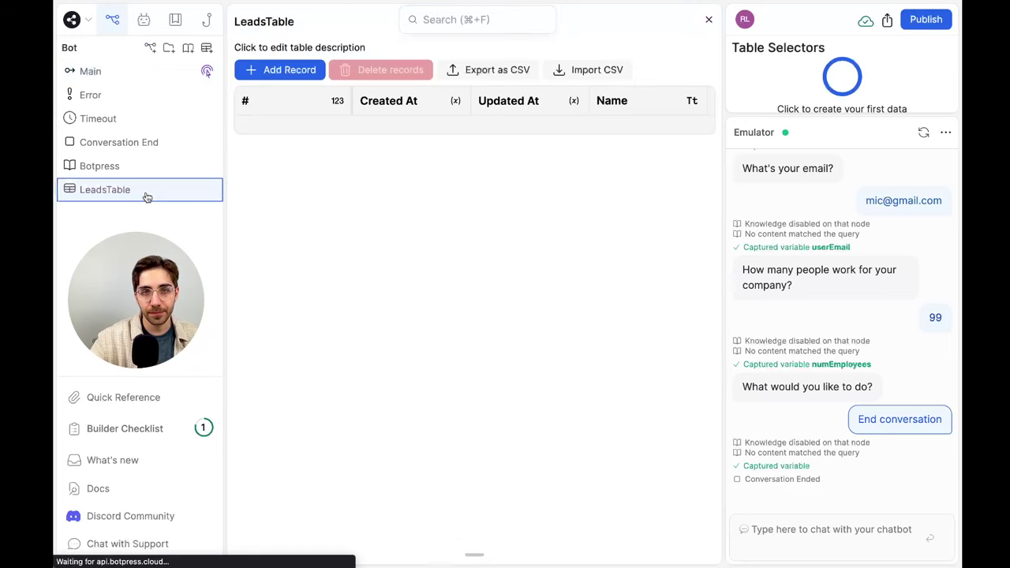
pyautogui.hscroll(5, 542, 166)
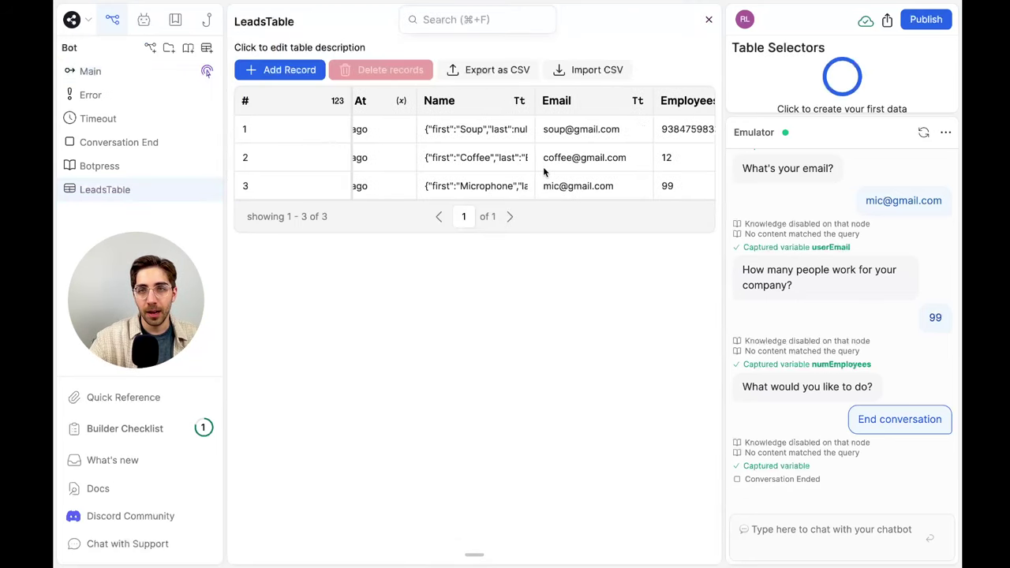
pyautogui.hscroll(3, 499, 129)
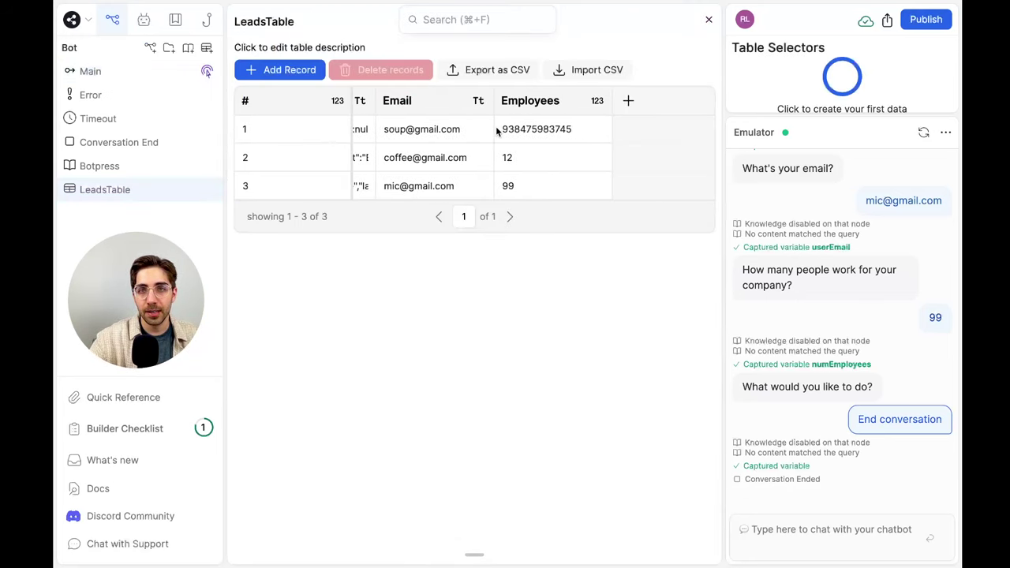
pyautogui.hscroll(-4, 379, 118)
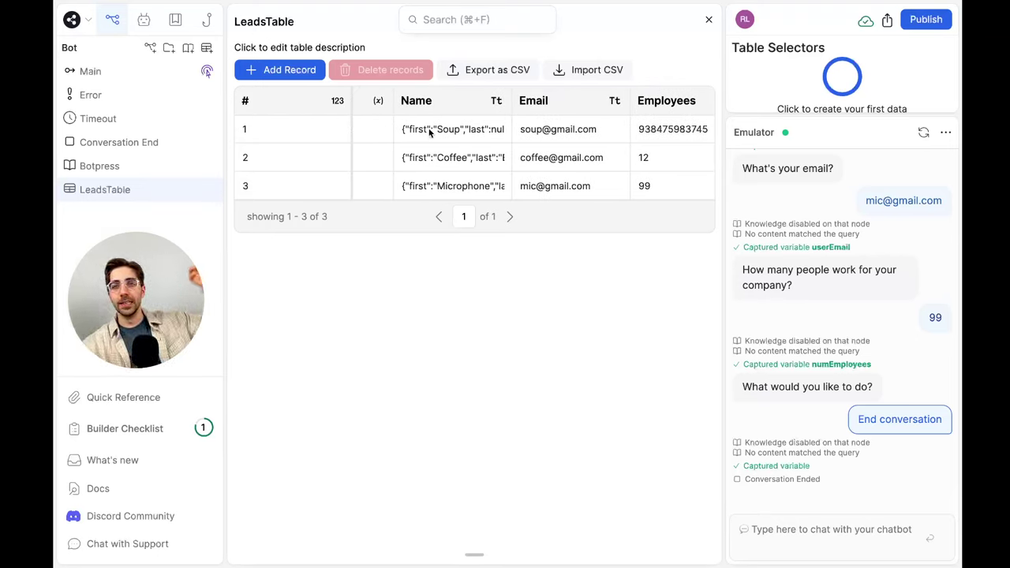
pyautogui.hscroll(-4, 430, 132)
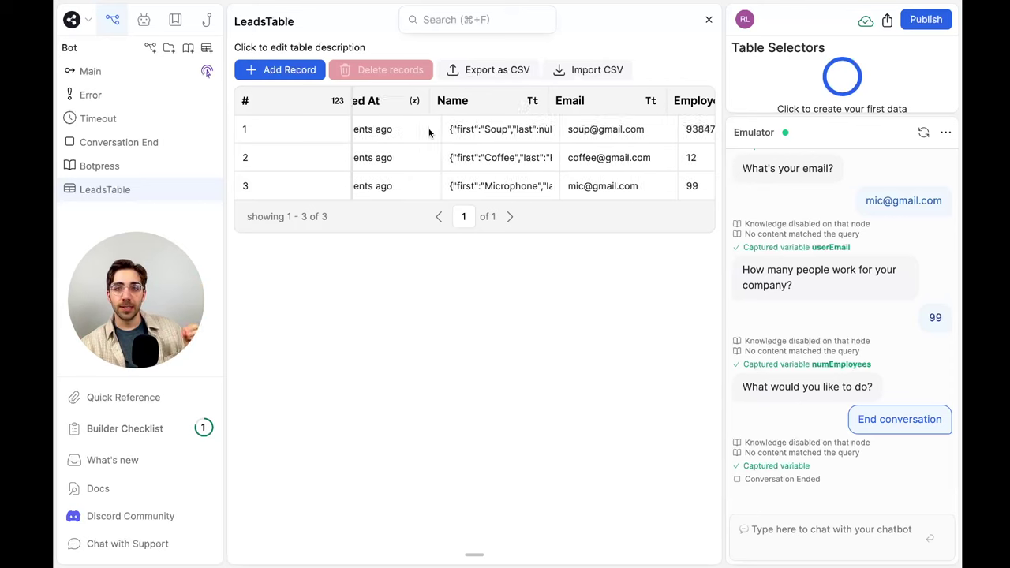
pyautogui.hscroll(5, 430, 132)
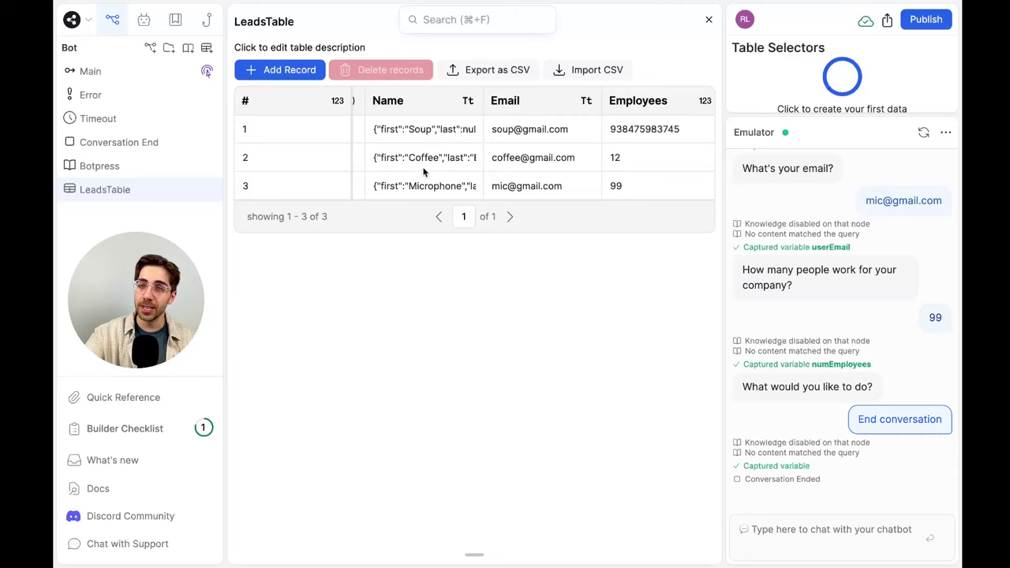
pyautogui.hscroll(3, 423, 166)
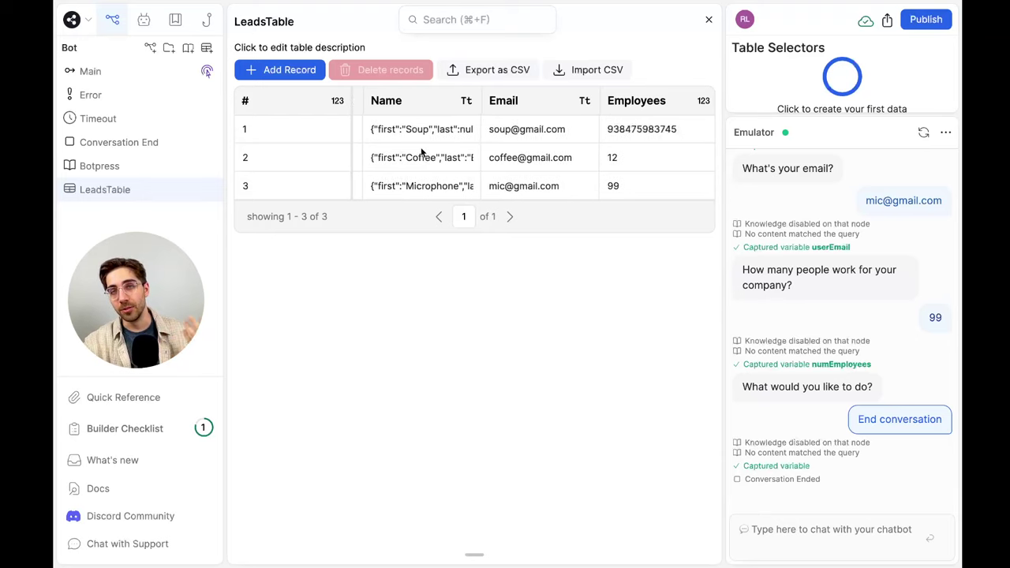
pyautogui.hscroll(-2, 420, 154)
pyautogui.click(416, 131)
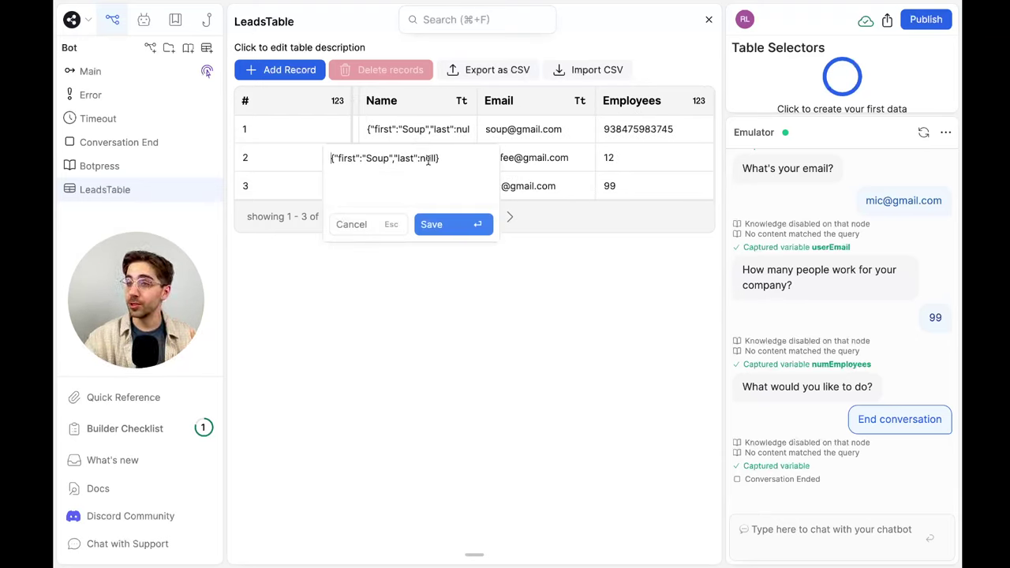
pyautogui.click(458, 377)
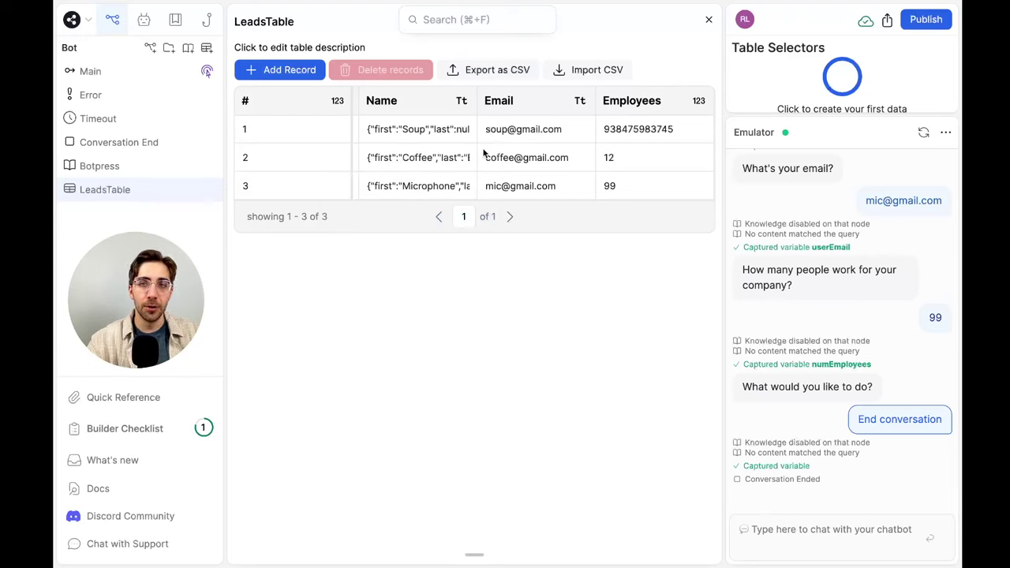
pyautogui.hscroll(2, 487, 148)
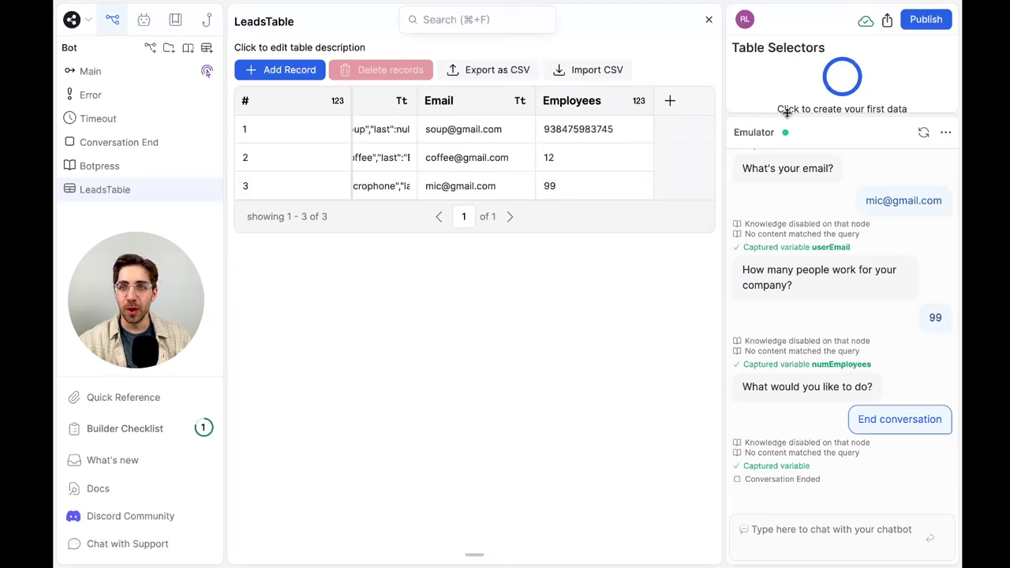
# Drag the Table Selectors/Emulator divider down twice, enlarging the selectors panel
pyautogui.moveTo(784, 116); pyautogui.dragTo(823, 349)
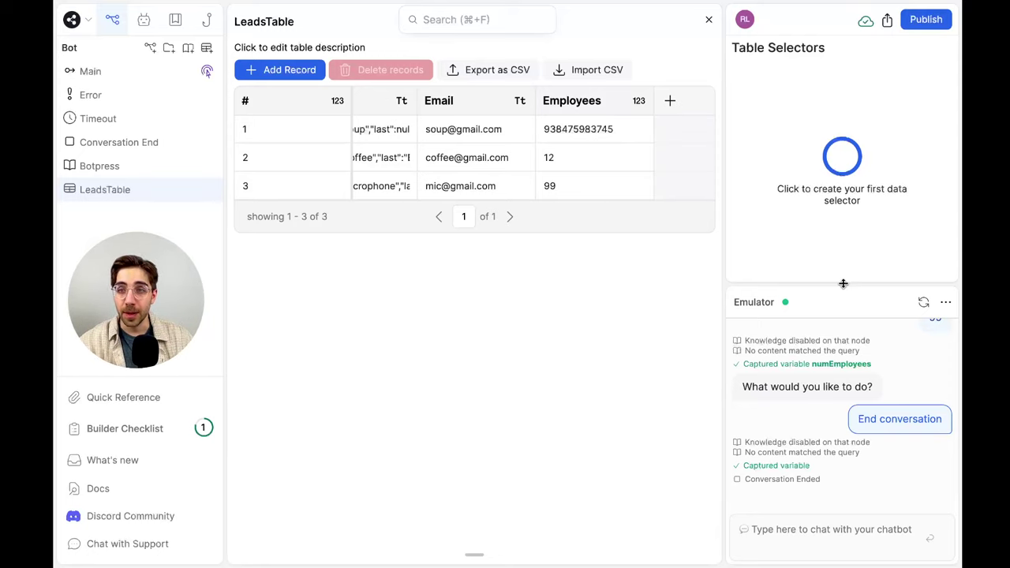
pyautogui.moveTo(840, 284); pyautogui.dragTo(846, 449)
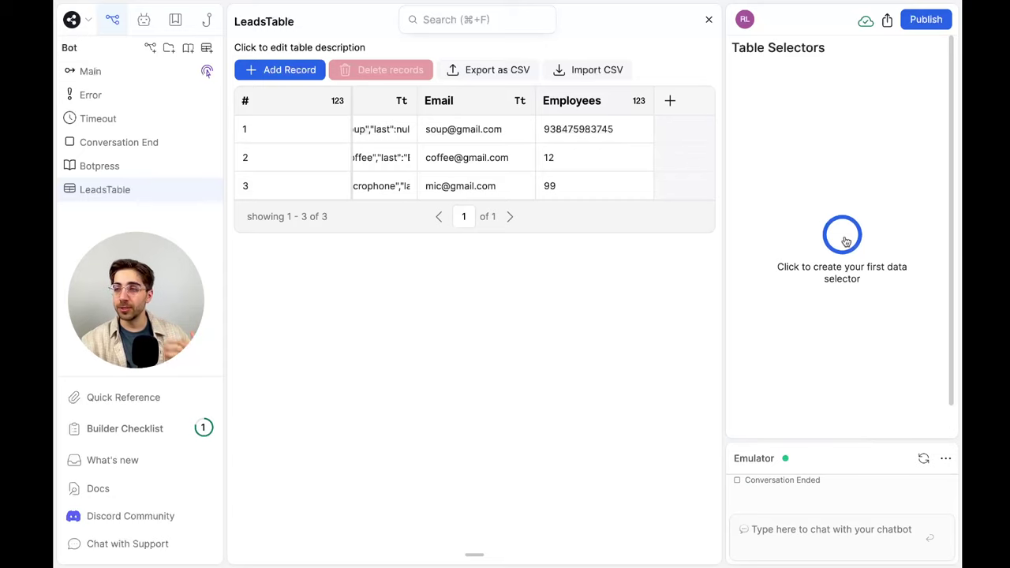
# Create a LeadsTable selector from the query 'over 75 employees'
pyautogui.click(845, 241)
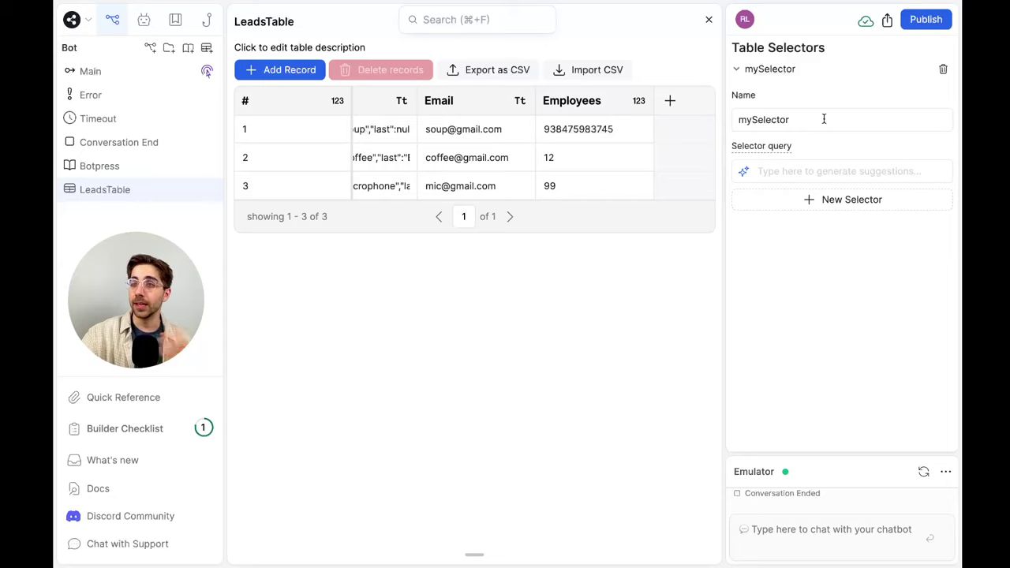
pyautogui.click(843, 170)
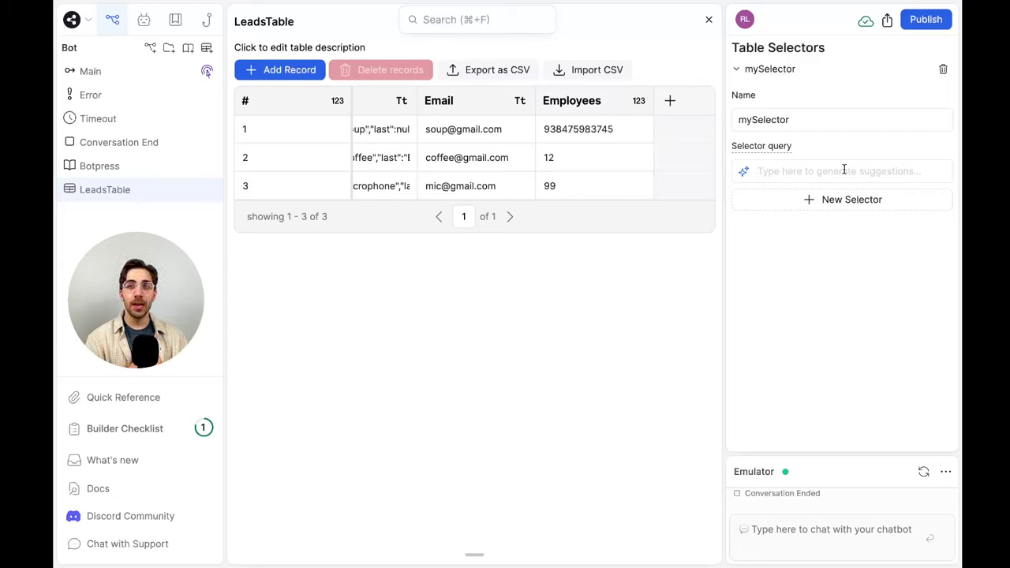
pyautogui.moveTo(743, 172)
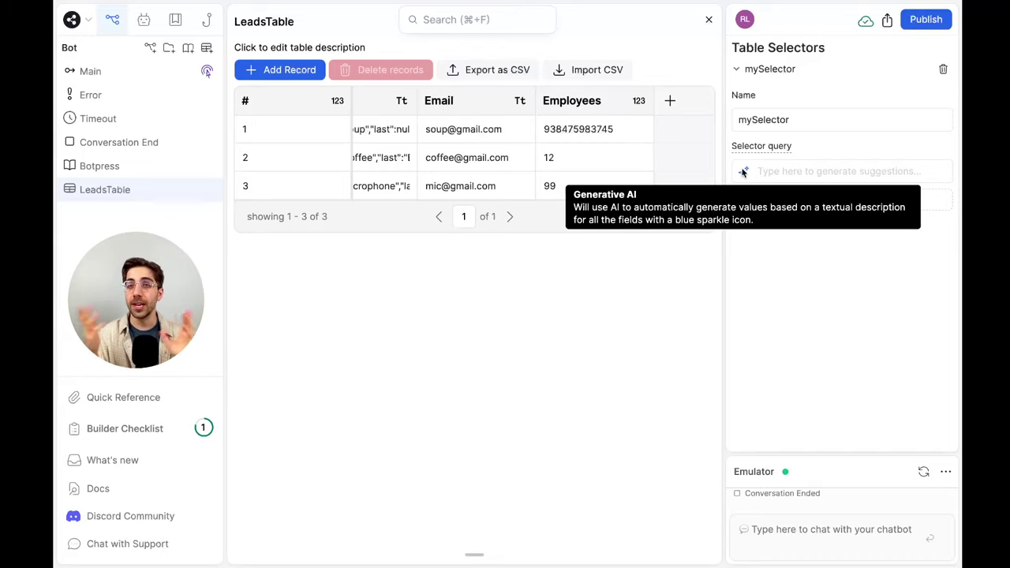
pyautogui.click(809, 169)
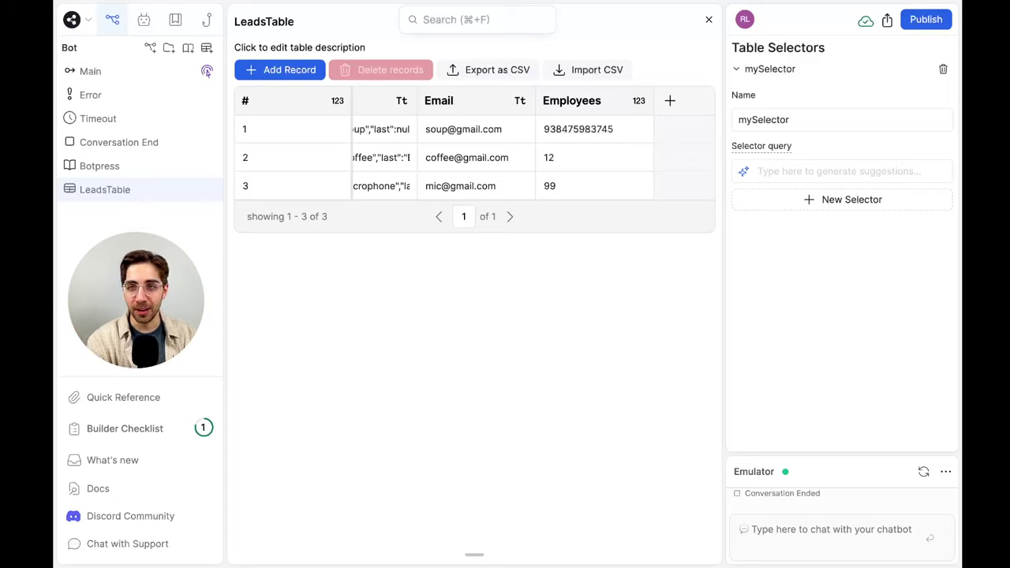
pyautogui.write('over 75 employees')
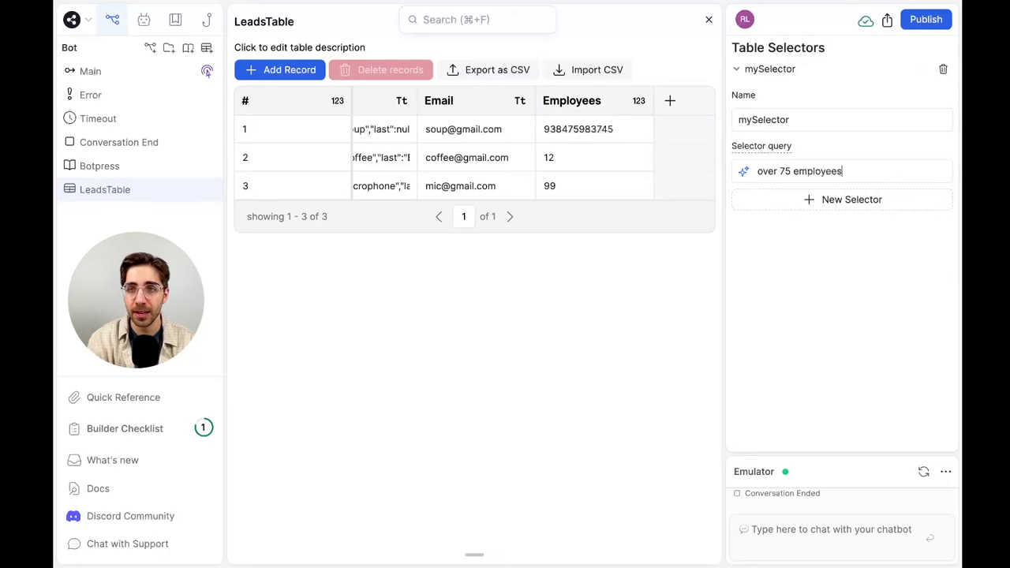
pyautogui.press('Return')
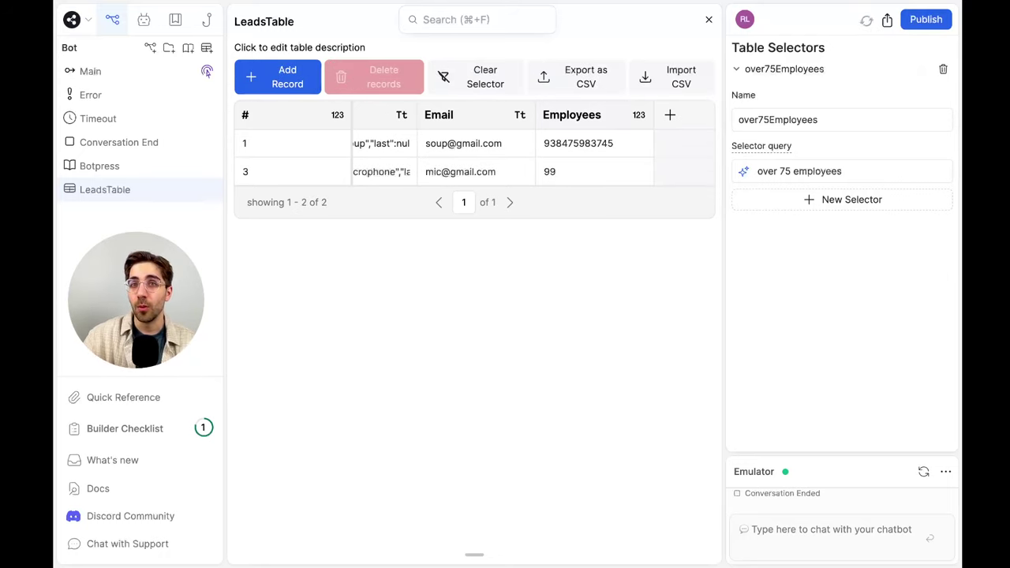
pyautogui.hscroll(-3, 573, 168)
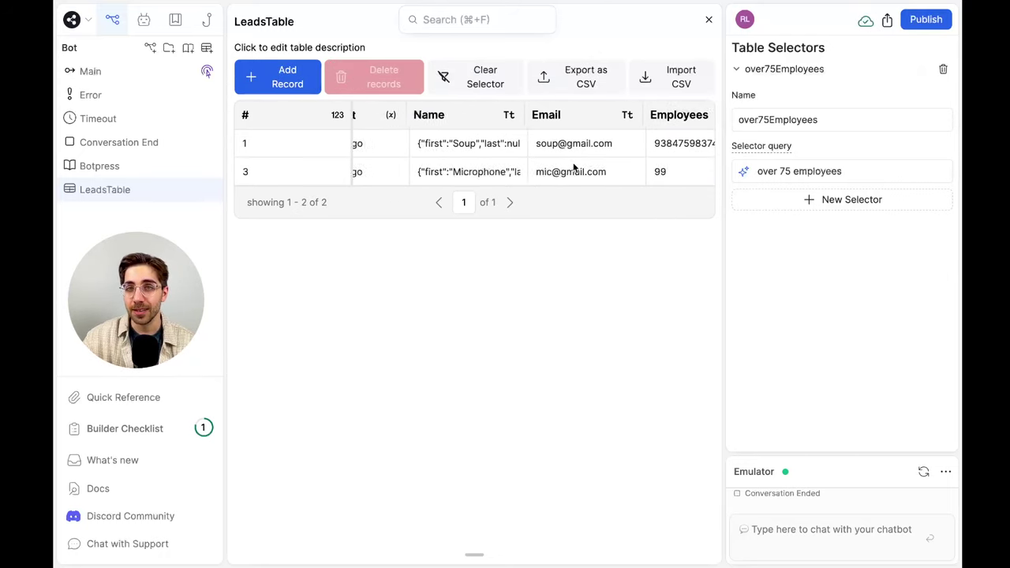
pyautogui.hscroll(3, 573, 167)
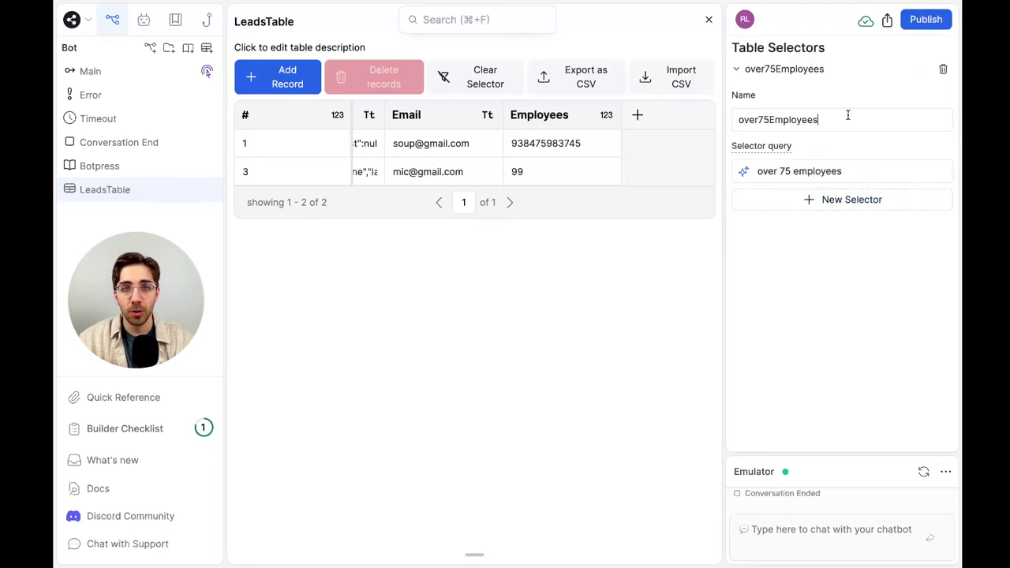
pyautogui.press('ctrl+super+f')
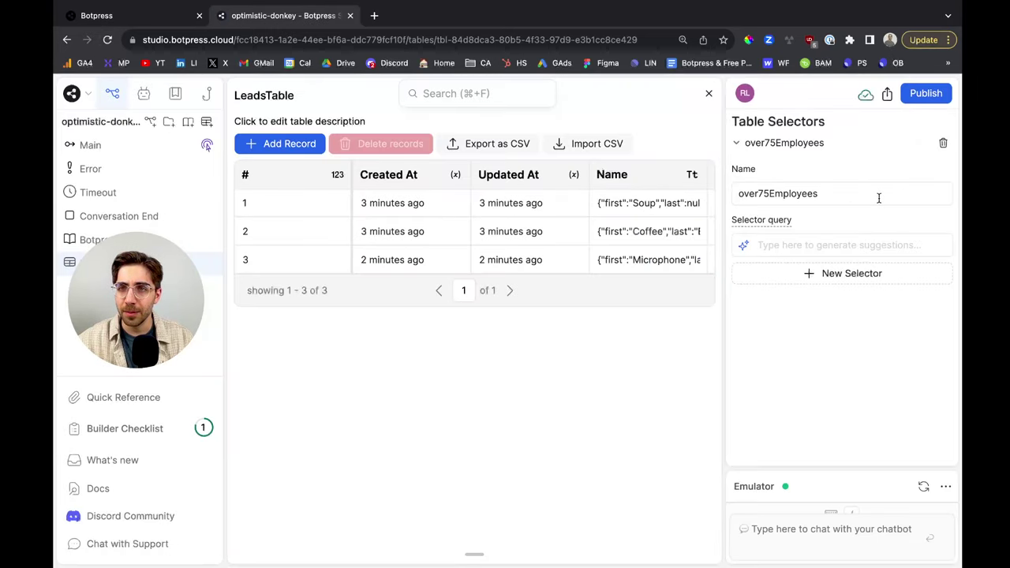
# Resubmit the selector query as 'Over 75 employees'
pyautogui.click(854, 242)
pyautogui.write('Over 75 employees')
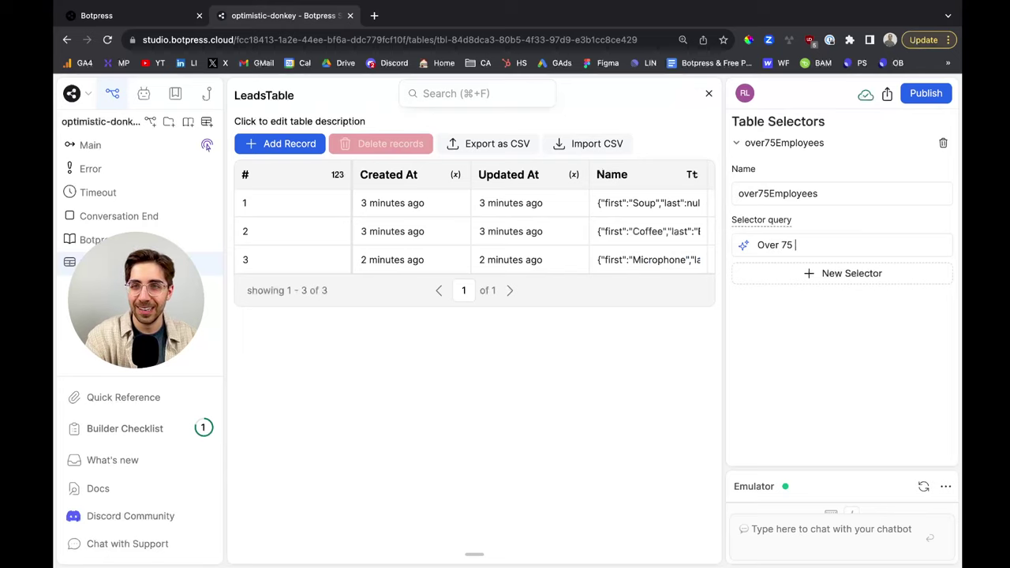
pyautogui.press('Return')
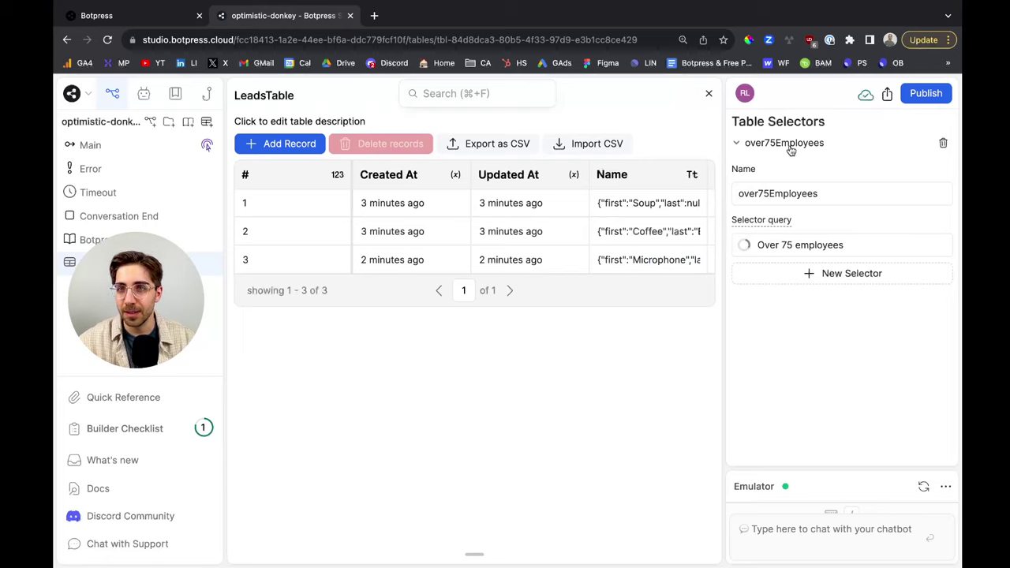
pyautogui.press('ctrl+super+f')
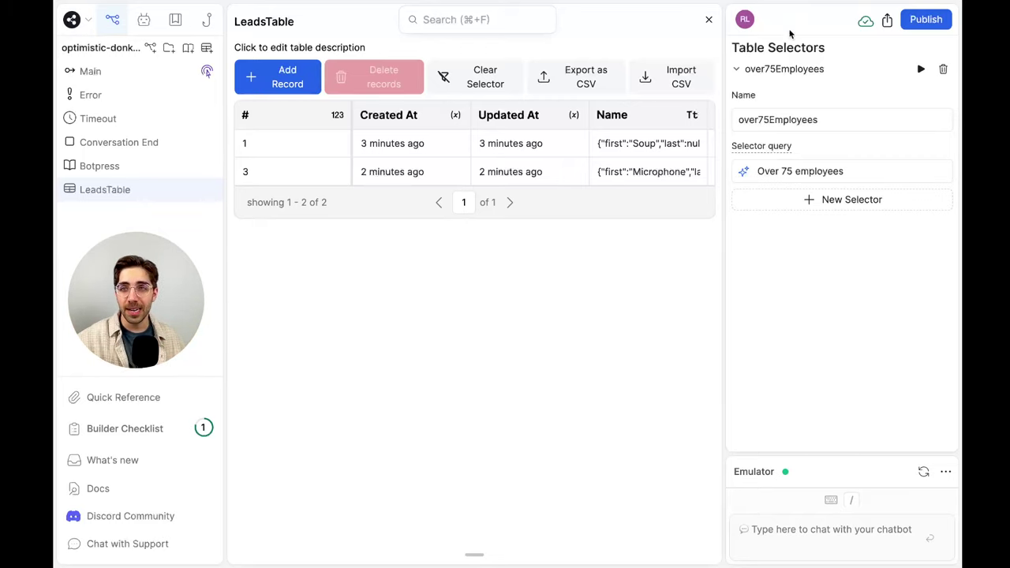
# Rename the over75Employees selector to Over_75_employees
pyautogui.click(736, 69)
pyautogui.click(859, 70)
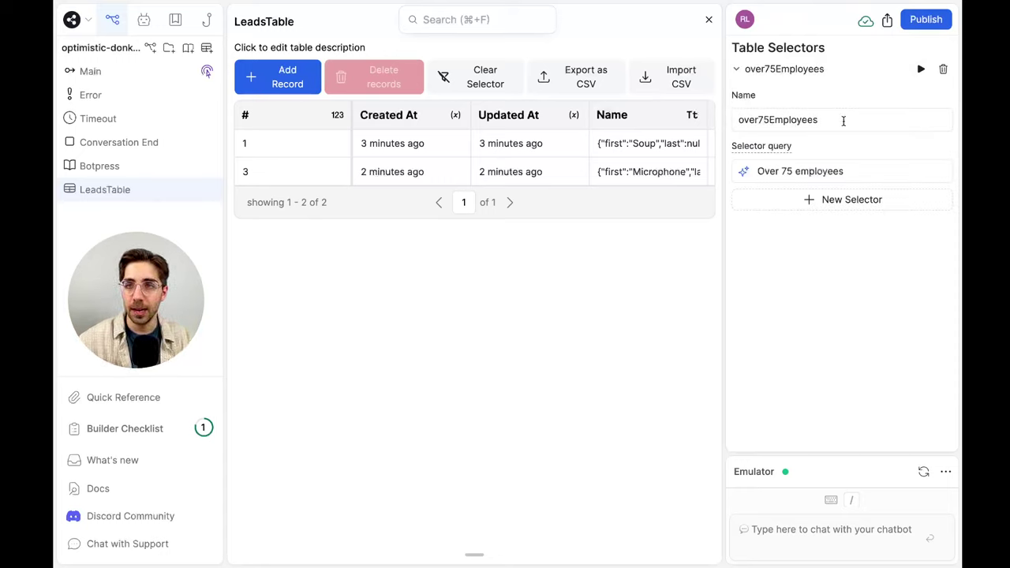
pyautogui.doubleClick(841, 119)
pyautogui.write('Over_75_employees')
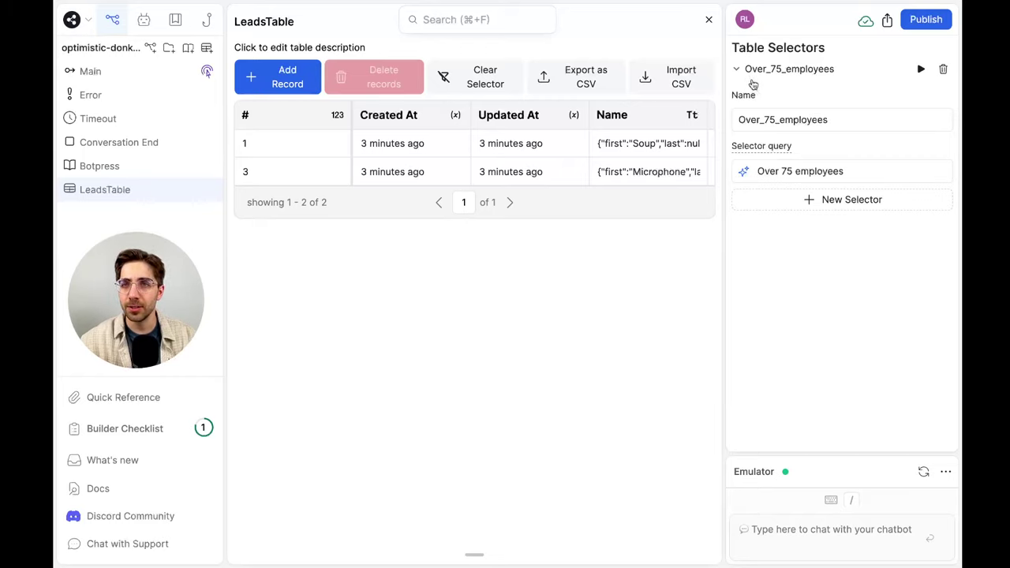
# Add a new selector with the query 'Over 1000 employees', then reload the page
pyautogui.click(753, 72)
pyautogui.click(808, 93)
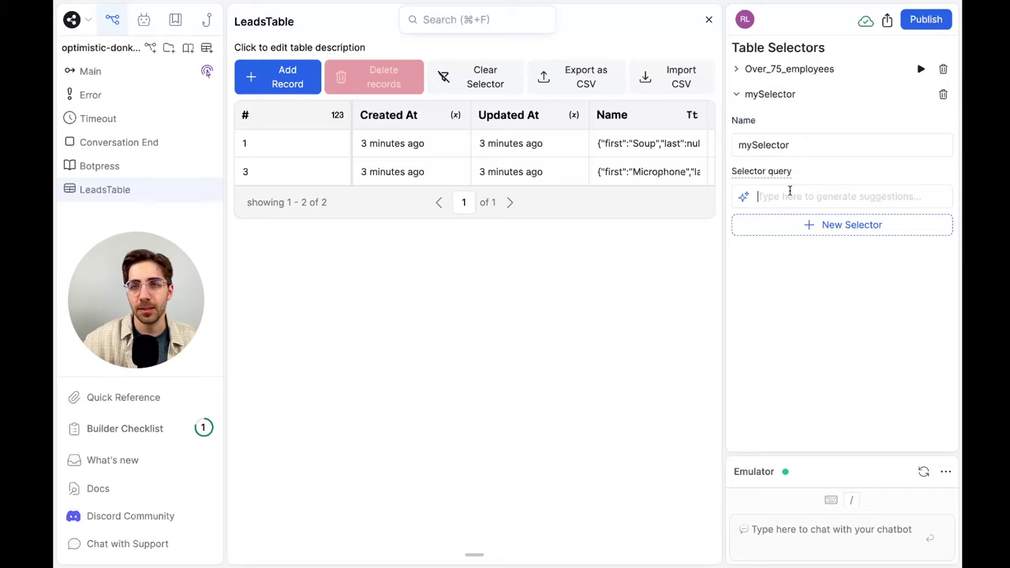
pyautogui.write('Over 1000 employees')
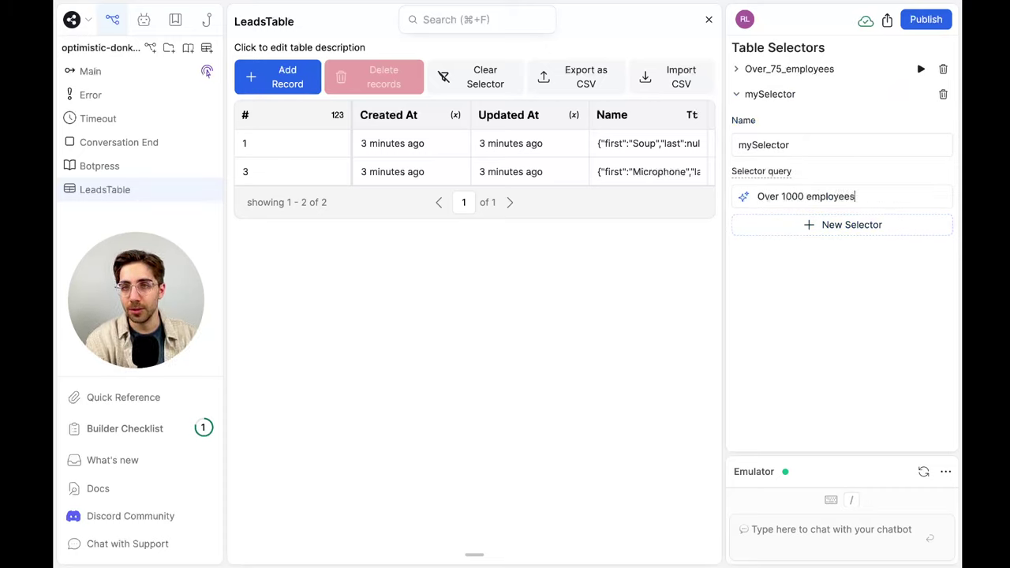
pyautogui.press('Return')
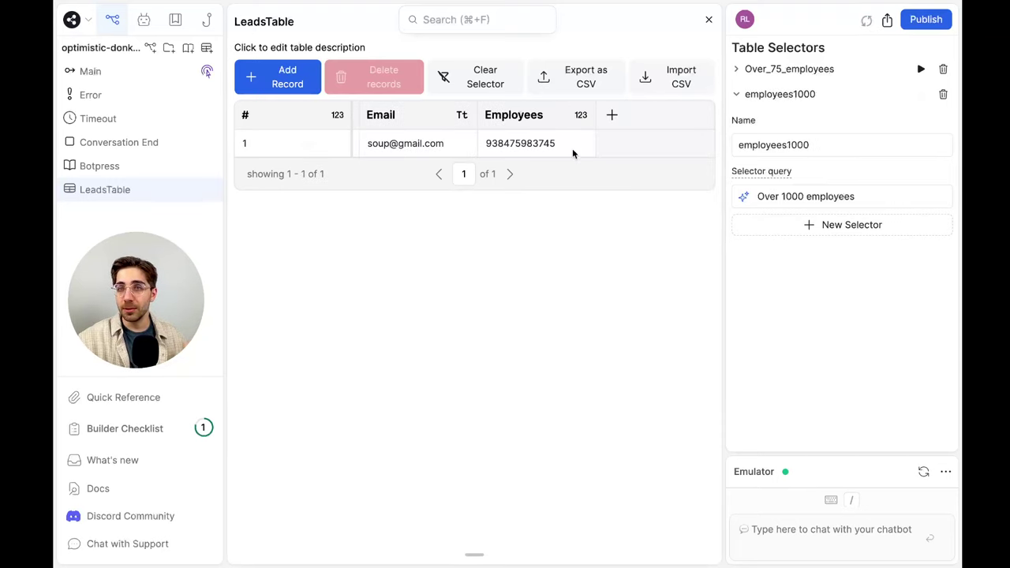
pyautogui.click(738, 96)
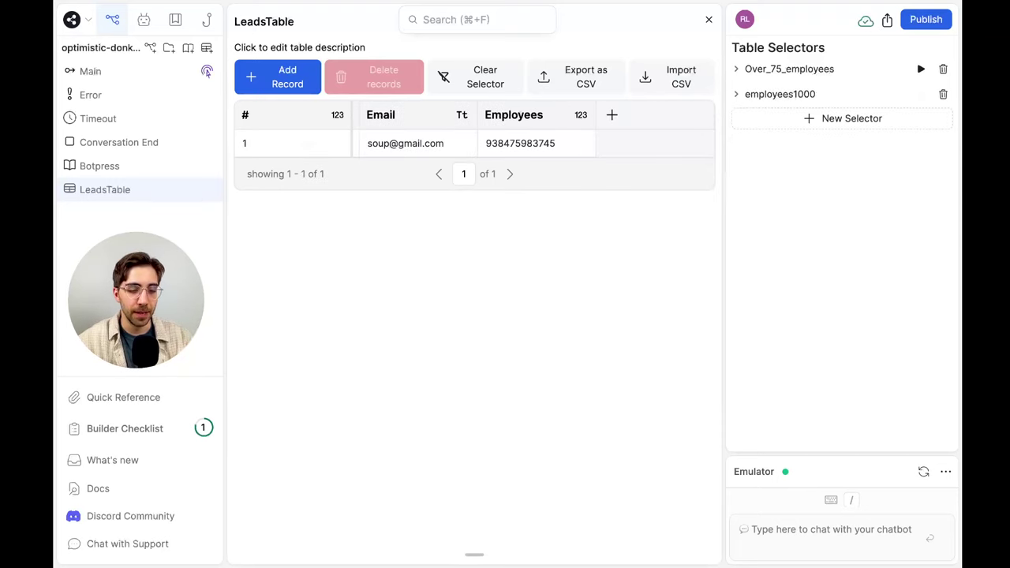
pyautogui.moveTo(108, 4)
pyautogui.click(108, 39)
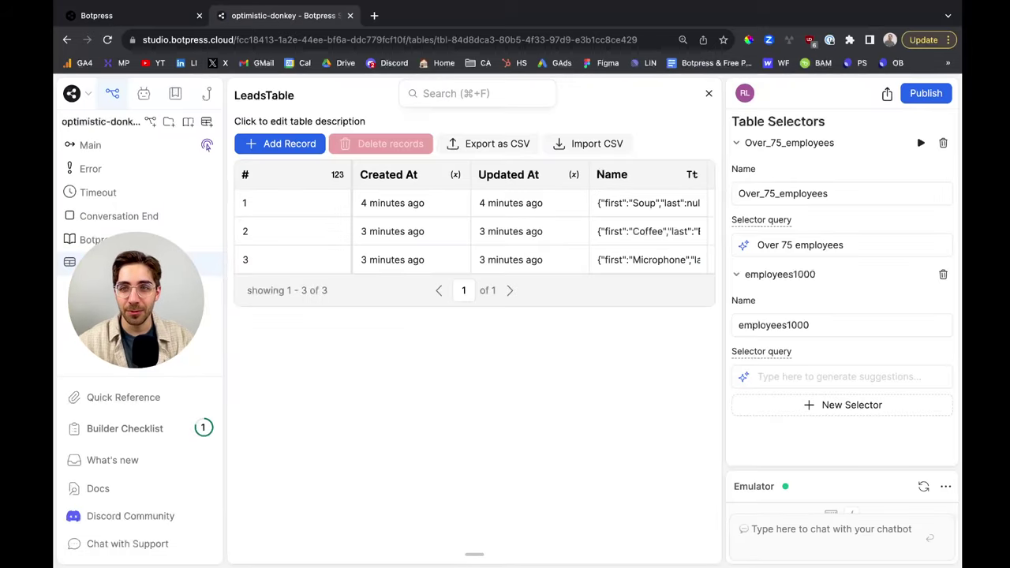
# Re-enter the employees1000 selector query as 'Over 1000 employees'
pyautogui.click(859, 302)
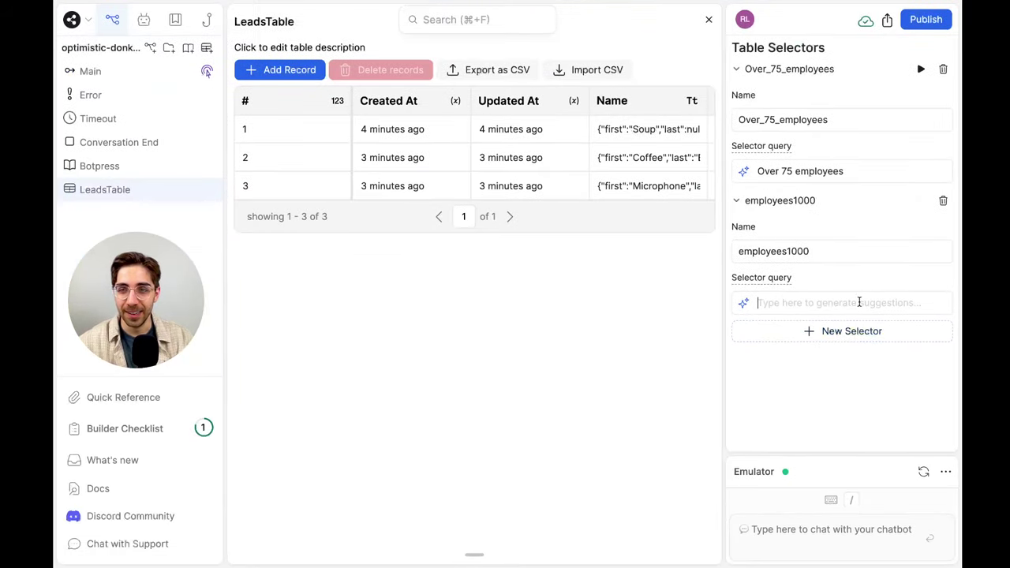
pyautogui.write('Over 1000 mepl')
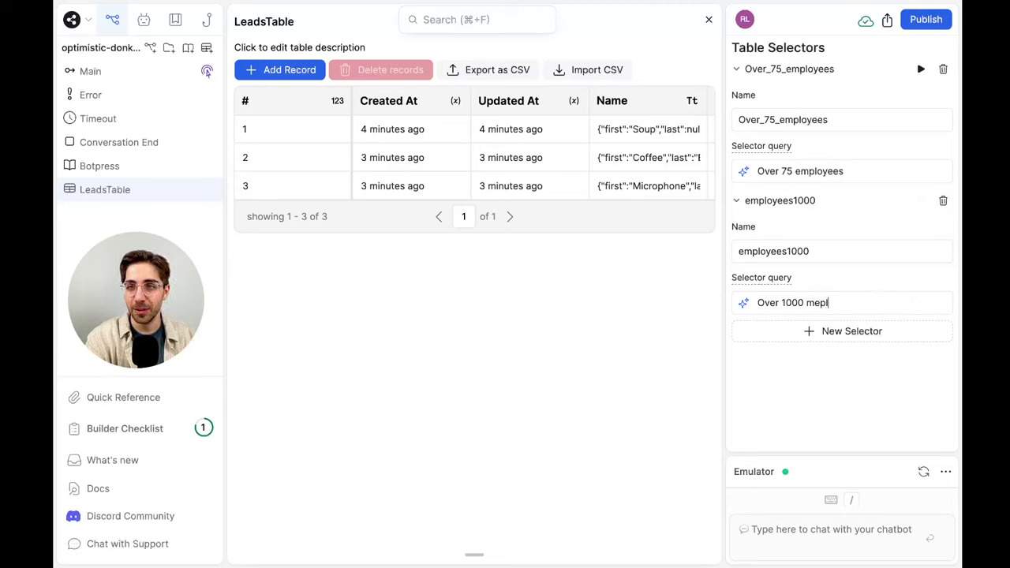
pyautogui.press('BackSpace')
pyautogui.press('BackSpace')
pyautogui.press('BackSpace')
pyautogui.press('BackSpace')
pyautogui.write('employees')
pyautogui.press('Return')
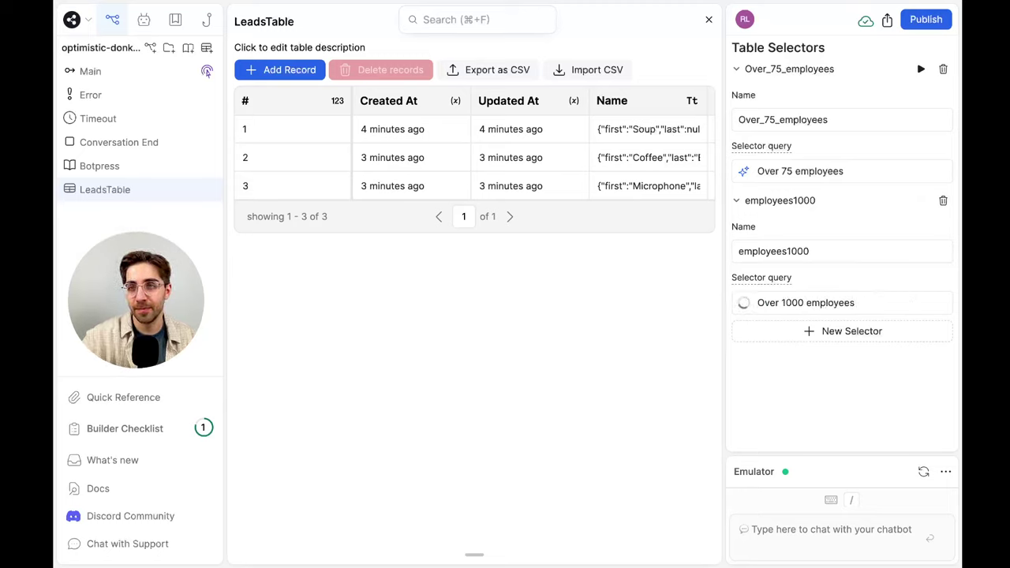
# Rename the employees1000 selector to Over_1000_employees
pyautogui.click(783, 202)
pyautogui.click(806, 70)
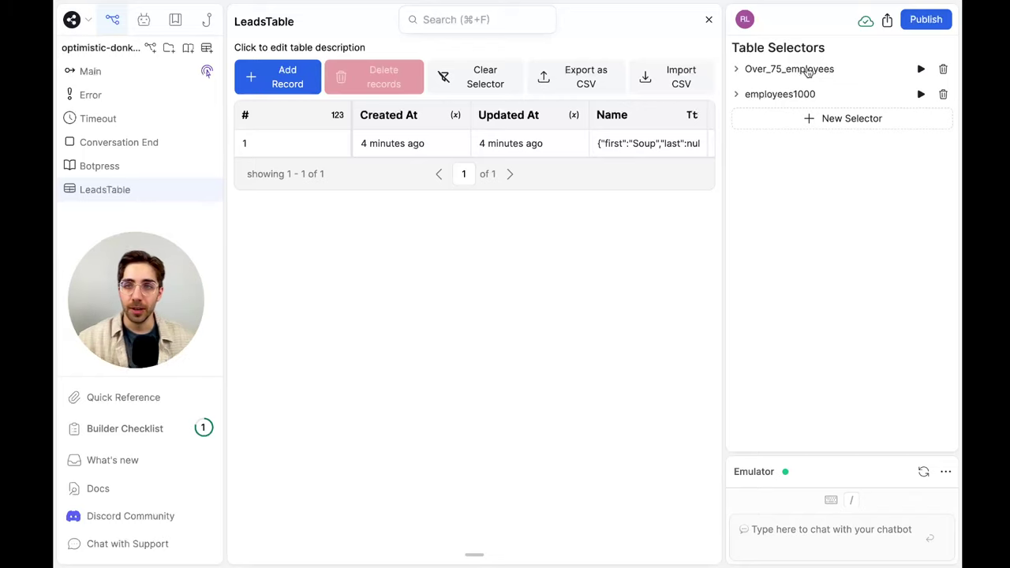
pyautogui.click(789, 94)
pyautogui.doubleClick(832, 145)
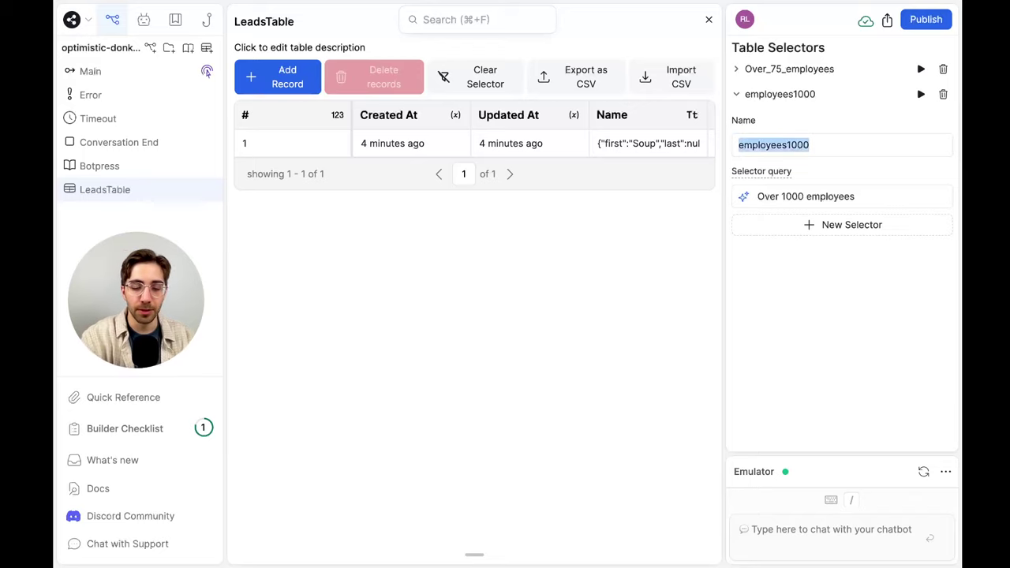
pyautogui.write('Over_1000_empl')
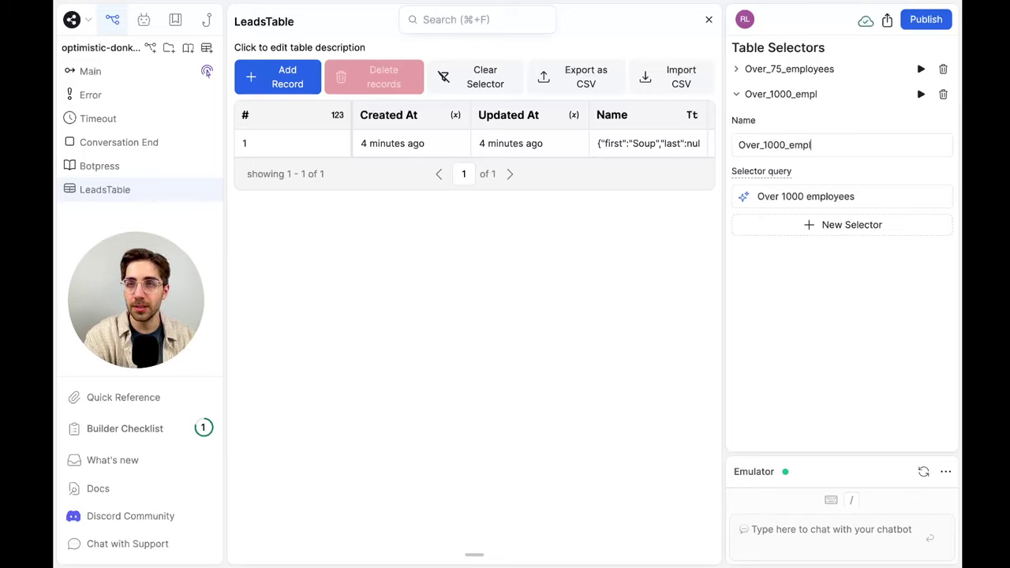
pyautogui.write('oyees')
pyautogui.click(823, 96)
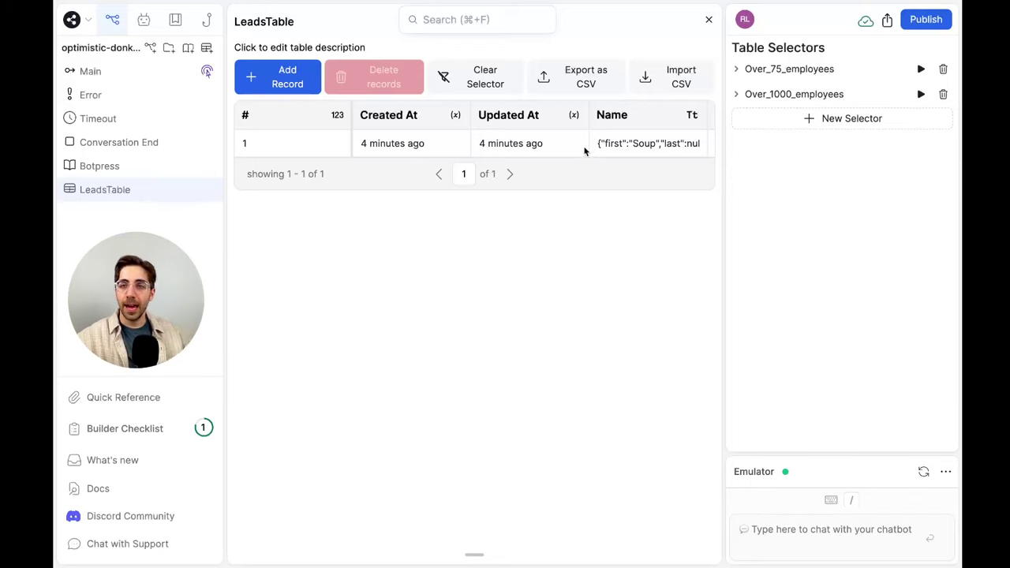
# Run the Over_75_employees and Over_1000_employees selectors twice each, then return to Main
pyautogui.hscroll(5, 585, 151)
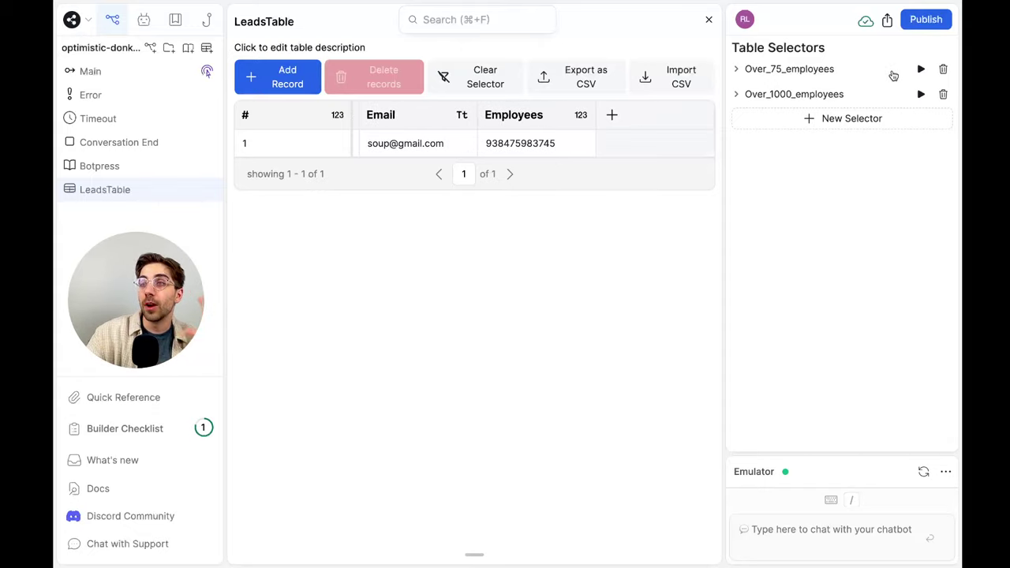
pyautogui.click(921, 70)
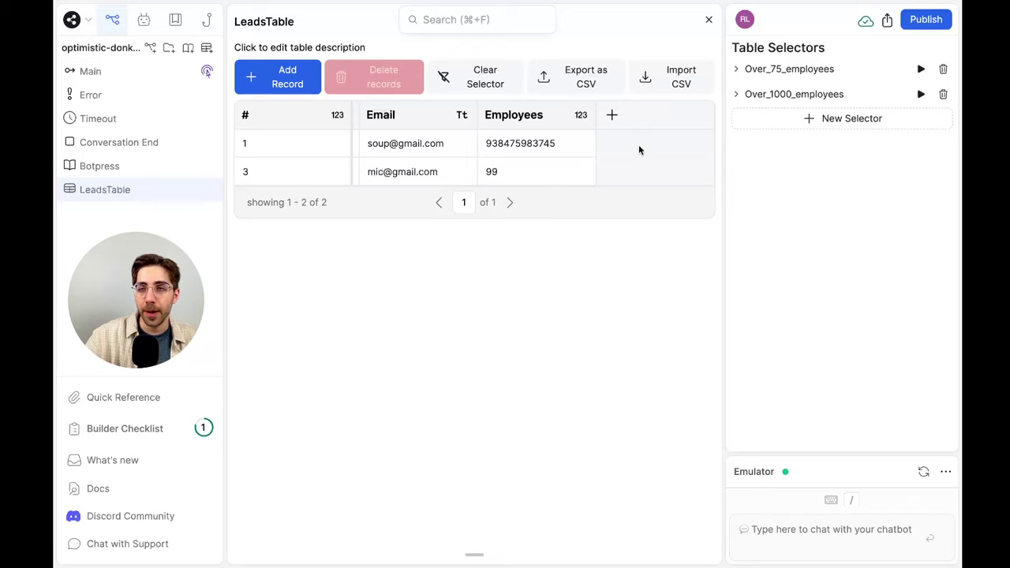
pyautogui.click(919, 93)
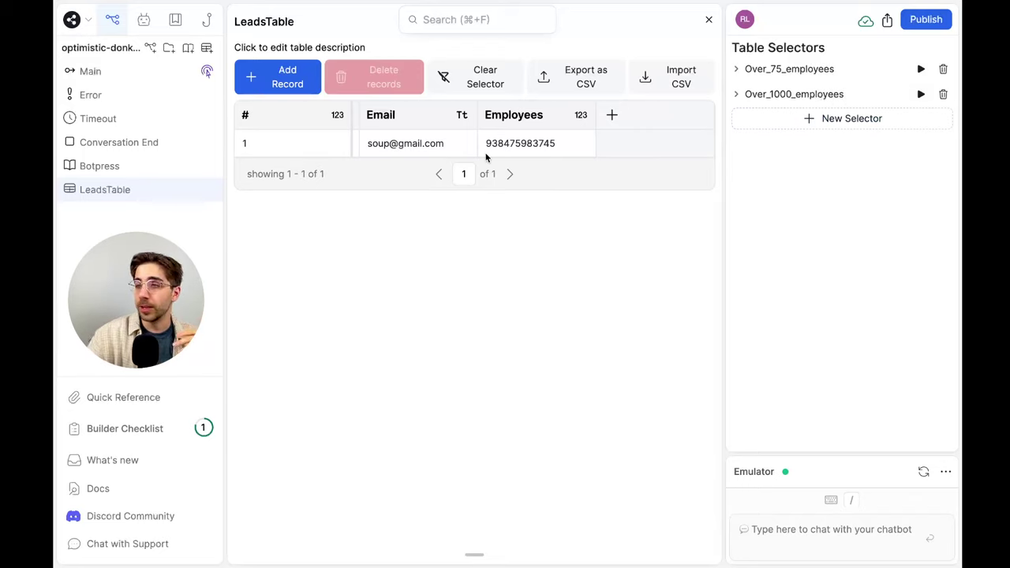
pyautogui.click(920, 69)
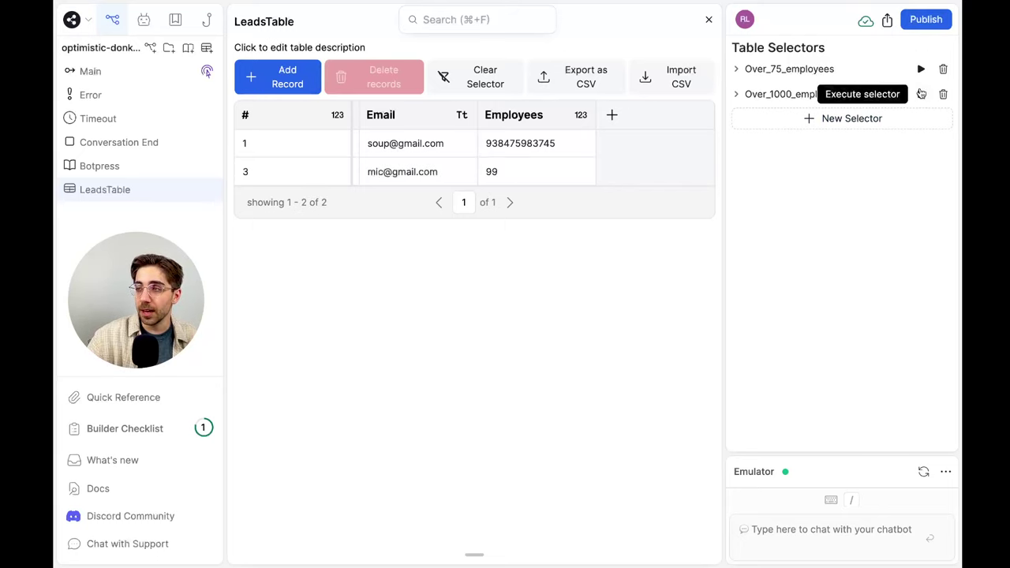
pyautogui.click(920, 94)
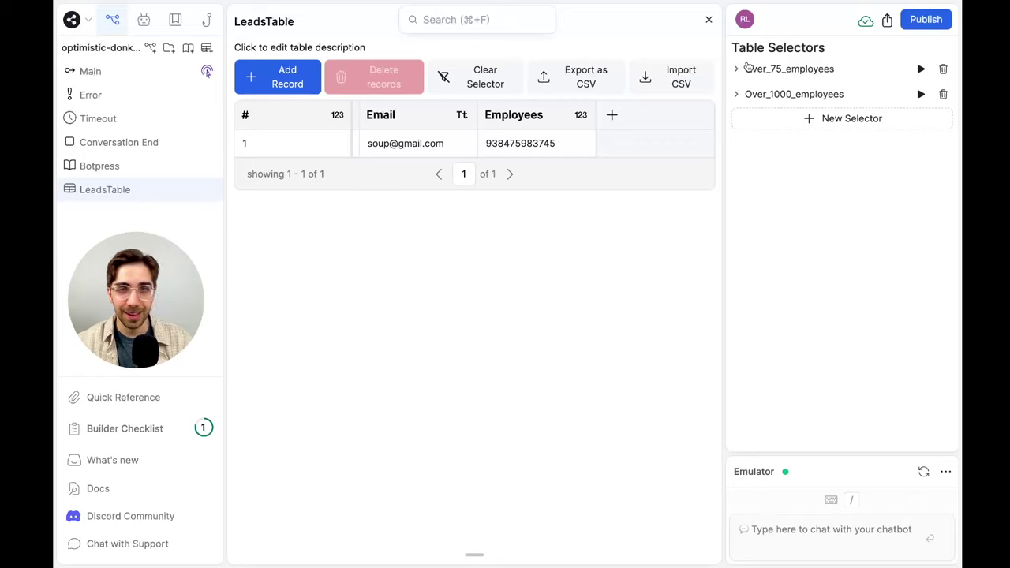
pyautogui.click(708, 22)
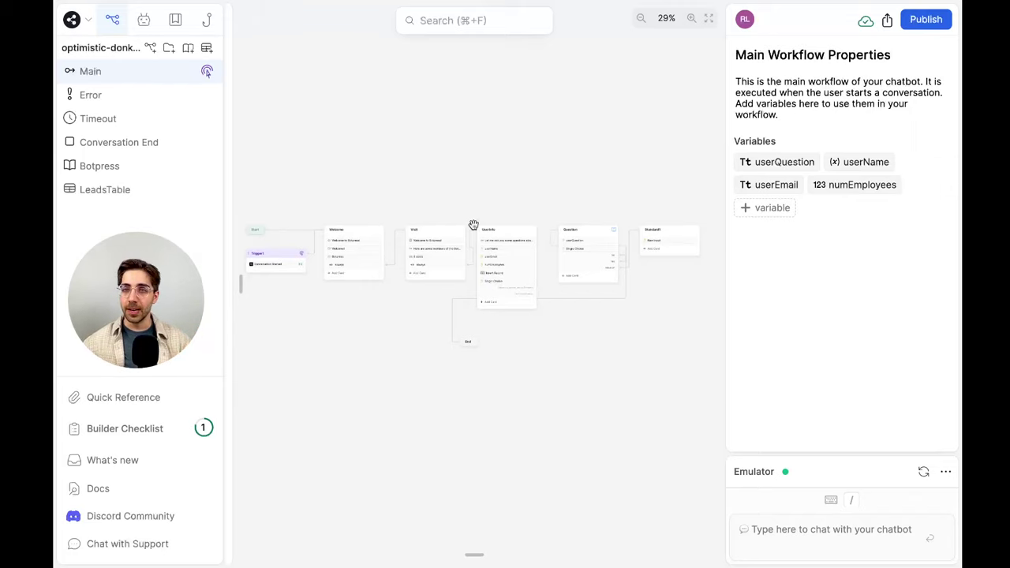
# Wire UserInfo's 'I have a question about Botpress' choice port into the Question node's input
pyautogui.scroll(5, 473, 225)
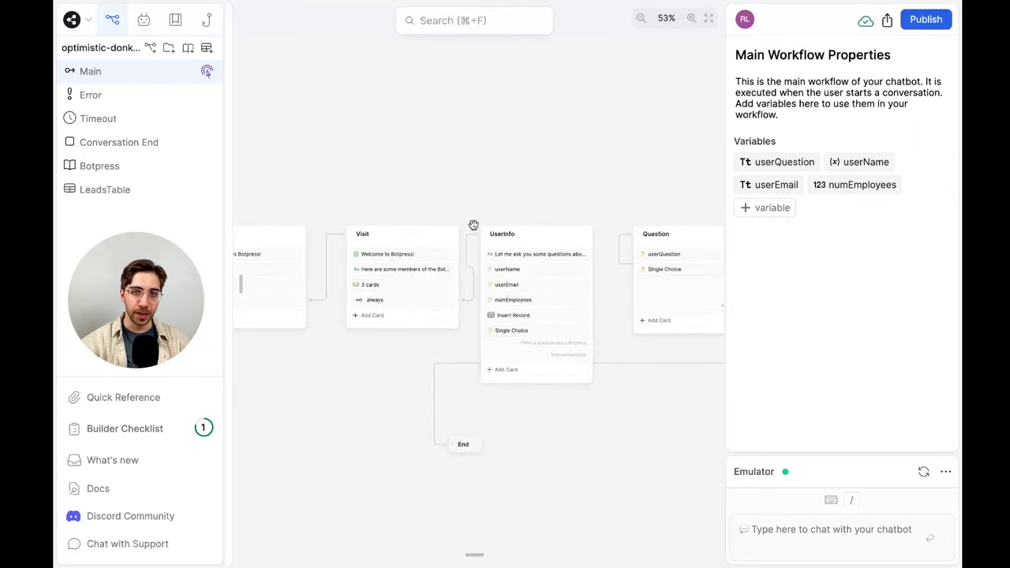
pyautogui.scroll(3, 485, 176)
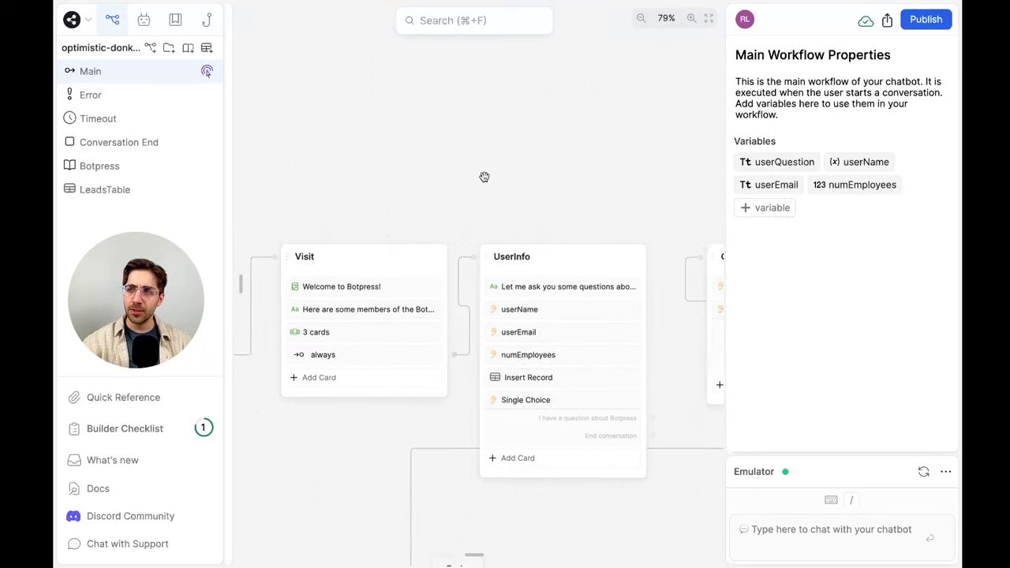
pyautogui.hscroll(-10, 484, 176)
pyautogui.hscroll(5, 484, 176)
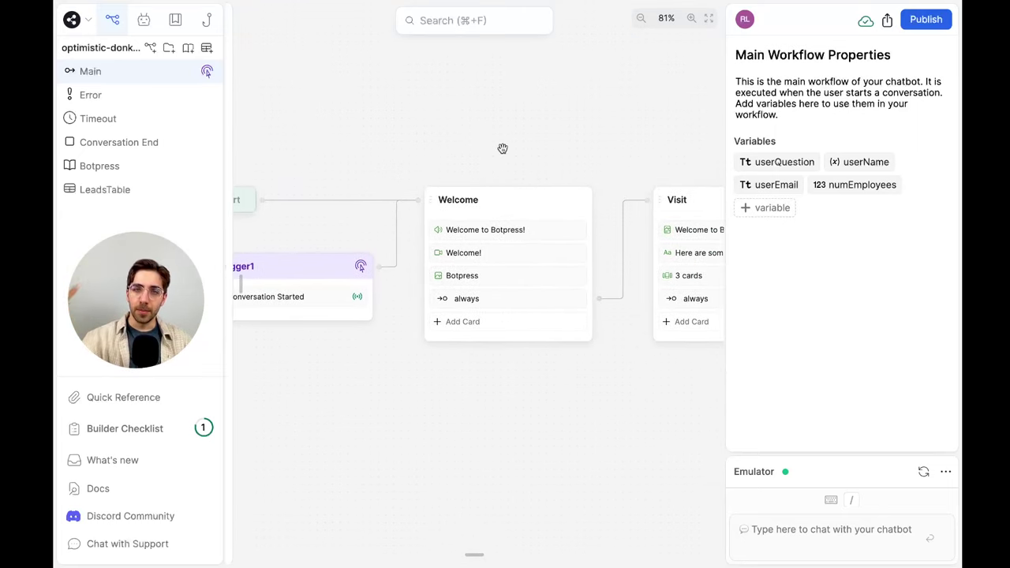
pyautogui.hscroll(1, 502, 148)
pyautogui.hscroll(10, 502, 148)
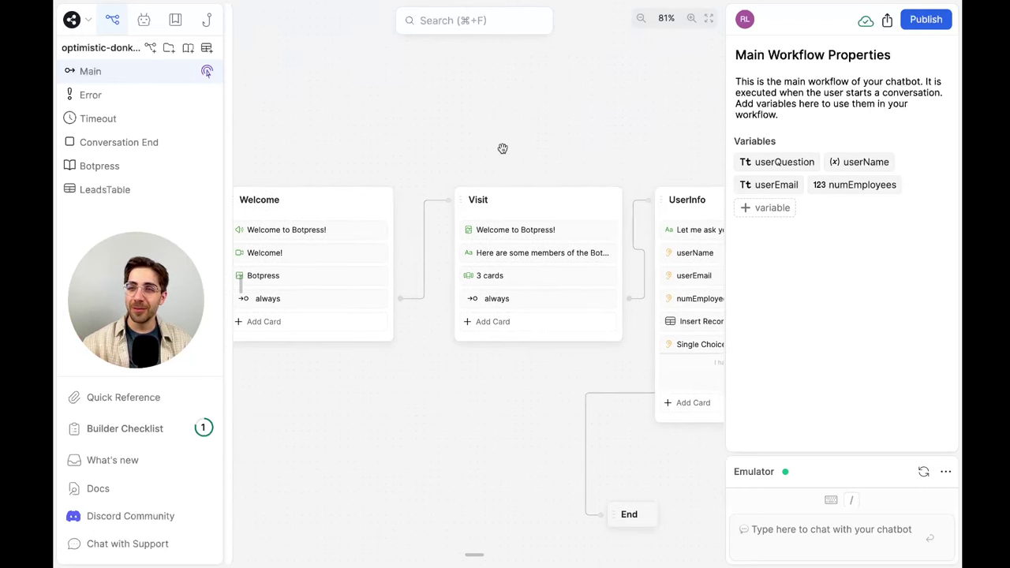
pyautogui.hscroll(12, 503, 149)
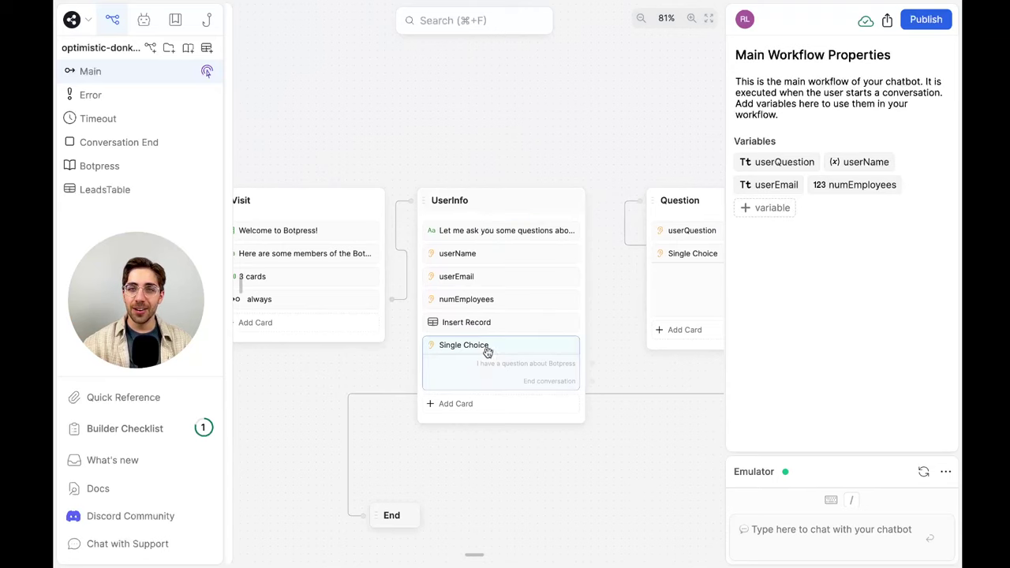
pyautogui.hscroll(5, 526, 342)
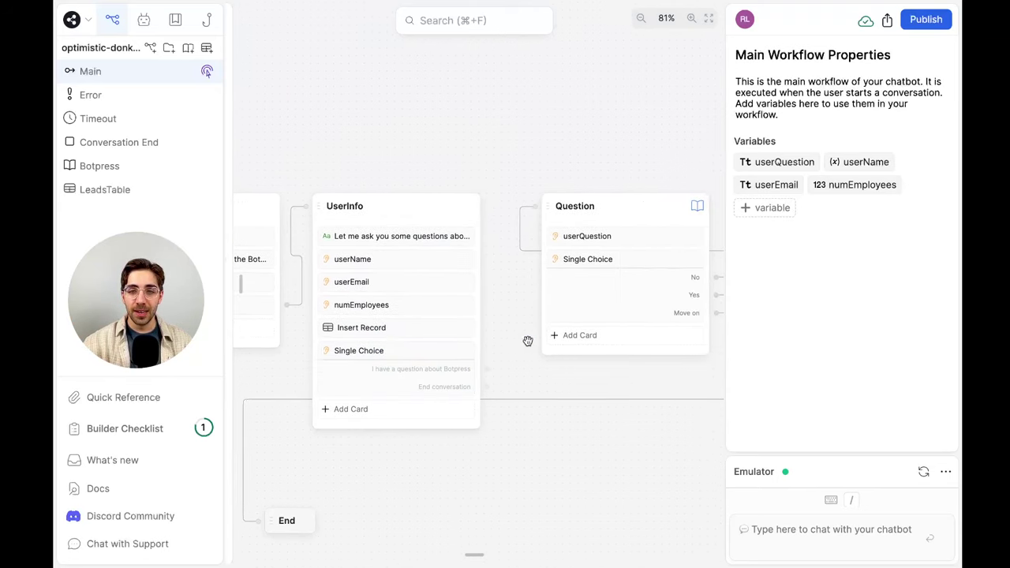
pyautogui.moveTo(482, 368); pyautogui.dragTo(525, 213)
pyautogui.hscroll(6, 552, 189)
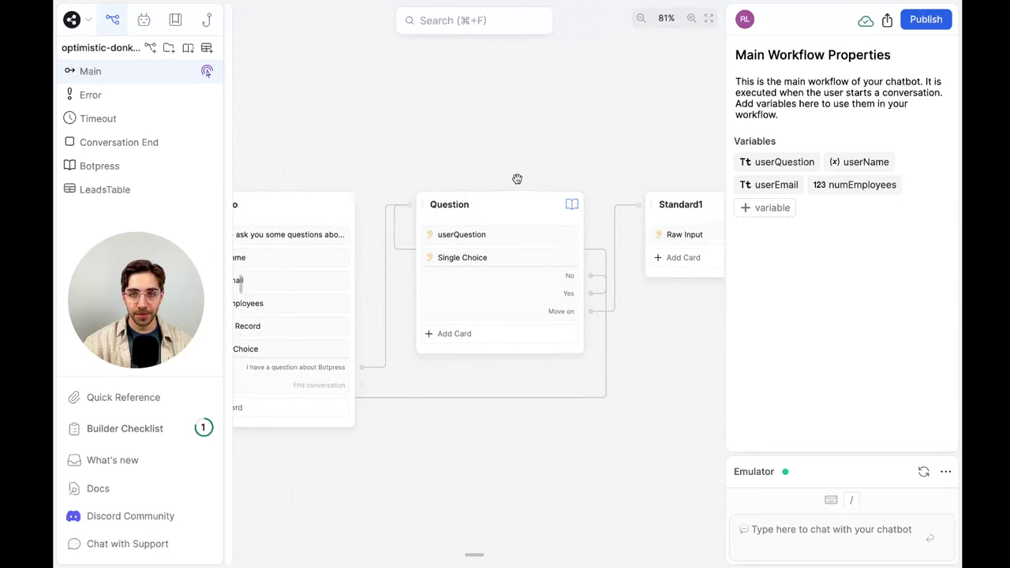
pyautogui.hscroll(4, 516, 179)
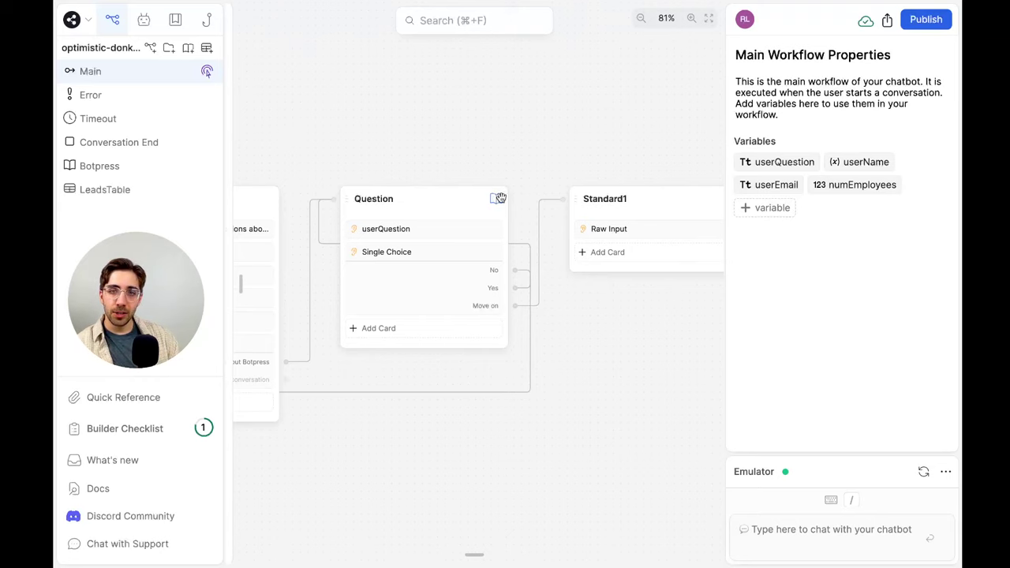
# Delete the Single Choice card from Question and remove the Standard1 node
pyautogui.rightClick(414, 292)
pyautogui.click(445, 340)
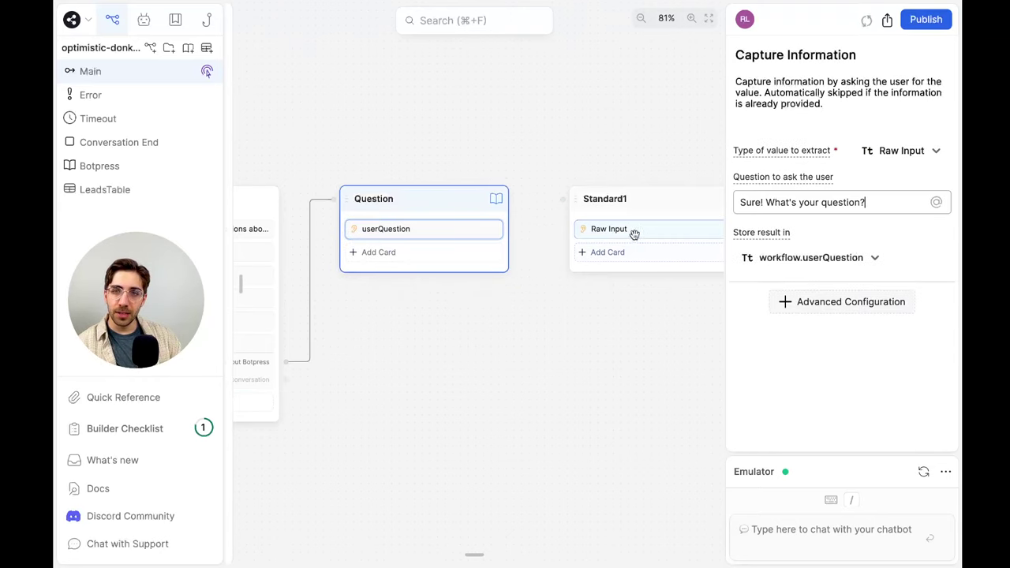
pyautogui.rightClick(657, 208)
pyautogui.click(669, 277)
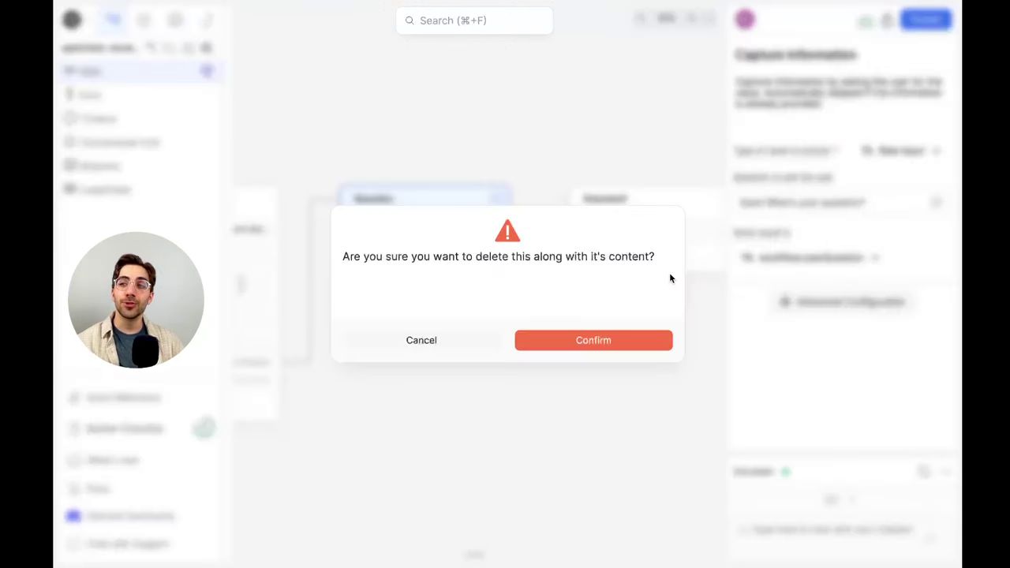
pyautogui.click(594, 340)
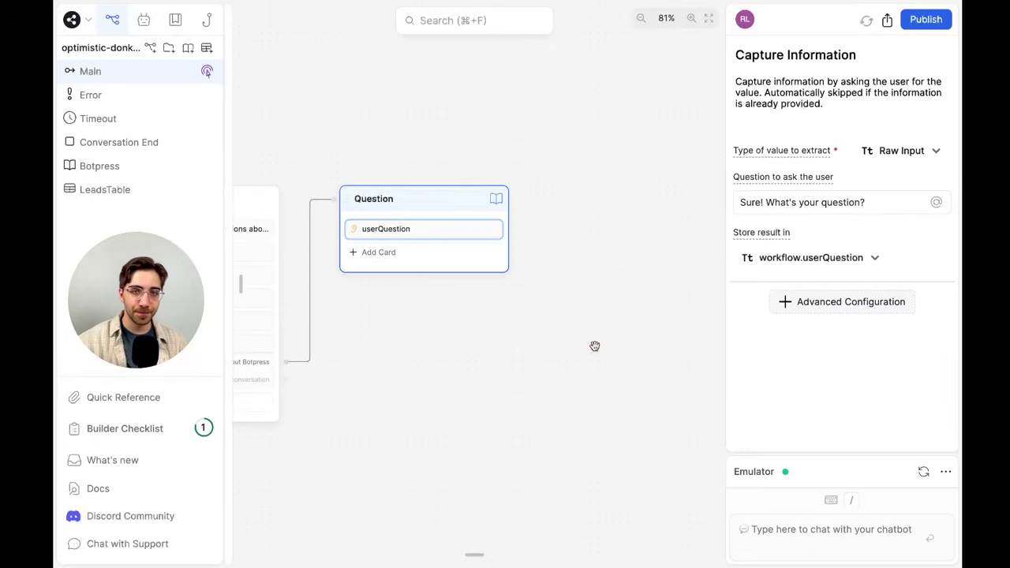
# Add an Expression (always) transition card to the Question node
pyautogui.click(451, 254)
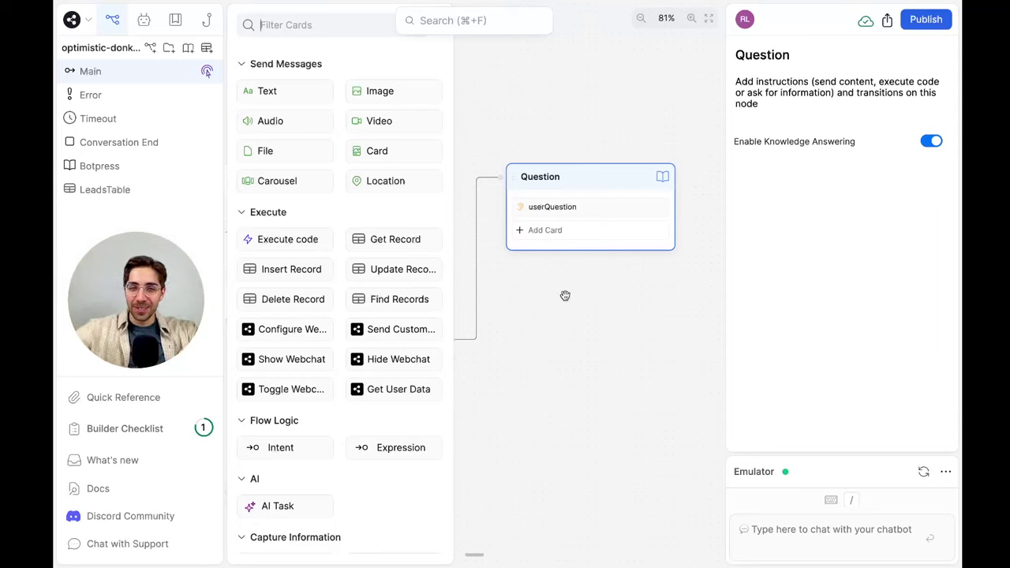
pyautogui.moveTo(404, 447); pyautogui.dragTo(581, 216)
pyautogui.click(631, 323)
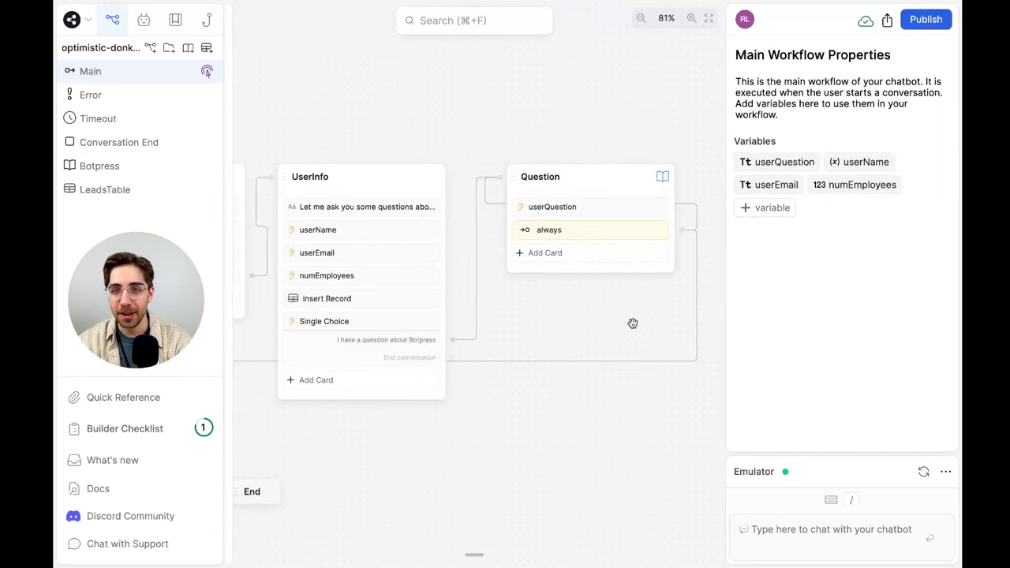
pyautogui.hscroll(-5, 558, 365)
pyautogui.hscroll(3, 660, 354)
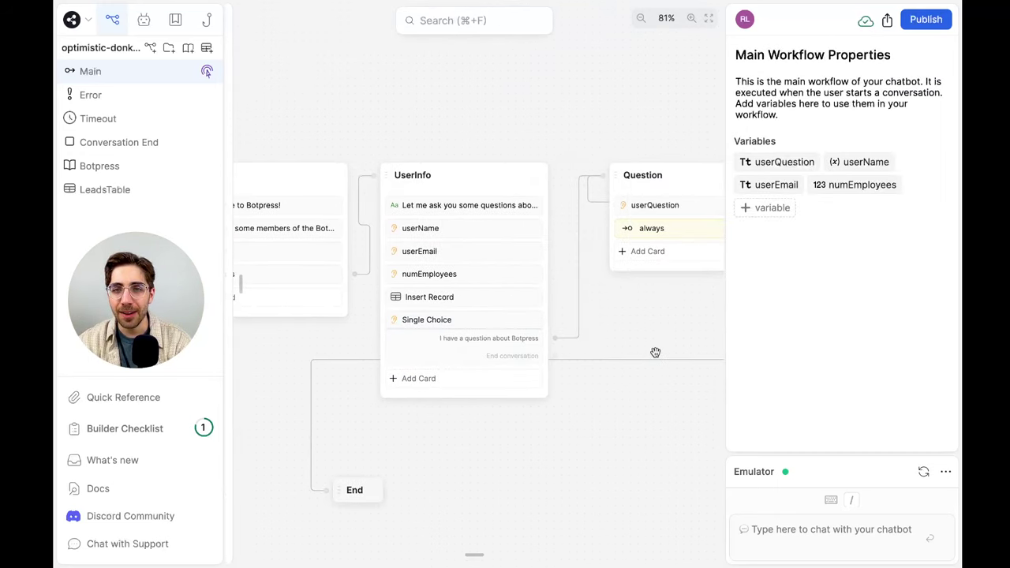
pyautogui.moveTo(555, 357); pyautogui.dragTo(547, 365)
pyautogui.click(601, 363)
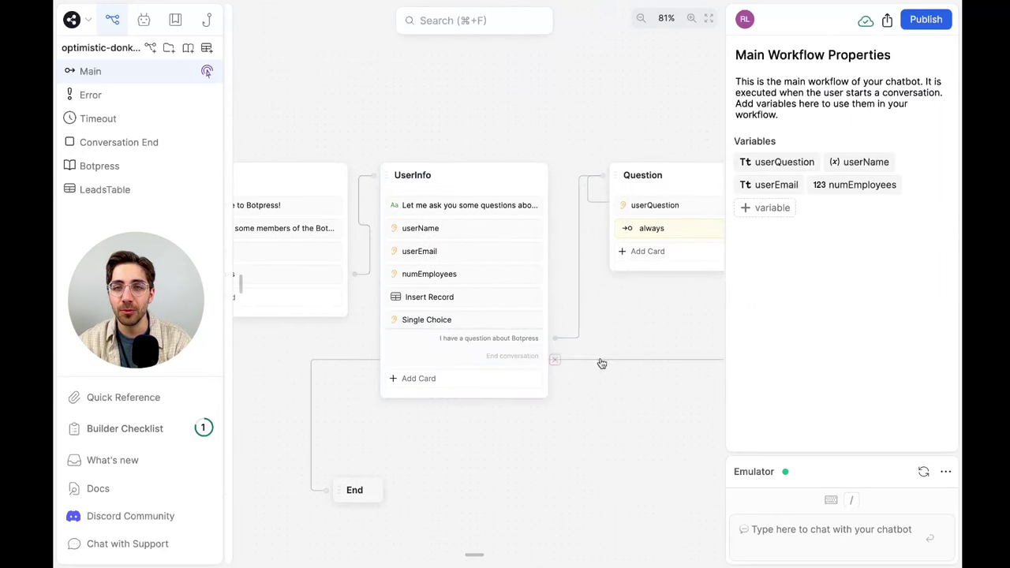
# Move the End node right and delete the End conversation-to-End link
pyautogui.moveTo(354, 490); pyautogui.dragTo(538, 470)
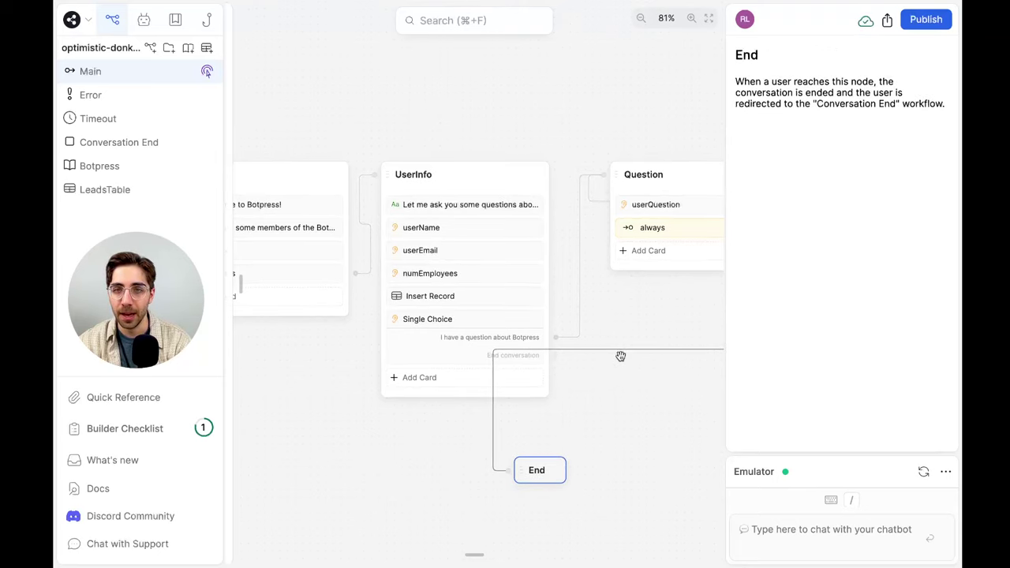
pyautogui.hscroll(3, 607, 356)
pyautogui.click(528, 348)
pyautogui.hscroll(3, 529, 352)
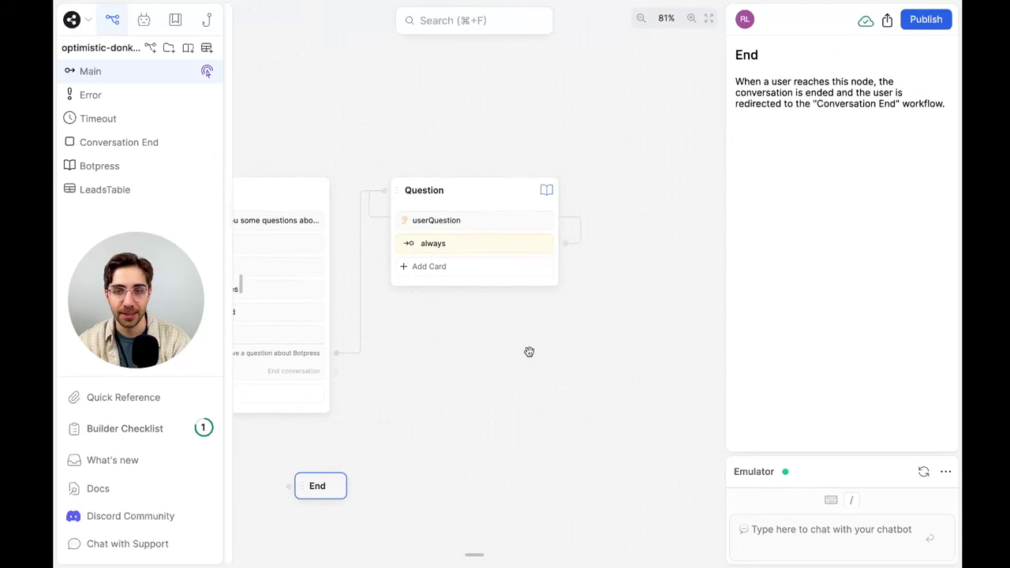
pyautogui.hscroll(2, 528, 351)
# Delete the always transition's self-loop link on the Question node
pyautogui.click(513, 243)
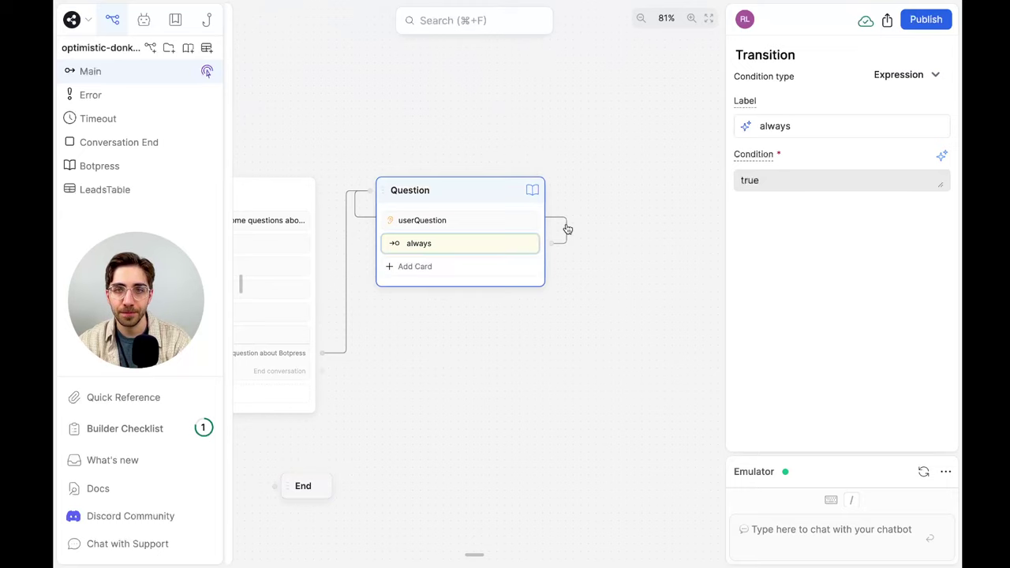
pyautogui.click(471, 187)
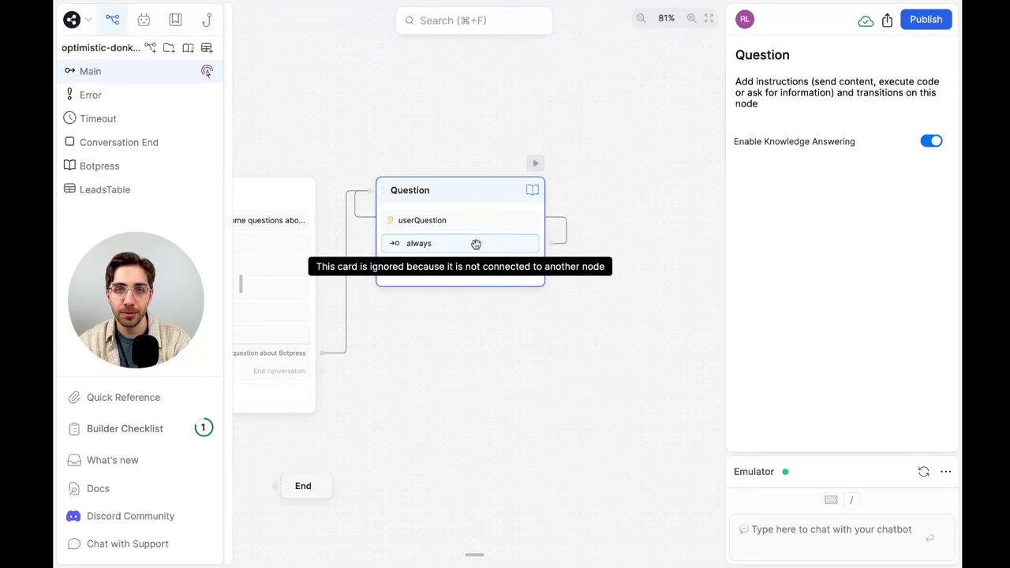
pyautogui.moveTo(489, 194); pyautogui.dragTo(631, 194)
pyautogui.click(546, 221)
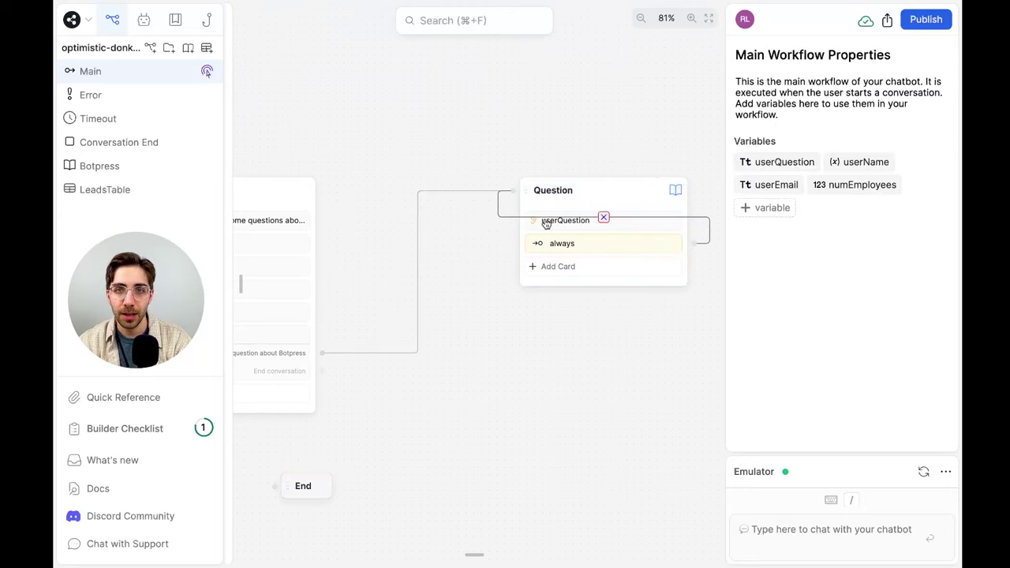
pyautogui.moveTo(546, 197); pyautogui.dragTo(402, 207)
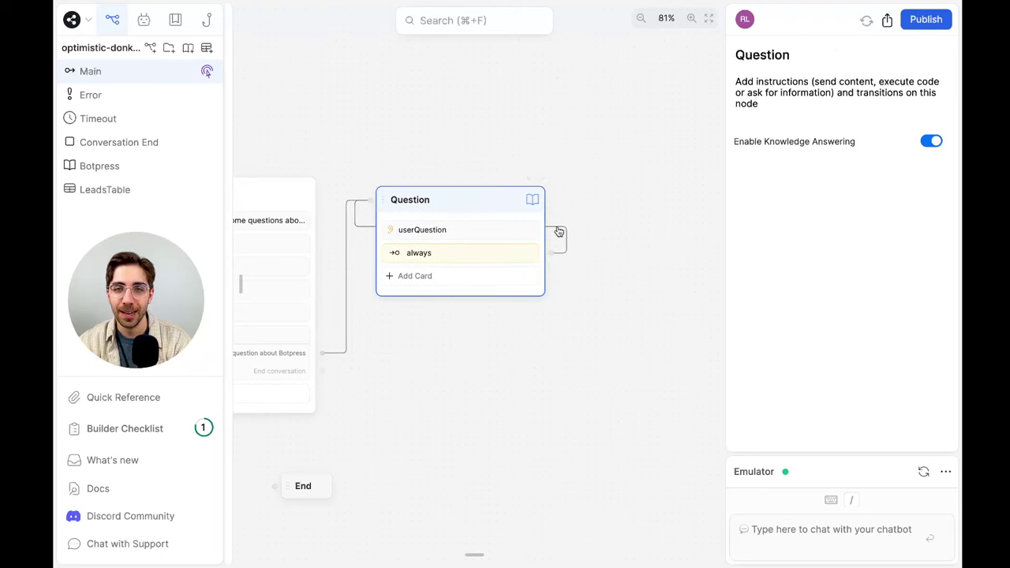
pyautogui.click(558, 231)
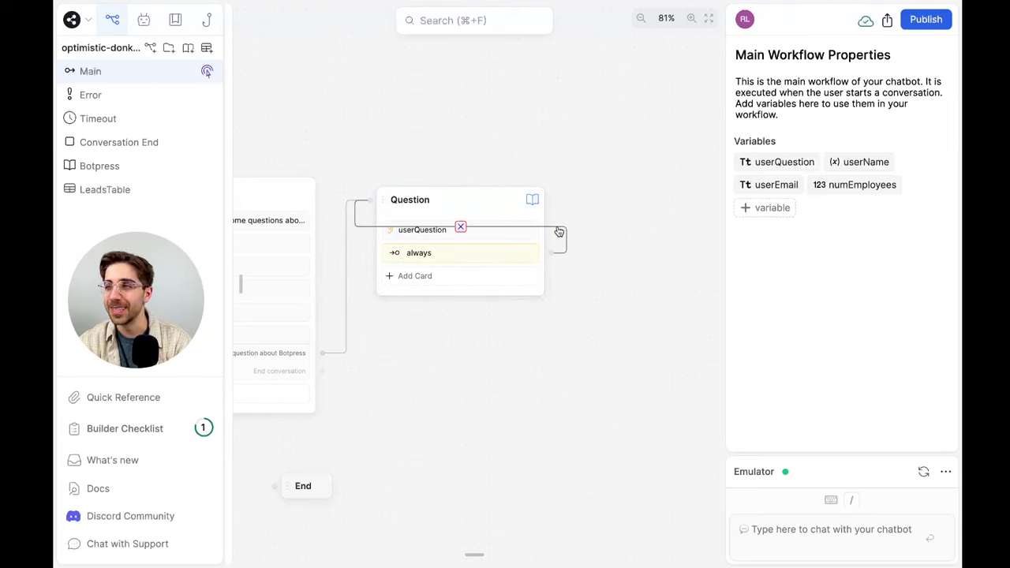
pyautogui.click(459, 227)
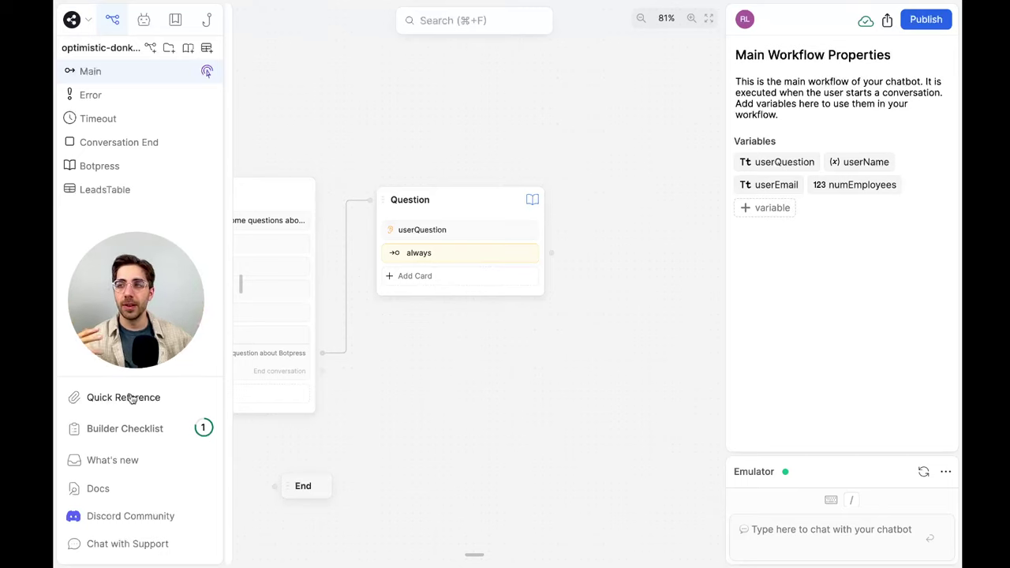
# Copy the knowledge-base answer length snippet from the Quick Reference
pyautogui.click(131, 399)
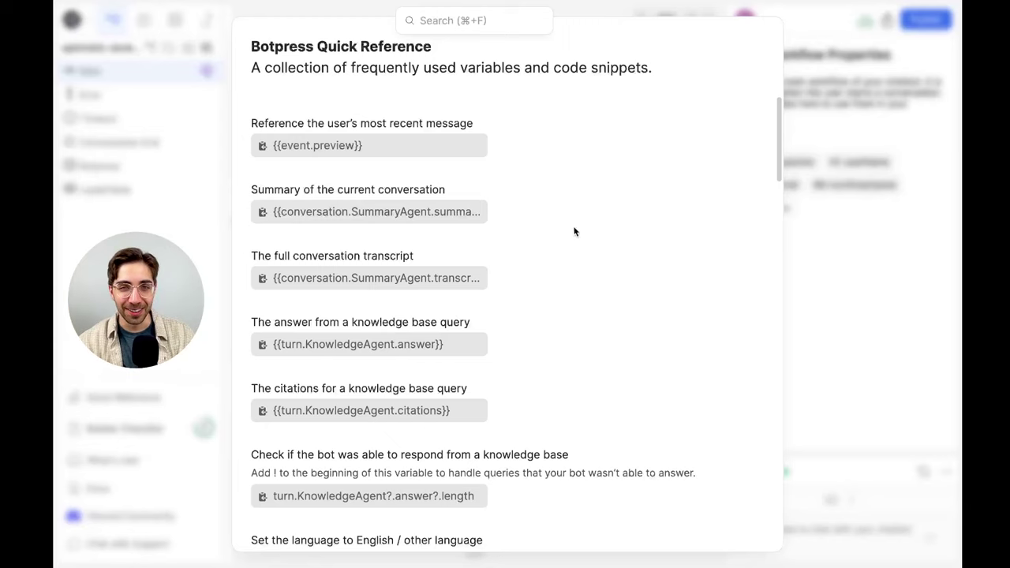
pyautogui.scroll(-4, 574, 232)
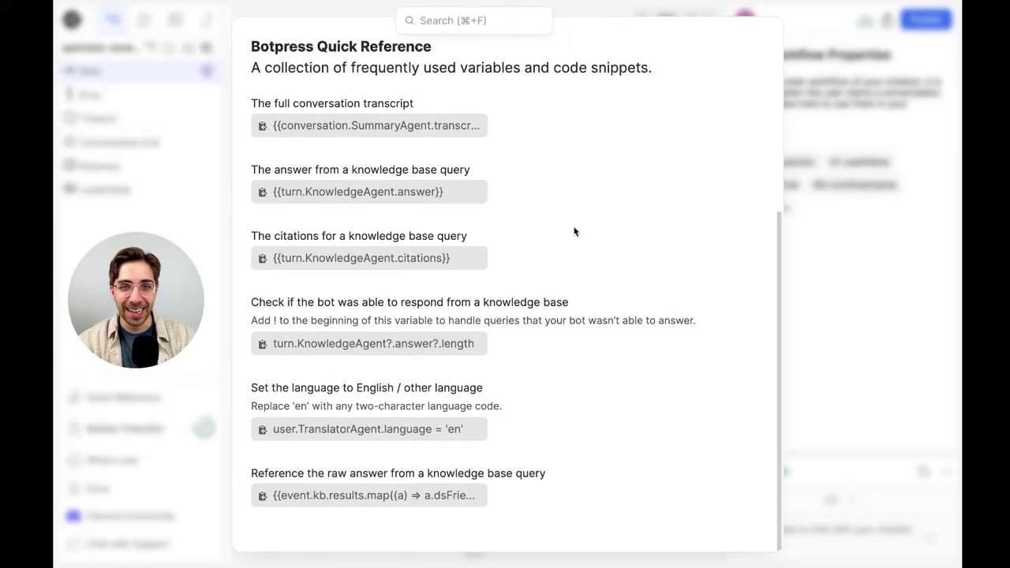
pyautogui.click(408, 343)
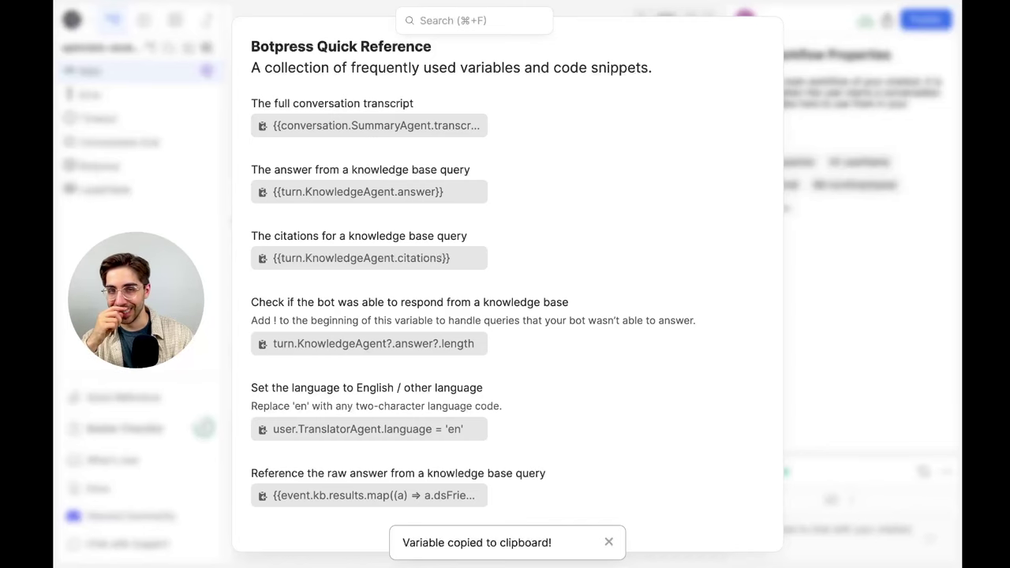
pyautogui.press('Escape')
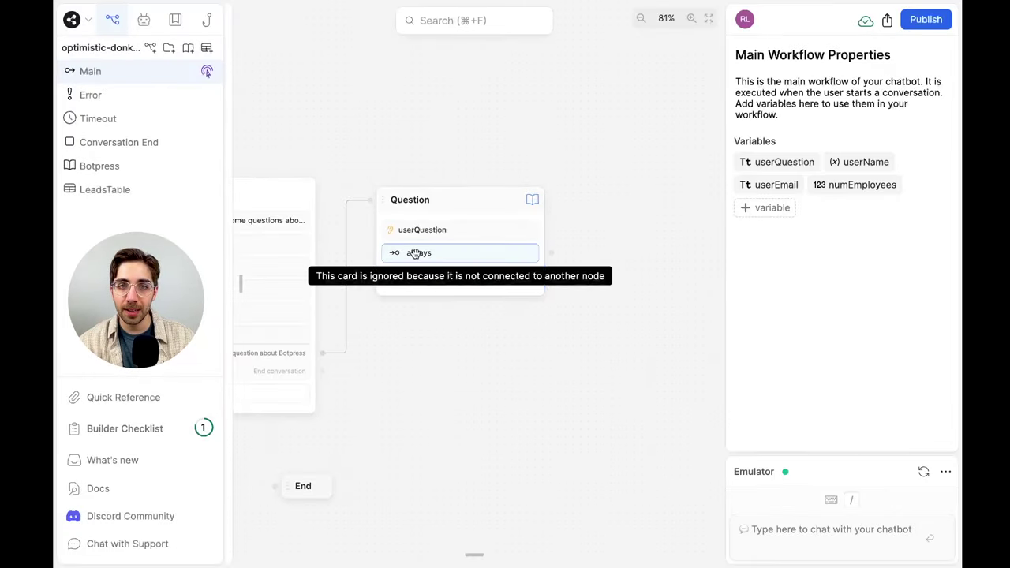
# Set the always transition's condition to !turn.KnowledgeAgent?.answer?.length, with AI condition disabled
pyautogui.click(415, 253)
pyautogui.click(941, 156)
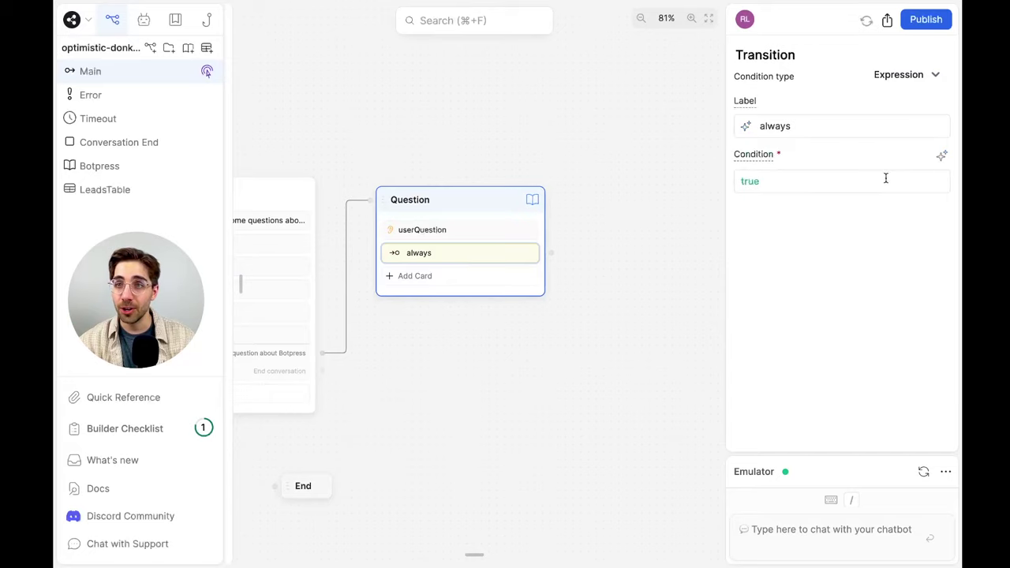
pyautogui.click(884, 179)
pyautogui.hotkey('ctrl', 'a')
pyautogui.write('!')
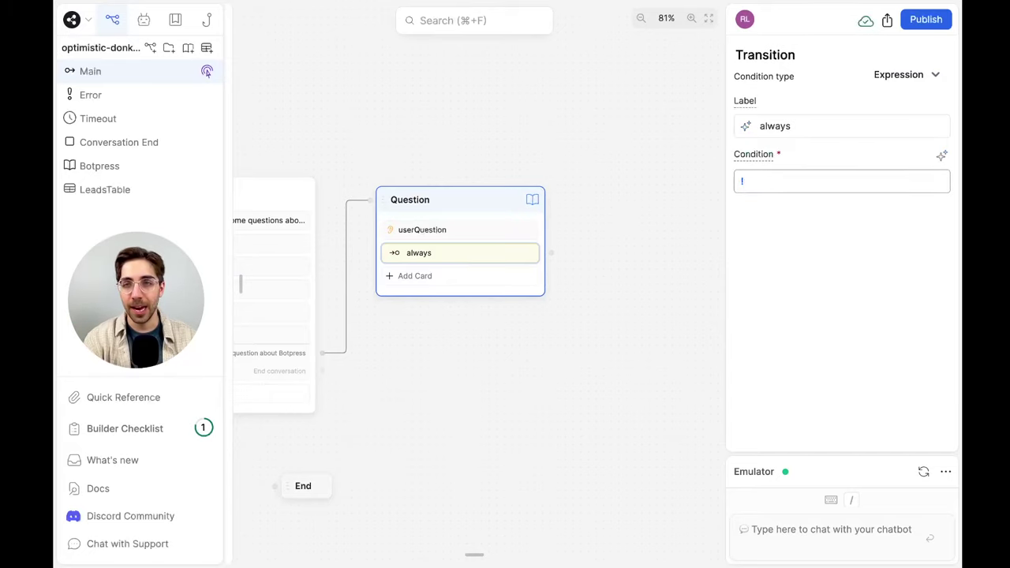
pyautogui.hotkey('ctrl', 'v')
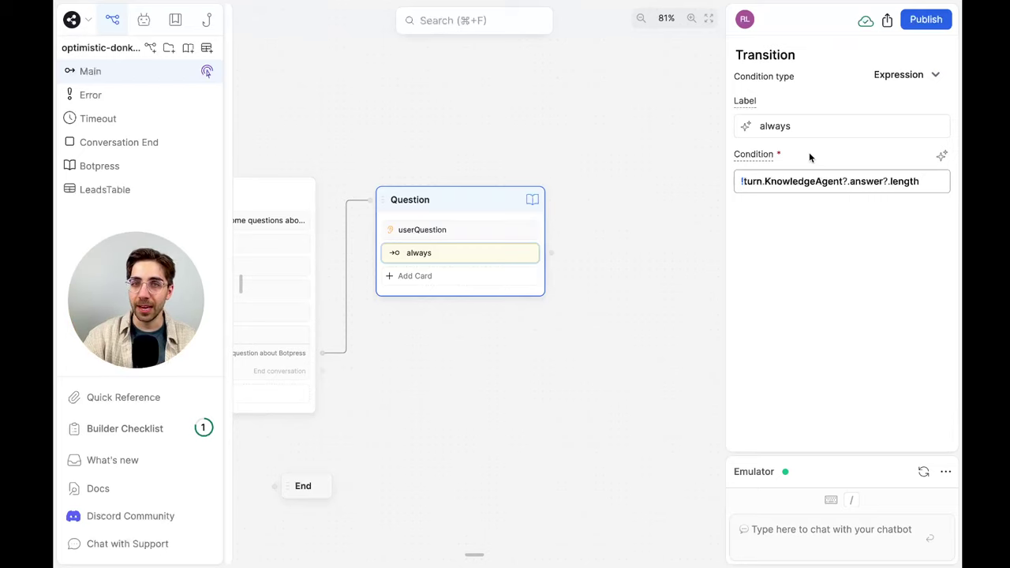
pyautogui.click(661, 184)
pyautogui.moveTo(661, 184); pyautogui.dragTo(563, 194)
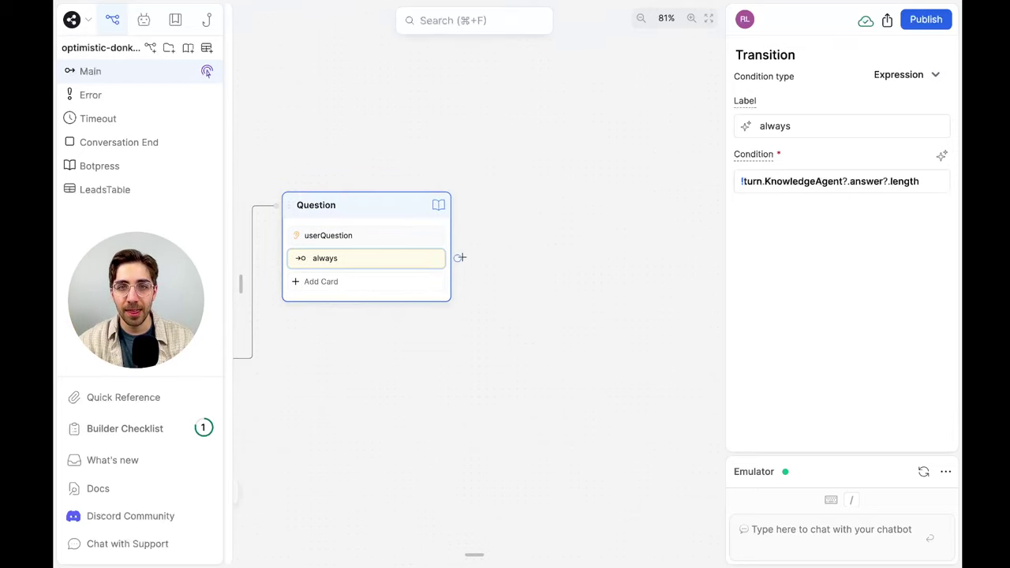
pyautogui.moveTo(457, 258); pyautogui.dragTo(513, 199)
# Create Standard1 from the always port with a Text card: "Oops! Couldn't answer that. What would you like to do next?"
pyautogui.click(543, 213)
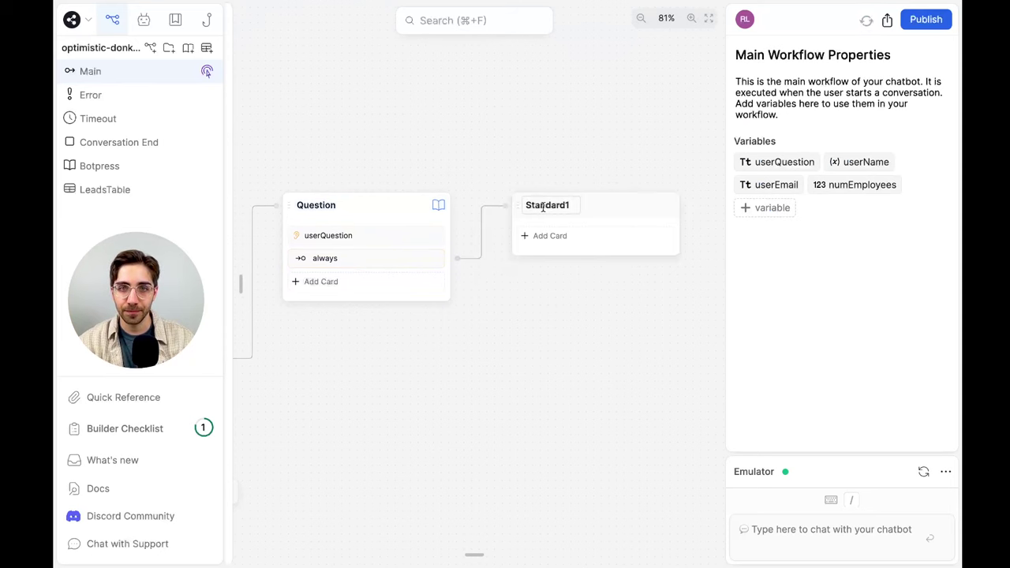
pyautogui.click(585, 236)
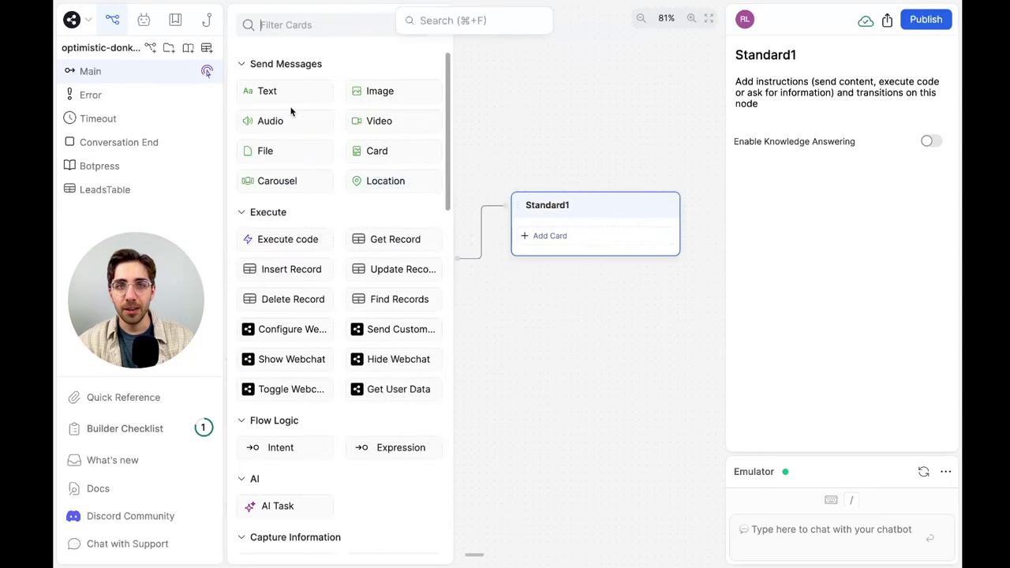
pyautogui.moveTo(291, 91); pyautogui.dragTo(620, 231)
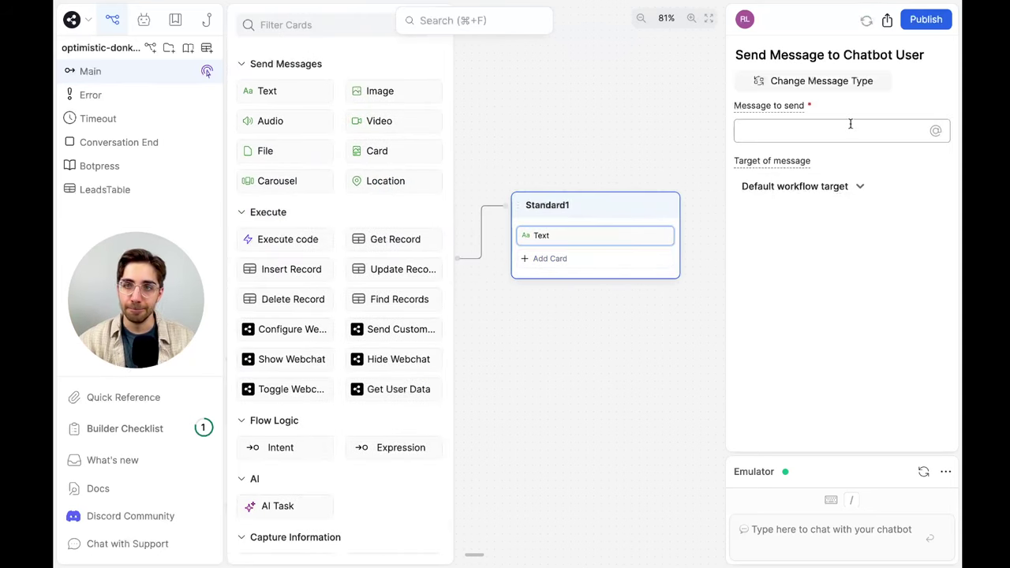
pyautogui.write('Oops! Could')
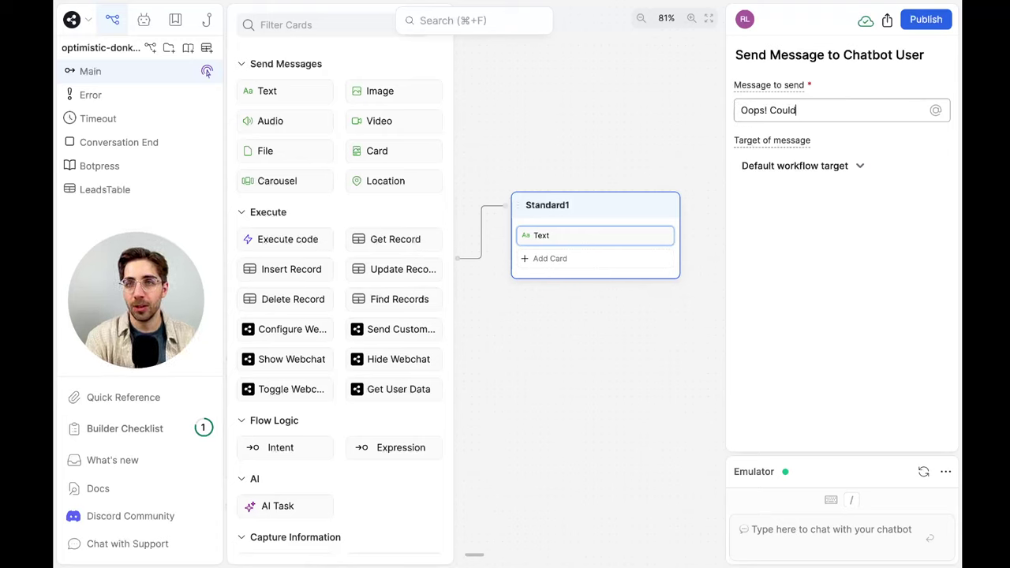
pyautogui.write("n't answer that")
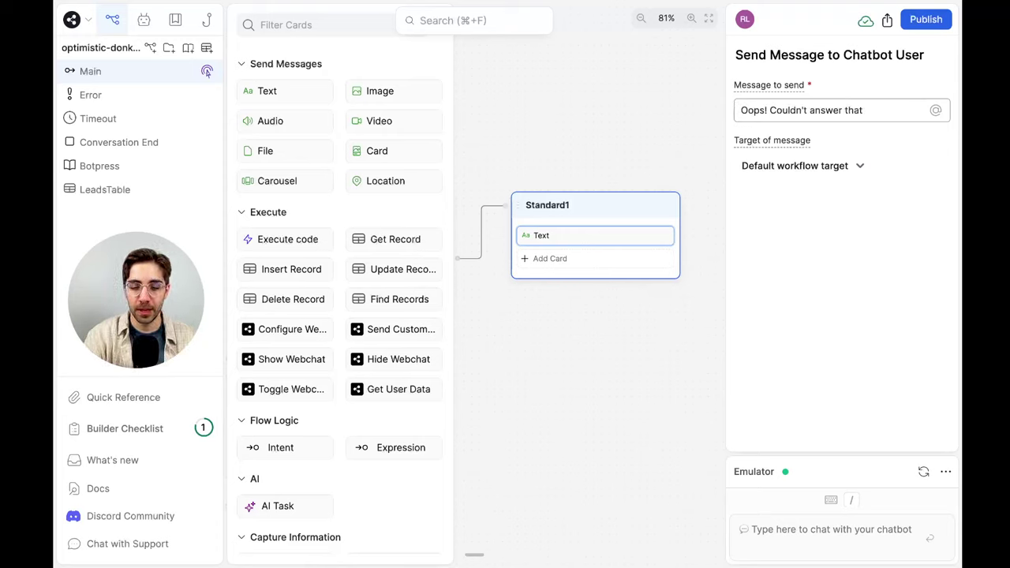
pyautogui.write('. What would you like t')
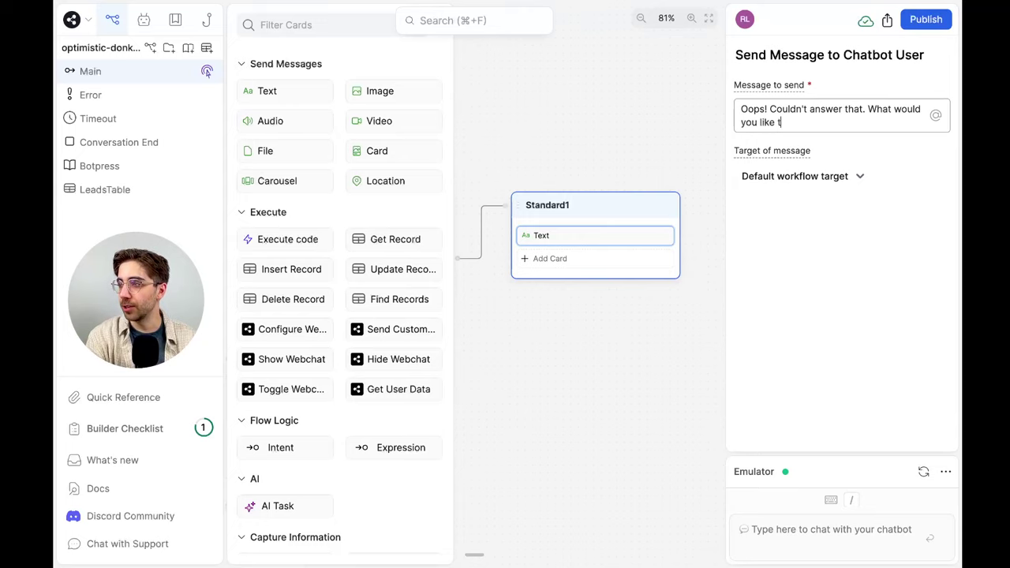
pyautogui.write('o d')
pyautogui.press('BackSpace')
pyautogui.press('BackSpace')
pyautogui.write('to do ne')
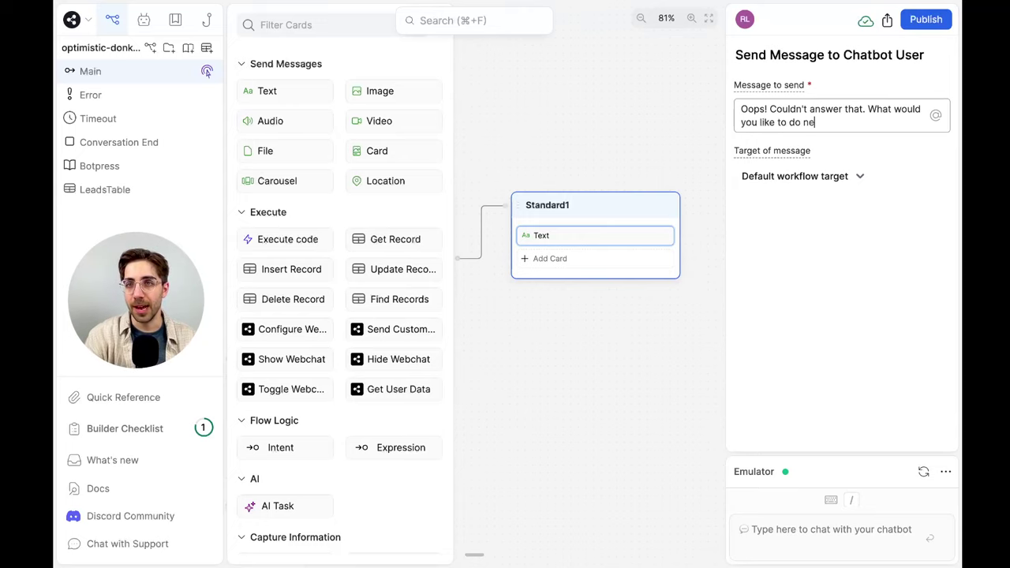
pyautogui.write('xt?')
pyautogui.click(595, 321)
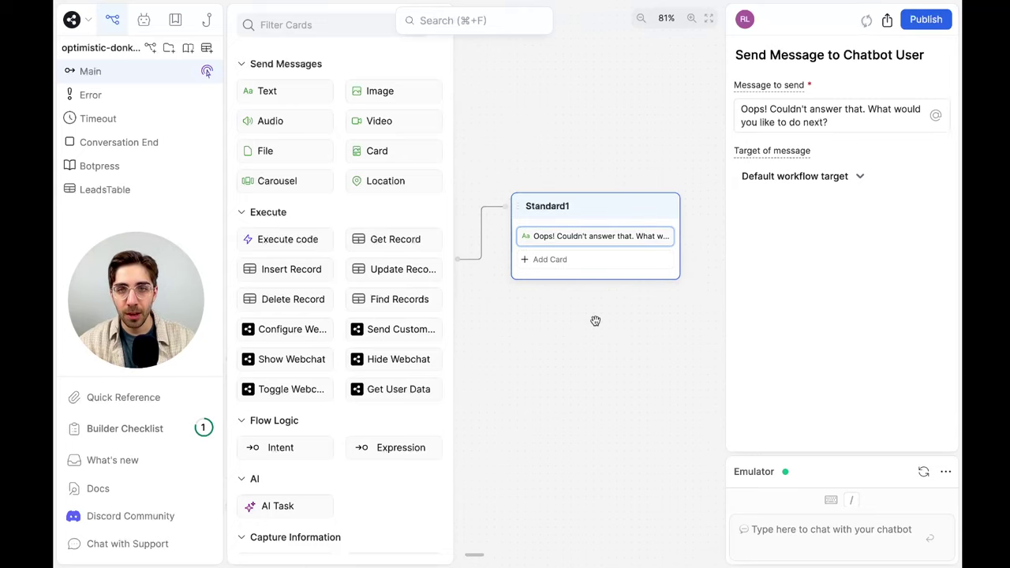
pyautogui.click(594, 321)
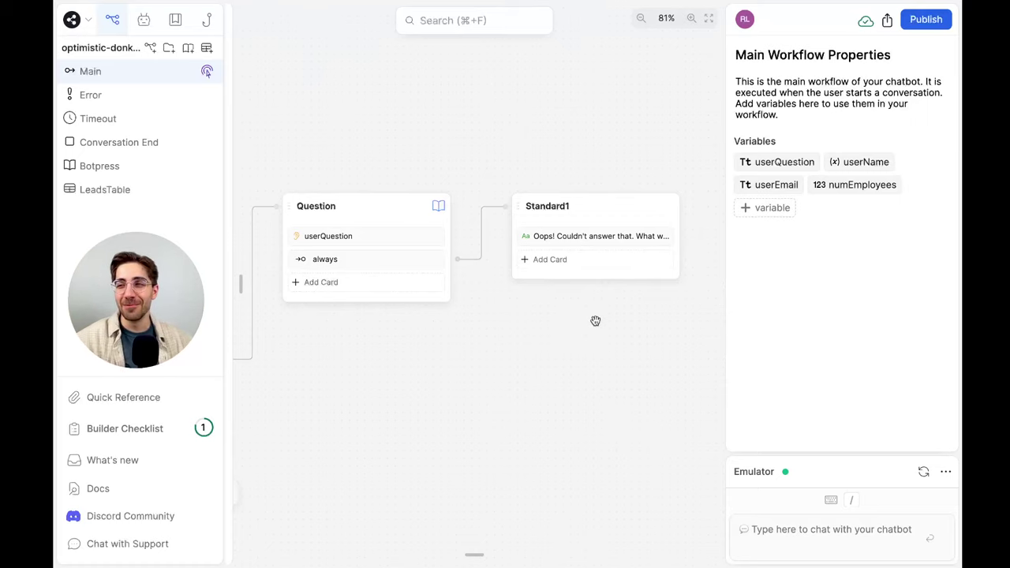
# Relabel the Question node's always transition as 'cannot respond'
pyautogui.click(373, 262)
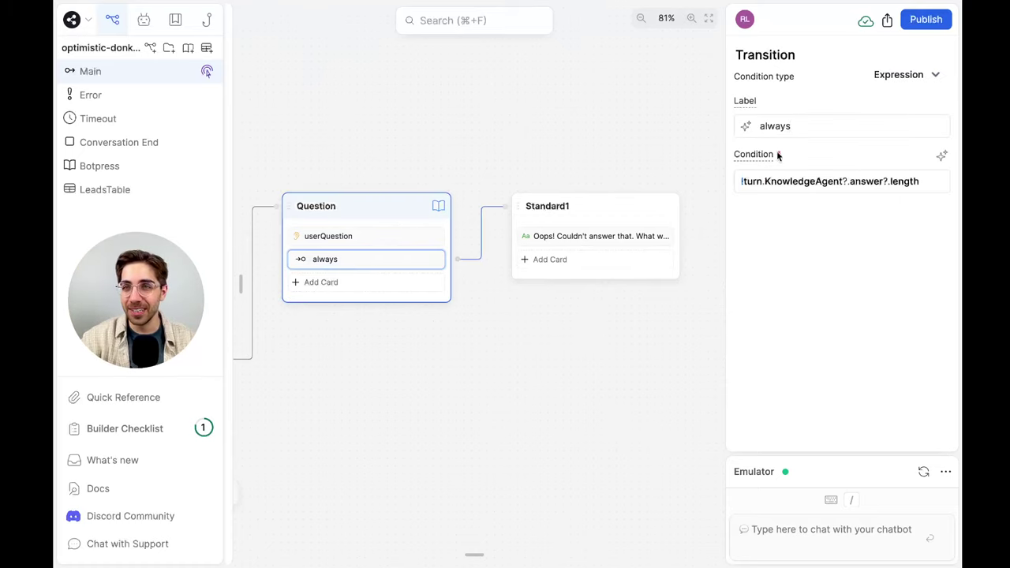
pyautogui.doubleClick(779, 127)
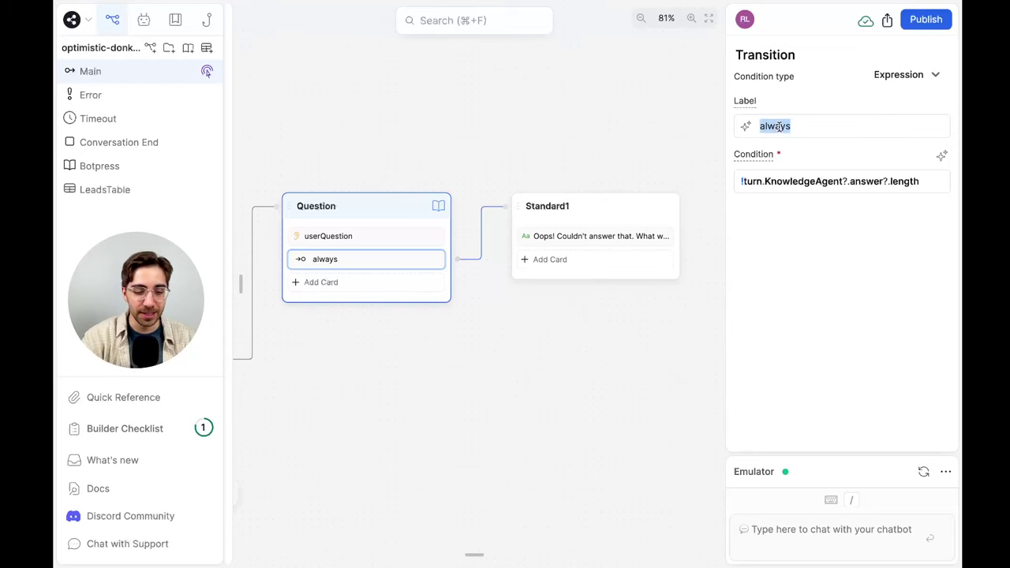
pyautogui.write('cannot respond')
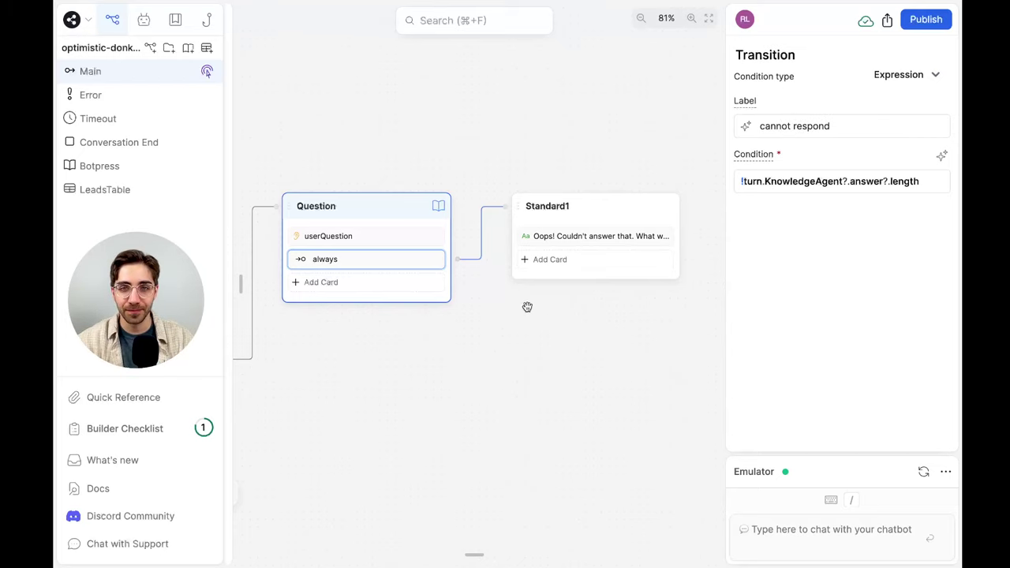
pyautogui.click(527, 307)
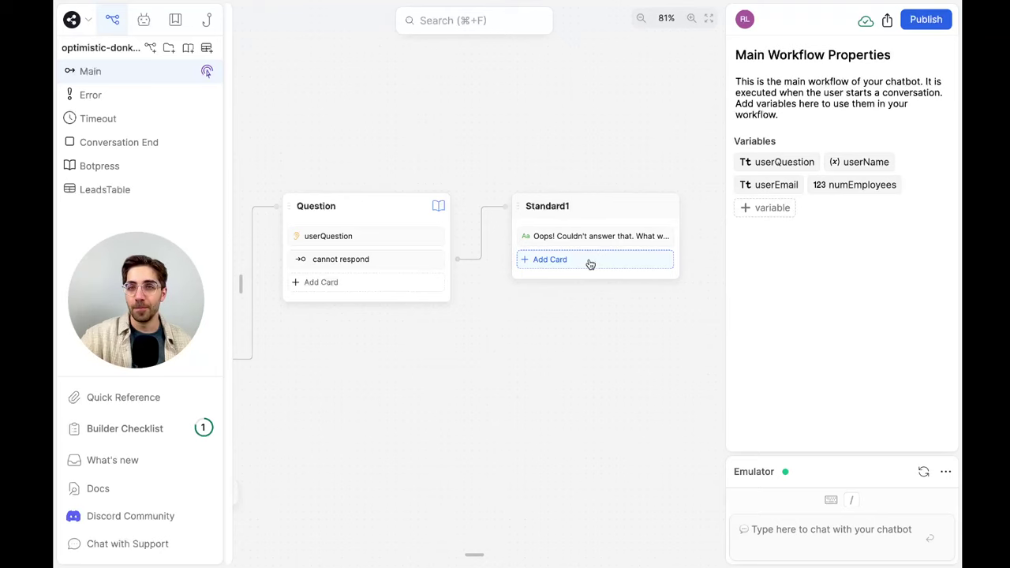
pyautogui.click(590, 263)
pyautogui.click(567, 349)
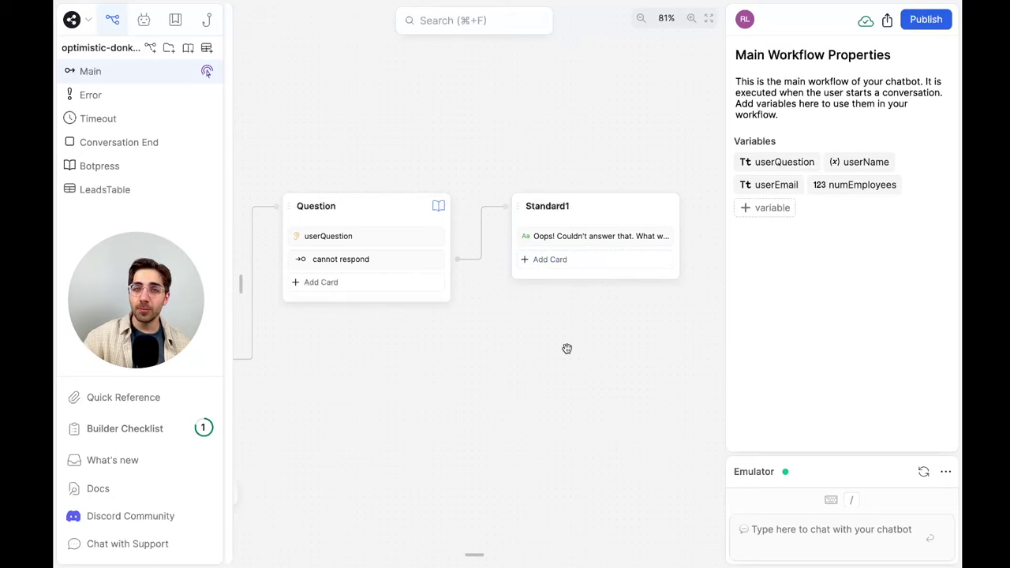
pyautogui.scroll(-5, 567, 349)
pyautogui.hscroll(-3, 566, 349)
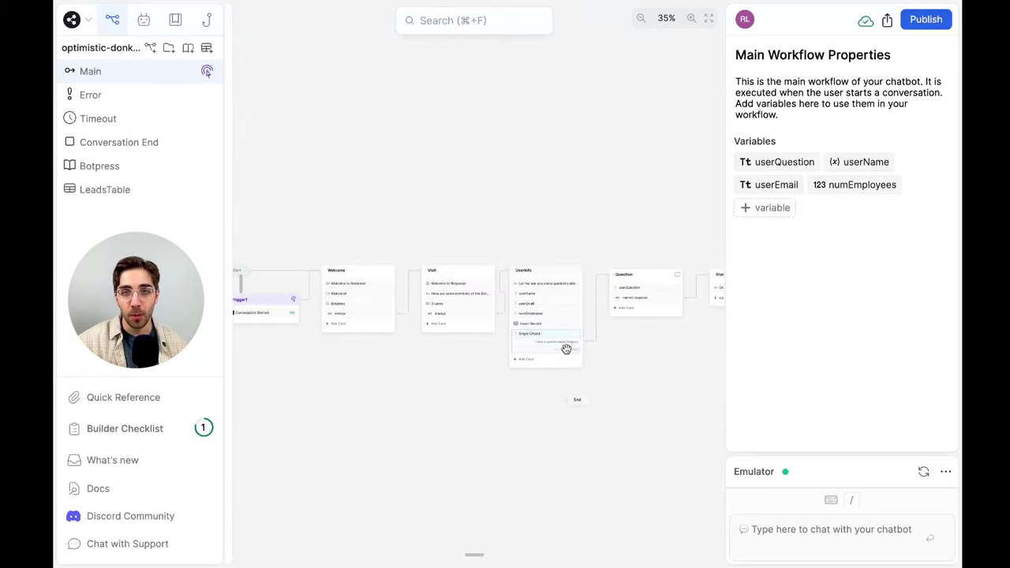
pyautogui.hscroll(3, 633, 374)
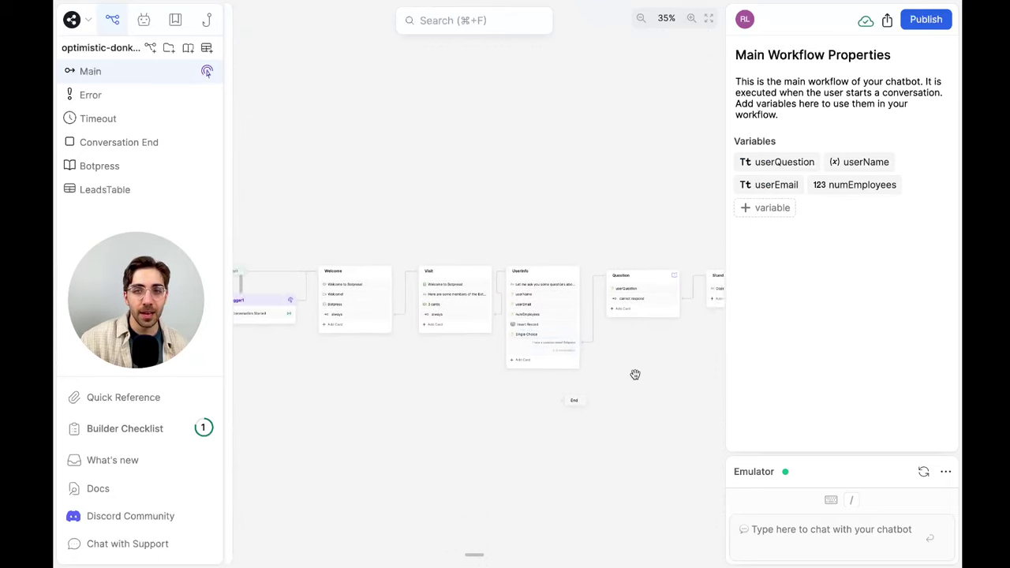
pyautogui.scroll(5, 654, 361)
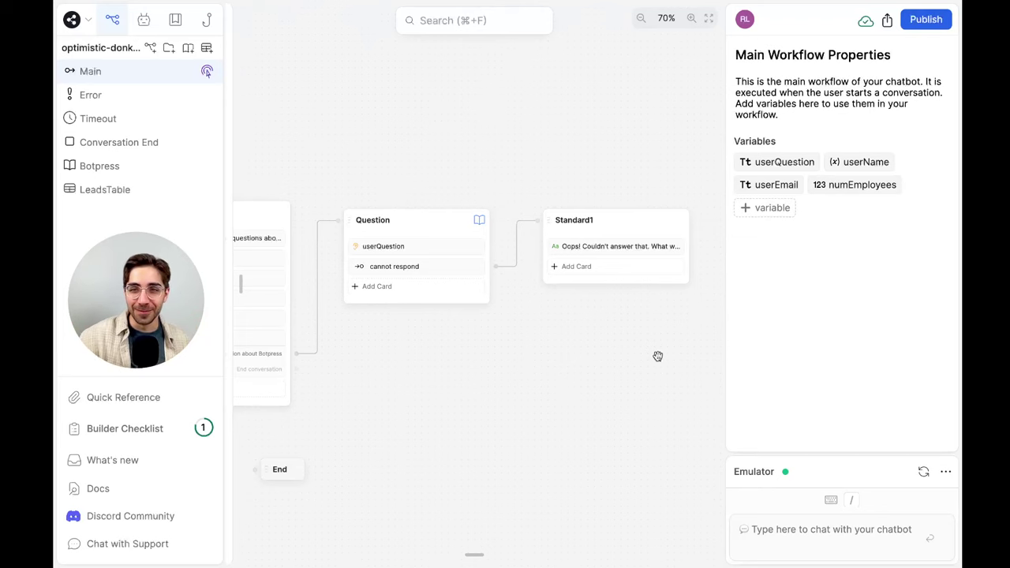
# Add an Expression transition to Standard1 labelled 'if the variable numEmployees is greater than 100'
pyautogui.click(584, 270)
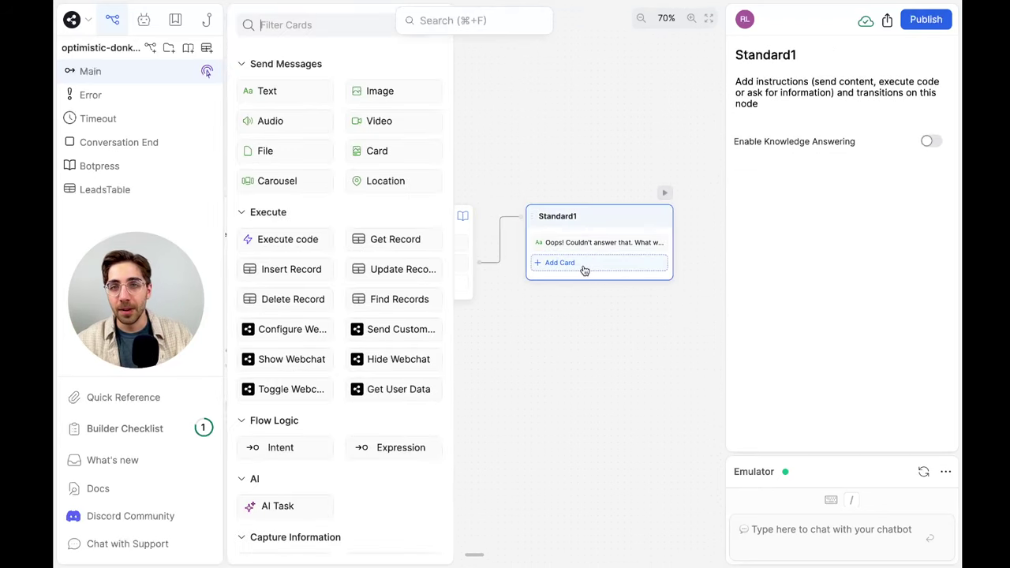
pyautogui.scroll(-4, 371, 328)
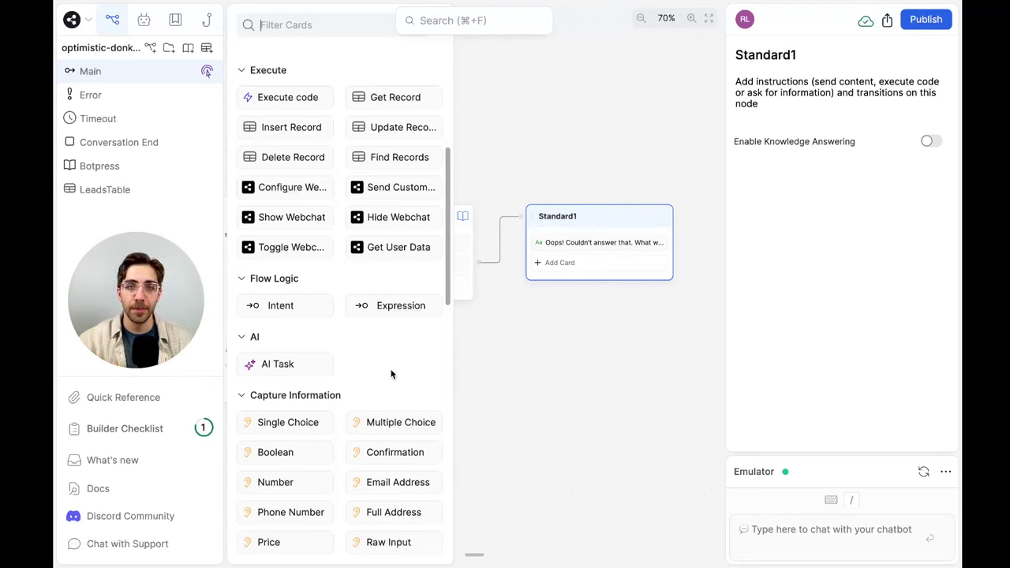
pyautogui.moveTo(405, 311); pyautogui.dragTo(631, 282)
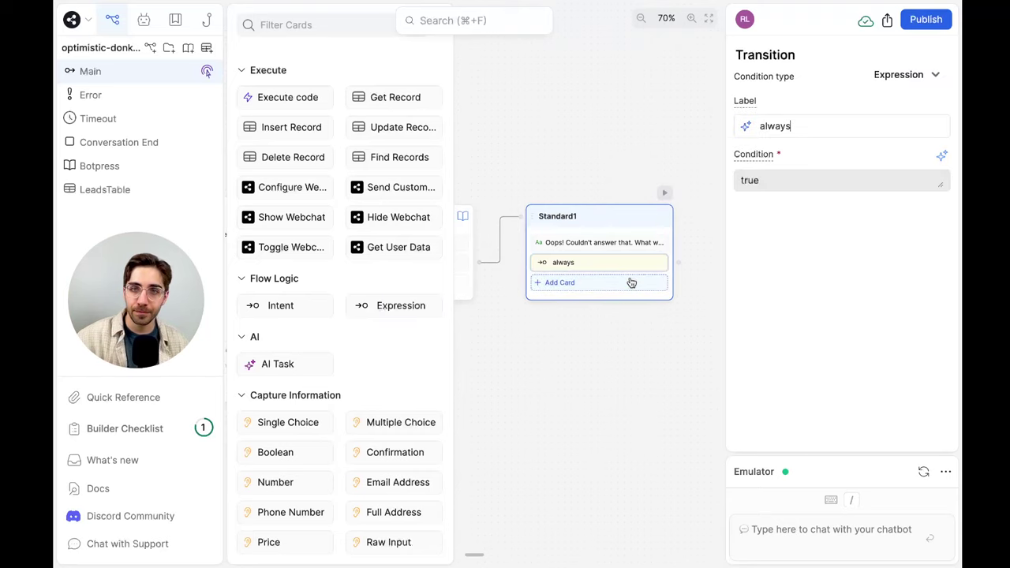
pyautogui.click(580, 339)
pyautogui.click(623, 262)
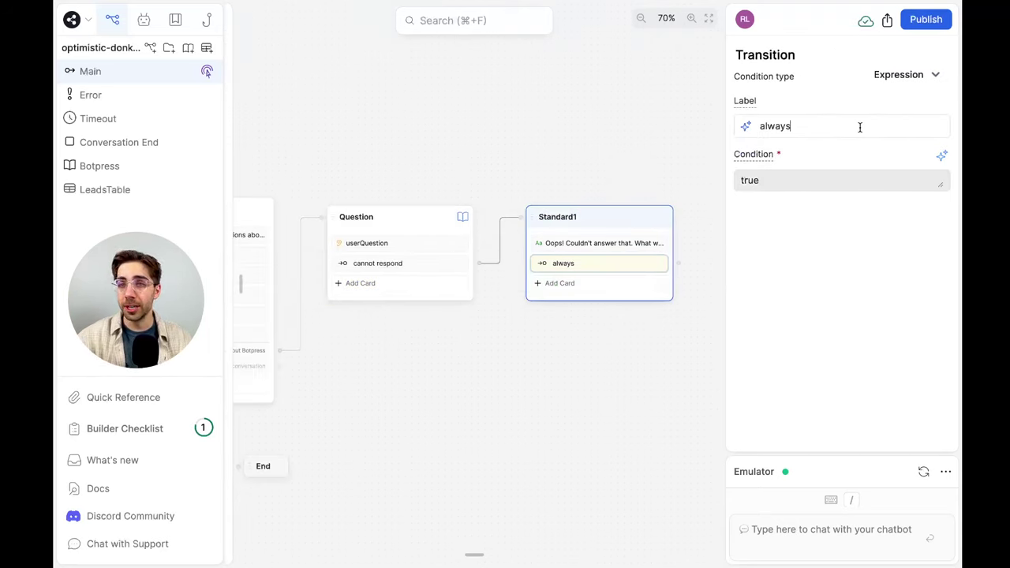
pyautogui.hotkey('ctrl', 'a')
pyautogui.press('BackSpace')
pyautogui.write('if')
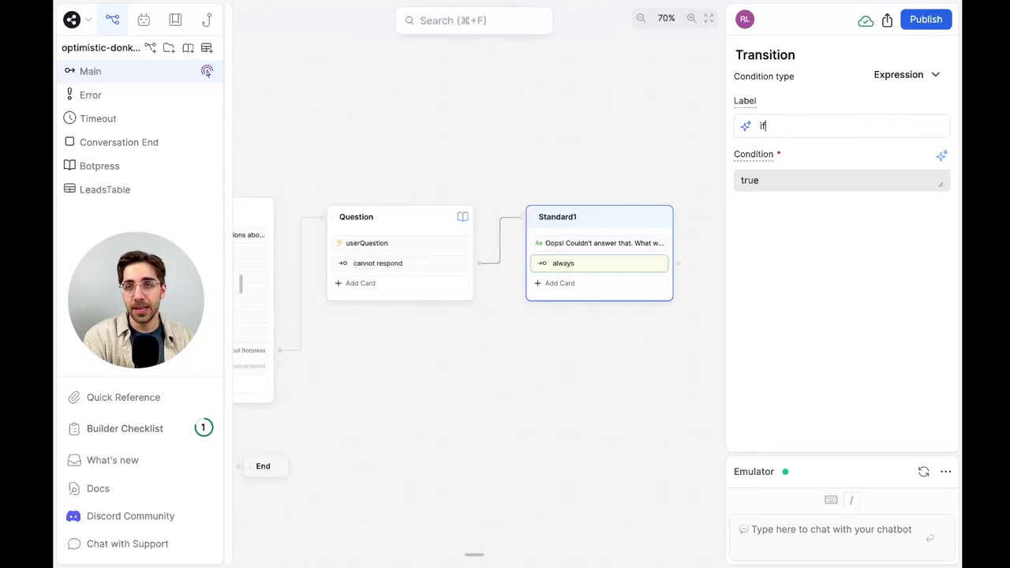
pyautogui.write(' the variable numEmployees is ')
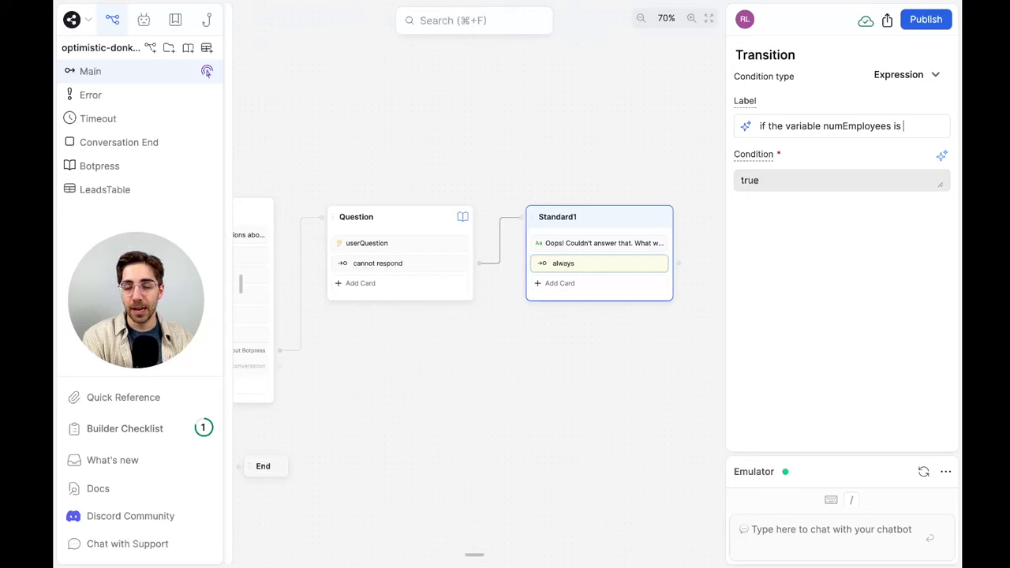
pyautogui.write('greater than')
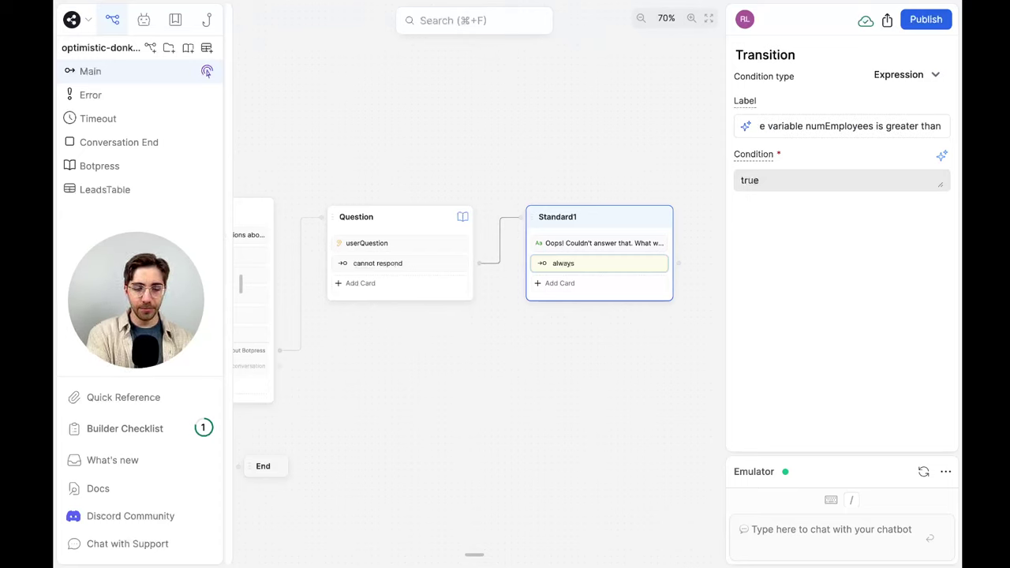
pyautogui.write(' 100')
pyautogui.click(849, 255)
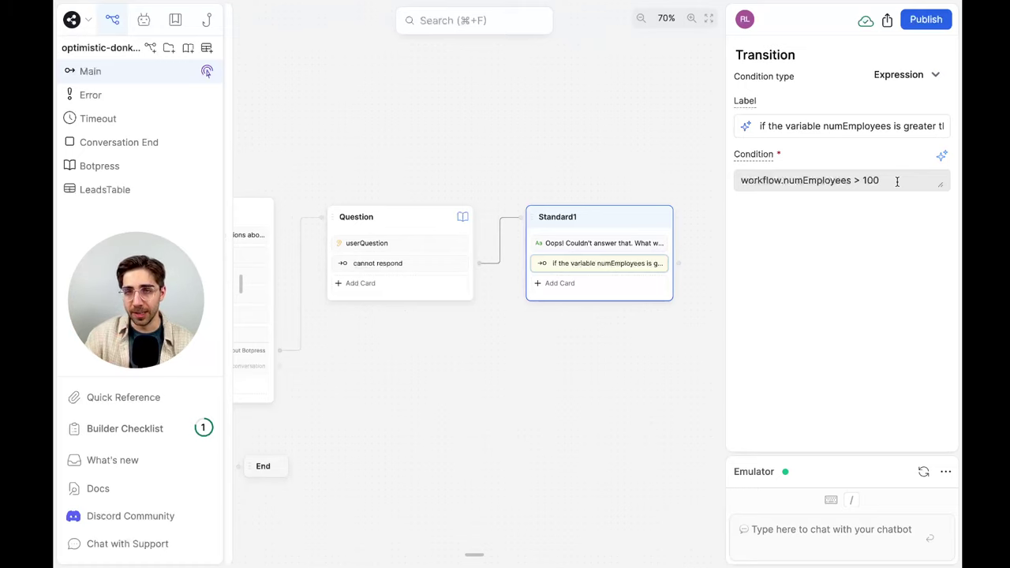
pyautogui.click(583, 293)
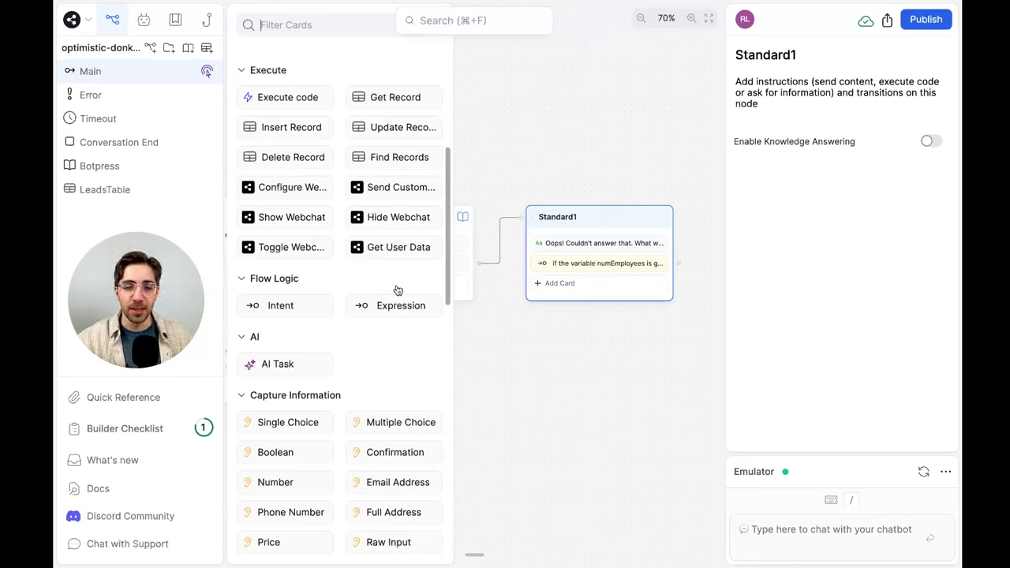
# Add a second Expression transition labelled 'if the variable numEmployees is less than or equal to 100'
pyautogui.scroll(-5, 397, 290)
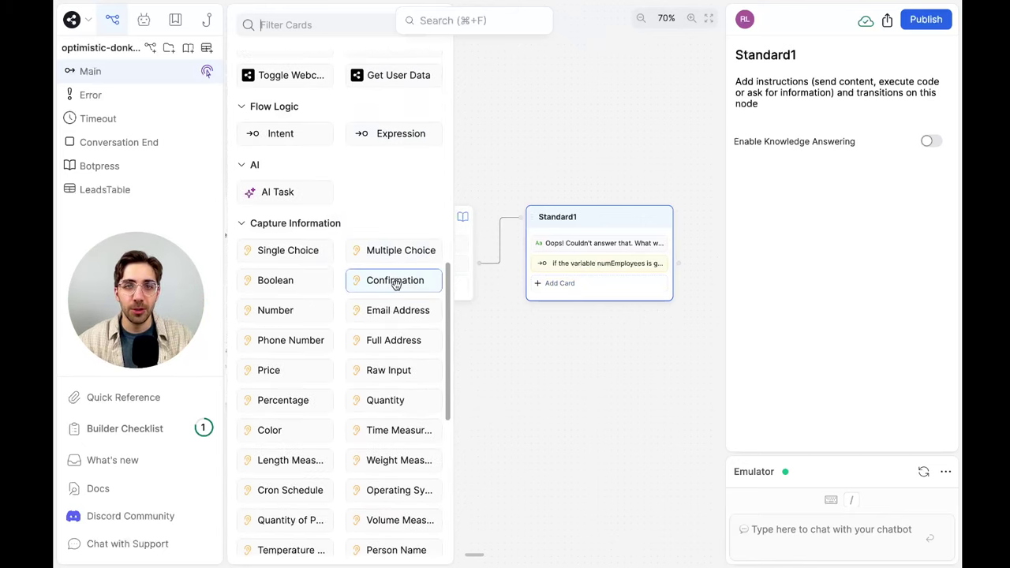
pyautogui.scroll(3, 397, 284)
pyautogui.moveTo(399, 222); pyautogui.dragTo(599, 282)
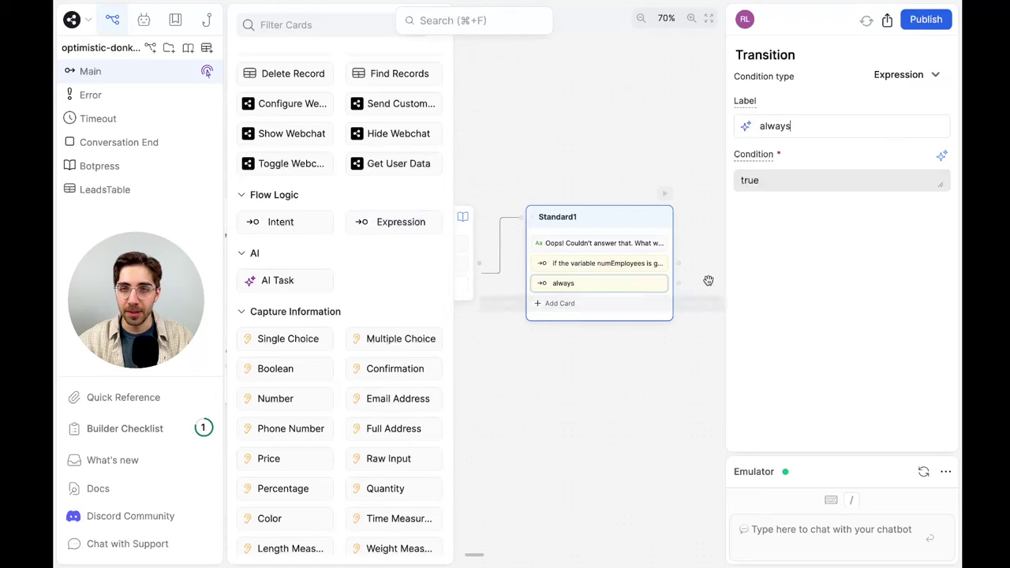
pyautogui.moveTo(697, 280); pyautogui.dragTo(639, 287)
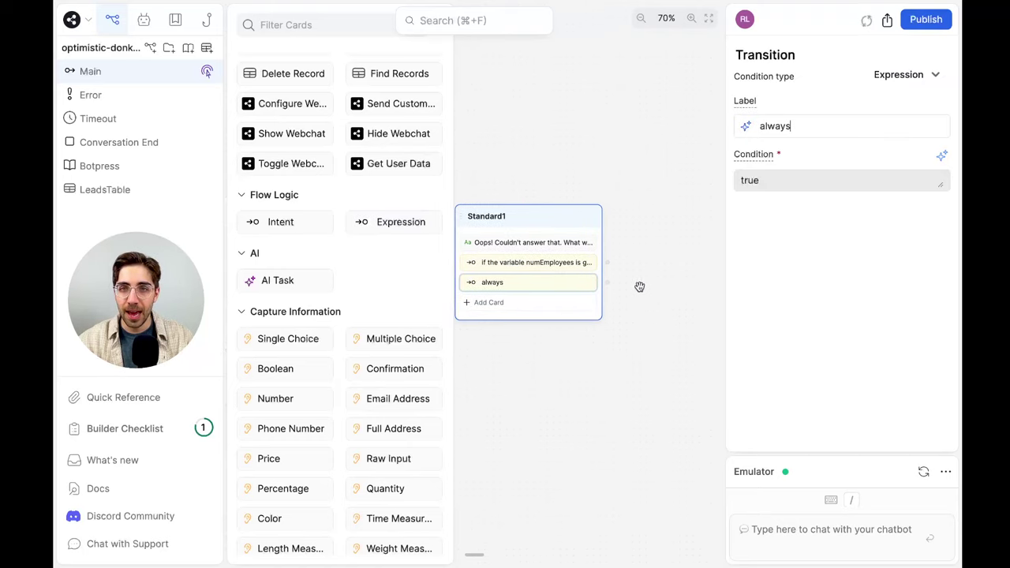
pyautogui.doubleClick(836, 133)
pyautogui.write('if the vari')
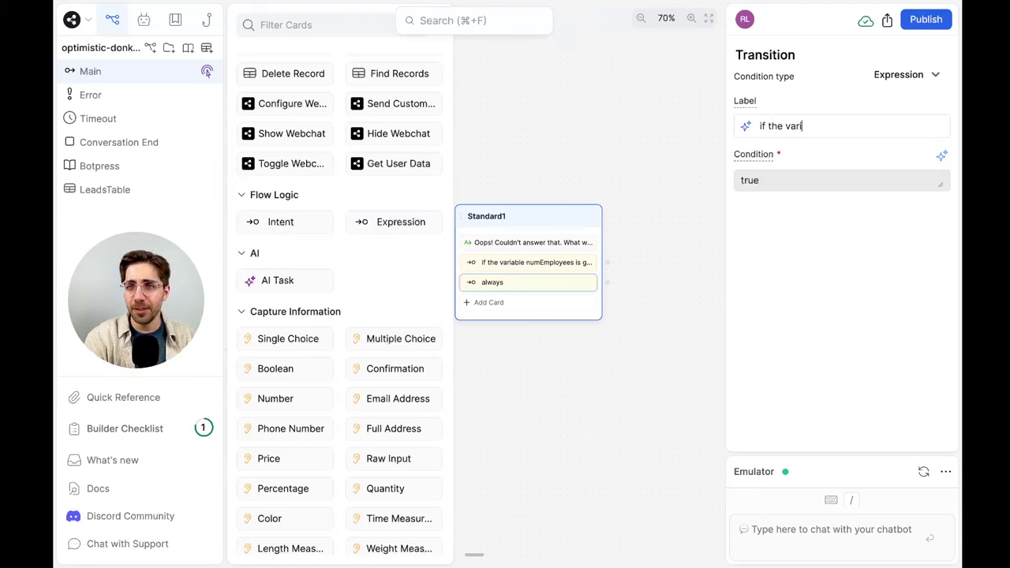
pyautogui.write('able numEmployees ')
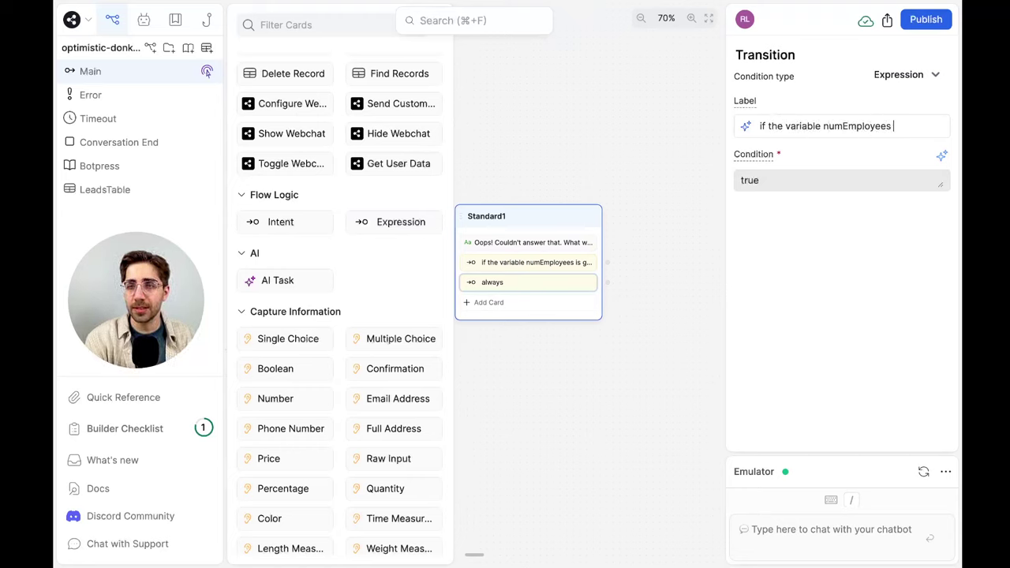
pyautogui.write('is less than or equal to')
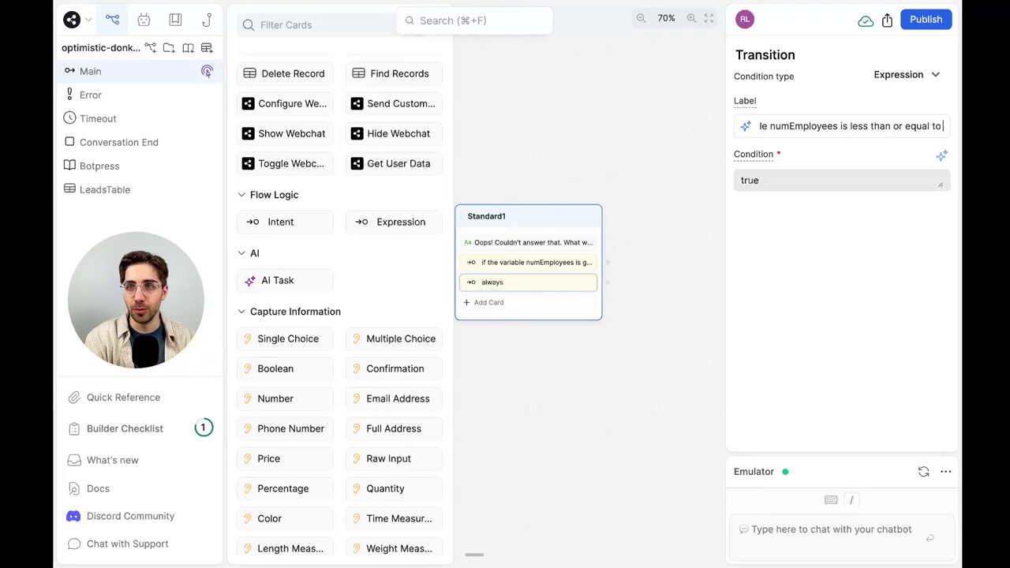
pyautogui.press('Return')
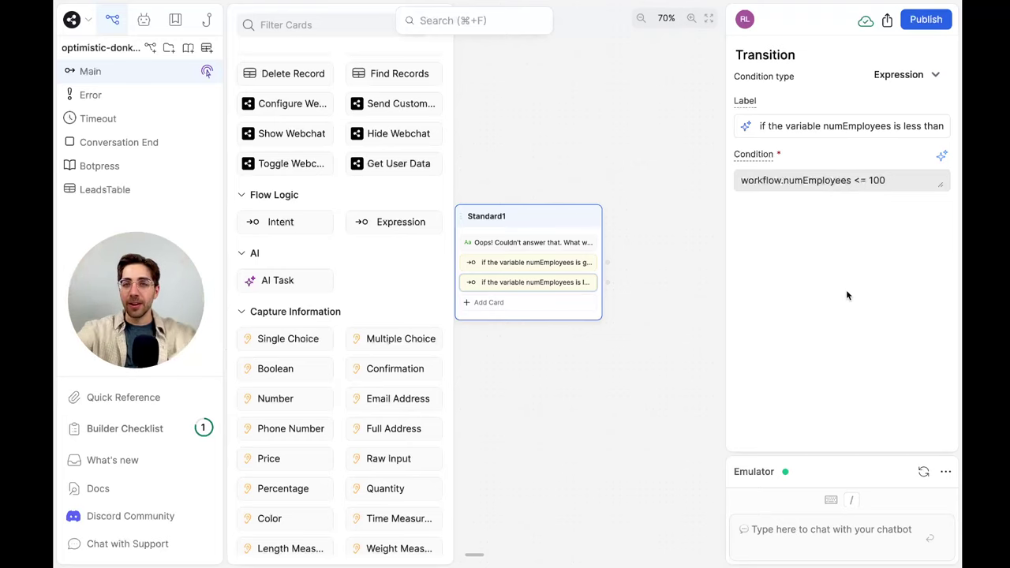
pyautogui.click(632, 256)
pyautogui.moveTo(633, 255); pyautogui.dragTo(575, 354)
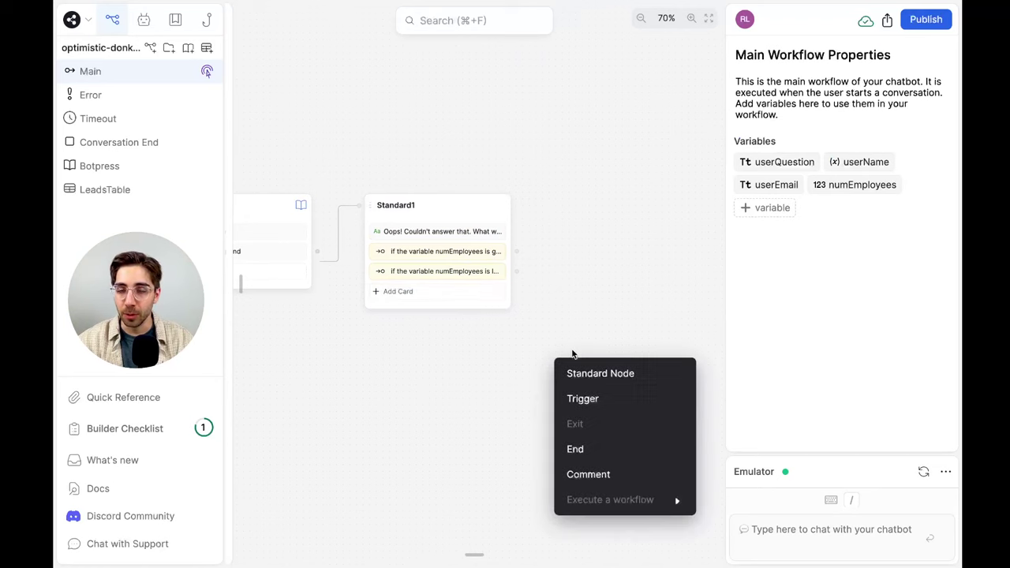
# Create Standard2 from the ≤100 branch with a File card and text 'You can learn more in this piece of documentation:'
pyautogui.click(621, 374)
pyautogui.click(628, 390)
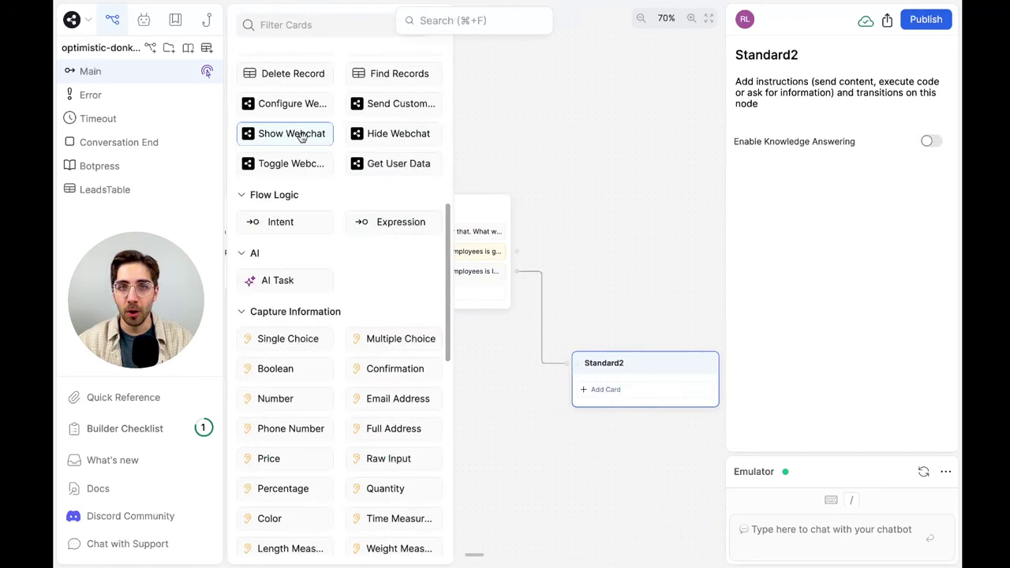
pyautogui.scroll(5, 302, 138)
pyautogui.moveTo(263, 155); pyautogui.dragTo(633, 379)
pyautogui.moveTo(263, 96); pyautogui.dragTo(642, 380)
pyautogui.click(777, 130)
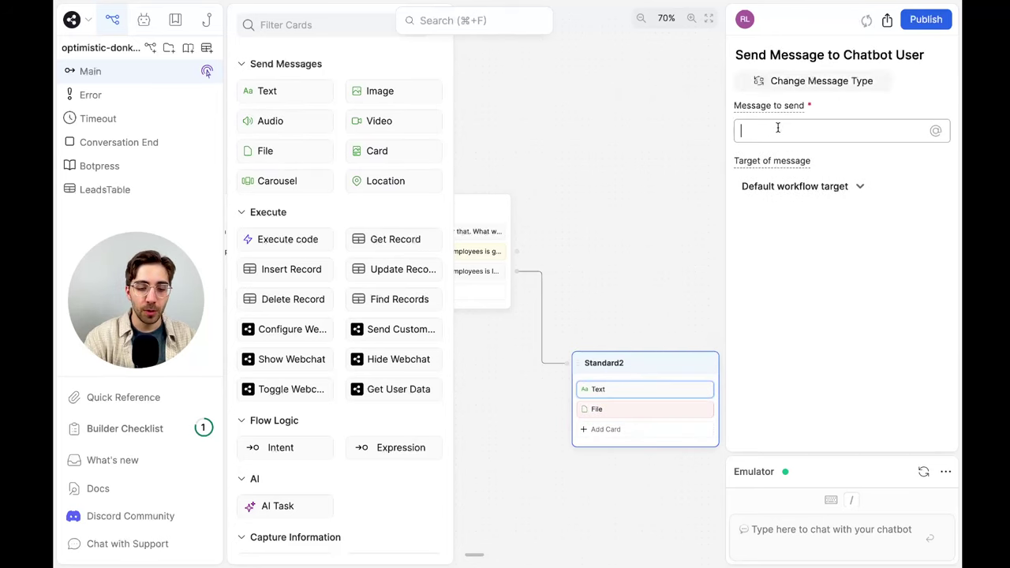
pyautogui.write('You can learn more in ')
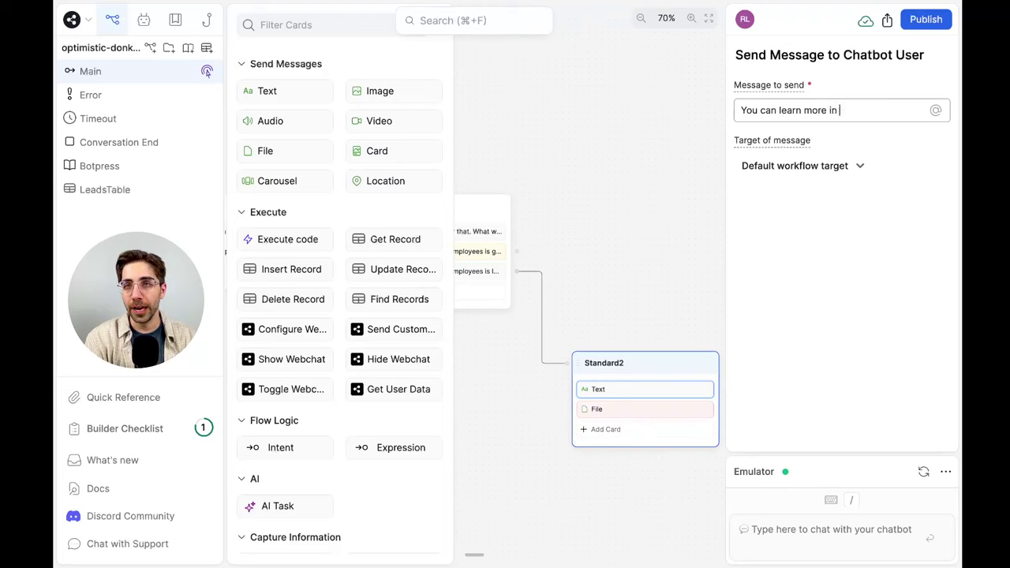
pyautogui.write('this piece o')
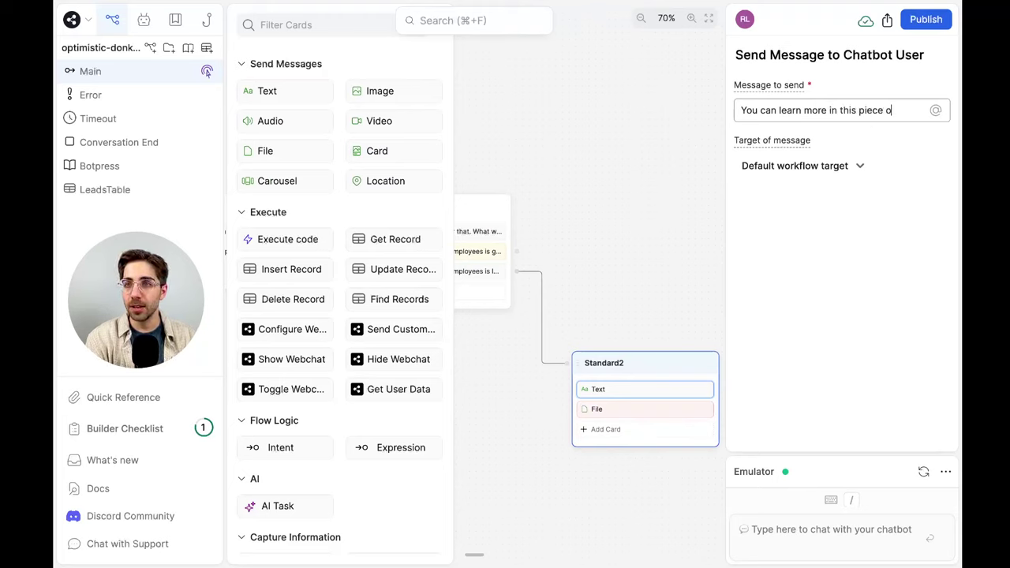
pyautogui.write('f documentation:')
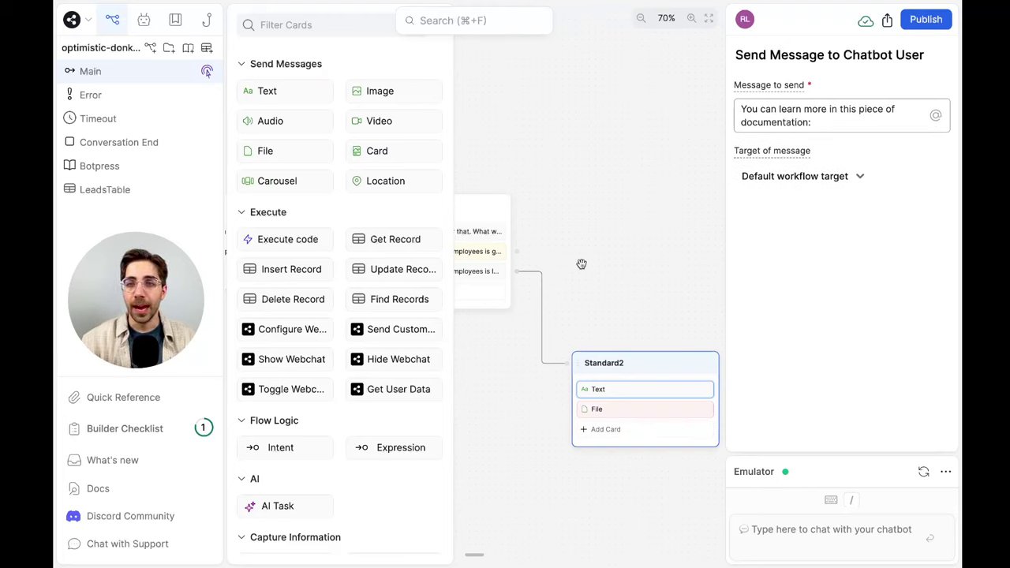
# Upload the PDF from Downloads to Standard2's File card and title it 'Botpress info'
pyautogui.click(610, 409)
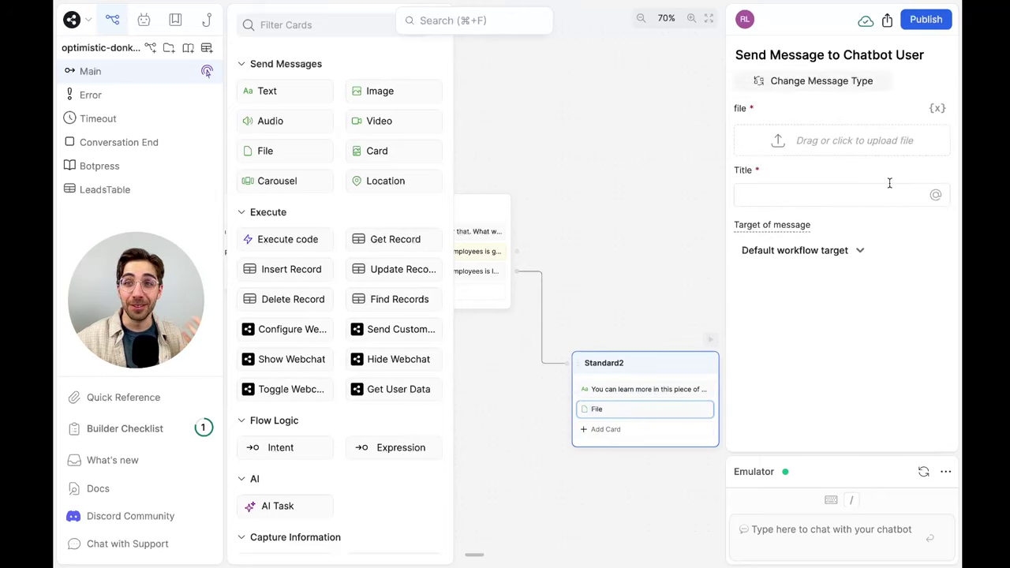
pyautogui.click(847, 142)
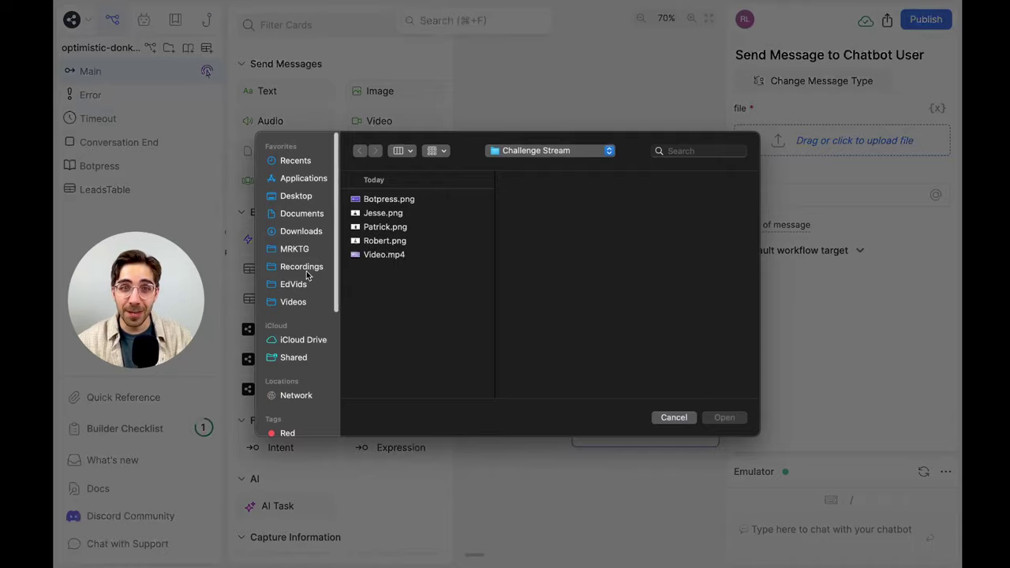
pyautogui.click(306, 231)
pyautogui.scroll(-2, 414, 229)
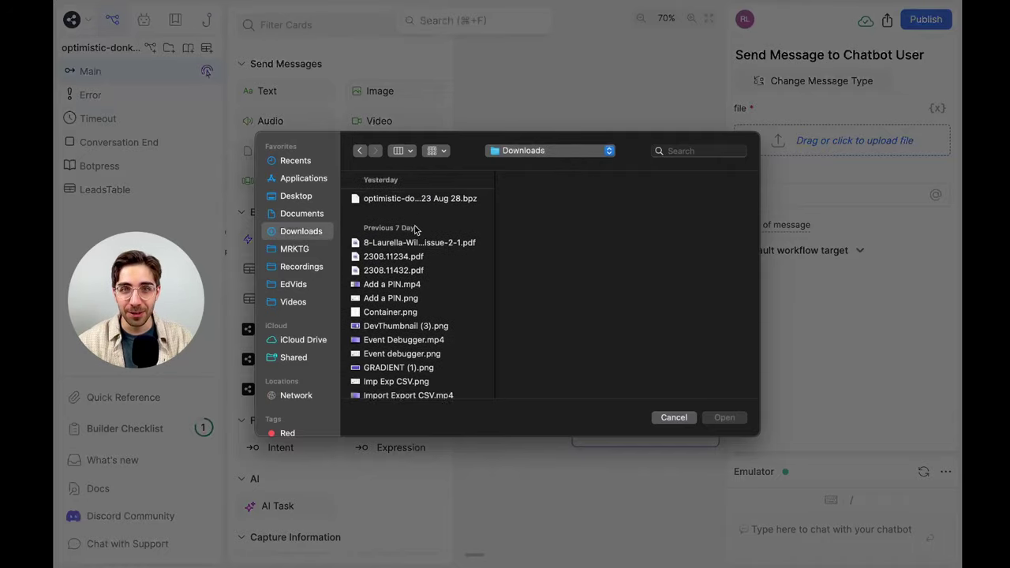
pyautogui.click(414, 237)
pyautogui.click(734, 418)
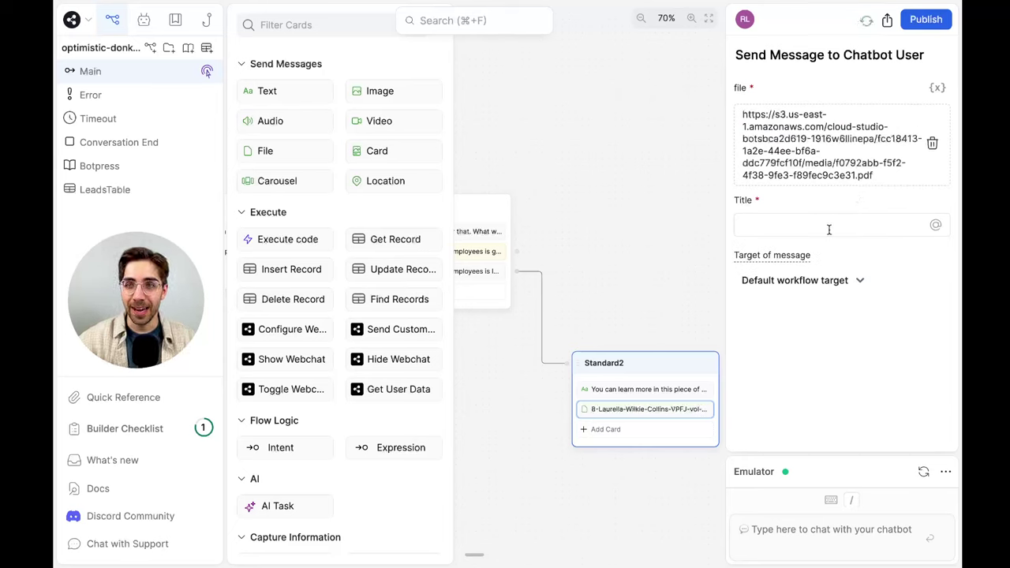
pyautogui.click(828, 226)
pyautogui.write('Botpress info')
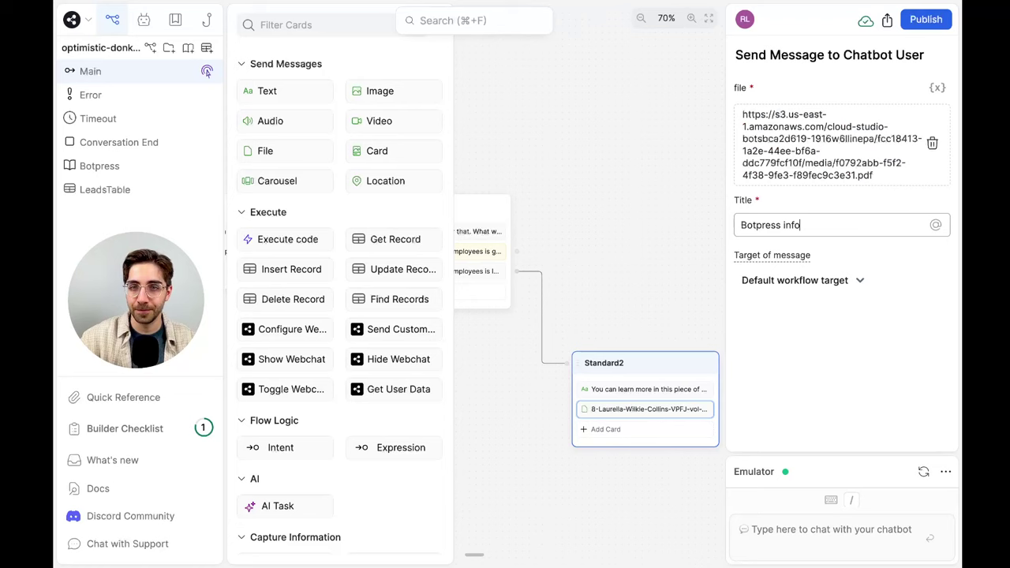
pyautogui.click(658, 273)
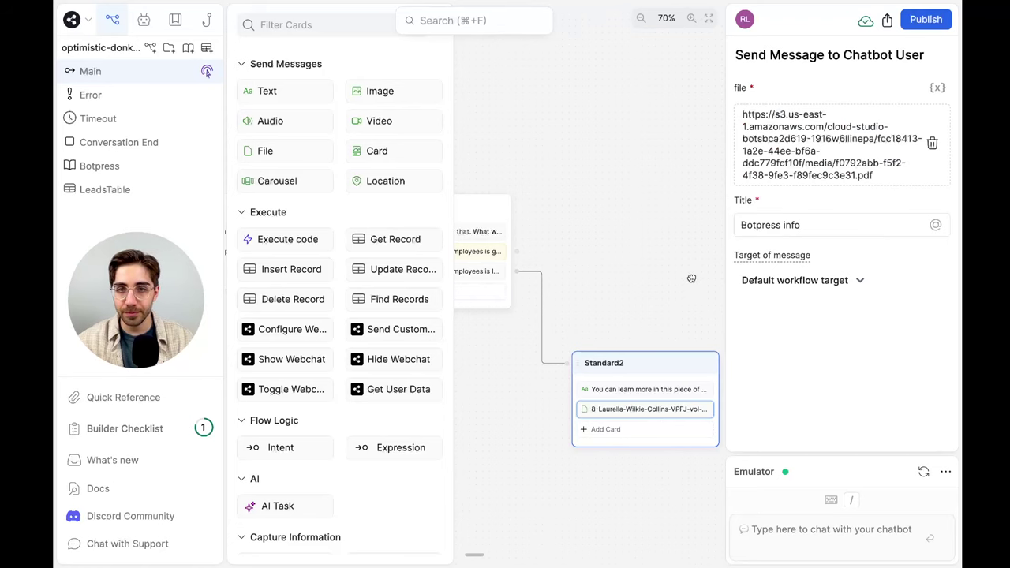
# Link the numEmployees > 100 transition to a new Standard3 node
pyautogui.moveTo(516, 250); pyautogui.dragTo(568, 153)
pyautogui.click(597, 173)
pyautogui.click(647, 189)
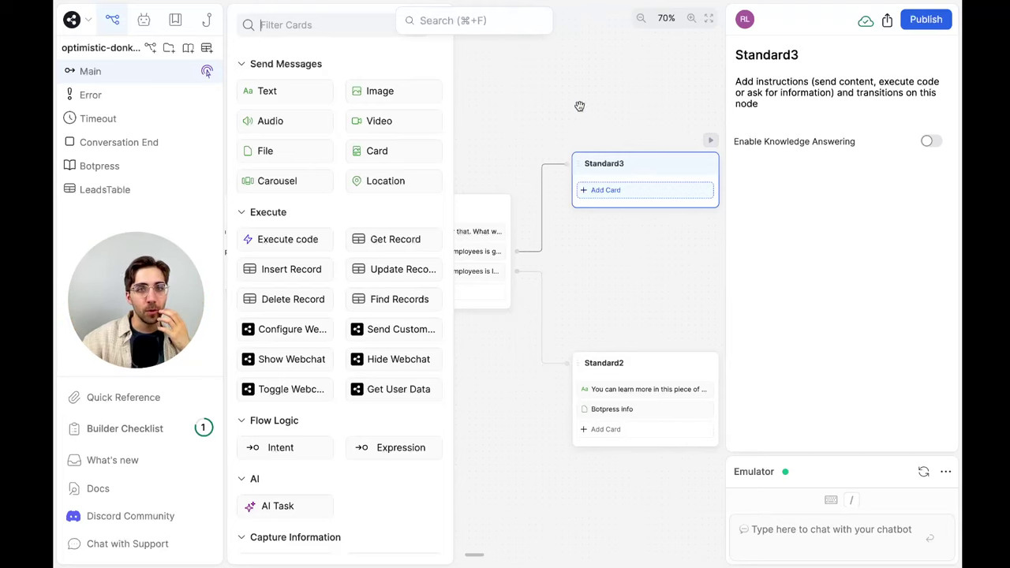
# Add a Text card to Standard3 reading 'Please reach out to our sales team:' plus the sales e-mail address
pyautogui.moveTo(272, 90); pyautogui.dragTo(620, 187)
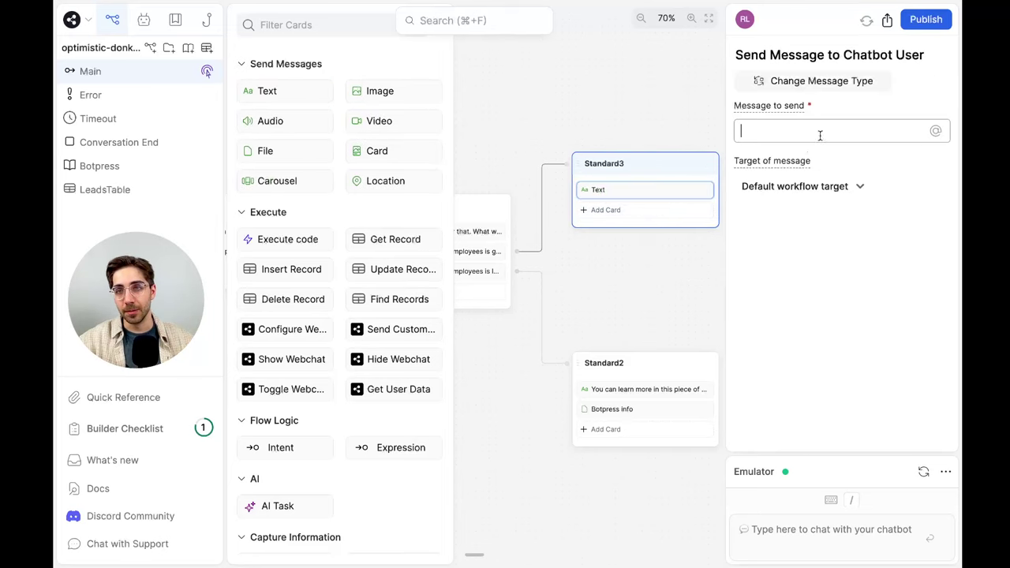
pyautogui.click(820, 131)
pyautogui.write('Please rou')
pyautogui.press('BackSpace')
pyautogui.press('BackSpace')
pyautogui.write('ea')
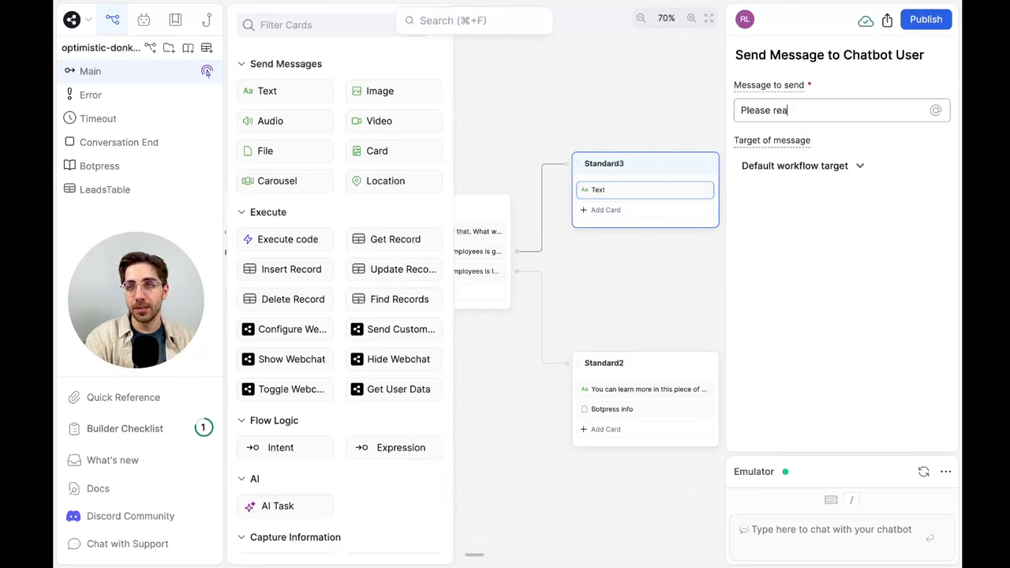
pyautogui.write('ch out to our sales team')
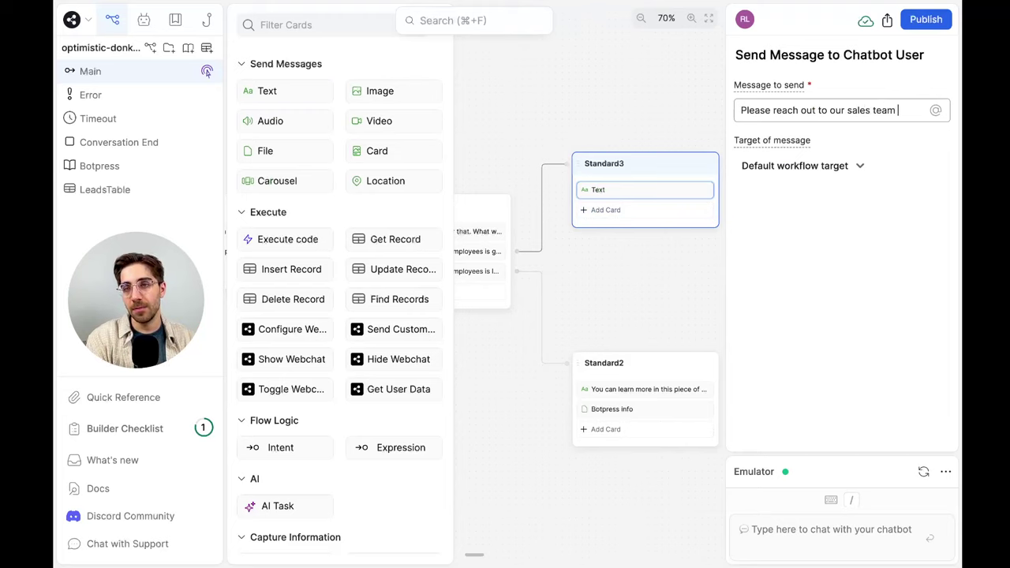
pyautogui.write(':')
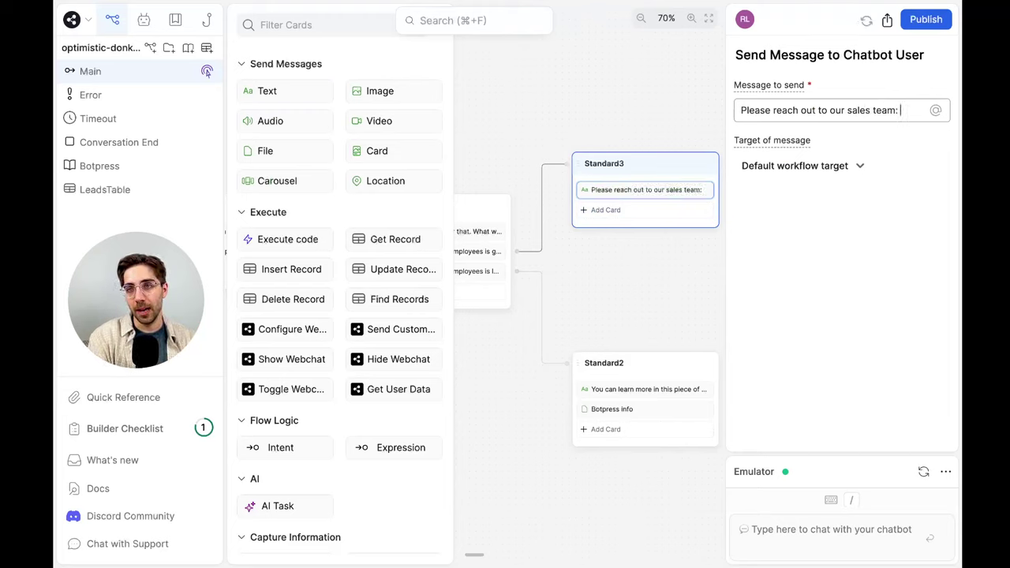
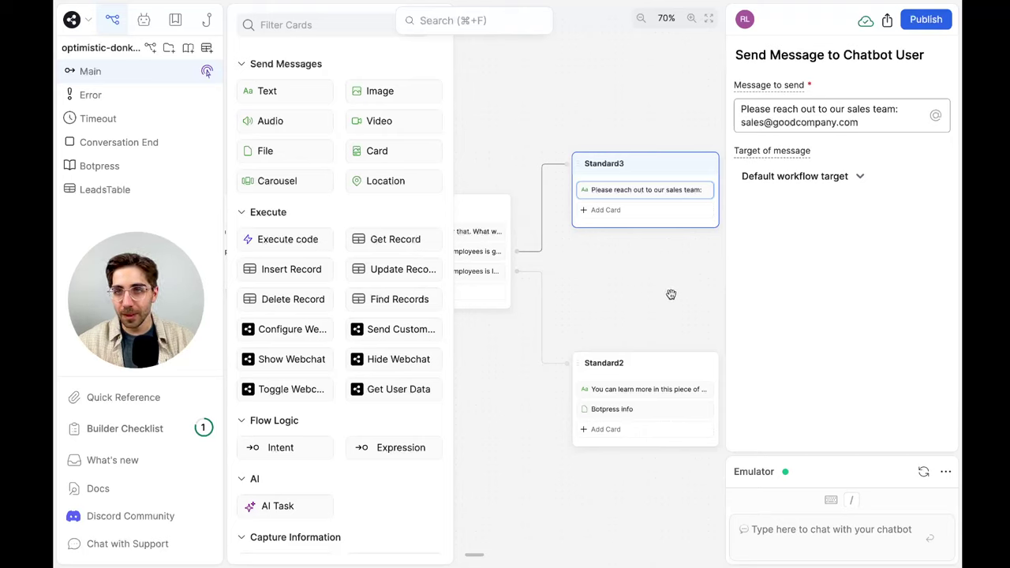
pyautogui.click(670, 294)
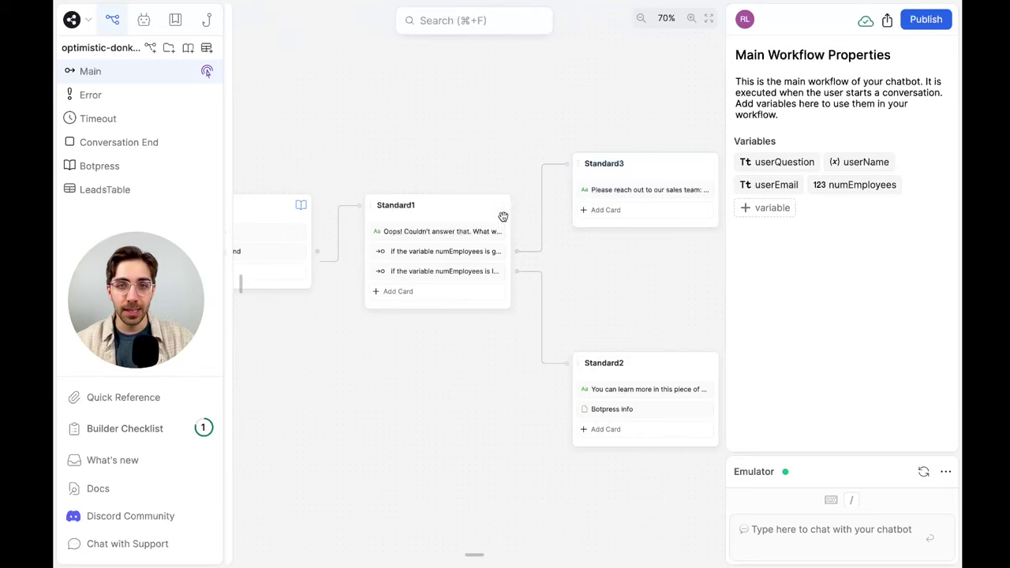
# Rename Standard1 to Couldnt_answer, Standard3 to Reach_out_to_sales and Standard2 to Send_PDF
pyautogui.doubleClick(388, 204)
pyautogui.write('Couldnt_answer')
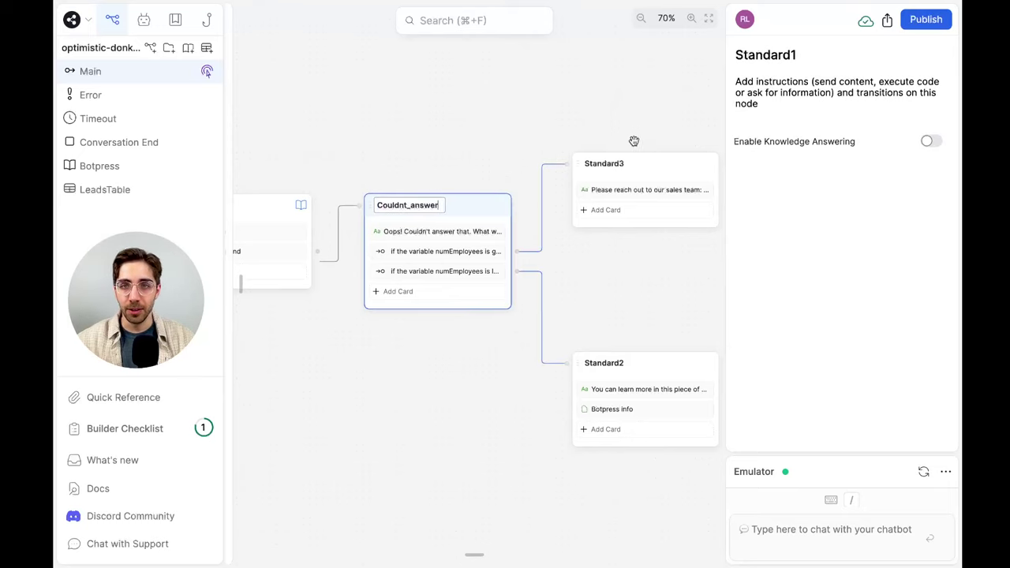
pyautogui.doubleClick(604, 163)
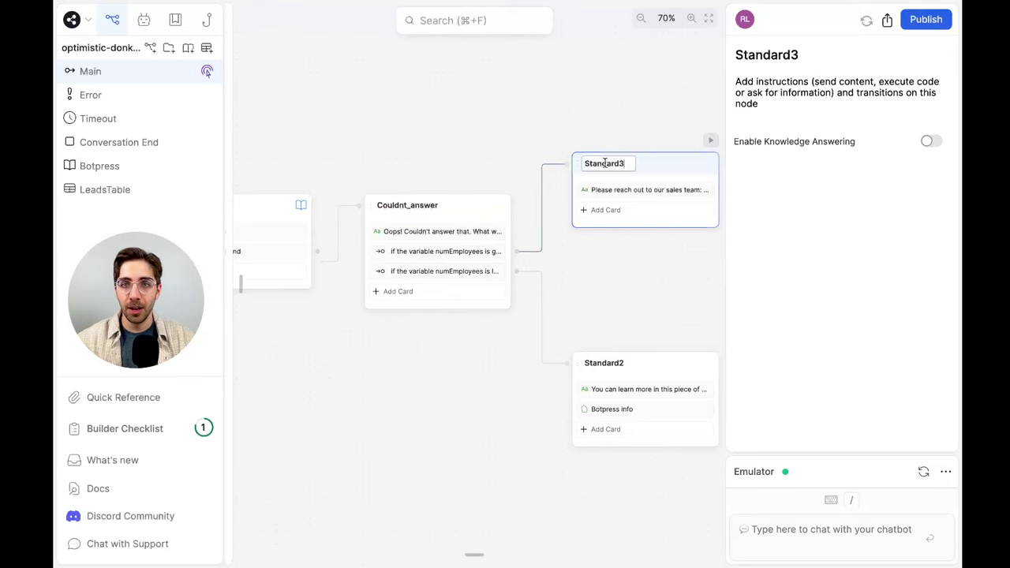
pyautogui.write('REach_ou')
pyautogui.press('BackSpace')
pyautogui.press('BackSpace')
pyautogui.press('BackSpace')
pyautogui.press('BackSpace')
pyautogui.press('BackSpace')
pyautogui.press('BackSpace')
pyautogui.press('BackSpace')
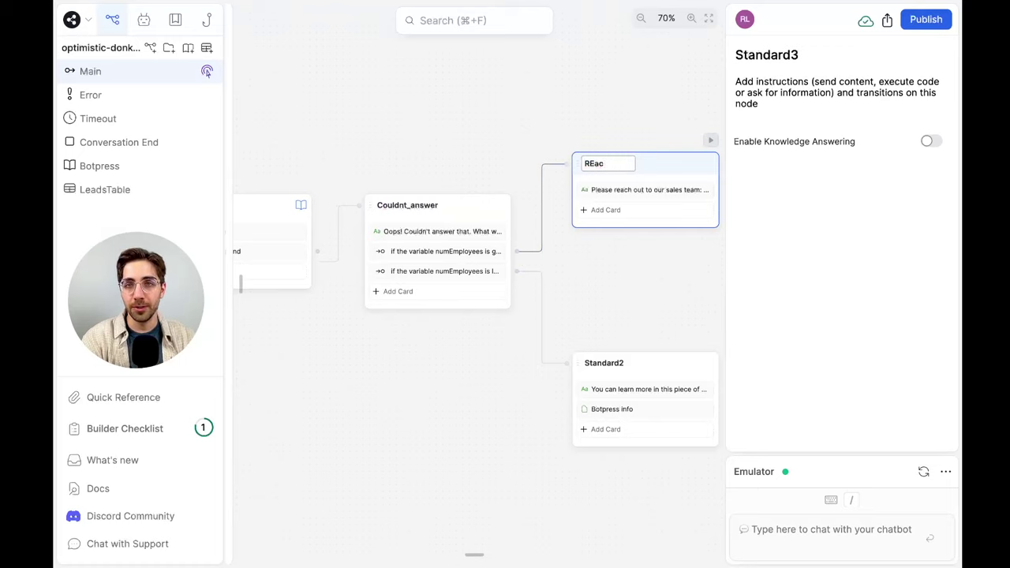
pyautogui.write('each_out_to_sales')
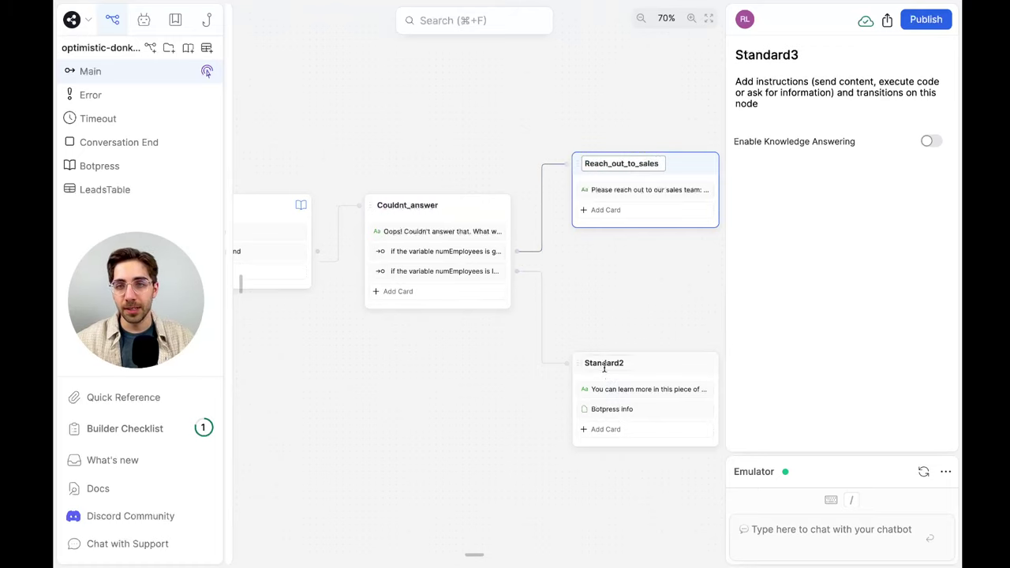
pyautogui.doubleClick(604, 362)
pyautogui.write('Send_PDF')
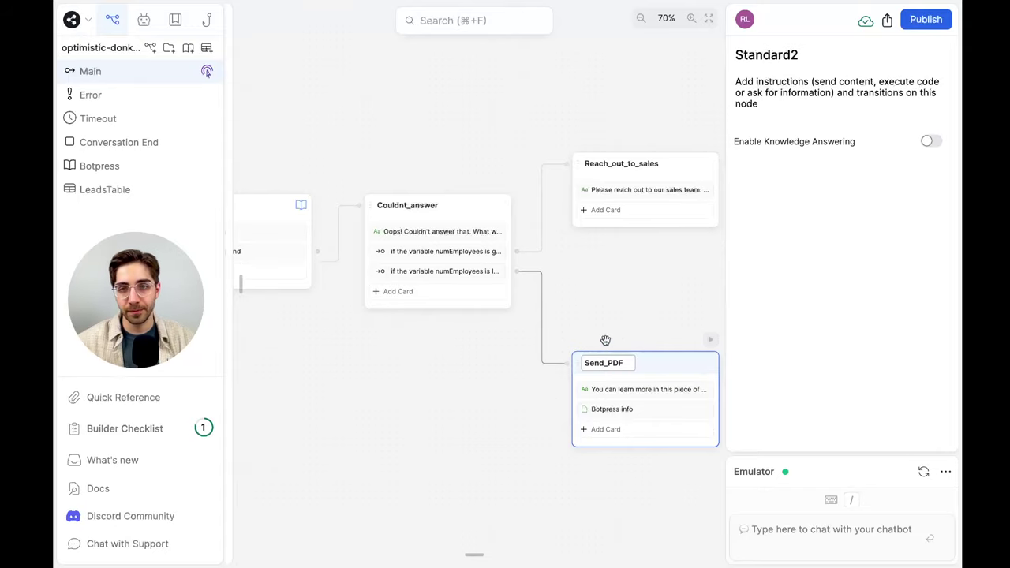
pyautogui.click(631, 297)
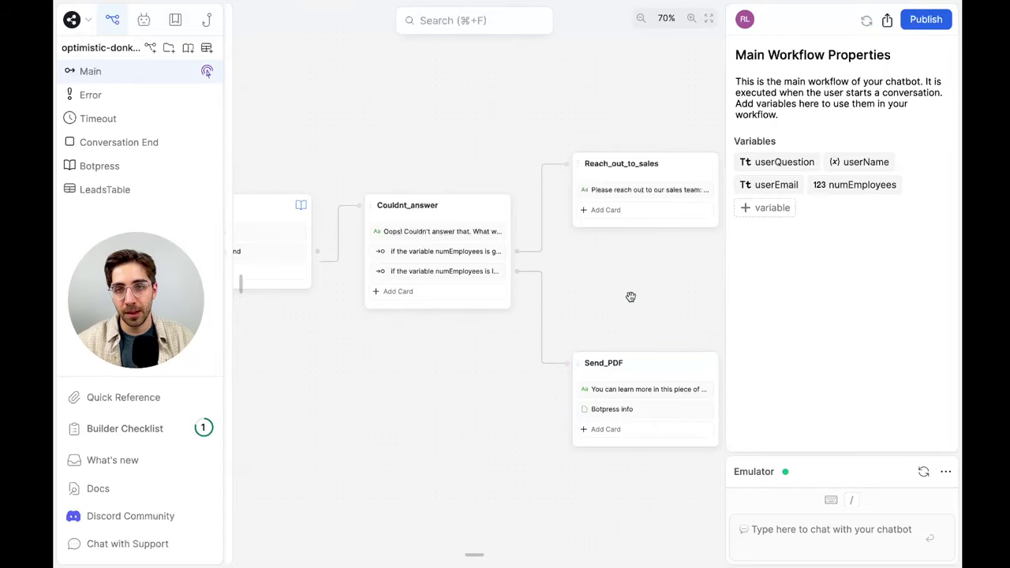
pyautogui.scroll(5, 631, 297)
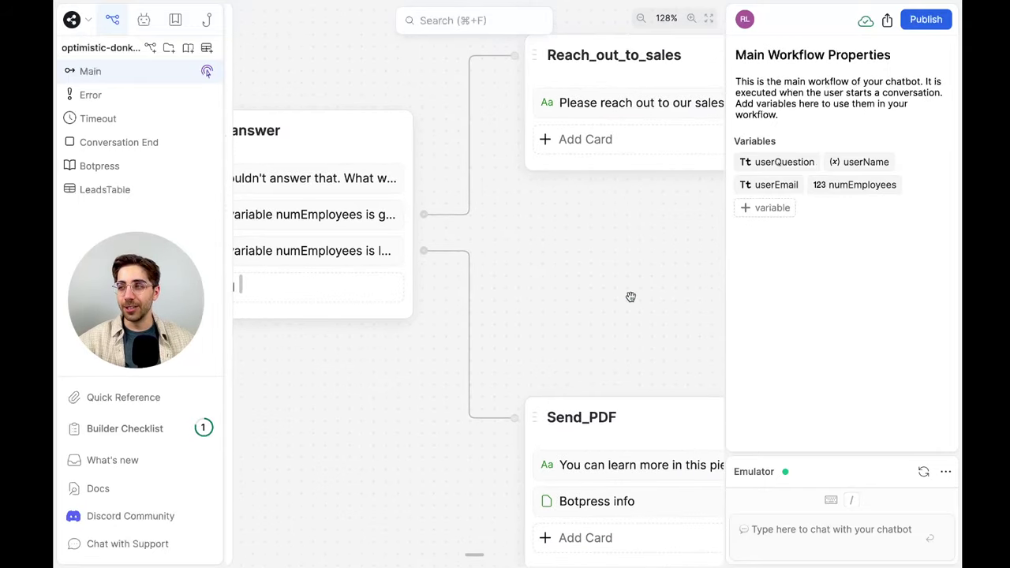
pyautogui.hscroll(-15, 631, 297)
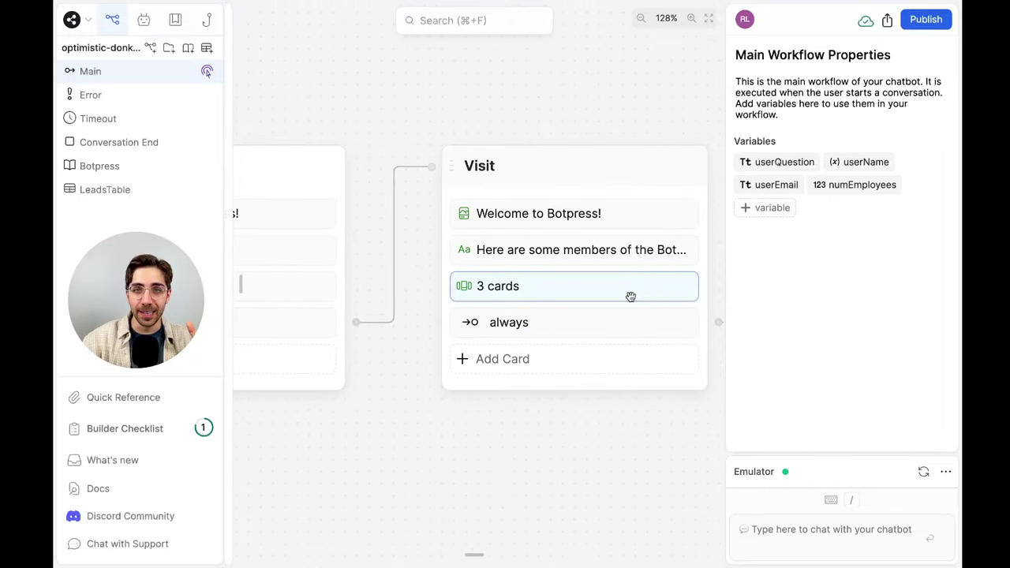
pyautogui.hscroll(-15, 631, 296)
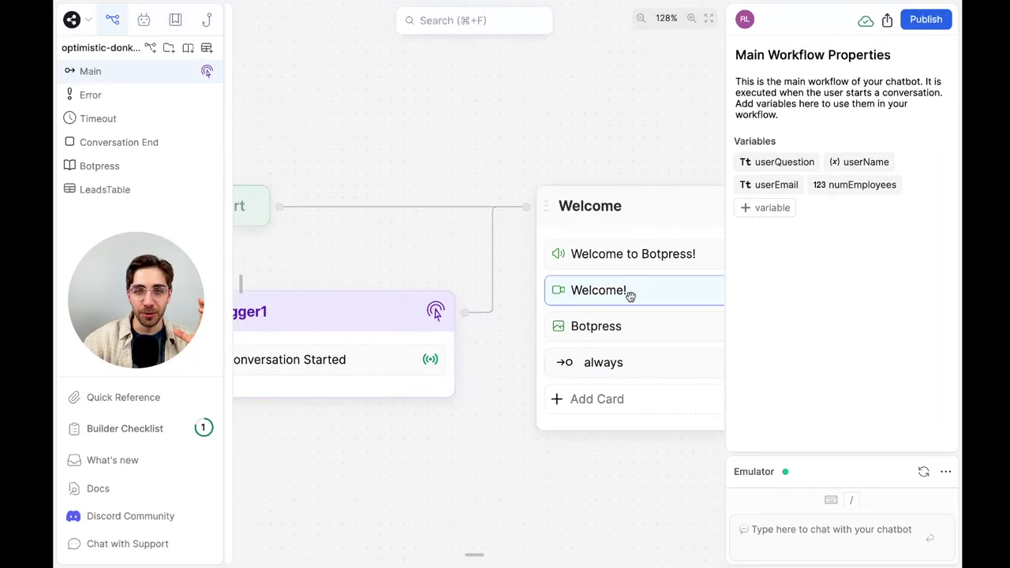
pyautogui.hscroll(1, 630, 296)
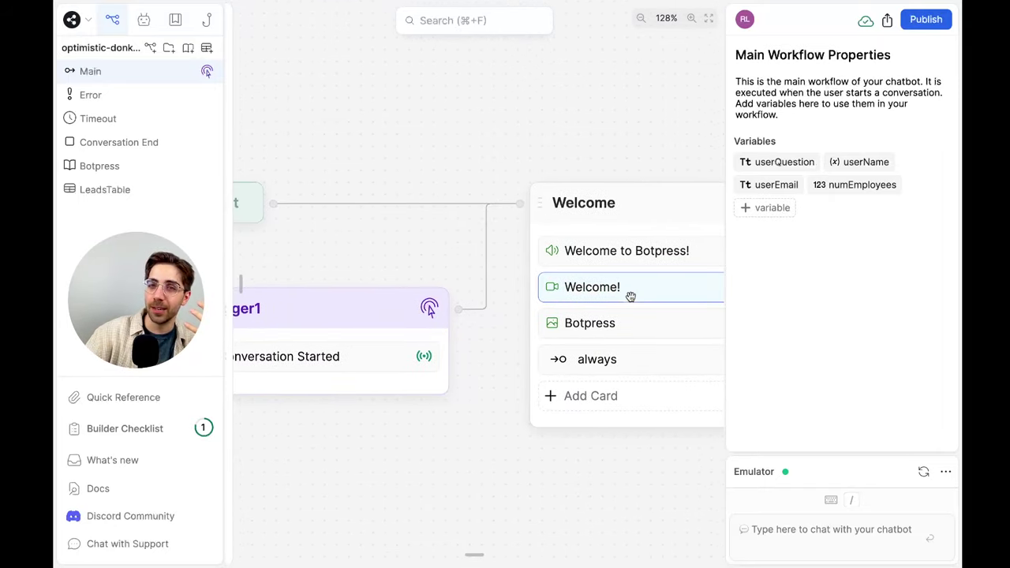
pyautogui.hscroll(3, 630, 296)
pyautogui.hscroll(5, 496, 194)
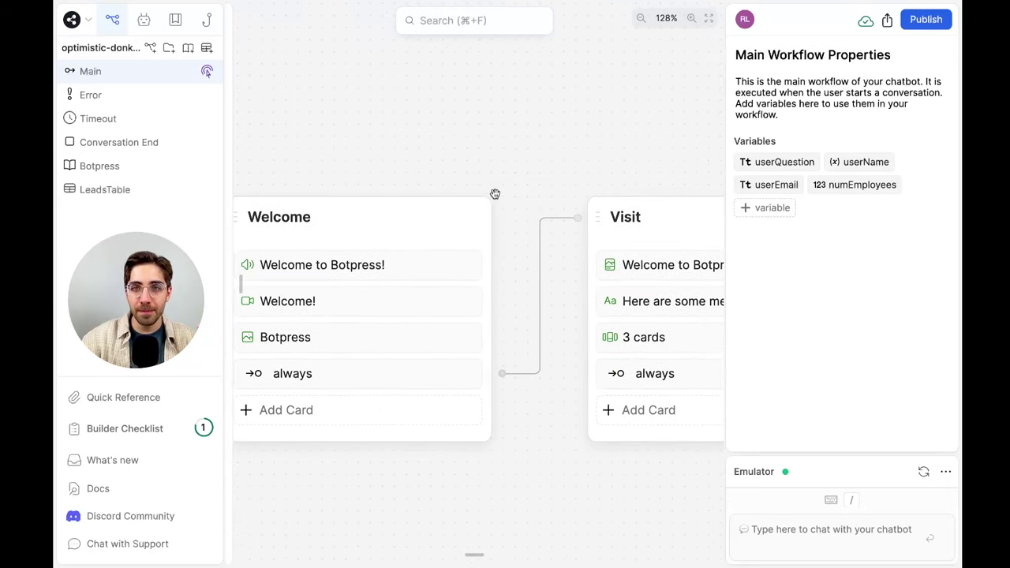
pyautogui.hscroll(10, 494, 194)
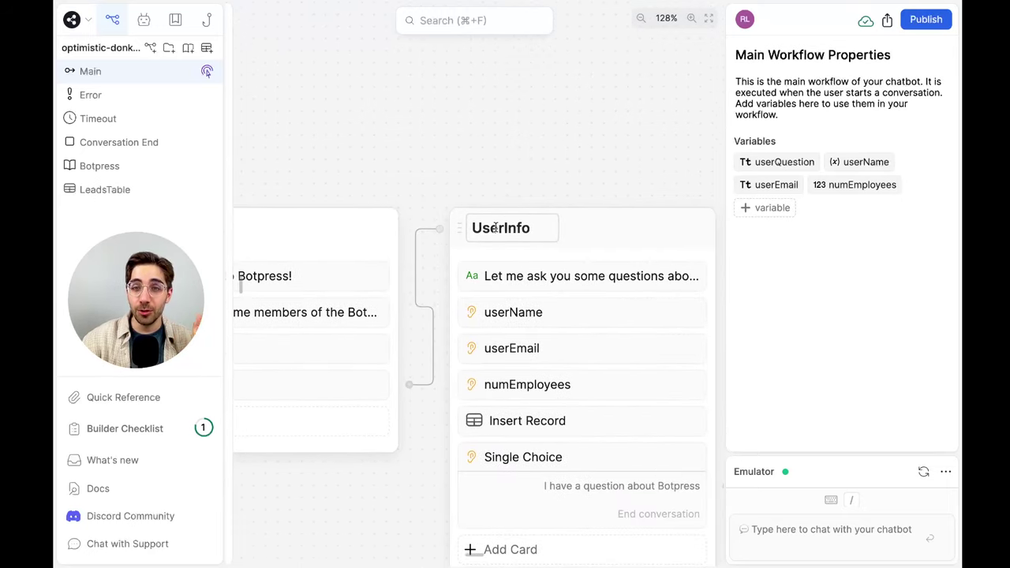
pyautogui.hscroll(10, 494, 228)
pyautogui.hscroll(10, 473, 239)
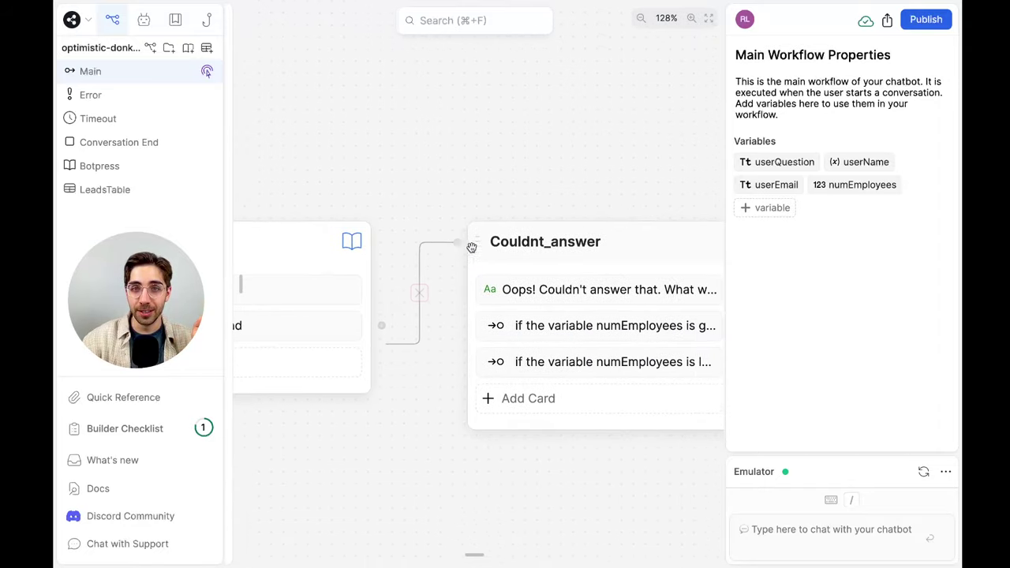
pyautogui.hscroll(10, 471, 245)
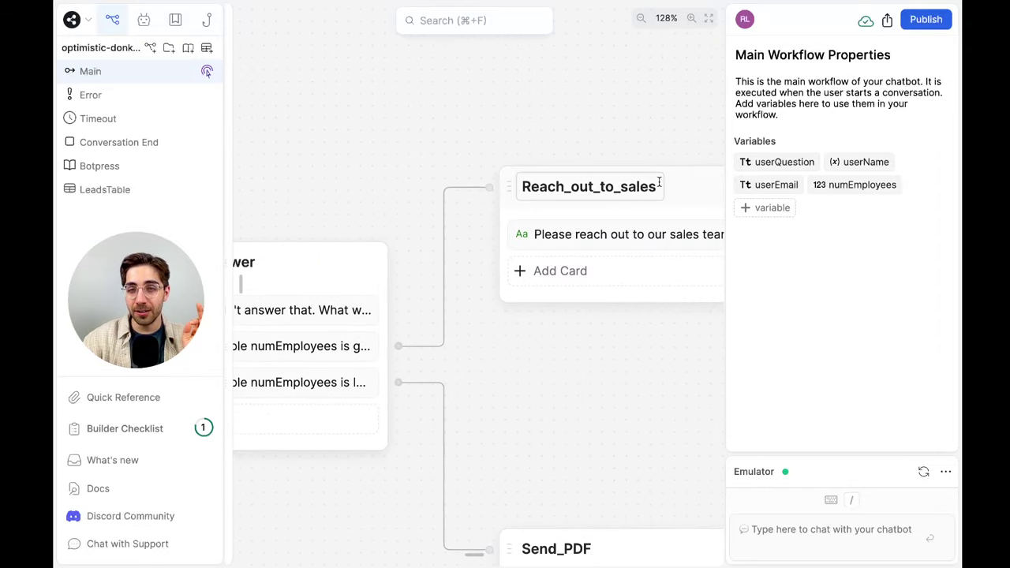
pyautogui.scroll(-5, 653, 244)
pyautogui.hscroll(-2, 653, 245)
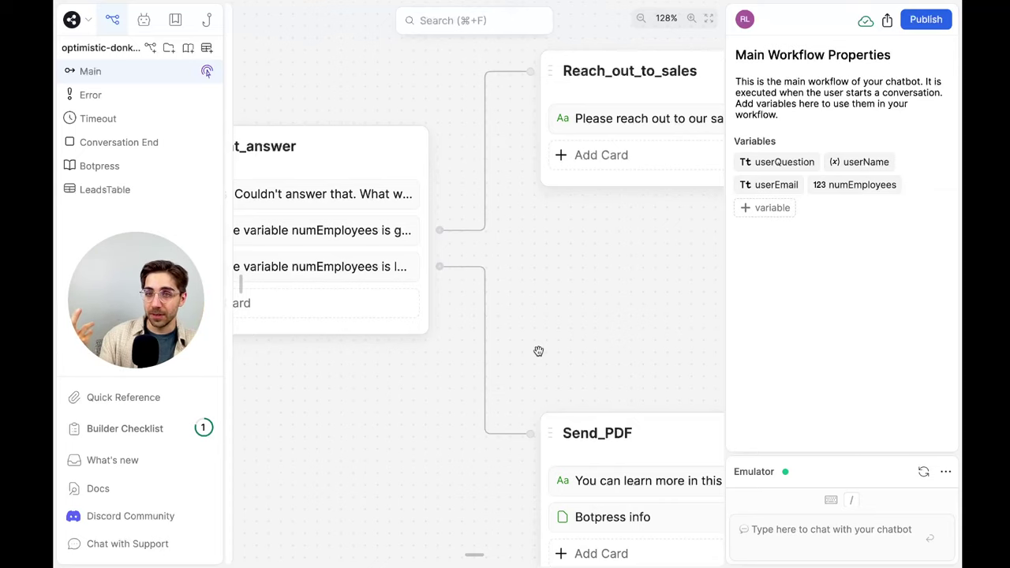
pyautogui.hscroll(5, 538, 351)
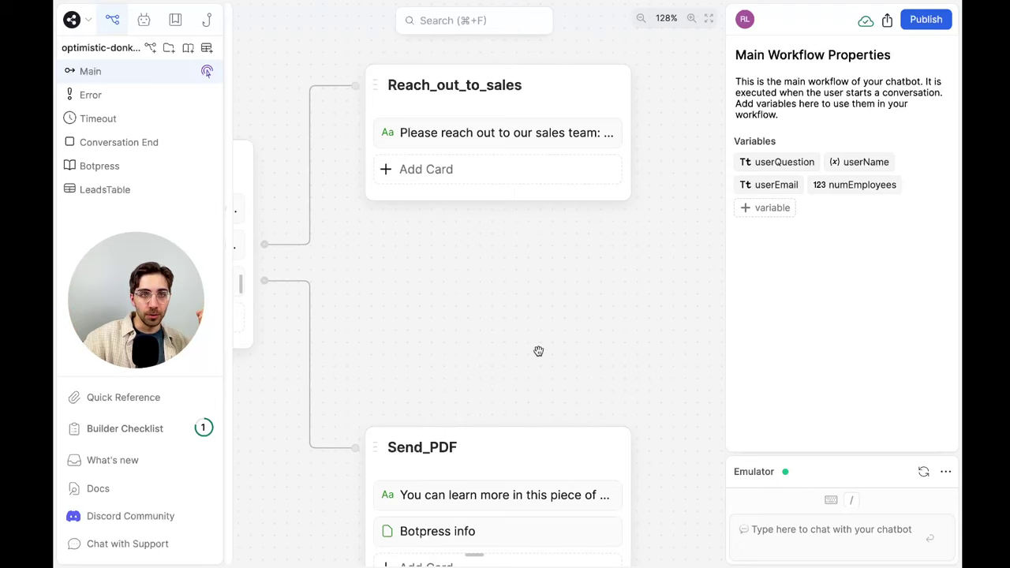
pyautogui.scroll(-2, 538, 351)
pyautogui.hscroll(-3, 536, 354)
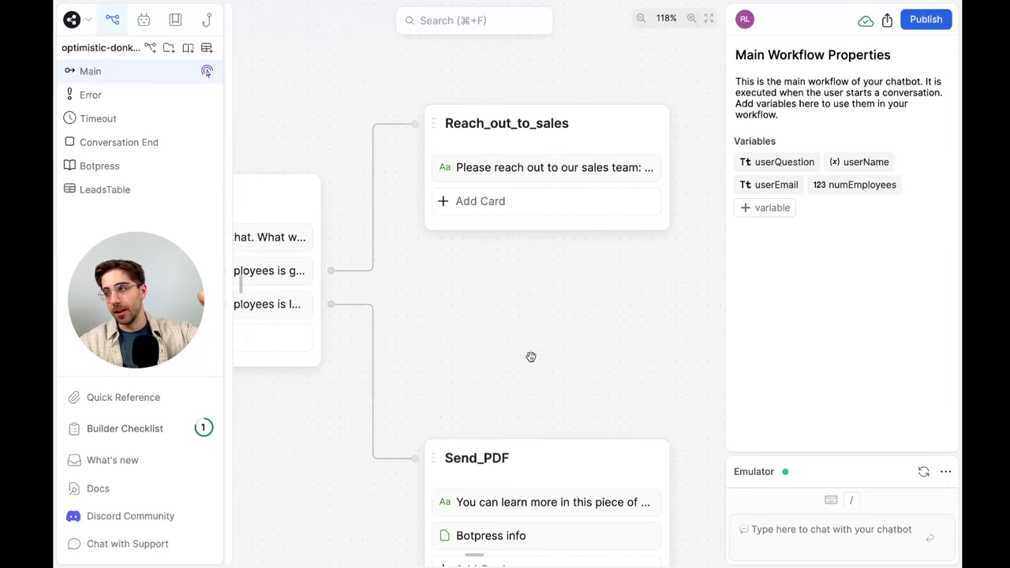
pyautogui.scroll(-2, 530, 356)
pyautogui.scroll(-6, 531, 357)
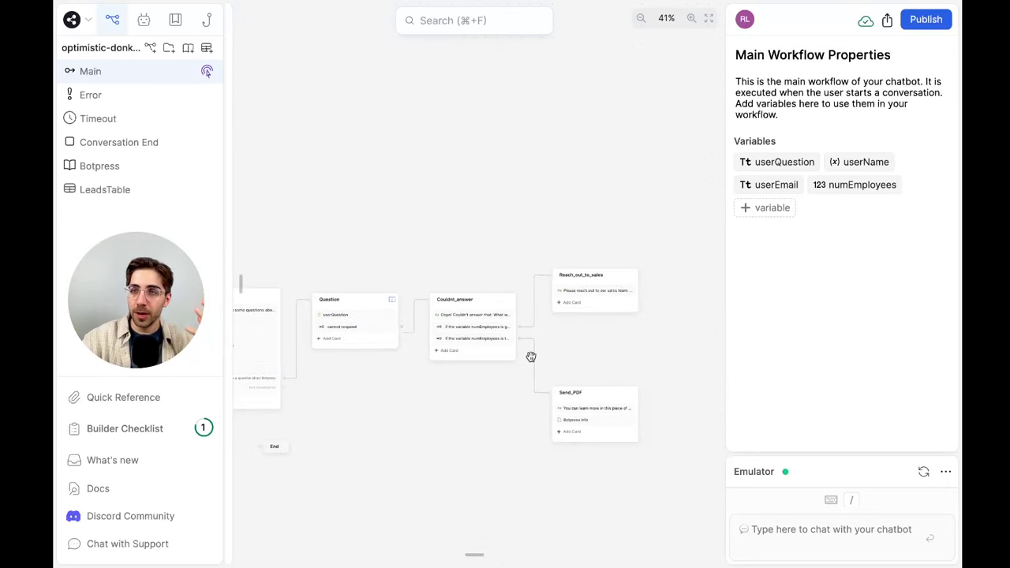
pyautogui.hscroll(-2, 530, 357)
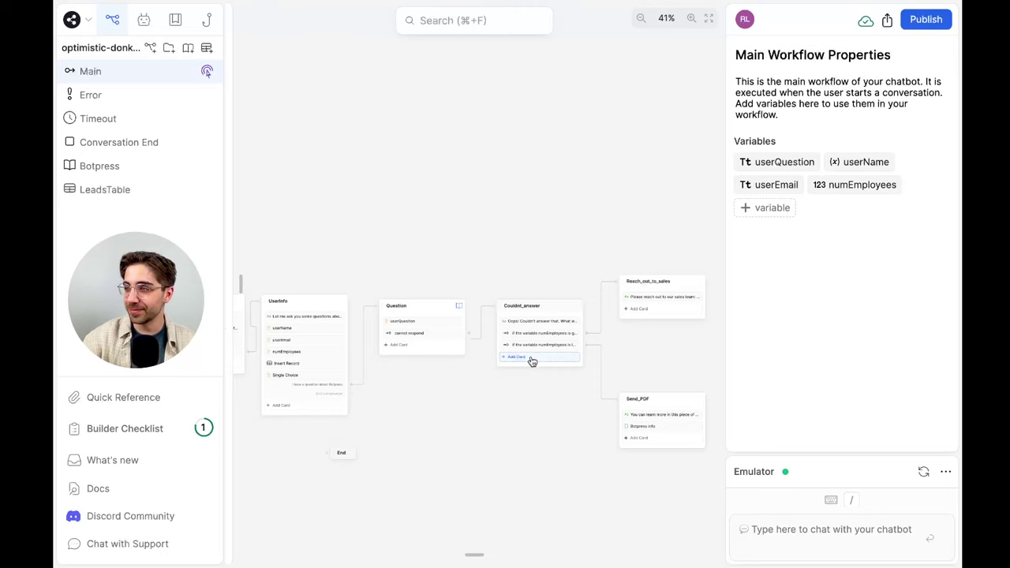
pyautogui.scroll(5, 604, 424)
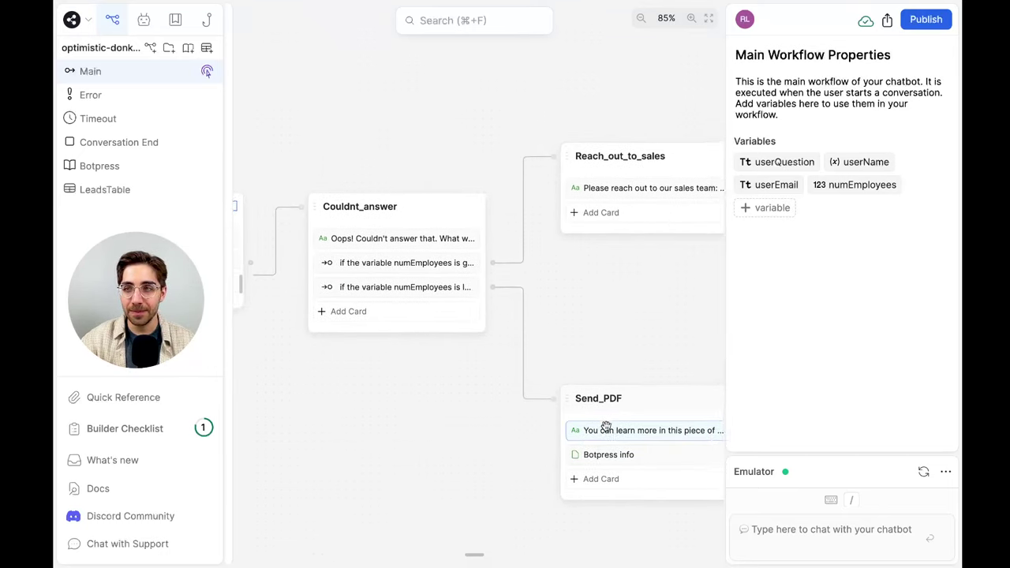
pyautogui.hscroll(-2, 604, 426)
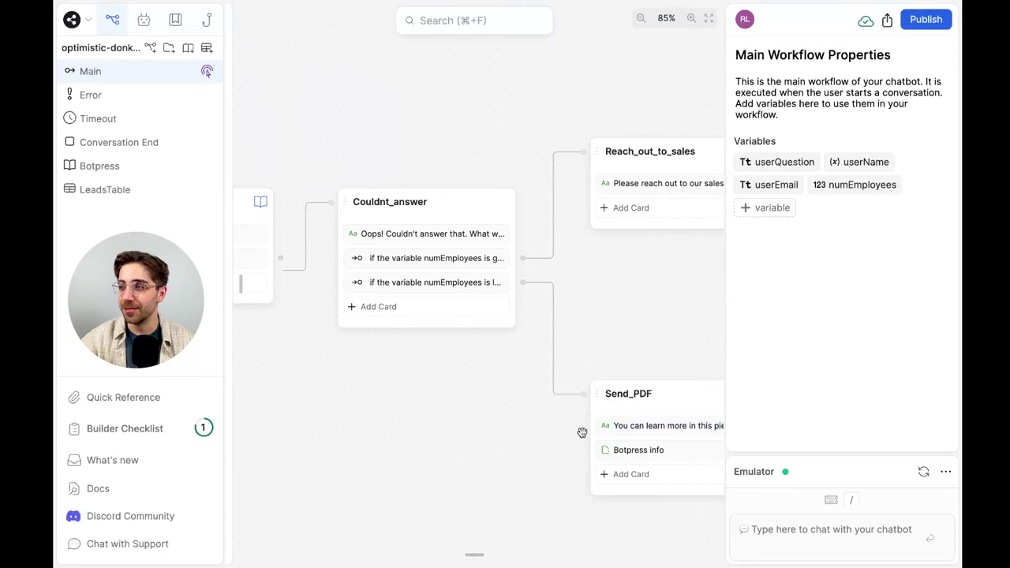
pyautogui.hscroll(-3, 581, 432)
pyautogui.scroll(-3, 582, 431)
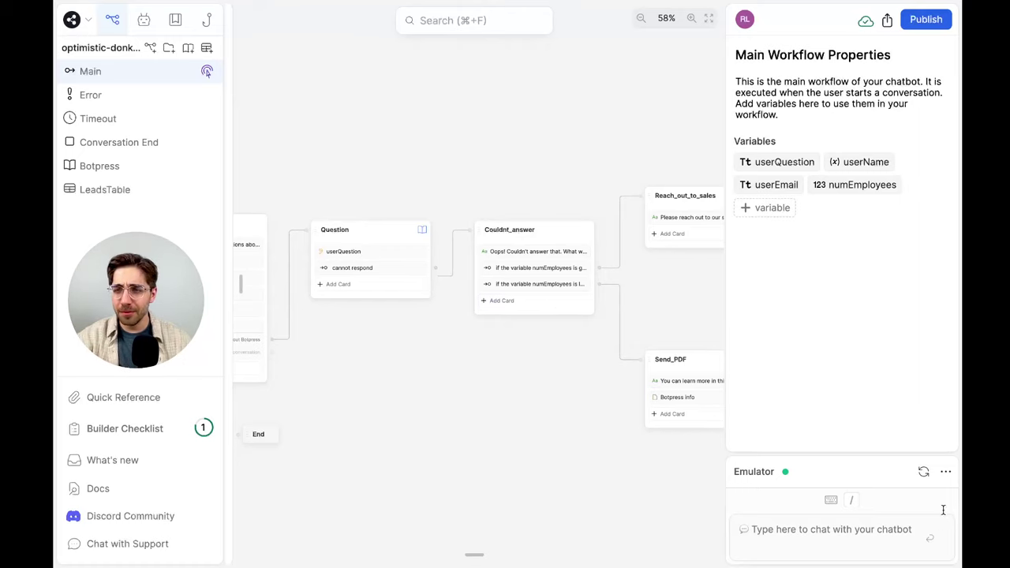
# Restart the emulator chat, greet with 'Hi', and give a test name, e-mail and 999 employees
pyautogui.click(923, 472)
pyautogui.write('Hi')
pyautogui.press('Return')
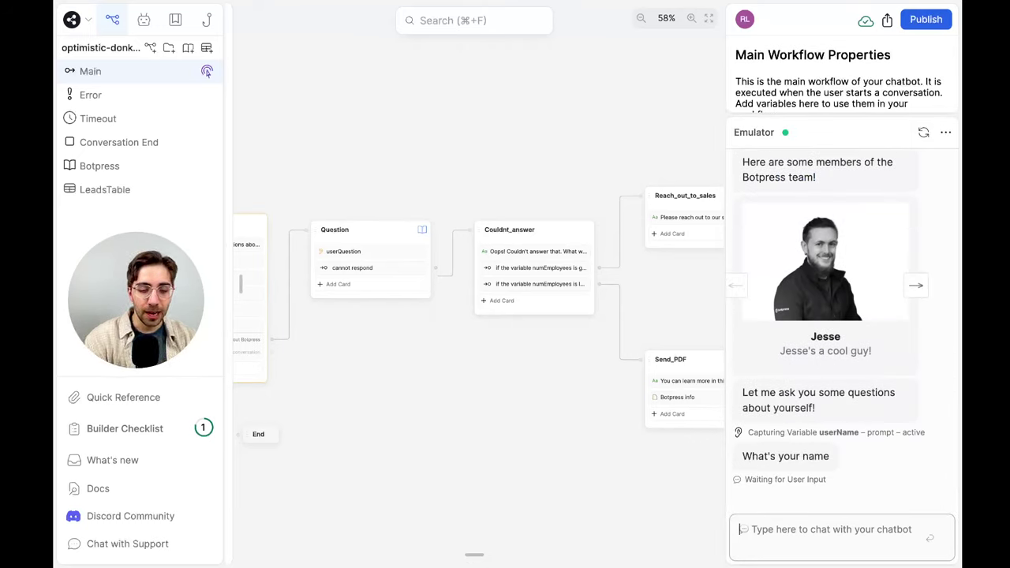
pyautogui.write('Jeans')
pyautogui.press('Return')
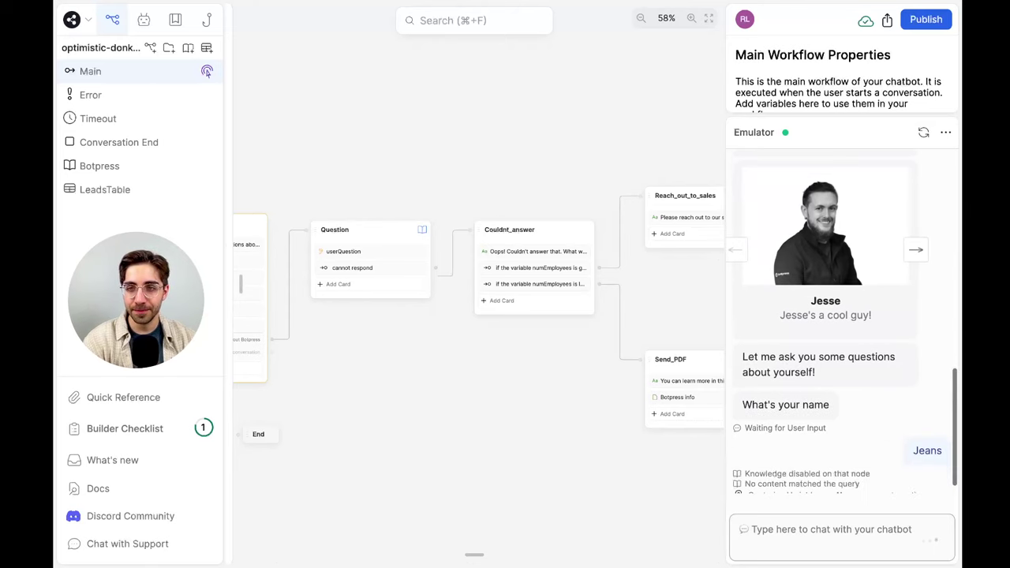
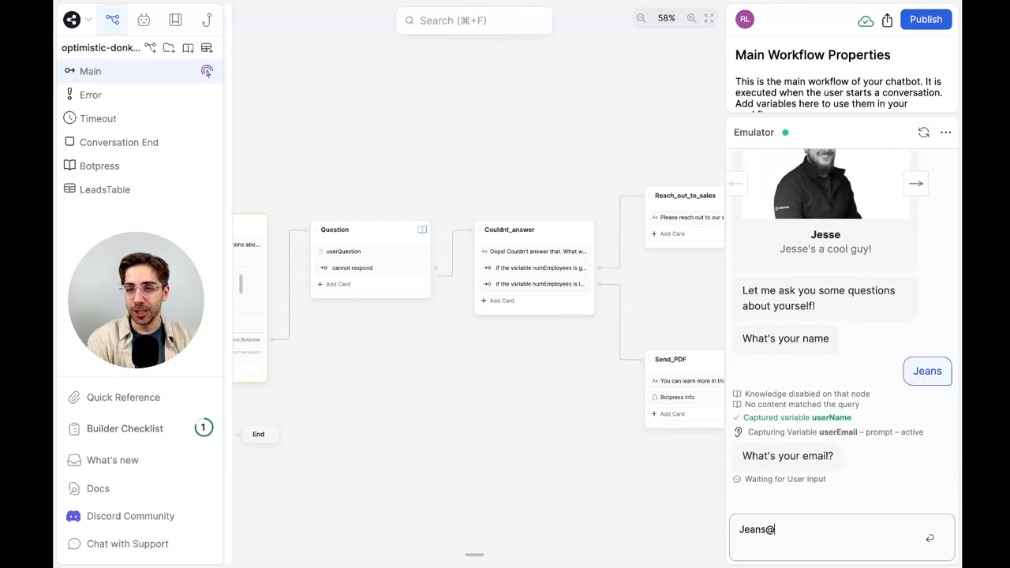
pyautogui.press('Return')
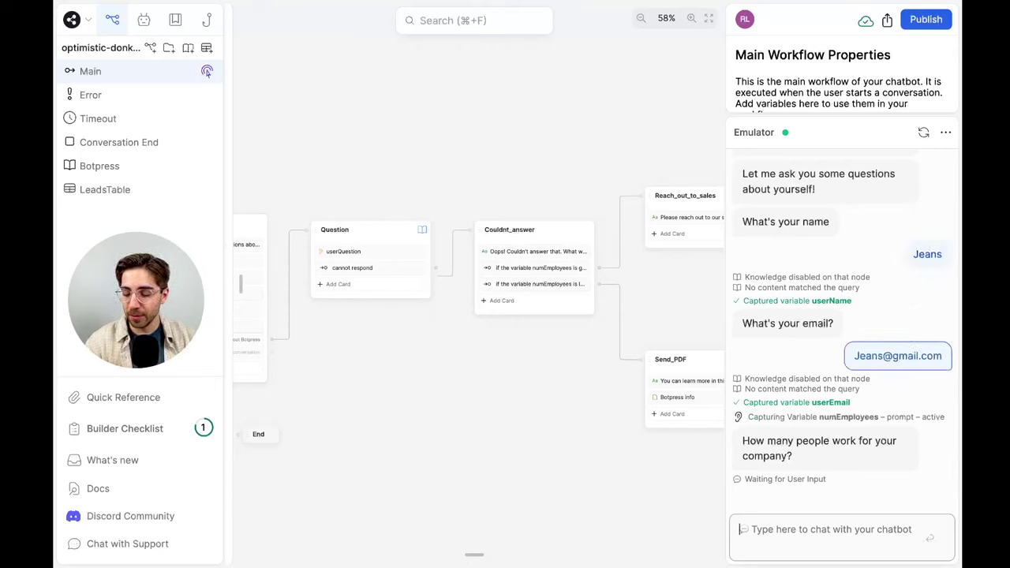
pyautogui.write('999')
pyautogui.press('Return')
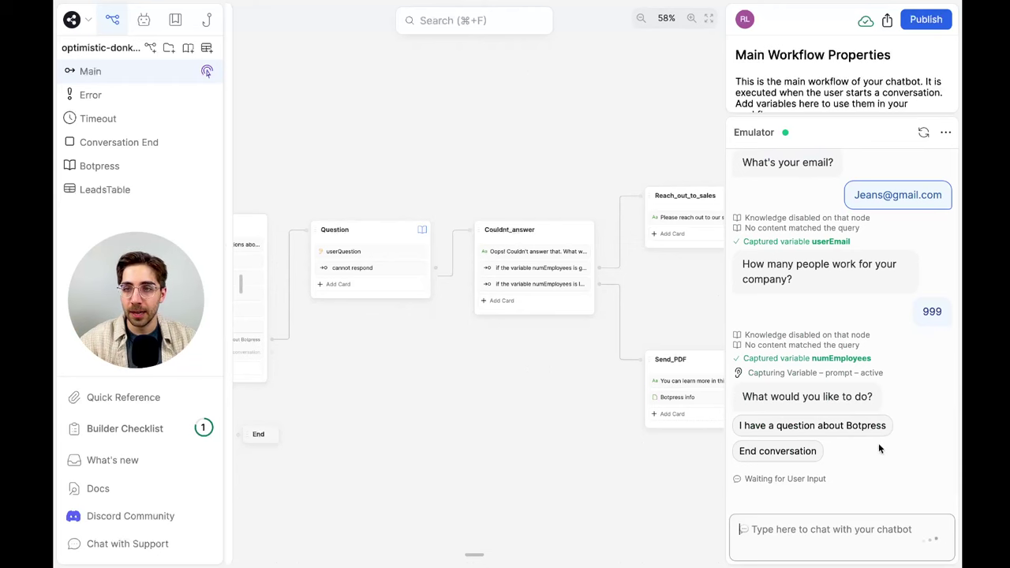
# Choose 'I have a question about Botpress' and send an unanswerable question
pyautogui.click(867, 427)
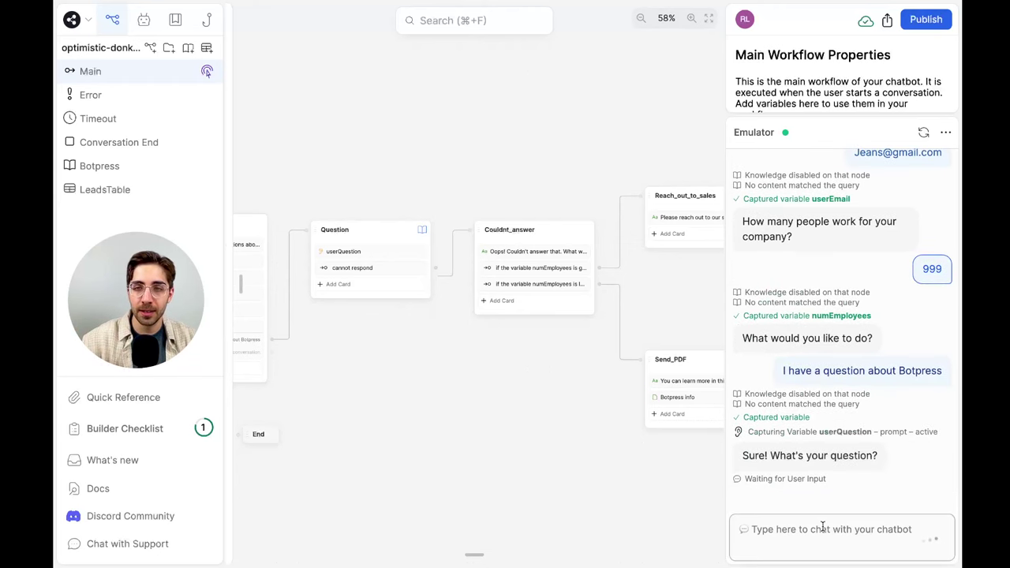
pyautogui.click(764, 522)
pyautogui.write('Wh')
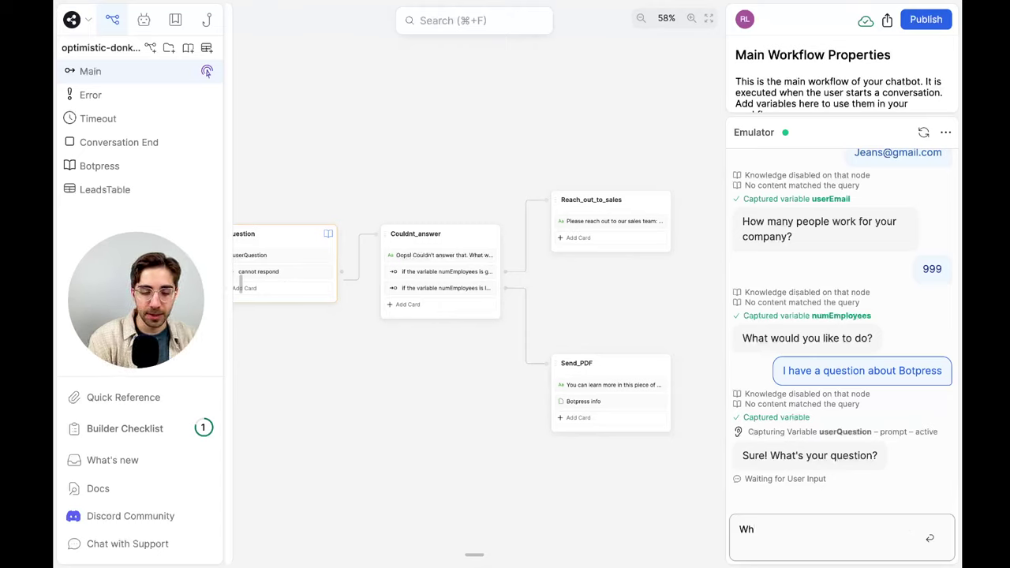
pyautogui.write('en has')
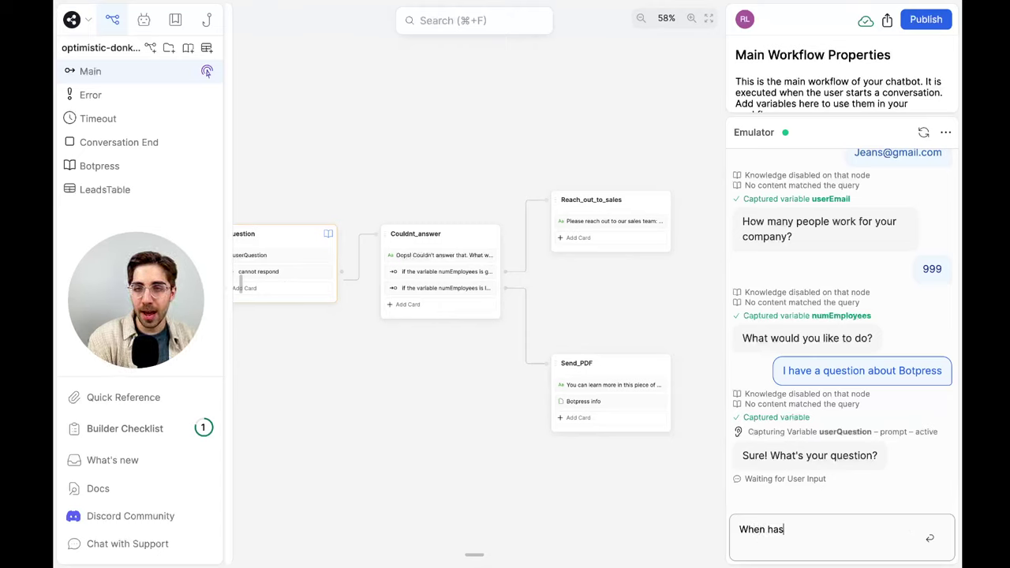
pyautogui.write(' Jane Fonda used')
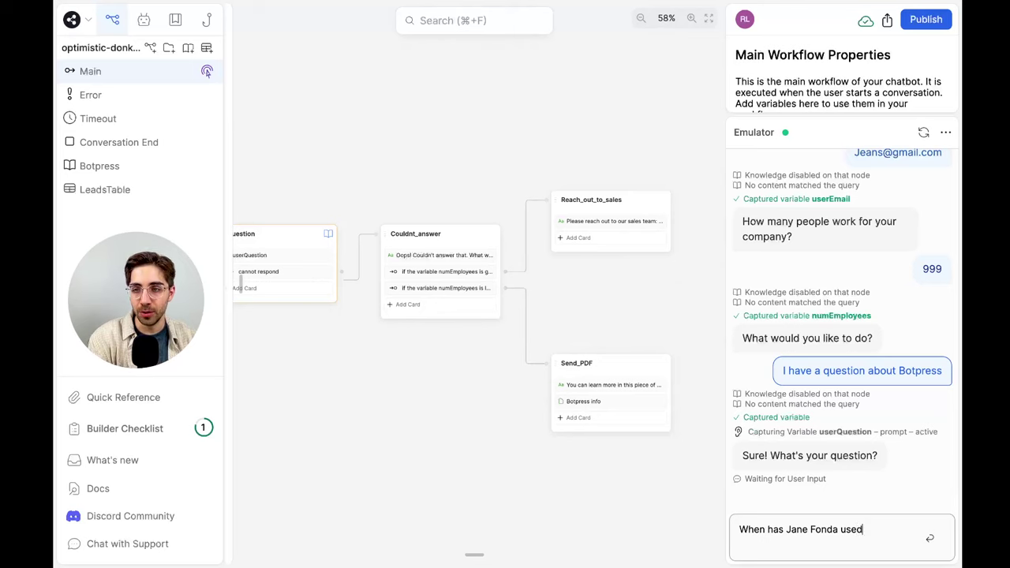
pyautogui.write(' this service?')
pyautogui.press('Return')
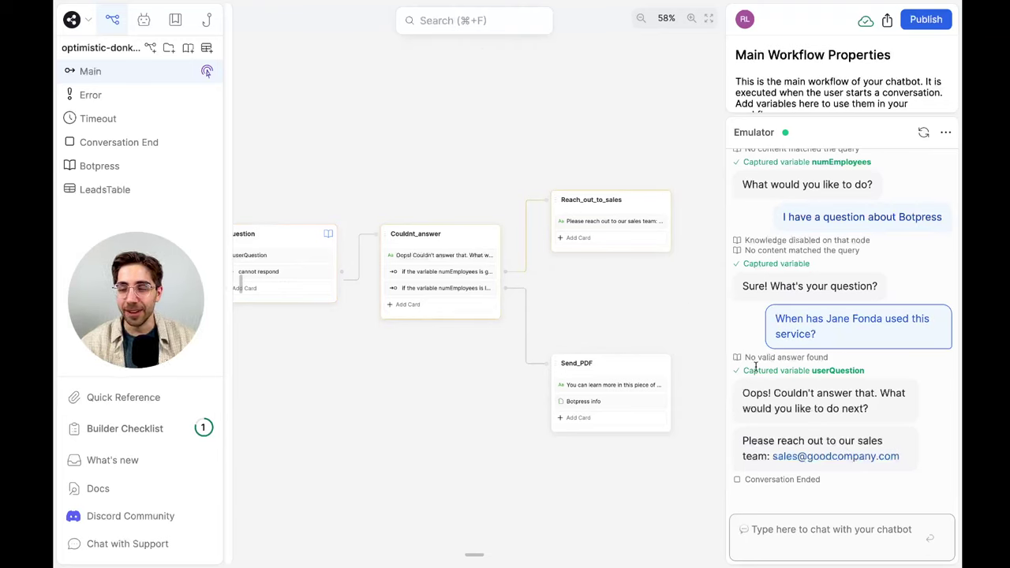
# Remove 'What would you like to do next?' from the Oops message and enlarge the emulator pane
pyautogui.click(462, 256)
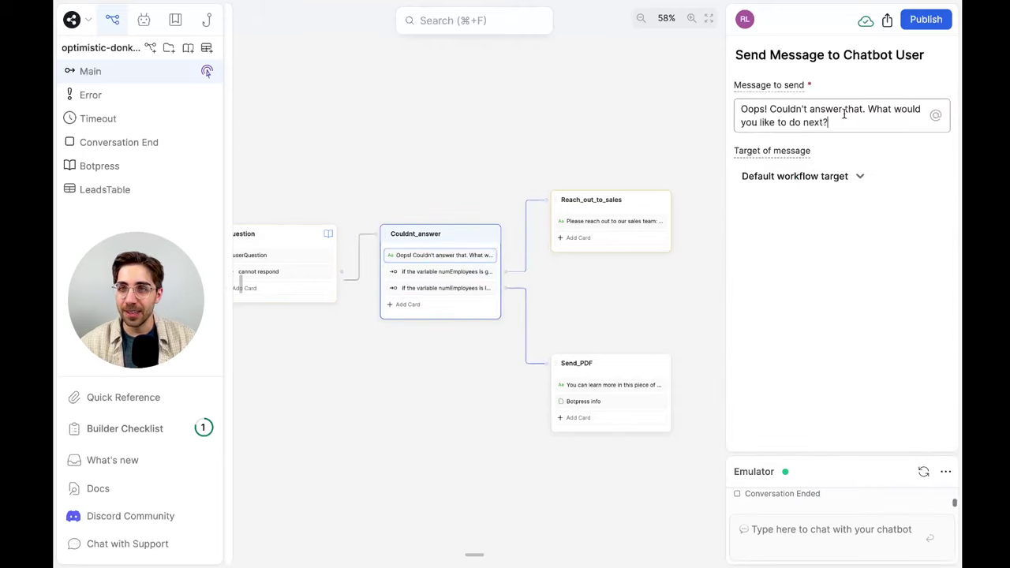
pyautogui.moveTo(868, 122); pyautogui.dragTo(867, 109)
pyautogui.press('BackSpace')
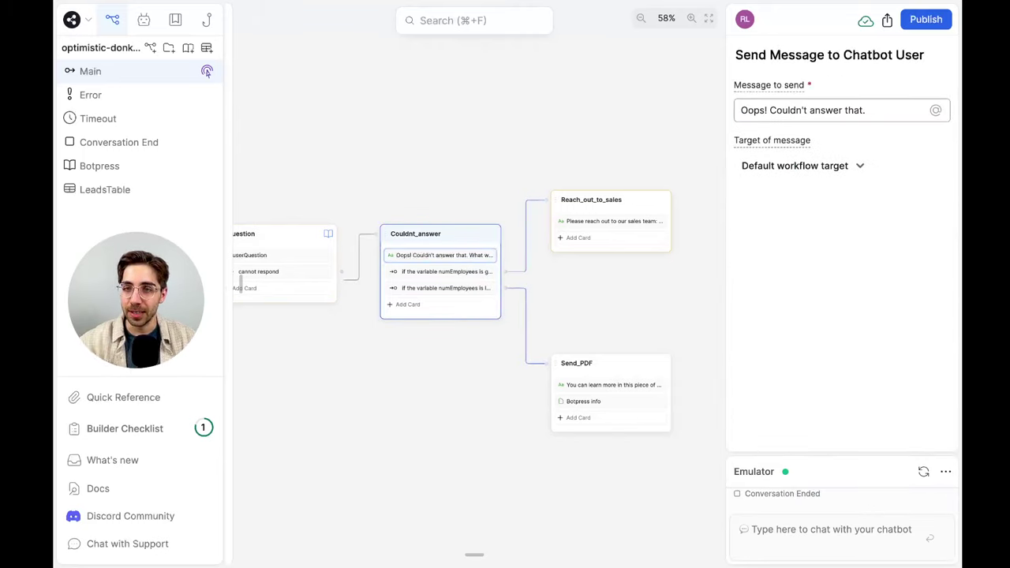
pyautogui.moveTo(870, 454); pyautogui.dragTo(862, 166)
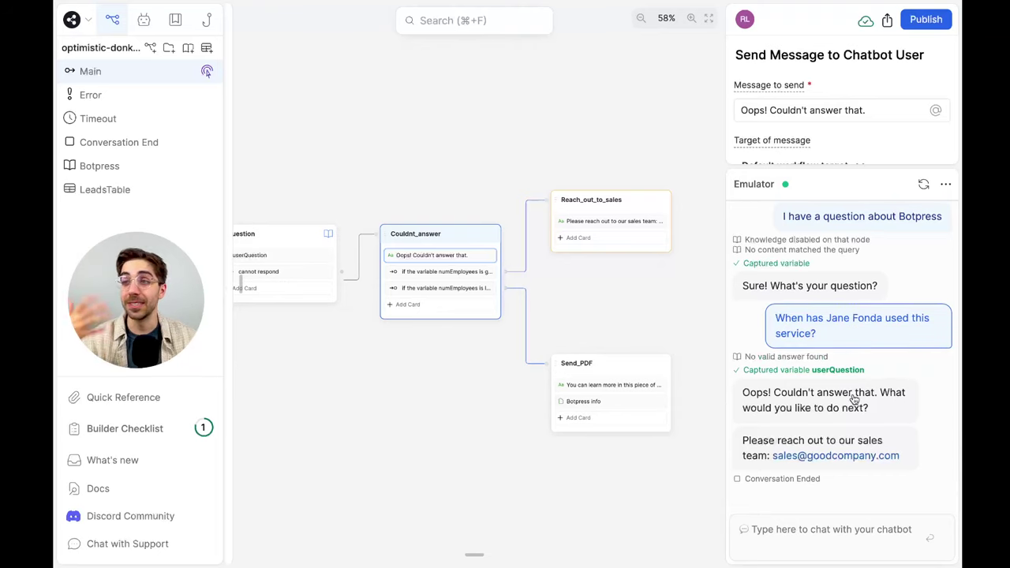
# Inspect the Oops reply's payload in the Event Debugger, then set the debugger to Auto Close
pyautogui.click(785, 408)
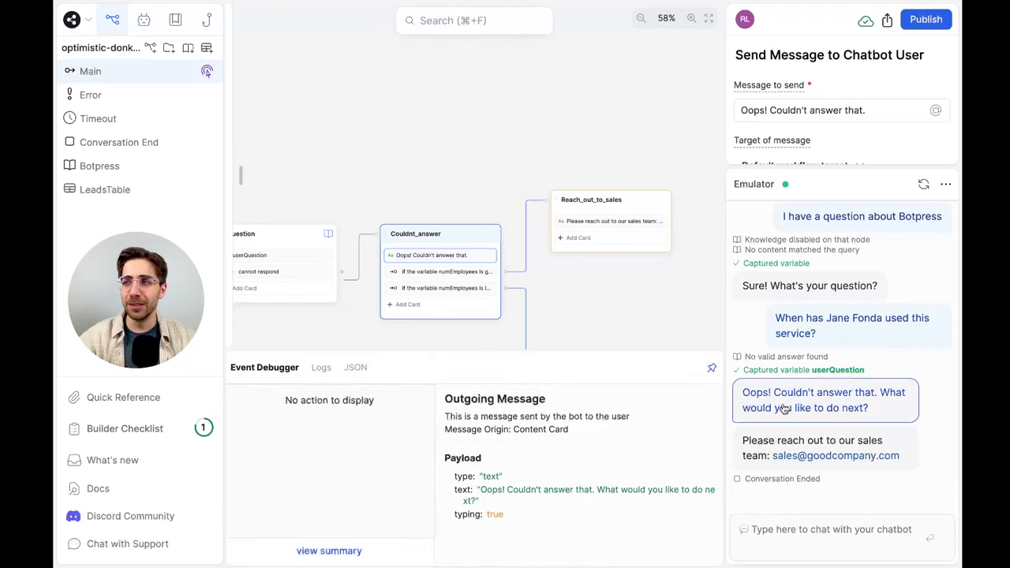
pyautogui.click(616, 318)
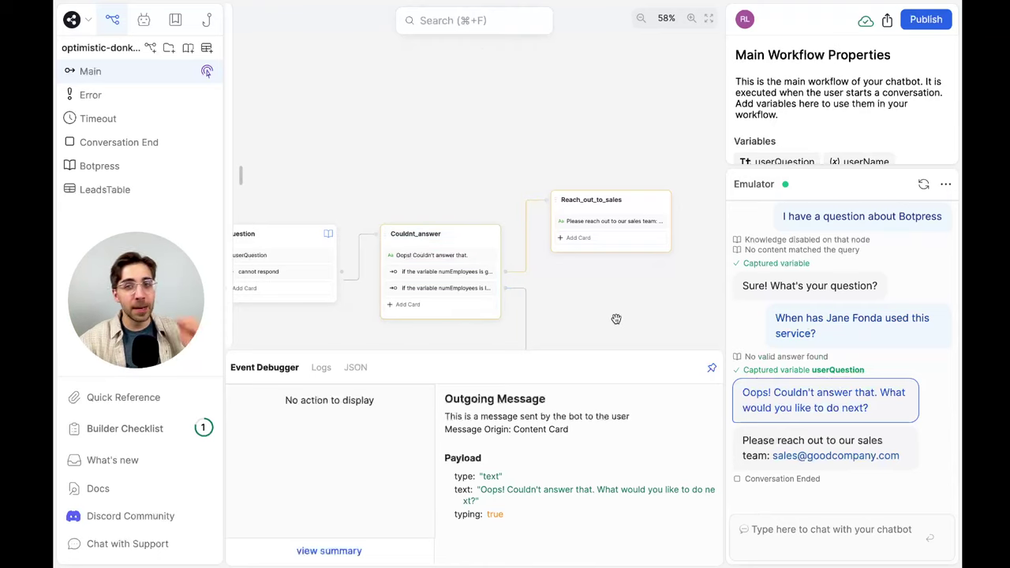
pyautogui.click(711, 368)
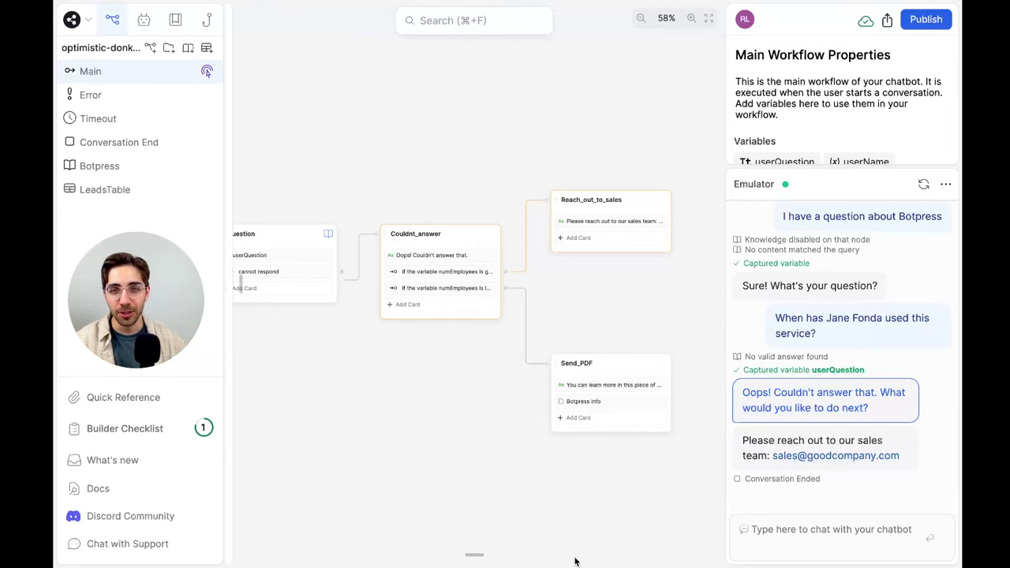
pyautogui.hscroll(-10, 433, 173)
pyautogui.hscroll(10, 432, 176)
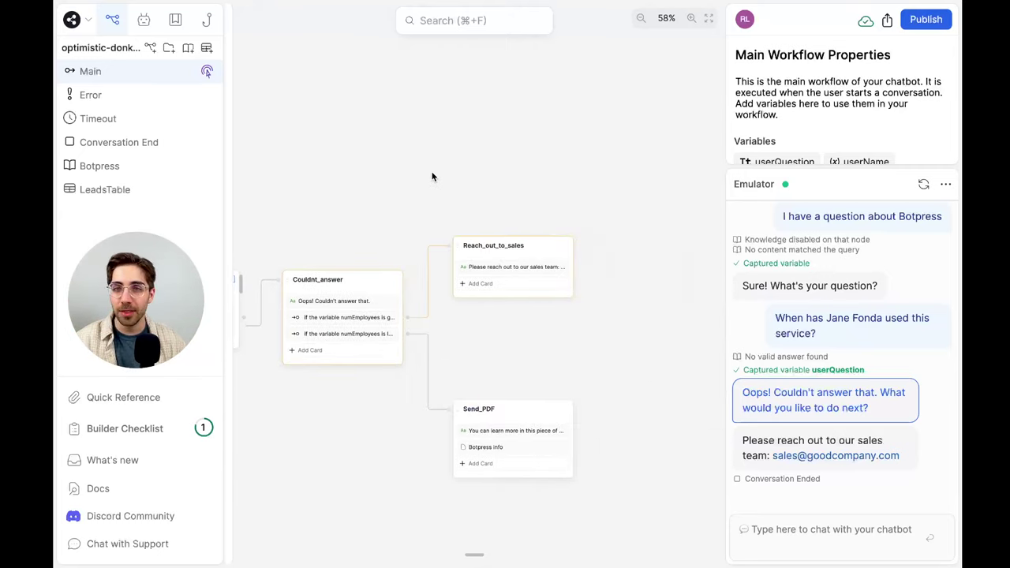
pyautogui.hscroll(-3, 432, 176)
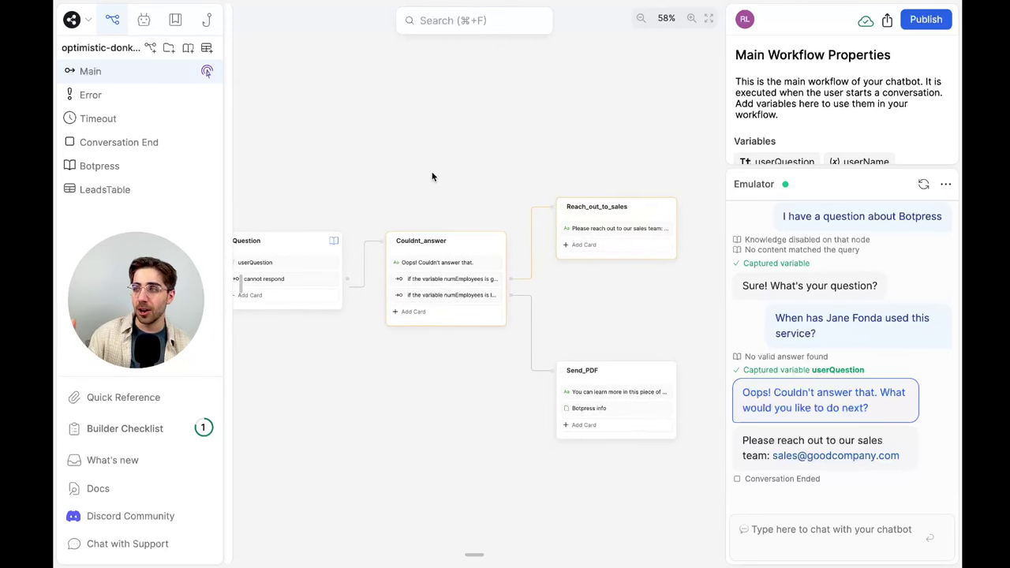